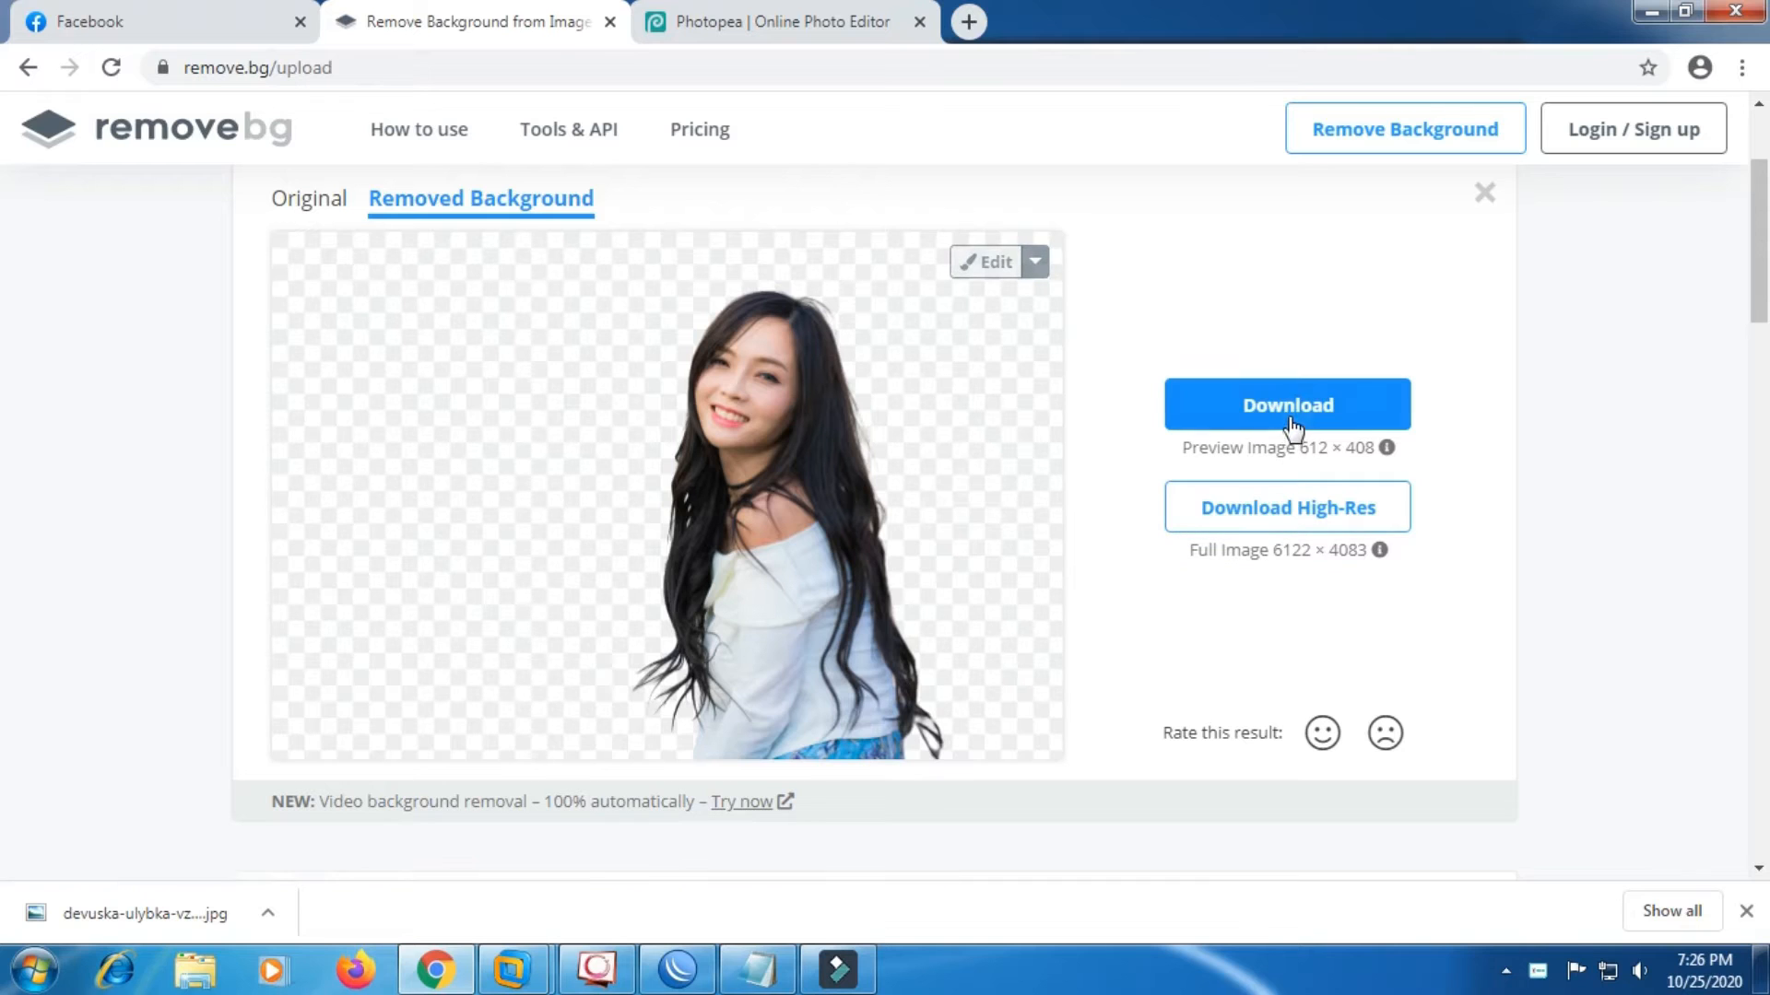
# Download the 612 × 408 preview image with the background removed and switch to Photopea.
pyautogui.click(1290, 405)
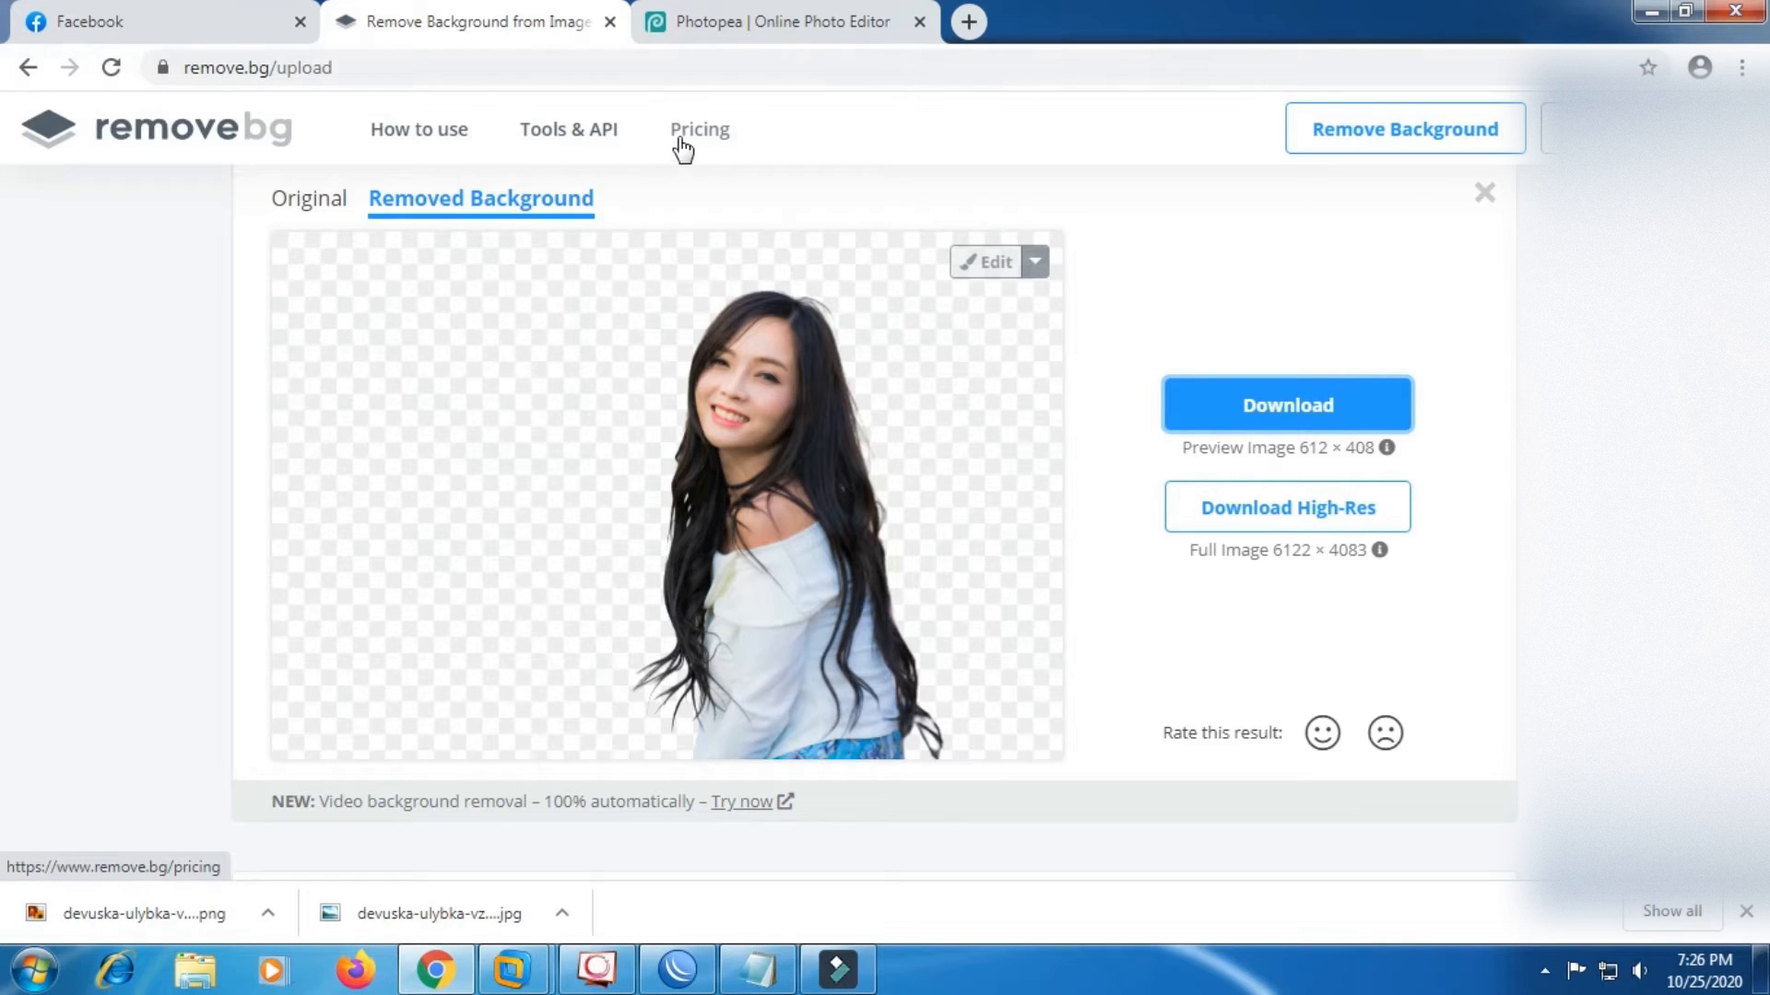
pyautogui.click(756, 26)
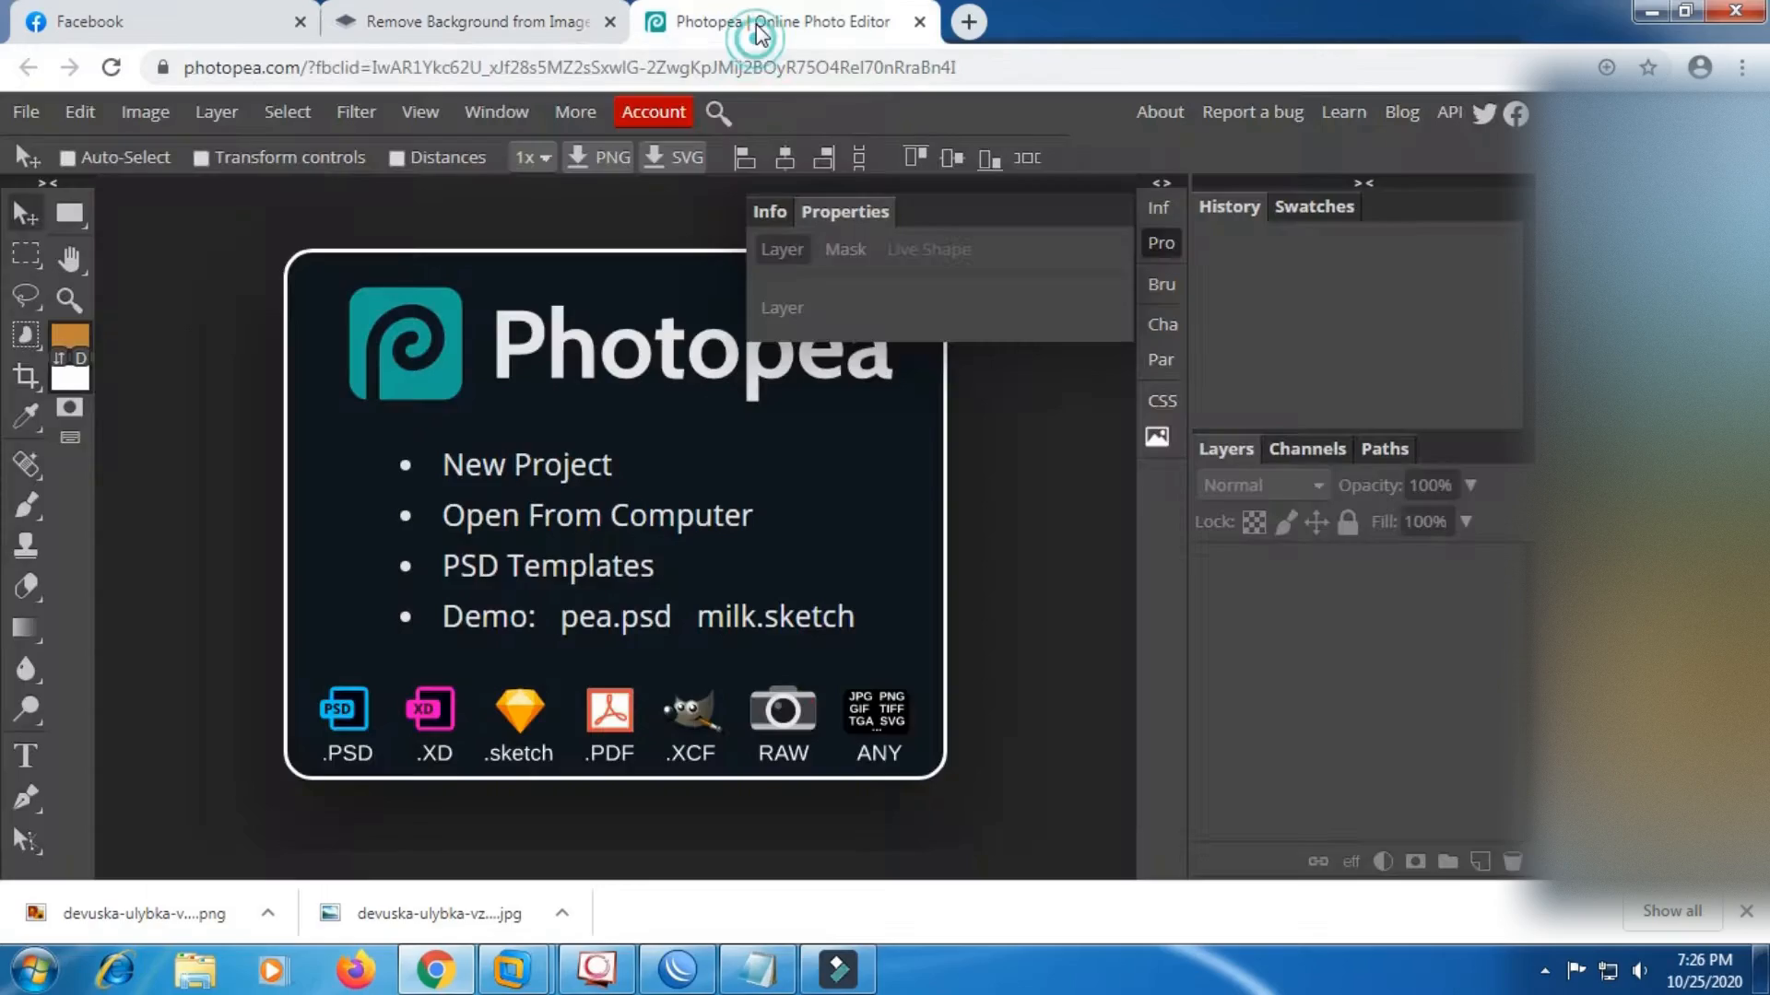
# Create a new project from the 1080 × 1080 px Instagram preset and dismiss the browser's download bar.
pyautogui.click(524, 470)
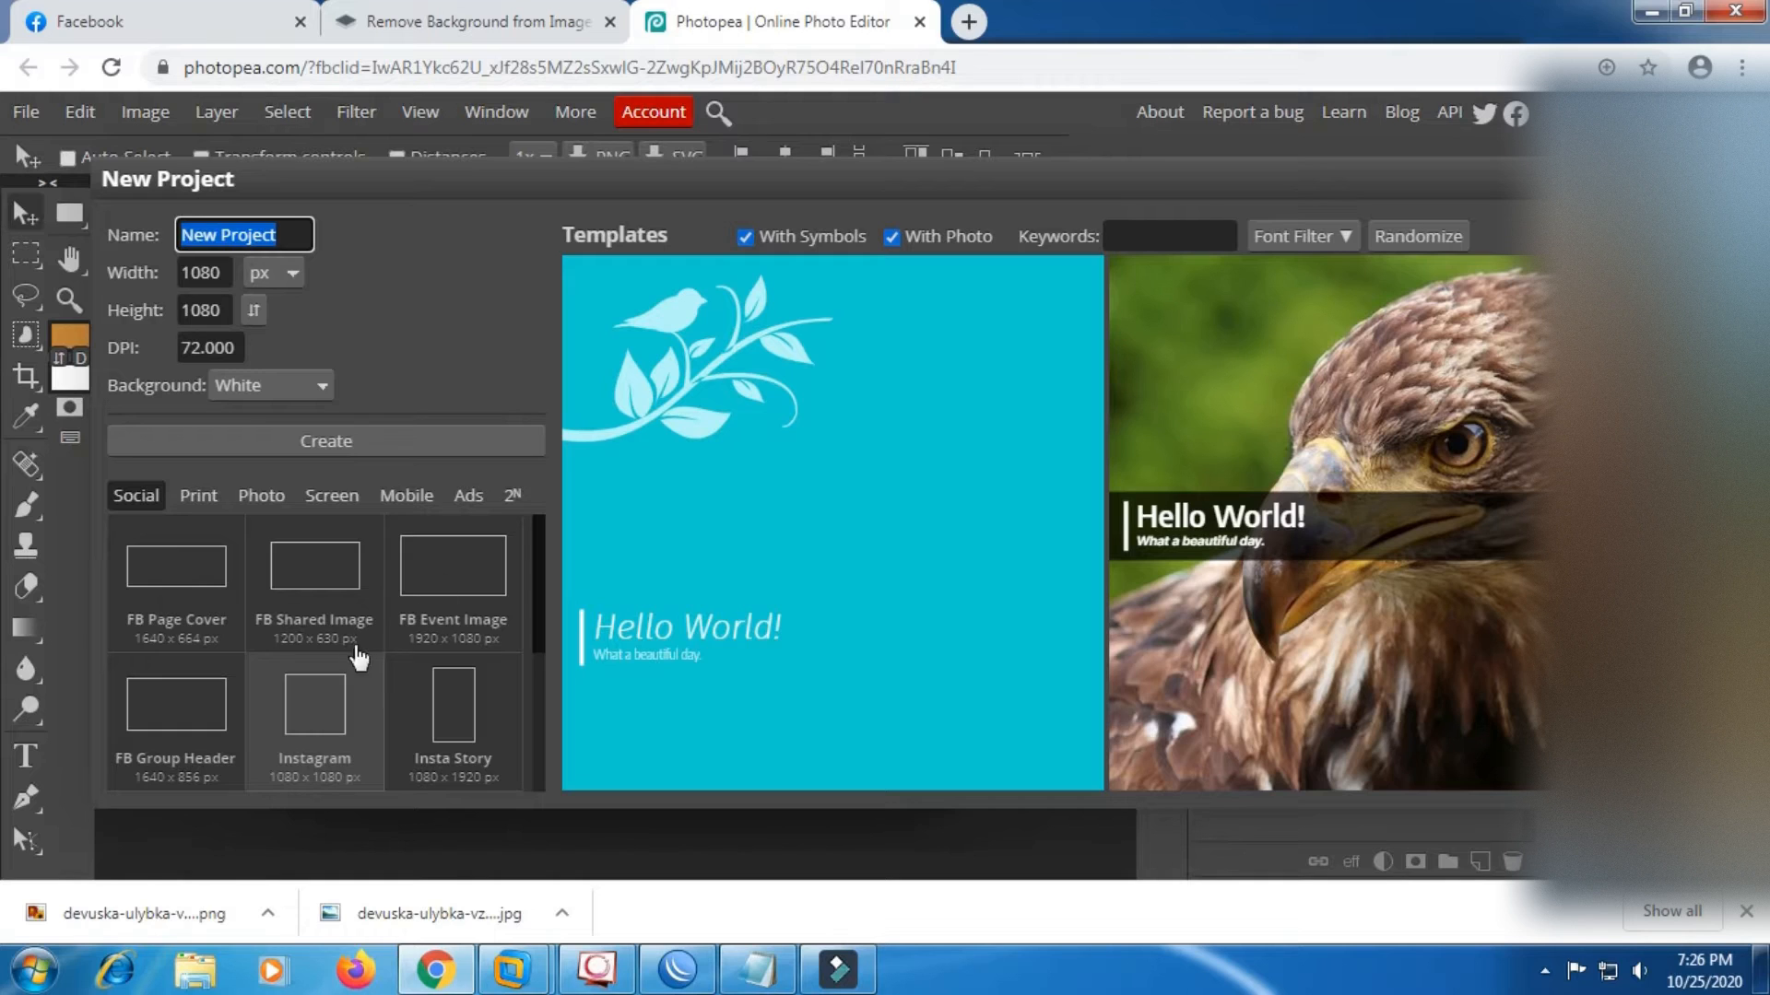
pyautogui.click(316, 696)
pyautogui.click(346, 442)
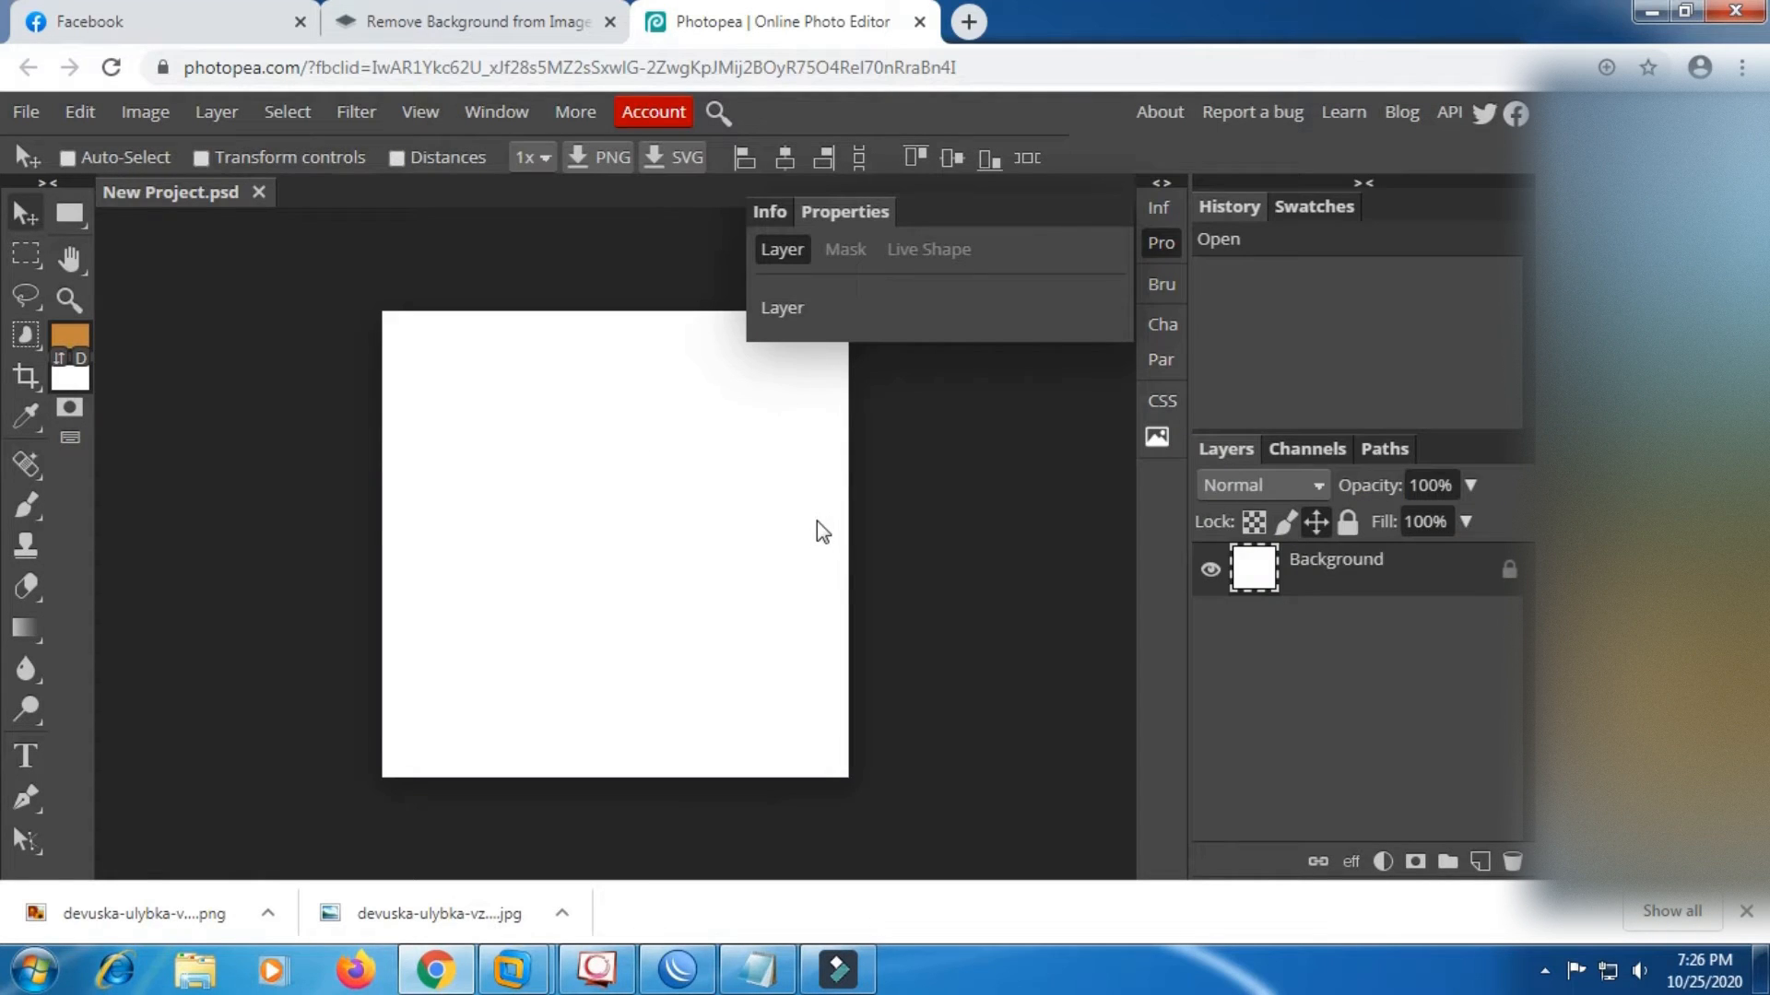
pyautogui.click(1746, 912)
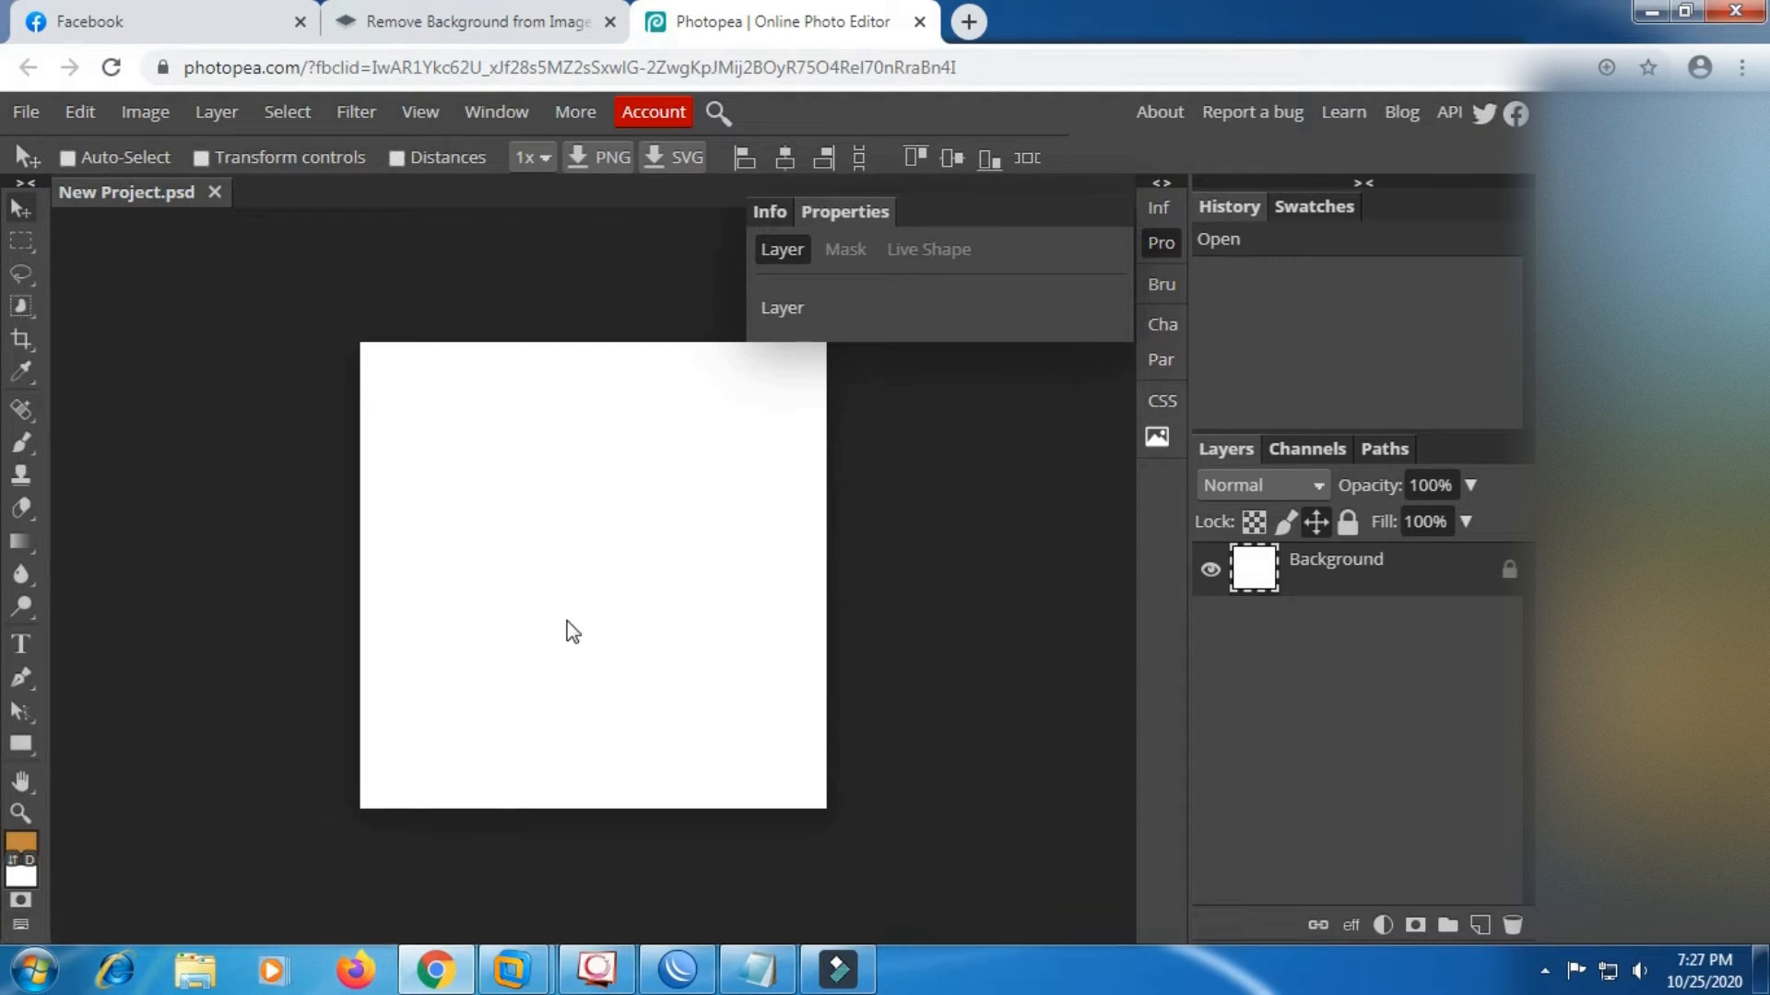
# Place the devuska-ulybka-vzglad-volosy-aziatka-removebg-preview PNG from the Downloads folder into the new project.
pyautogui.click(195, 977)
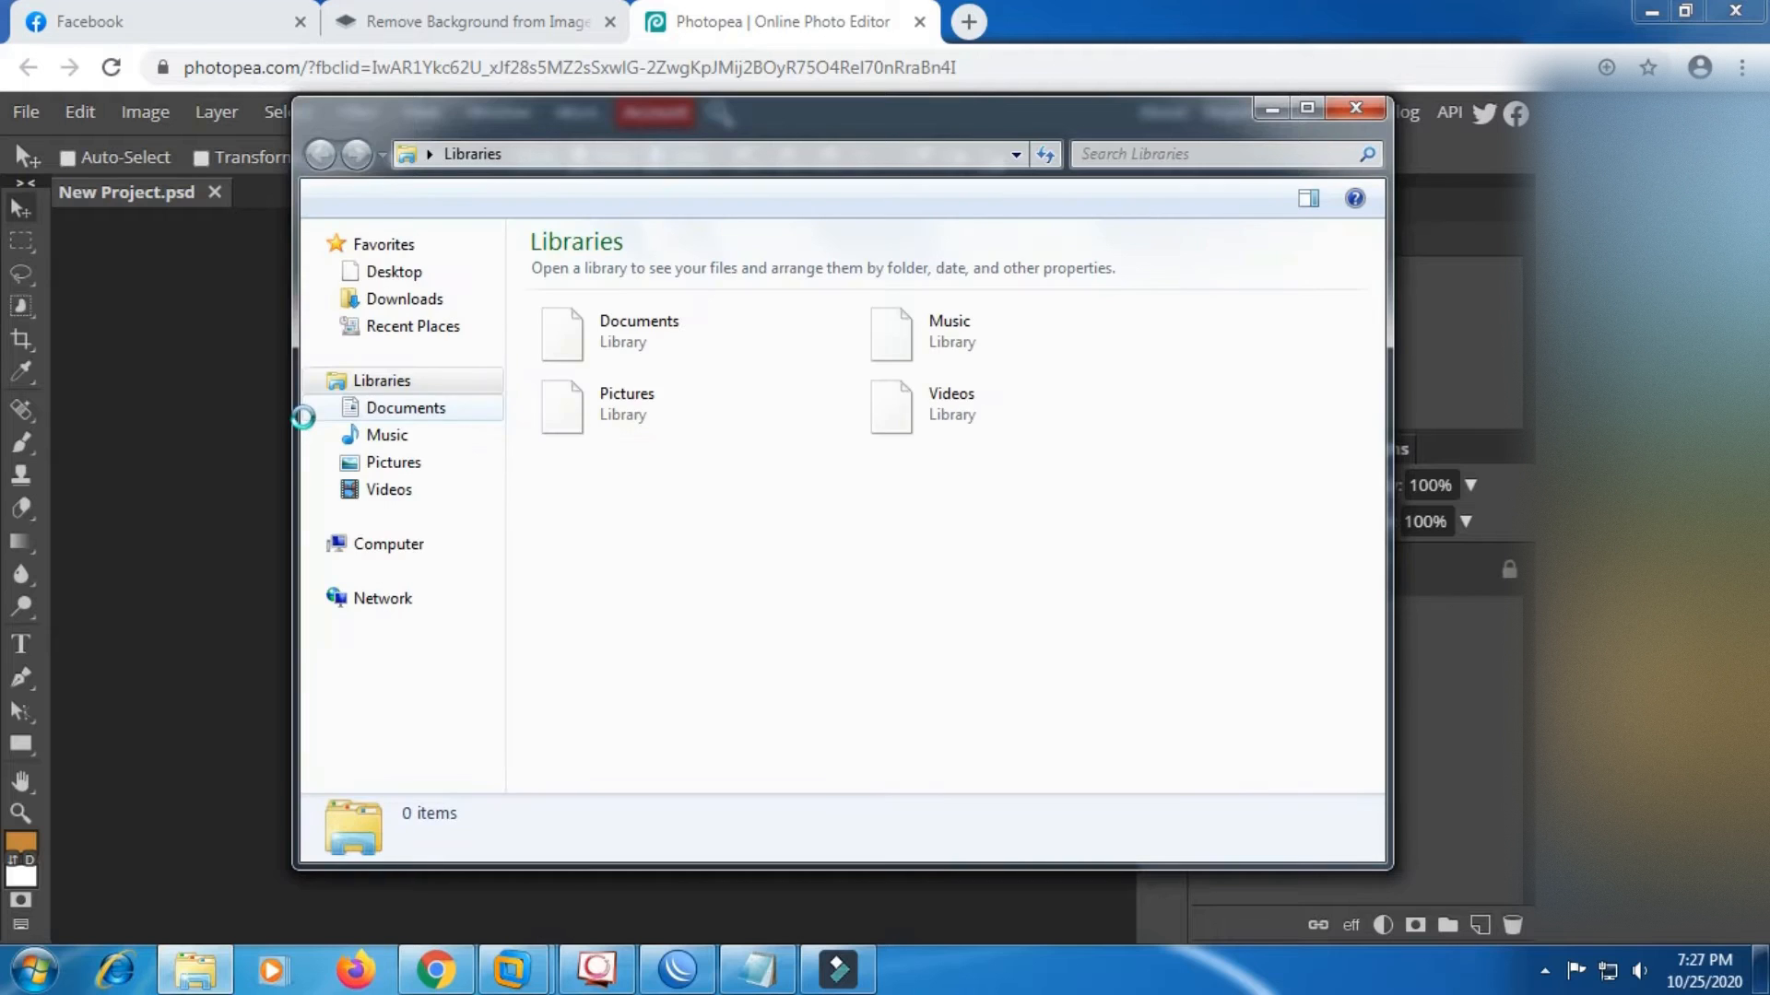
pyautogui.click(405, 304)
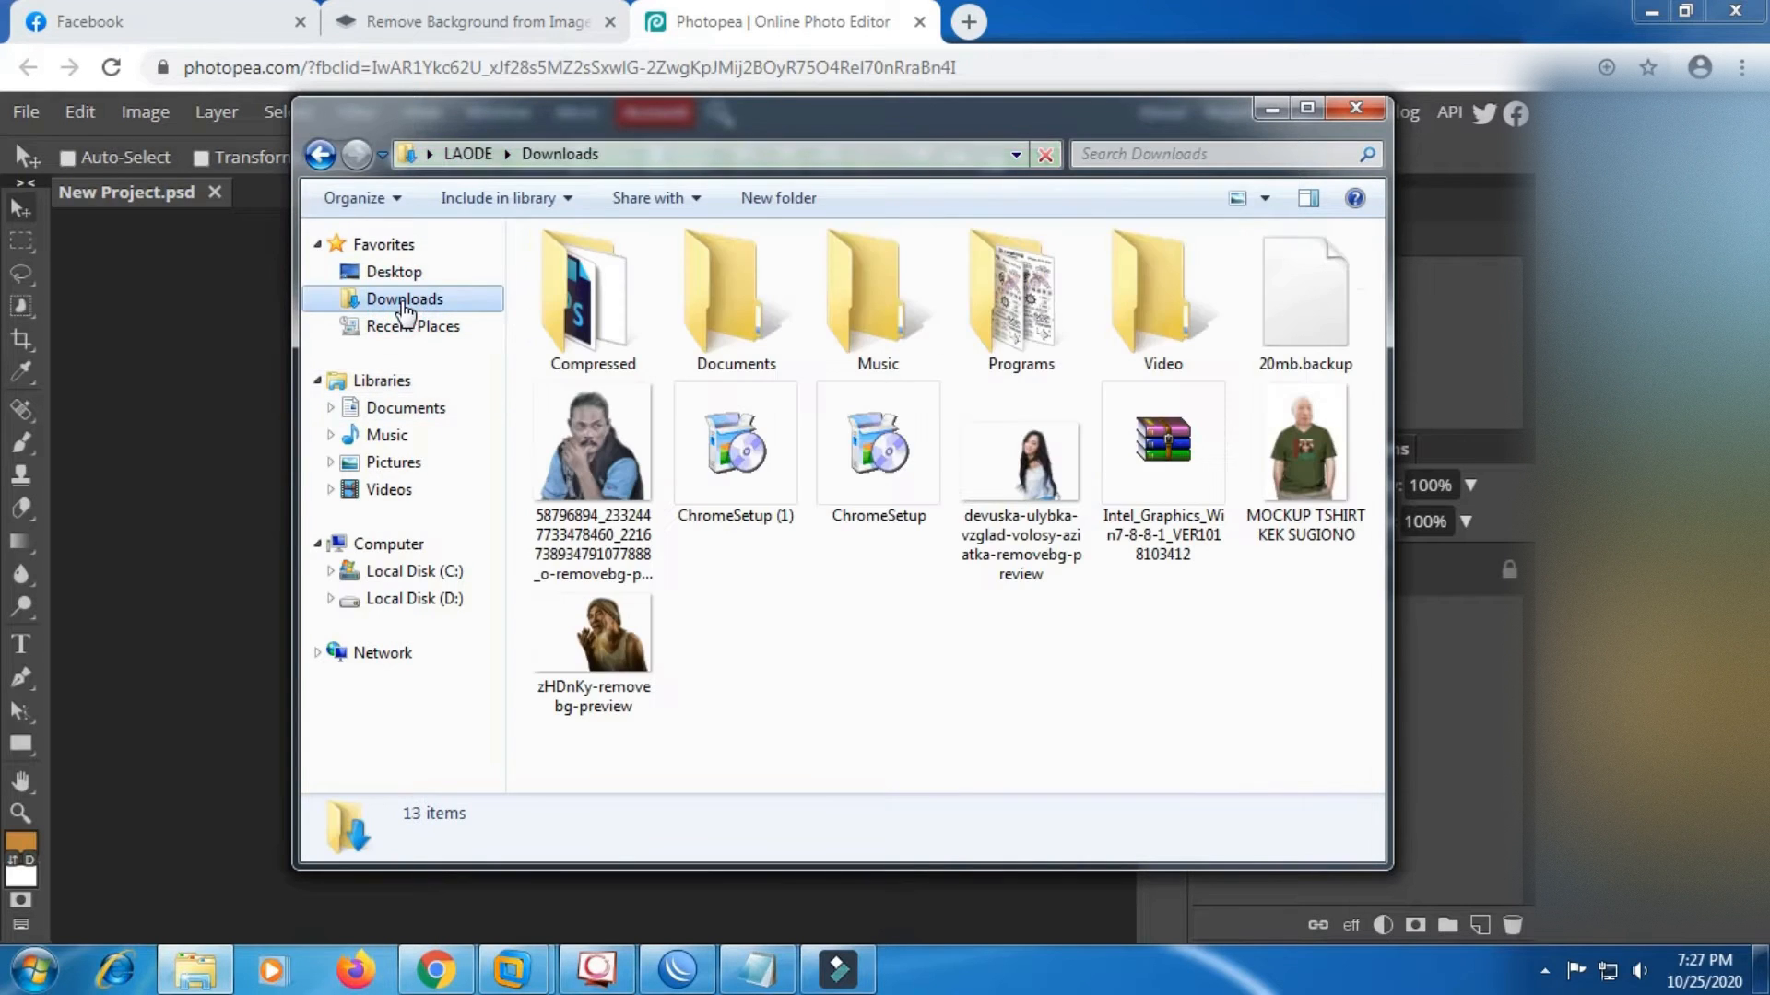
pyautogui.click(1005, 473)
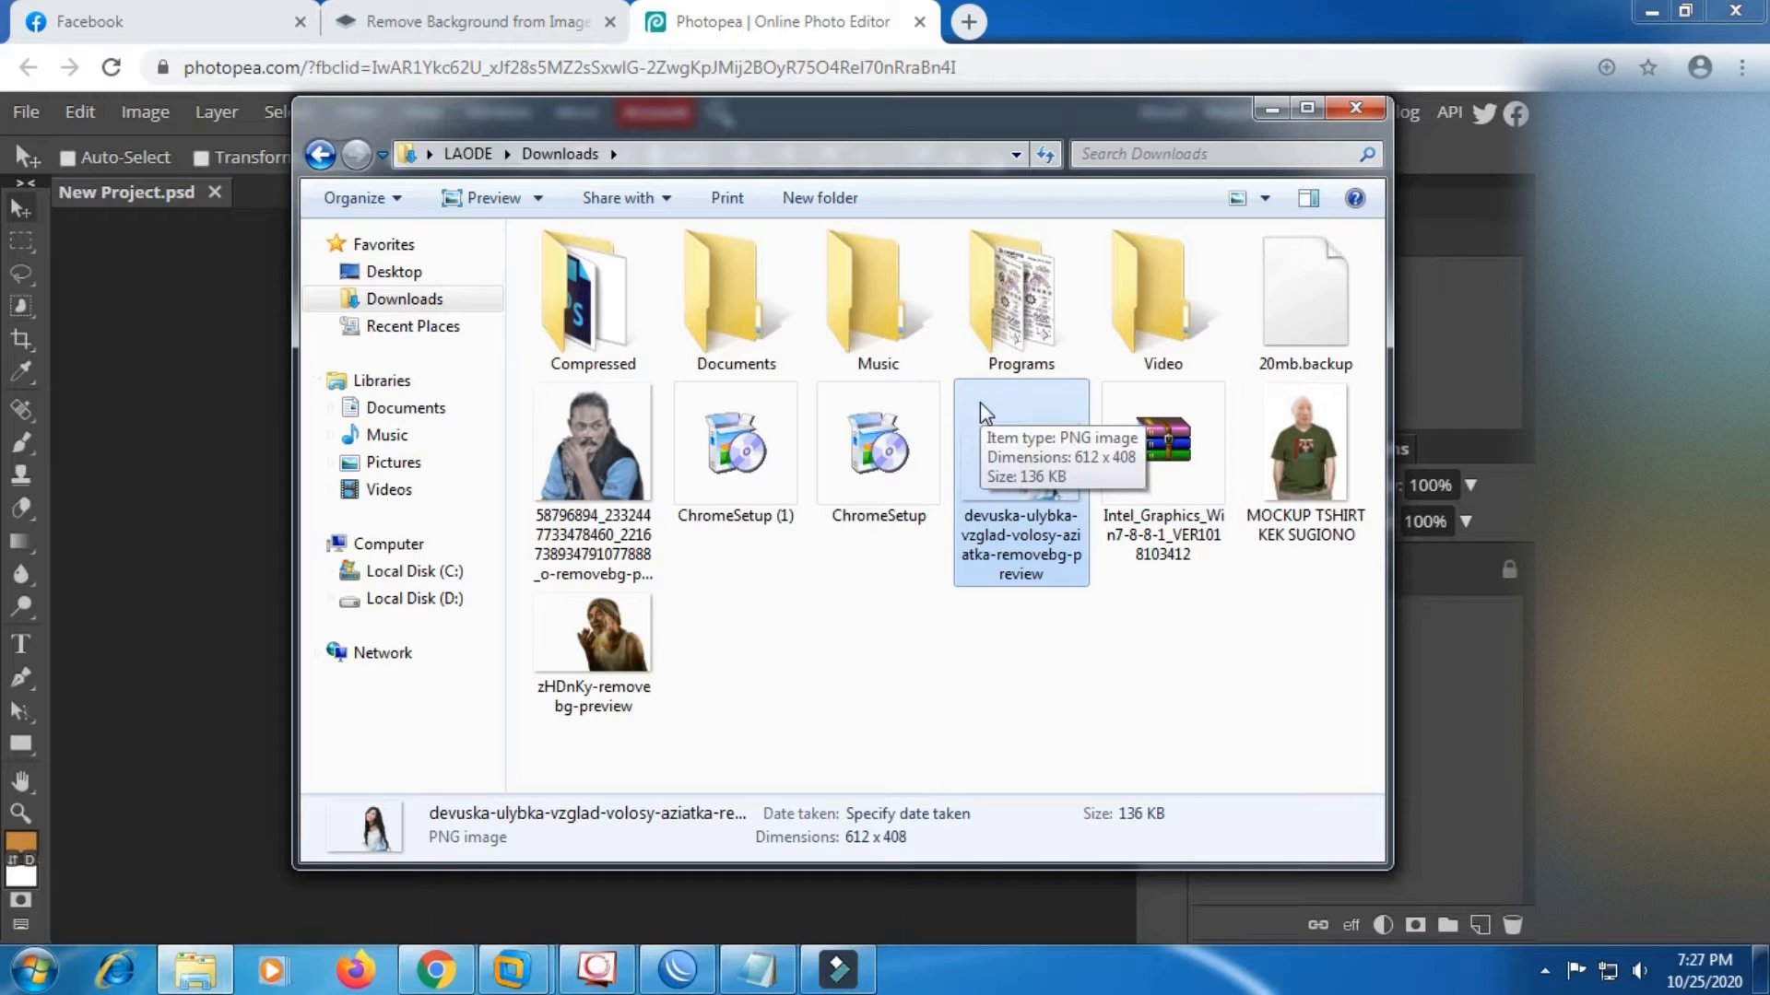
pyautogui.moveTo(981, 402); pyautogui.dragTo(214, 555)
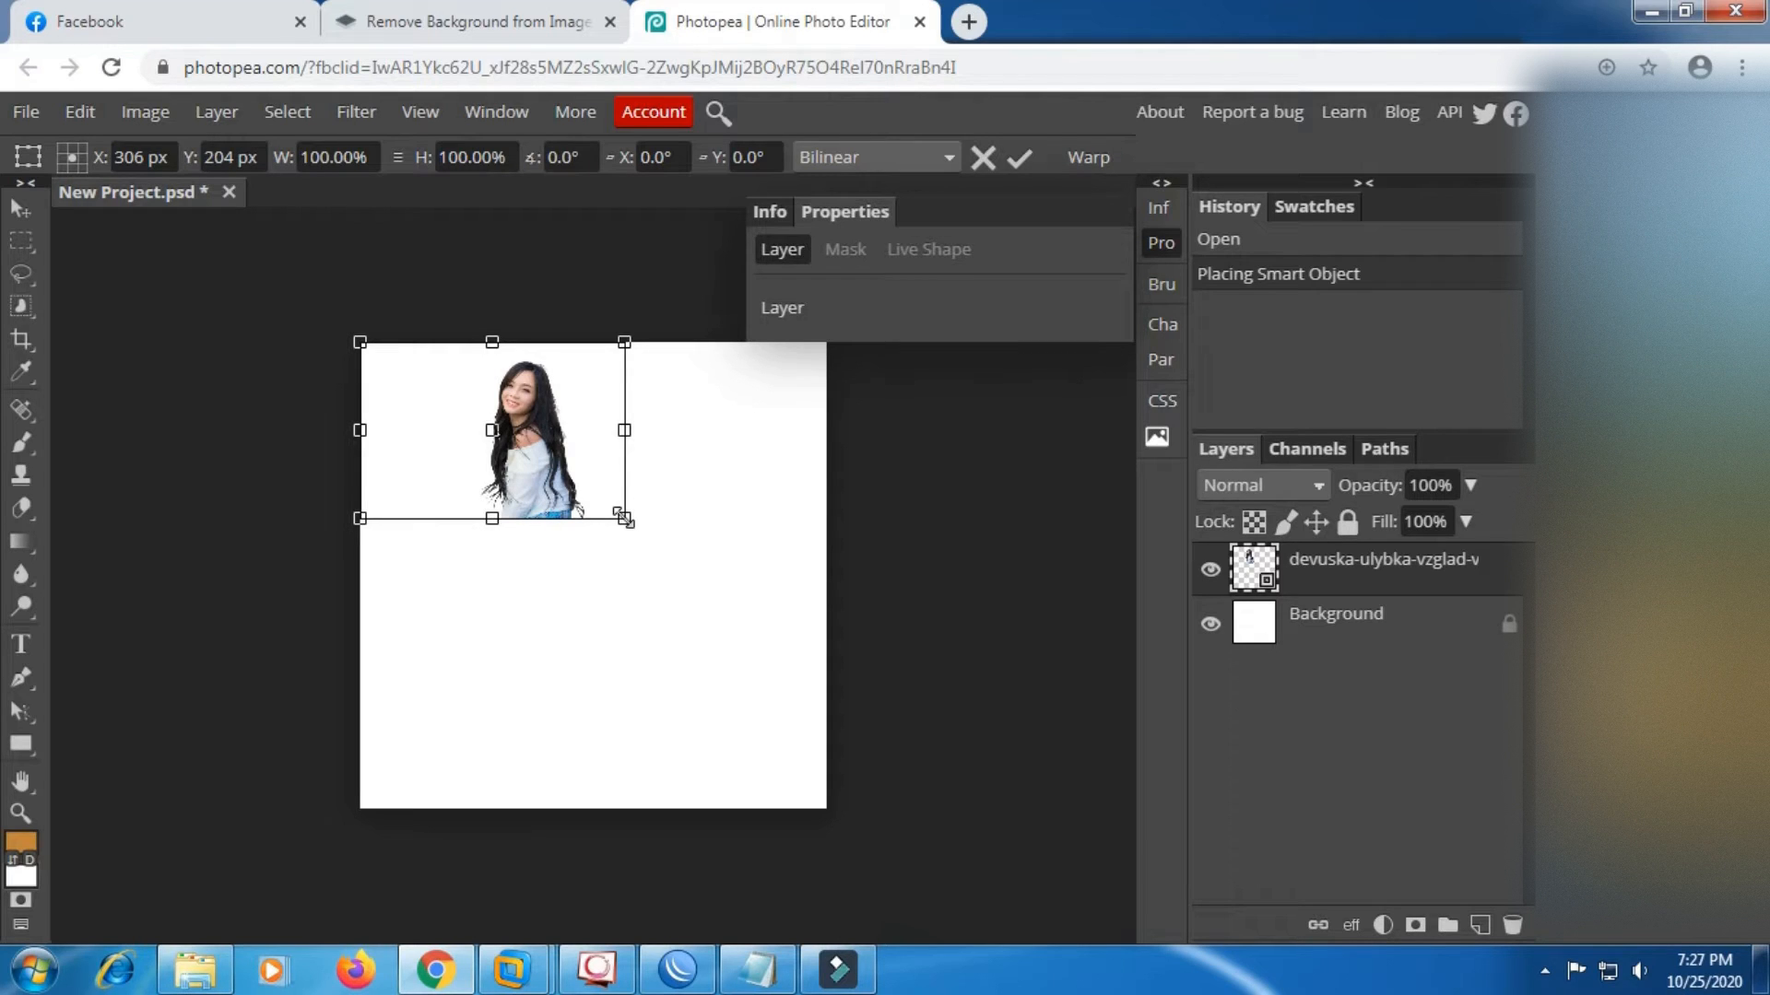
# Scale the placed cutout to about 197% and position it at about X 477 px, Y 528 px.
pyautogui.moveTo(625, 519); pyautogui.dragTo(825, 657)
pyautogui.click(756, 489)
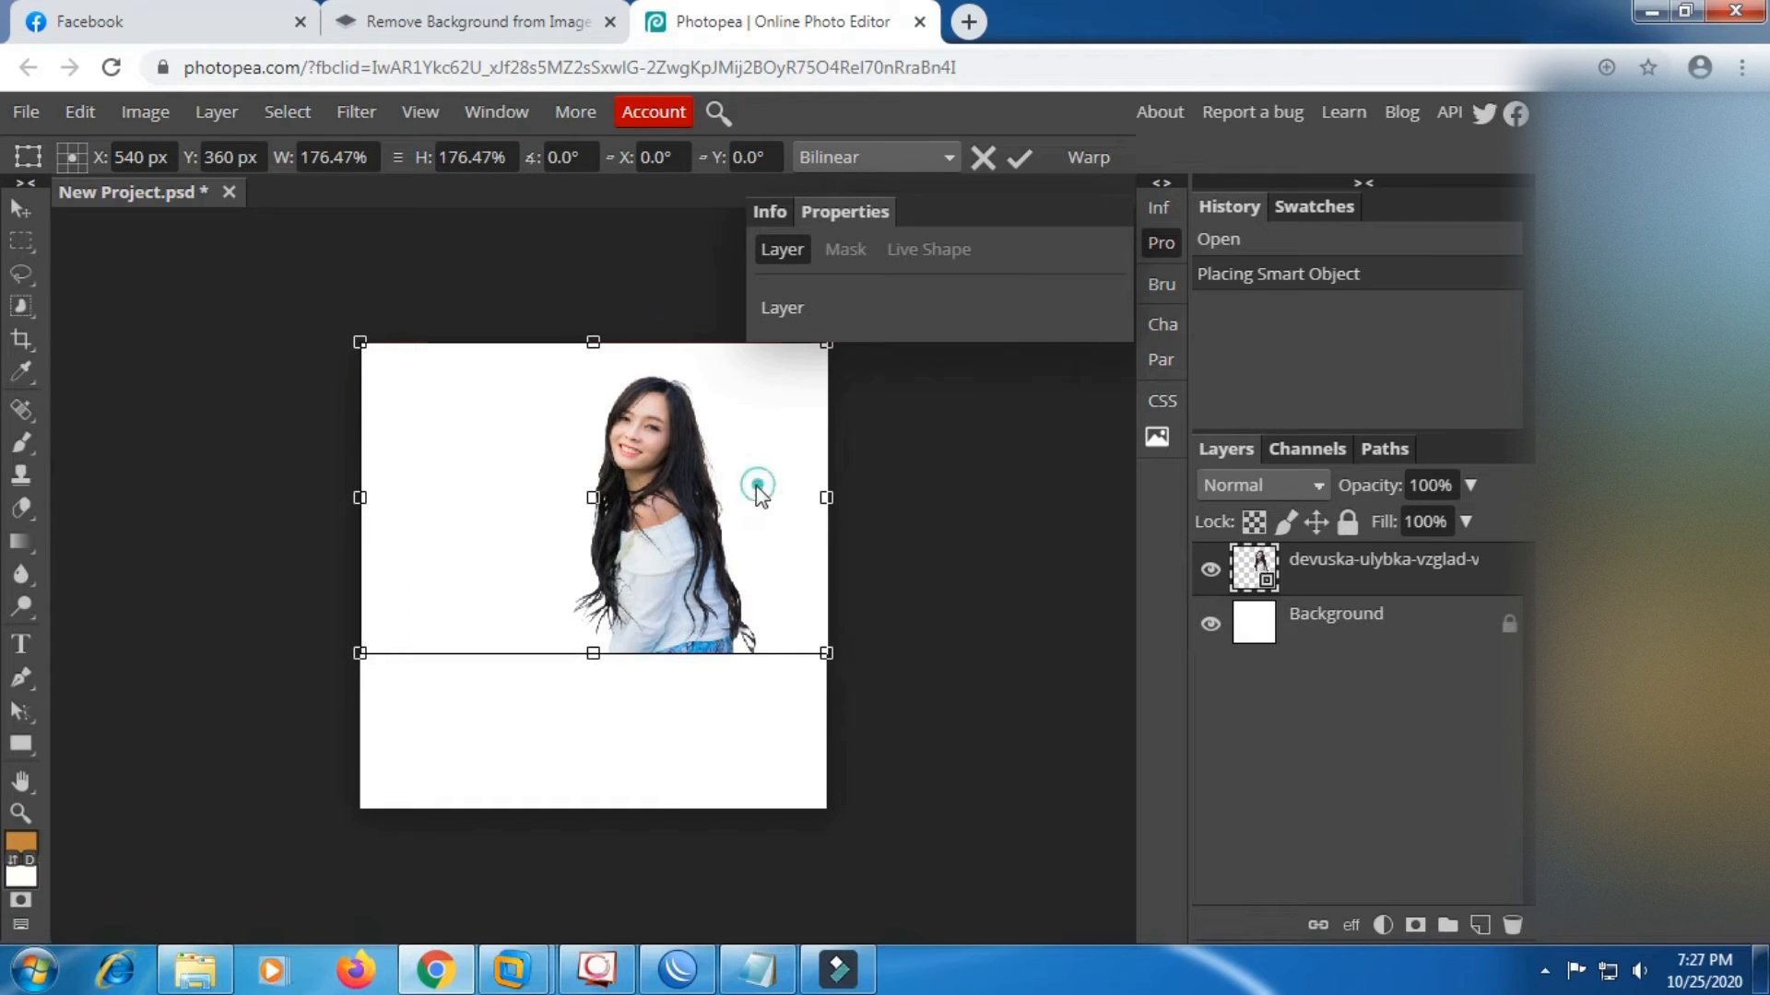
pyautogui.moveTo(756, 488); pyautogui.dragTo(710, 552)
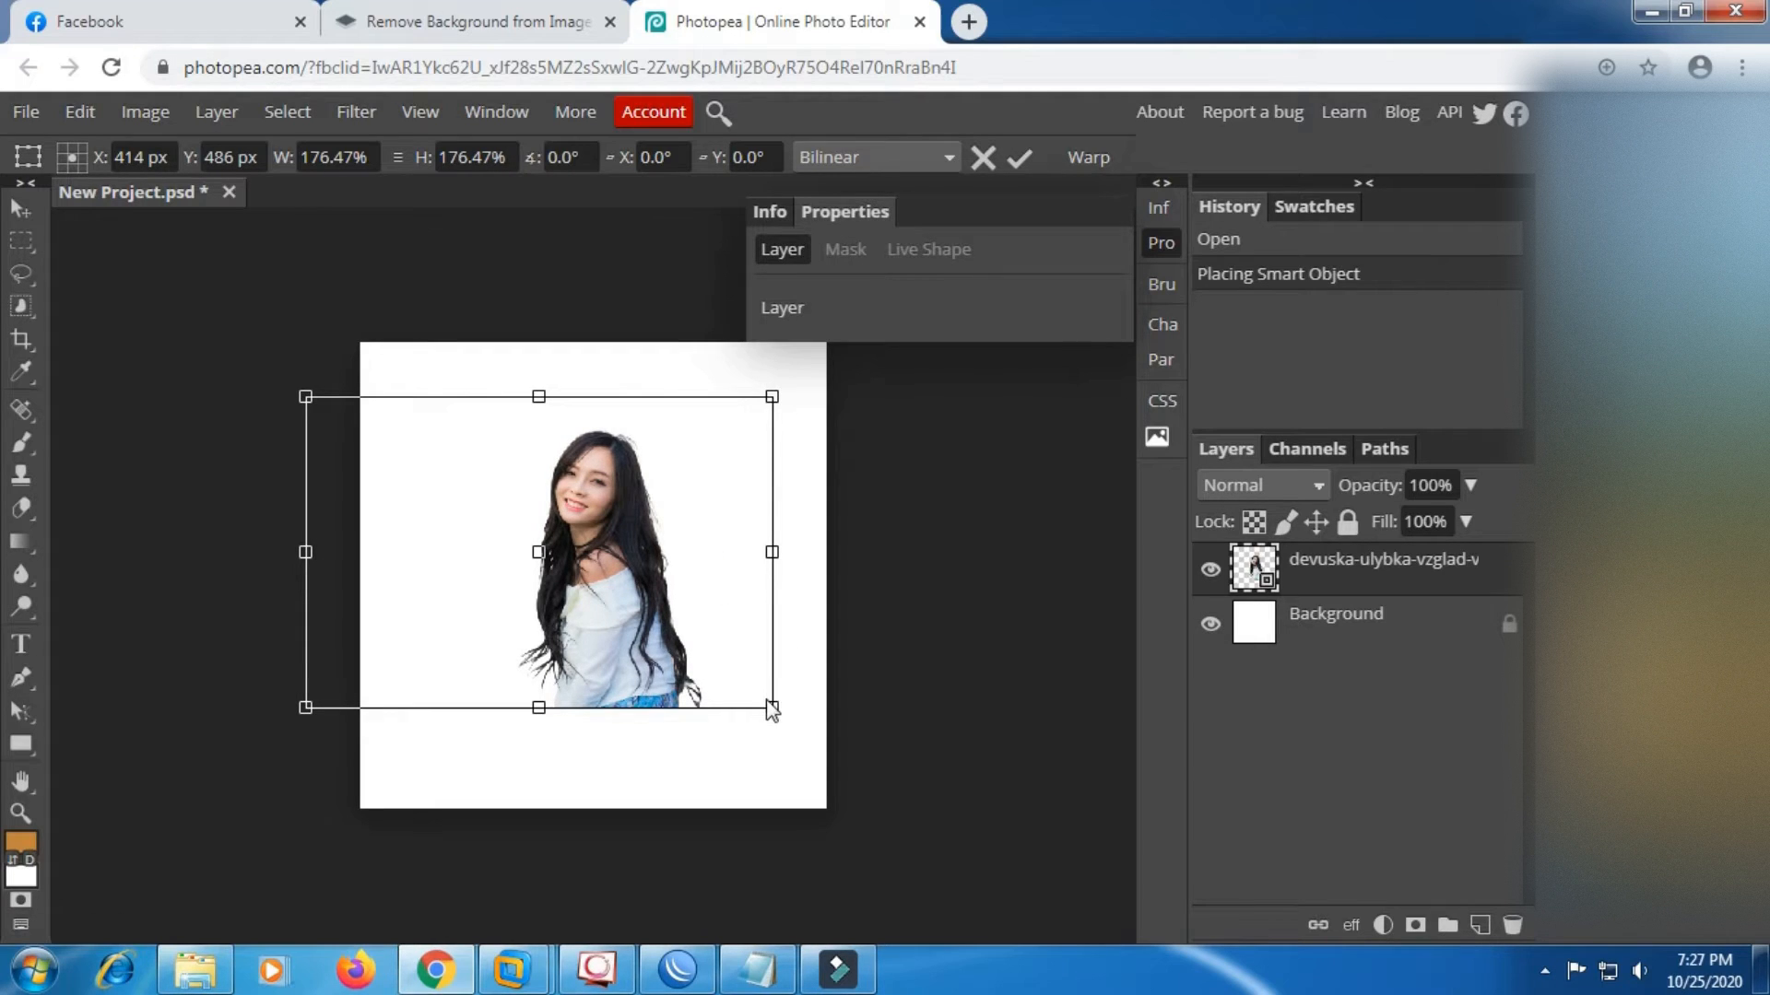
pyautogui.moveTo(771, 707); pyautogui.dragTo(826, 742)
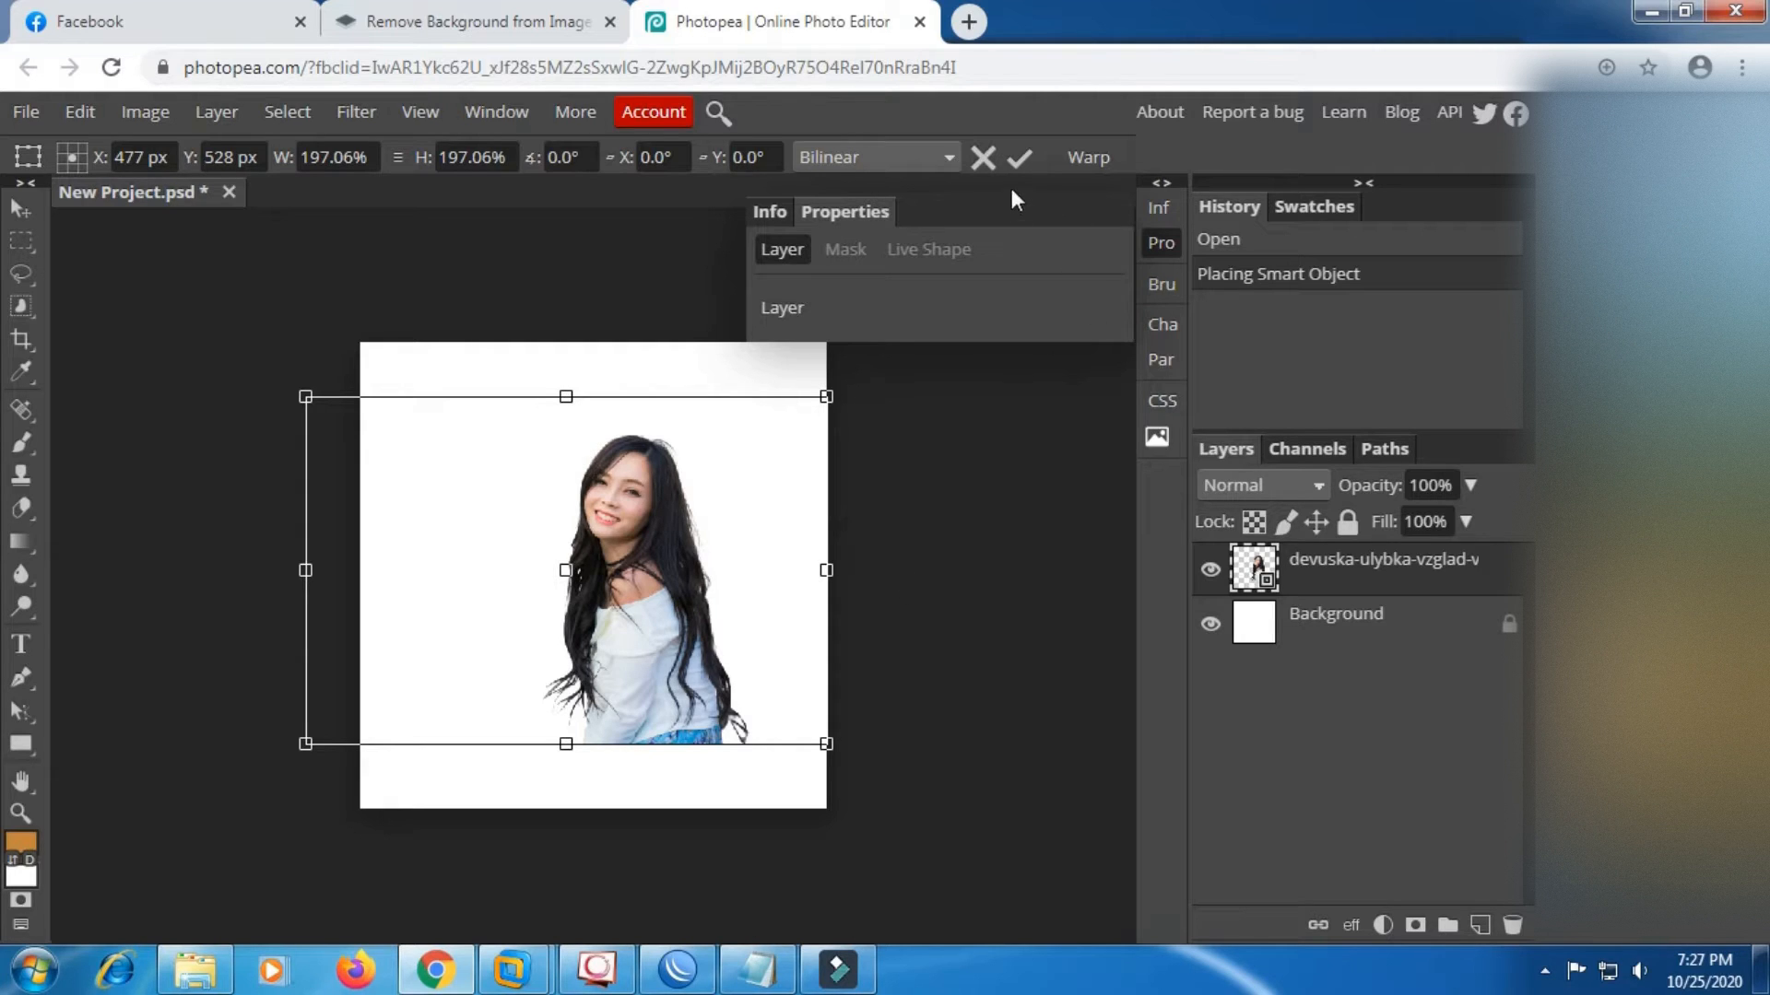
pyautogui.click(1019, 158)
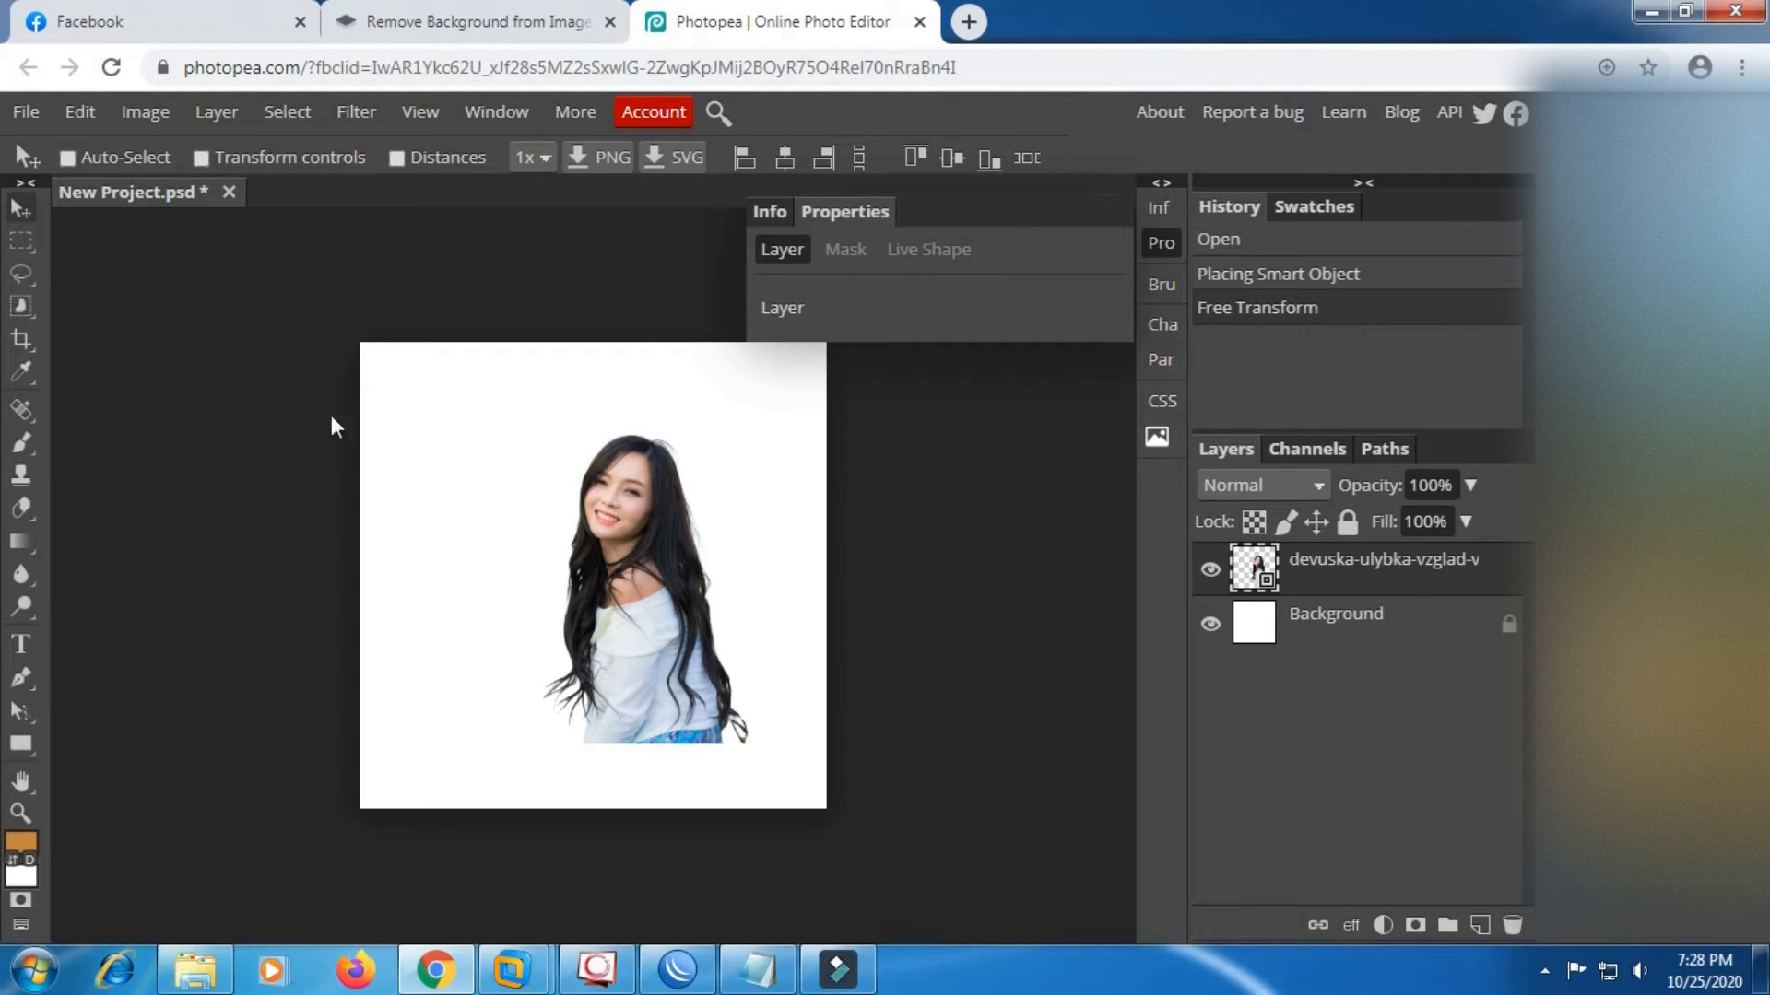
# Rasterize the cutout's smart object layer and move the woman slightly up and left toward the canvas centre.
pyautogui.click(23, 508)
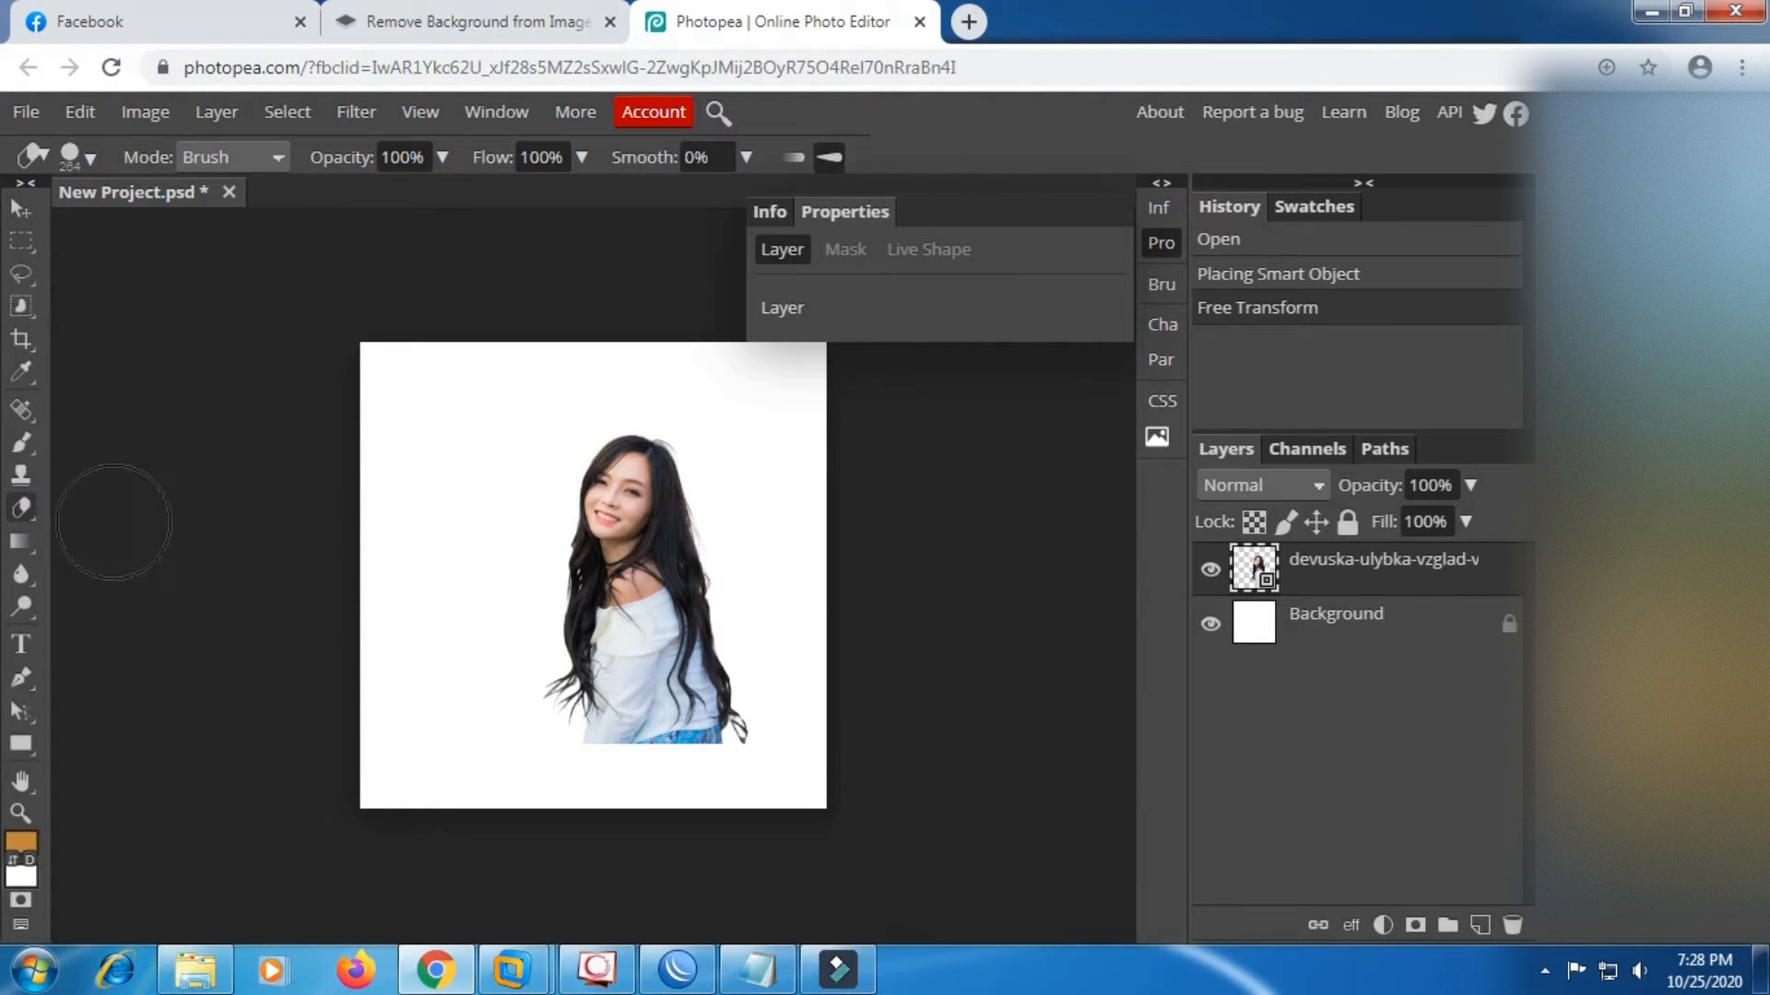
pyautogui.click(457, 499)
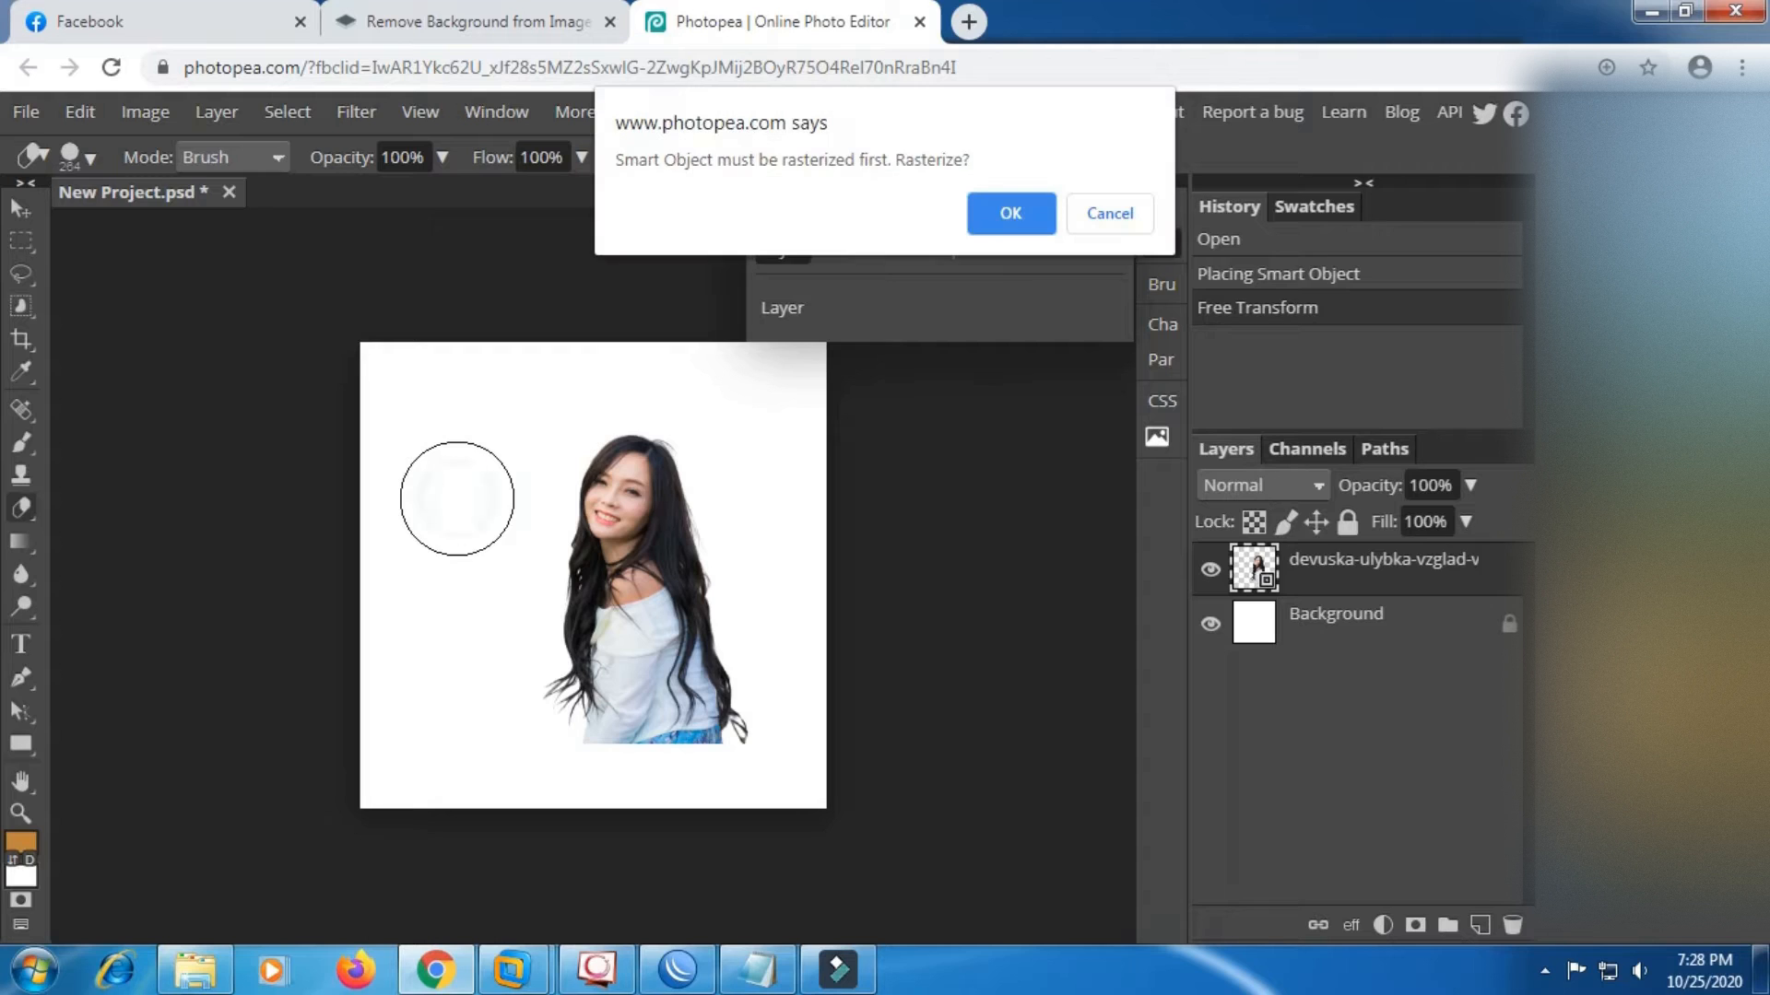
pyautogui.click(1019, 215)
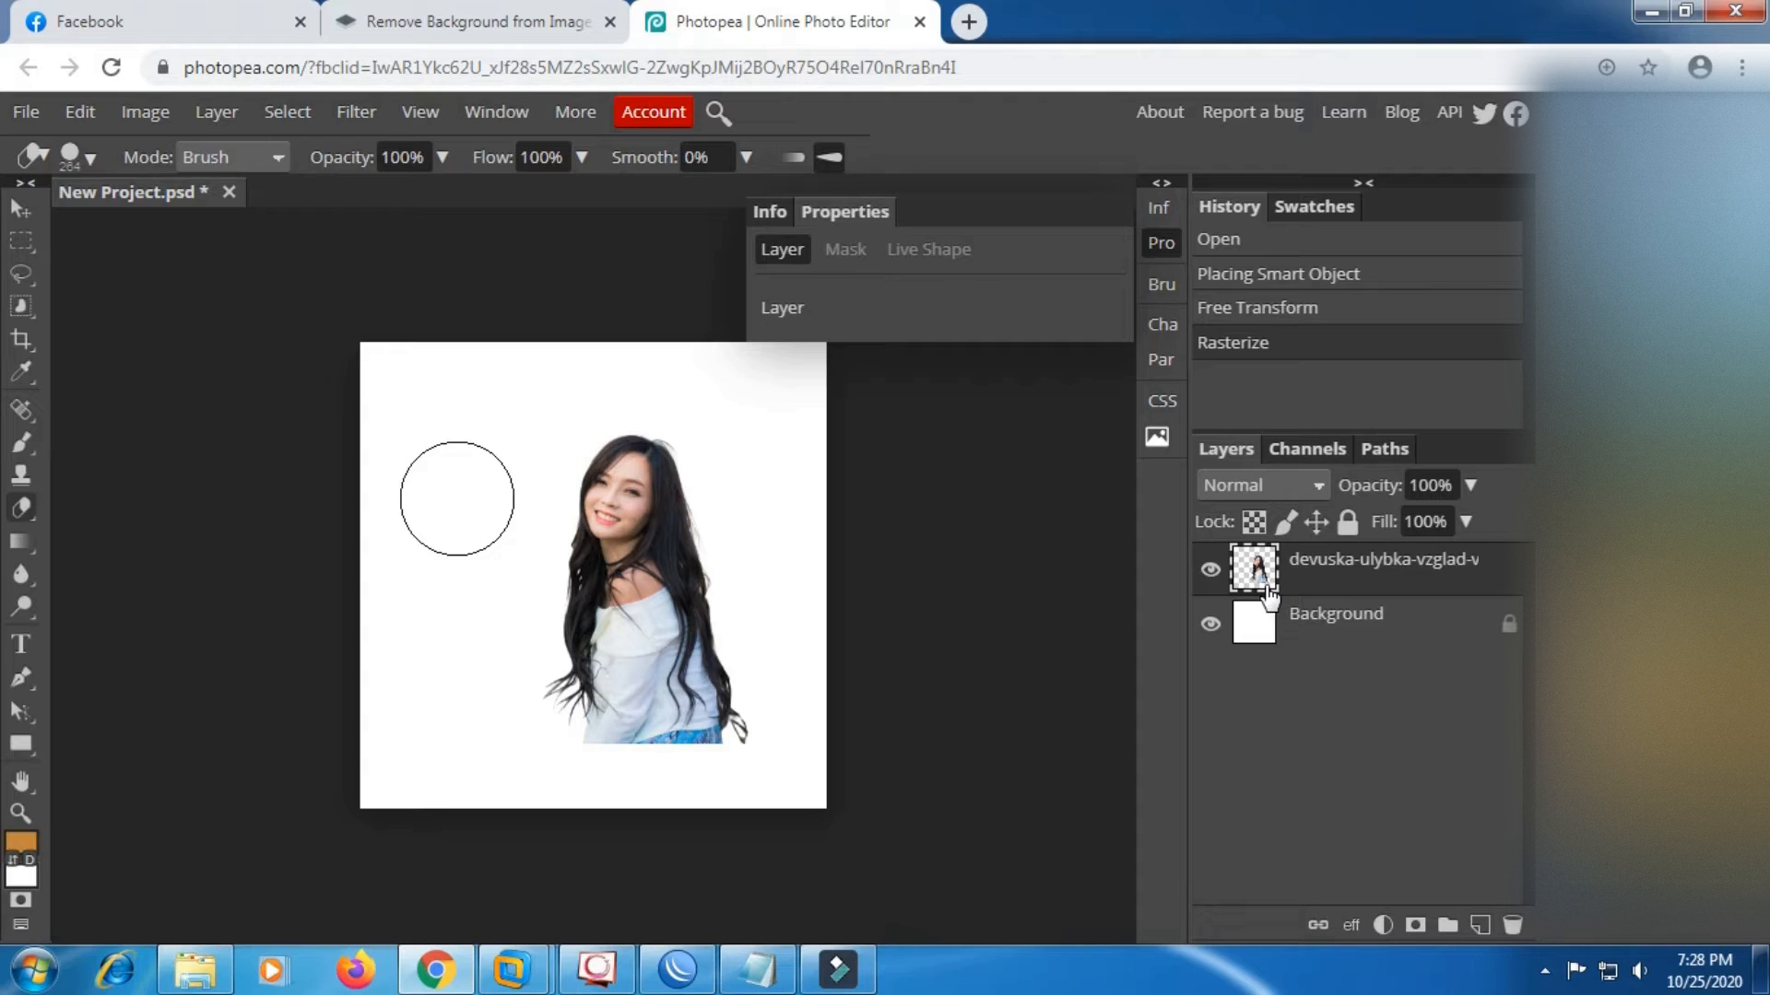
pyautogui.click(20, 210)
pyautogui.moveTo(629, 588); pyautogui.dragTo(580, 568)
# Apply the Filter Gallery's Paint Daubs effect to the cutout with minimum size and slightly reduced sharpness.
pyautogui.scroll(2, 581, 567)
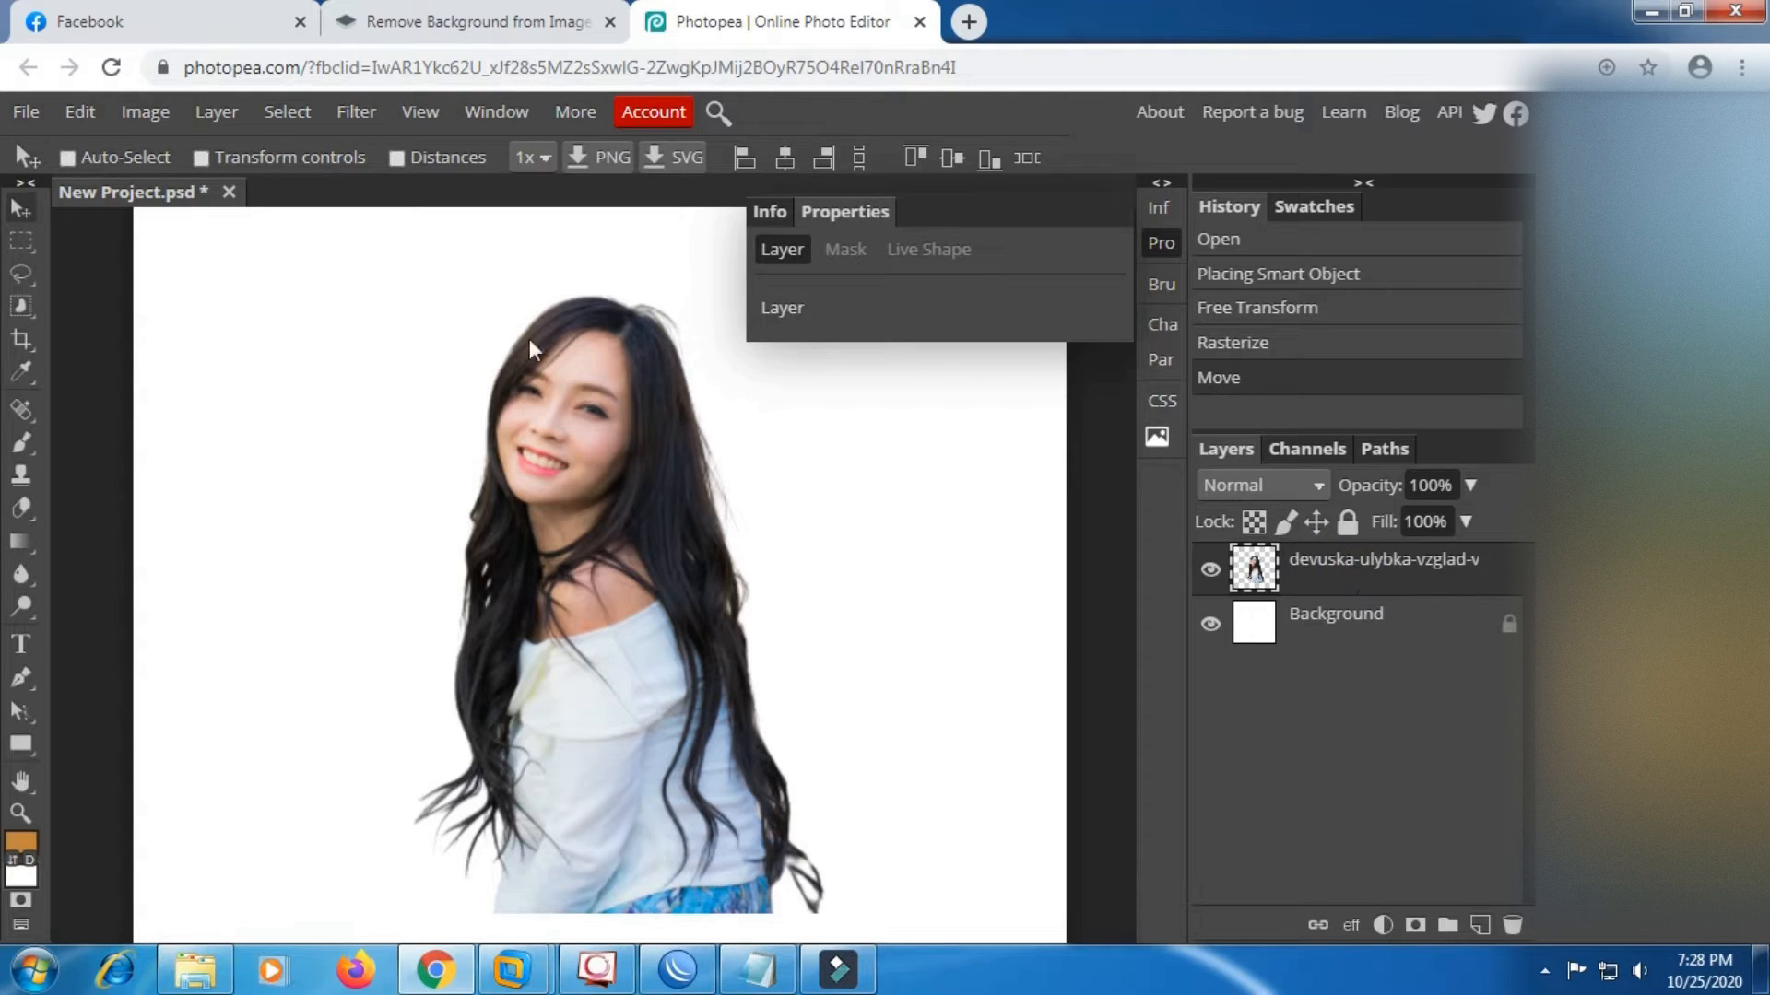
pyautogui.click(354, 114)
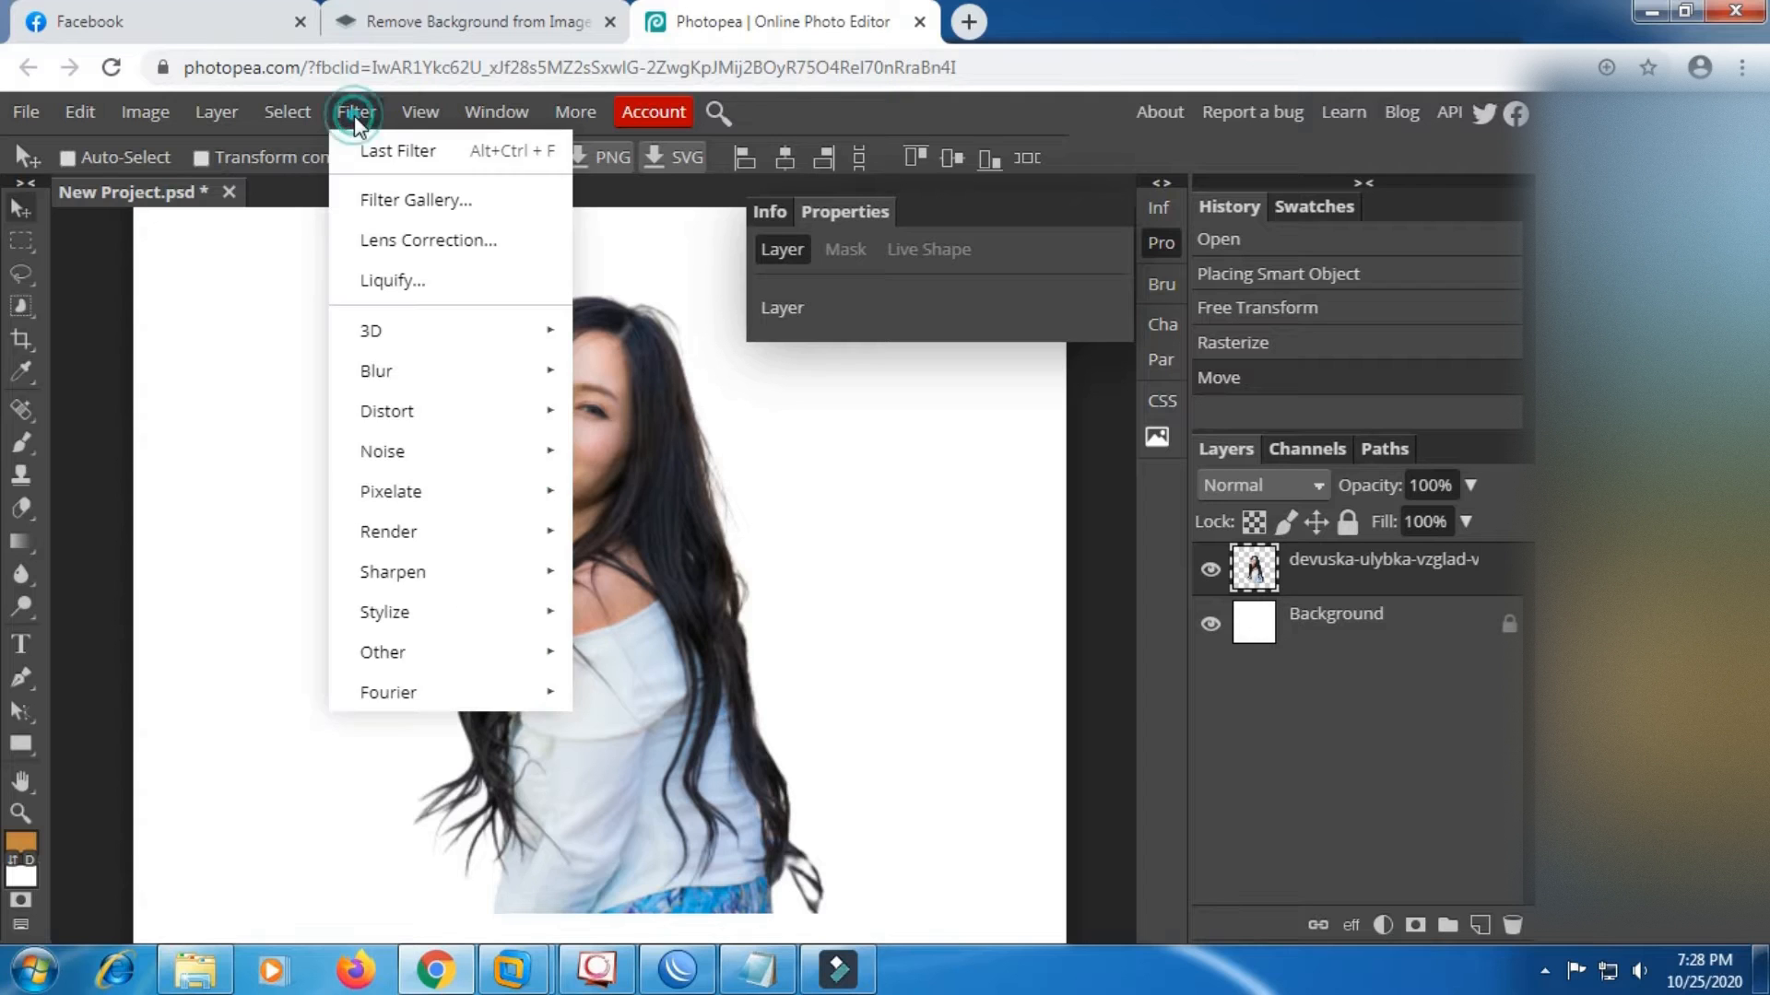
pyautogui.click(396, 196)
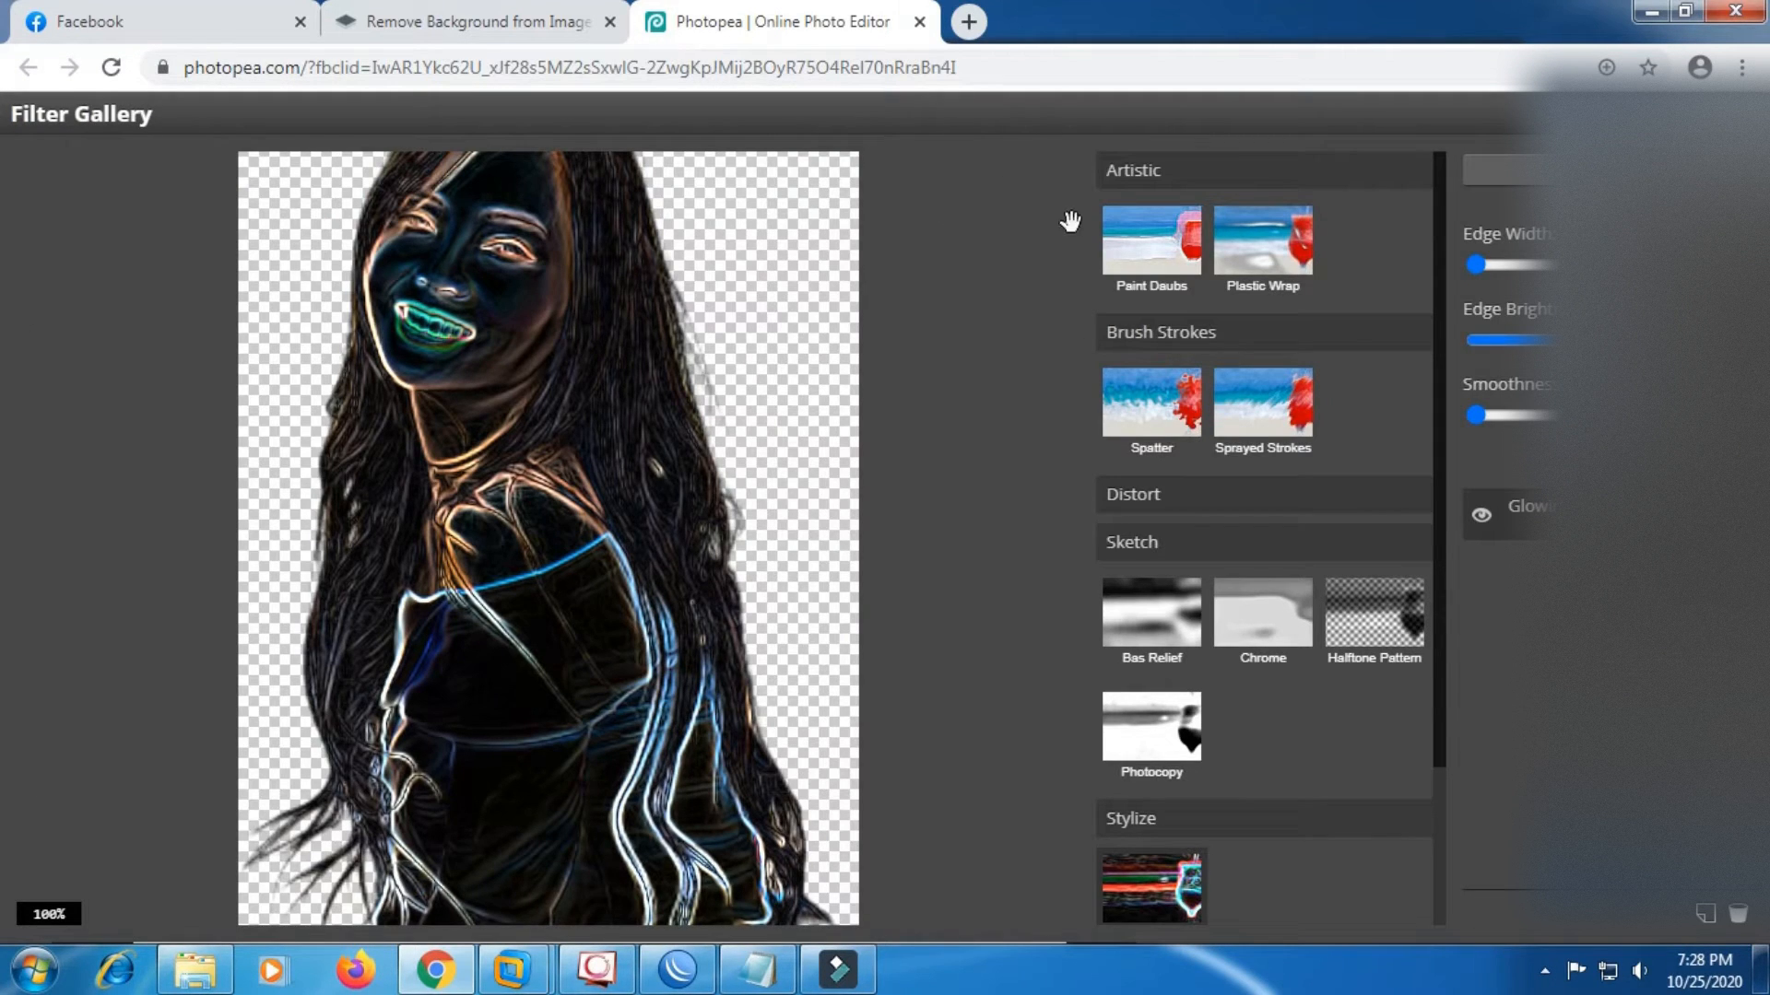
pyautogui.click(1136, 258)
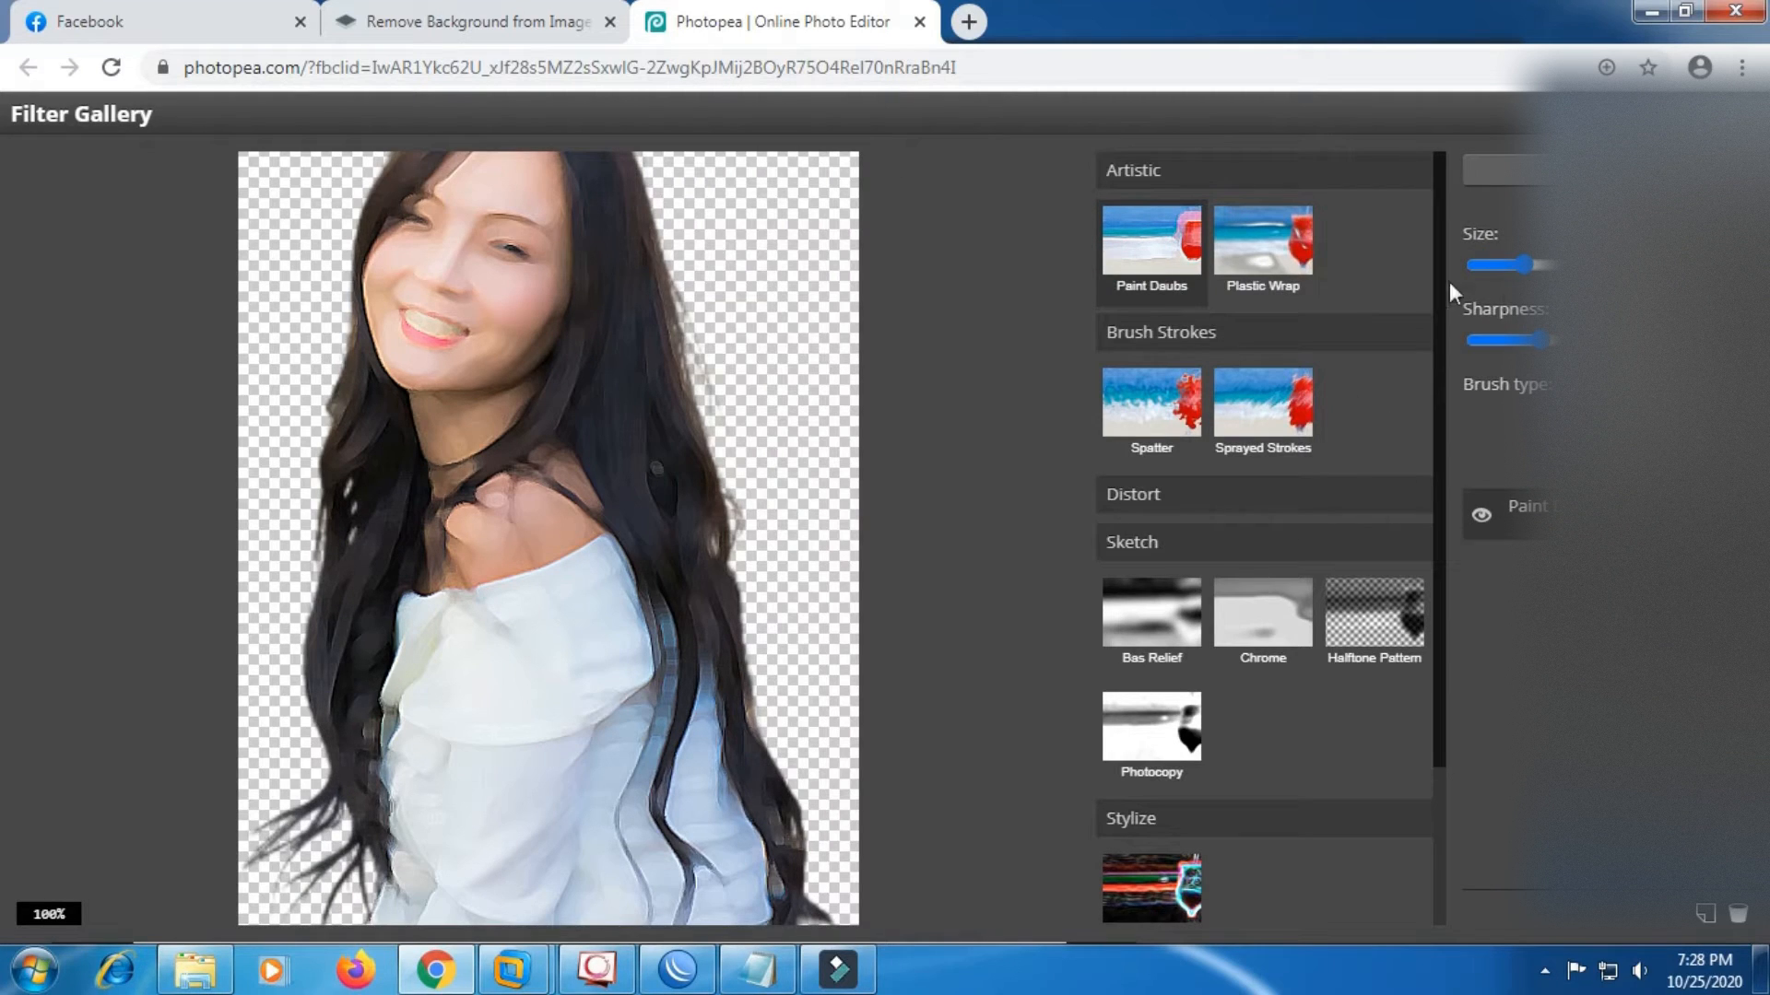
pyautogui.click(1474, 264)
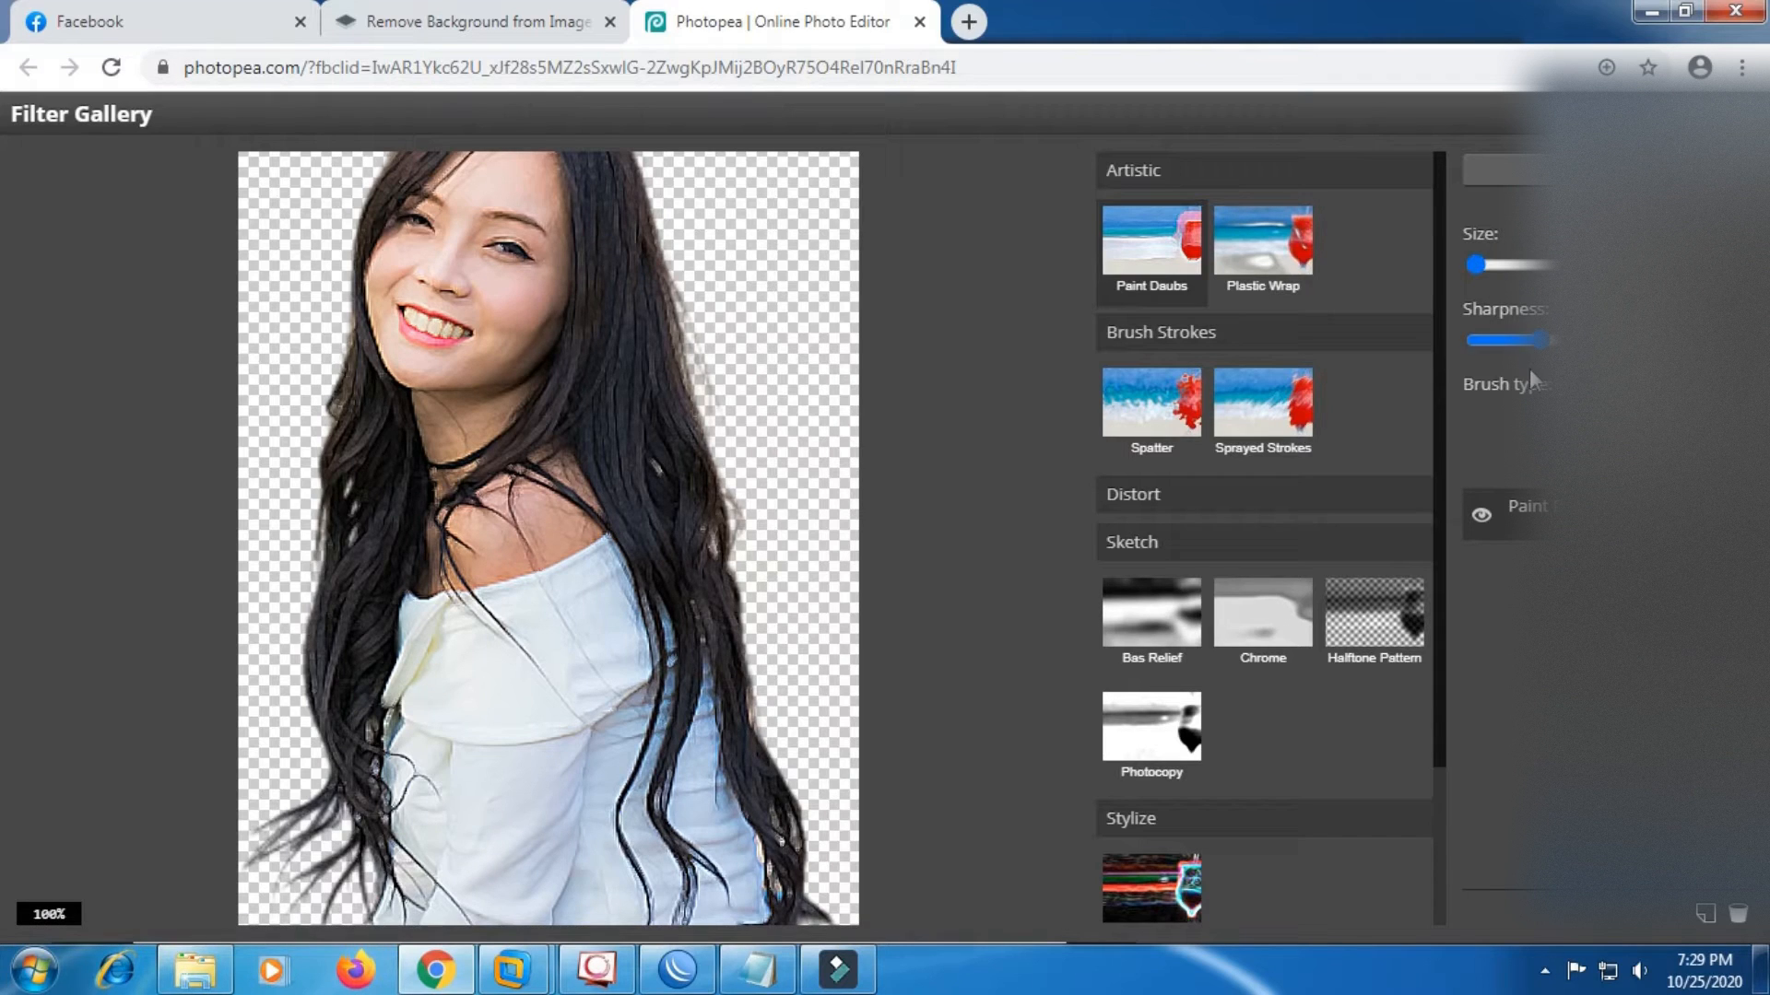
pyautogui.click(1509, 340)
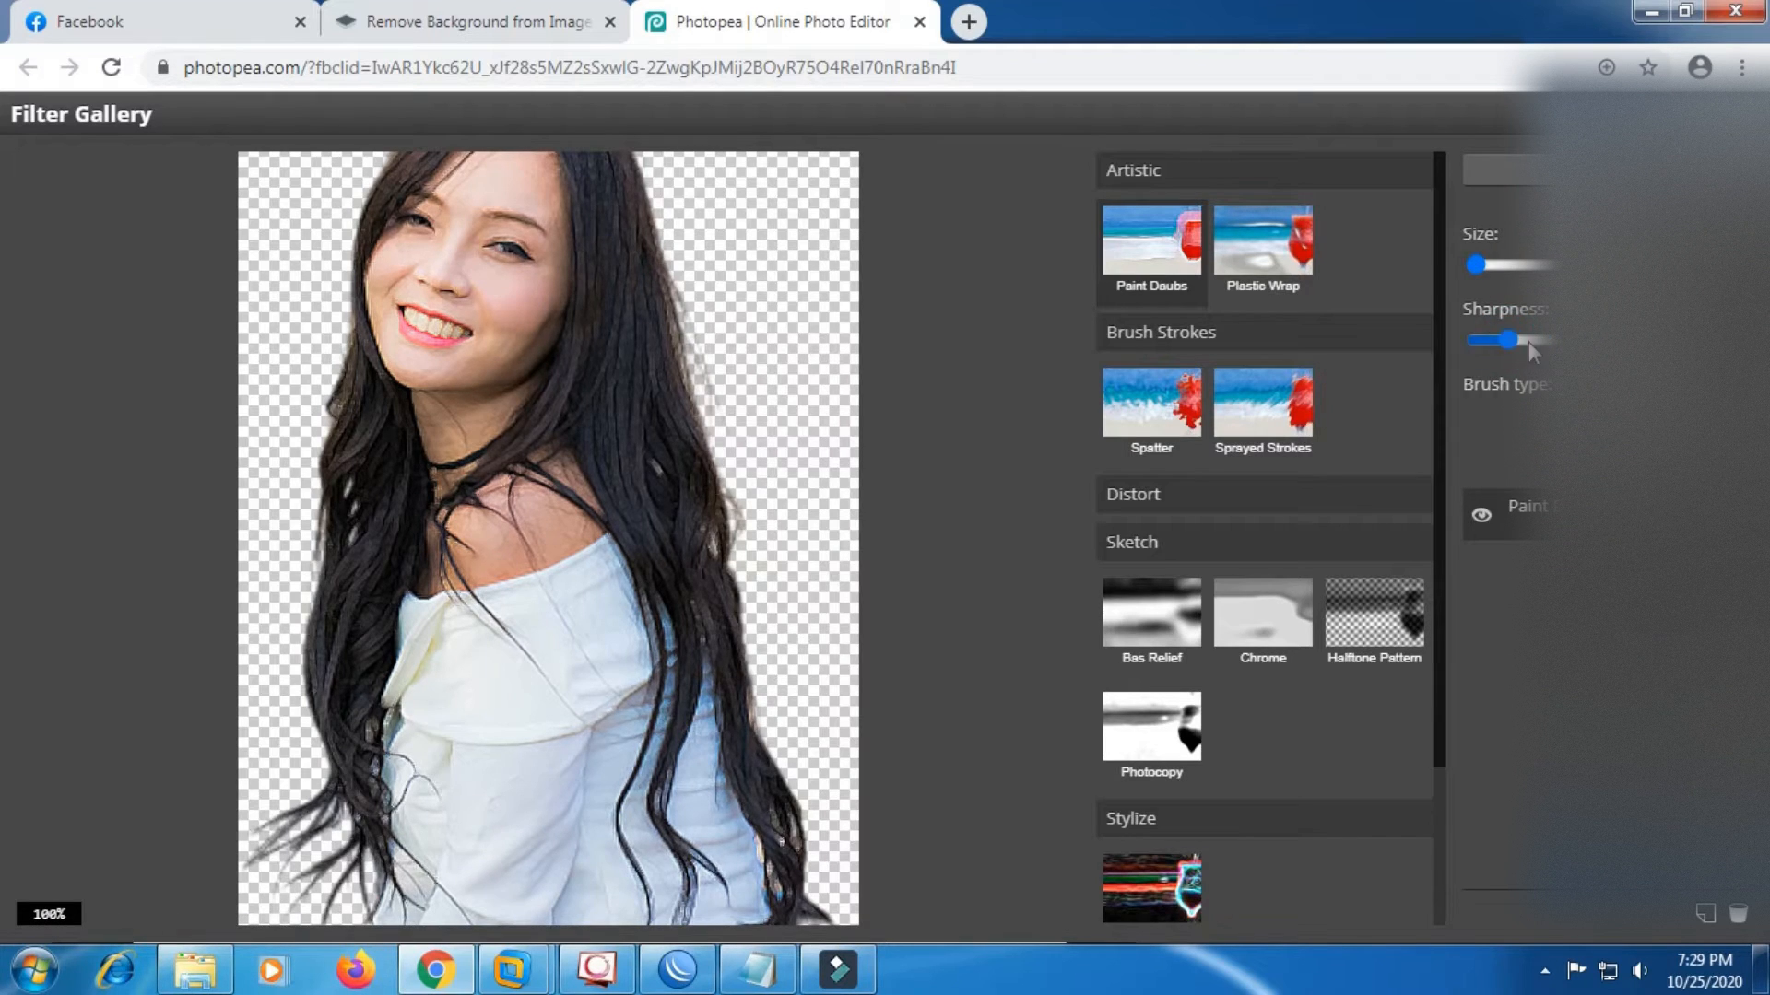
pyautogui.click(1534, 341)
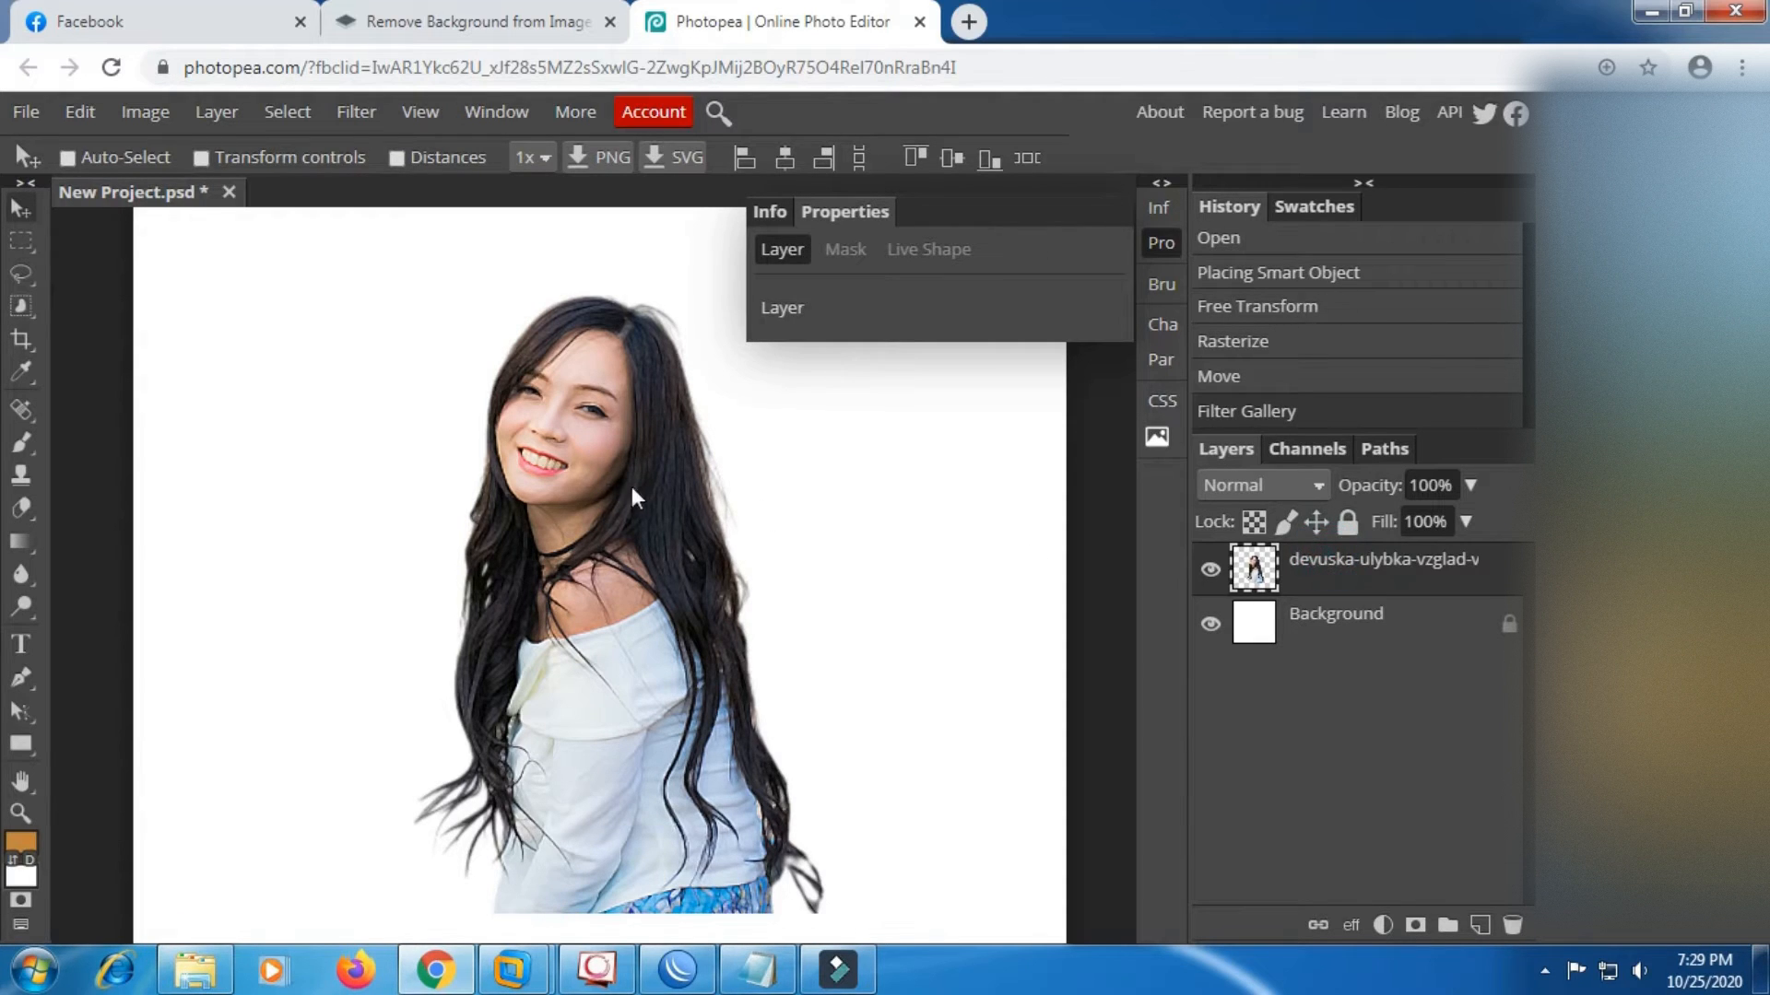
# Open the Oil Paint filter for the cutout layer with the woman's face in close-up.
pyautogui.scroll(4, 513, 525)
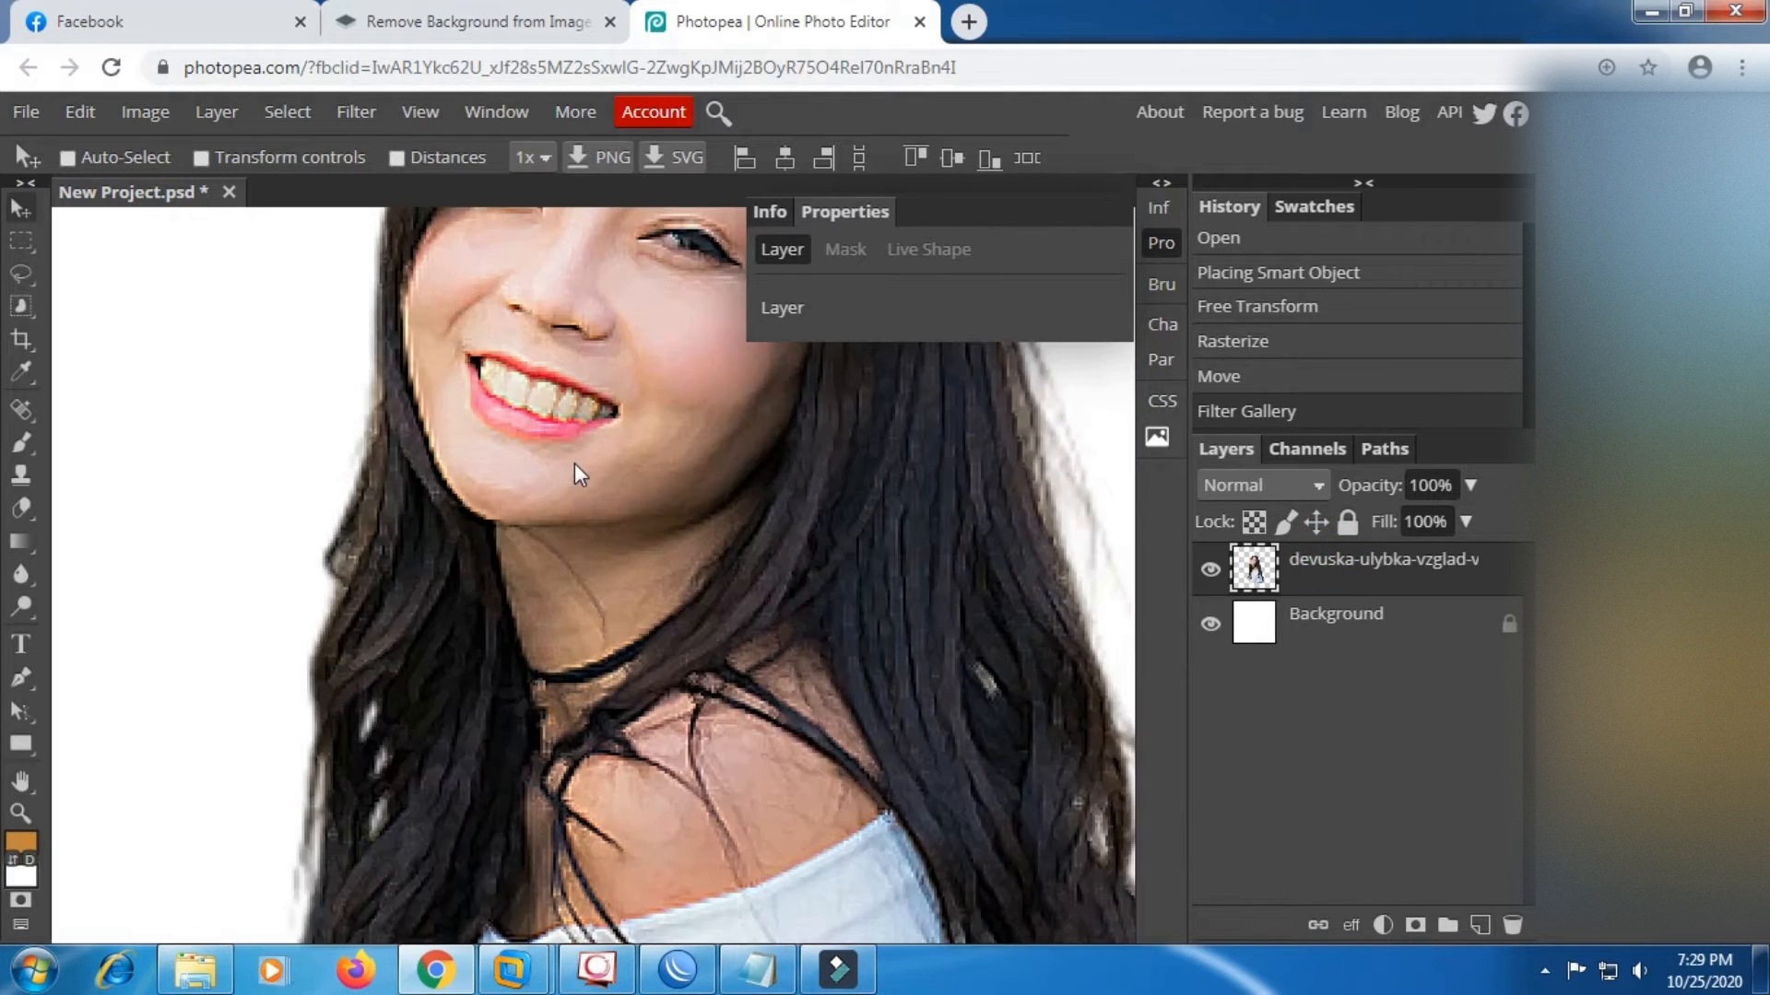
pyautogui.scroll(3, 594, 387)
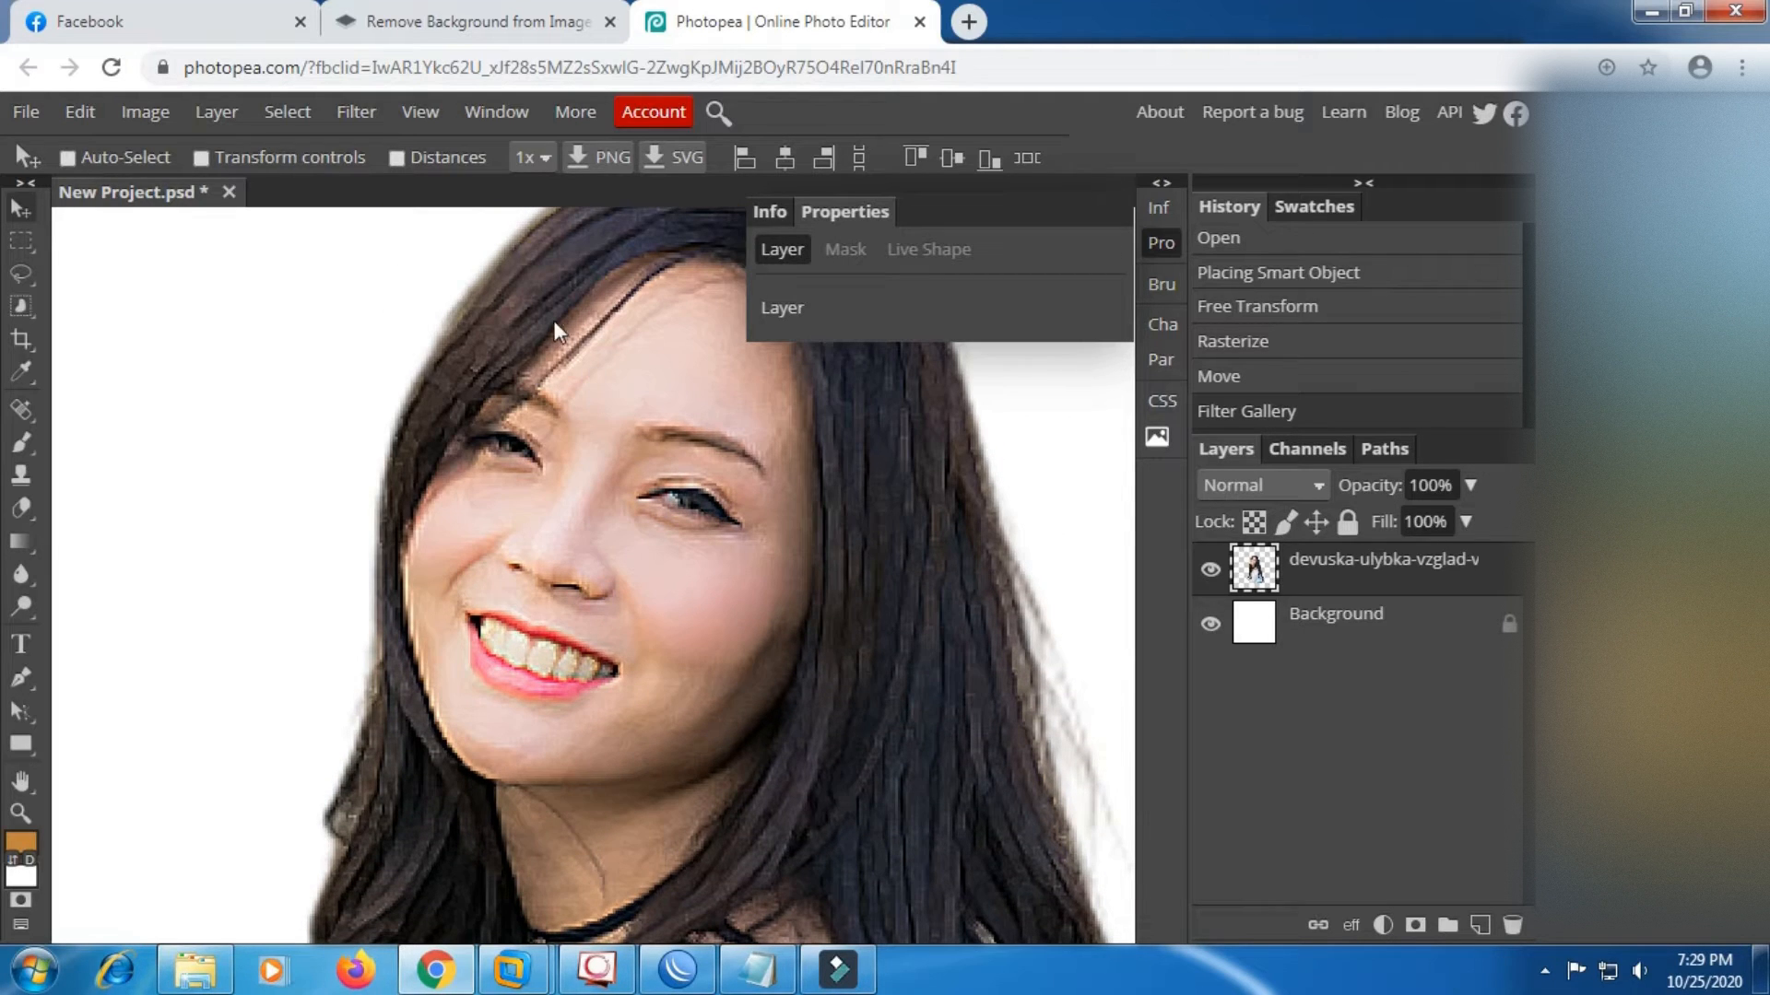
pyautogui.click(361, 113)
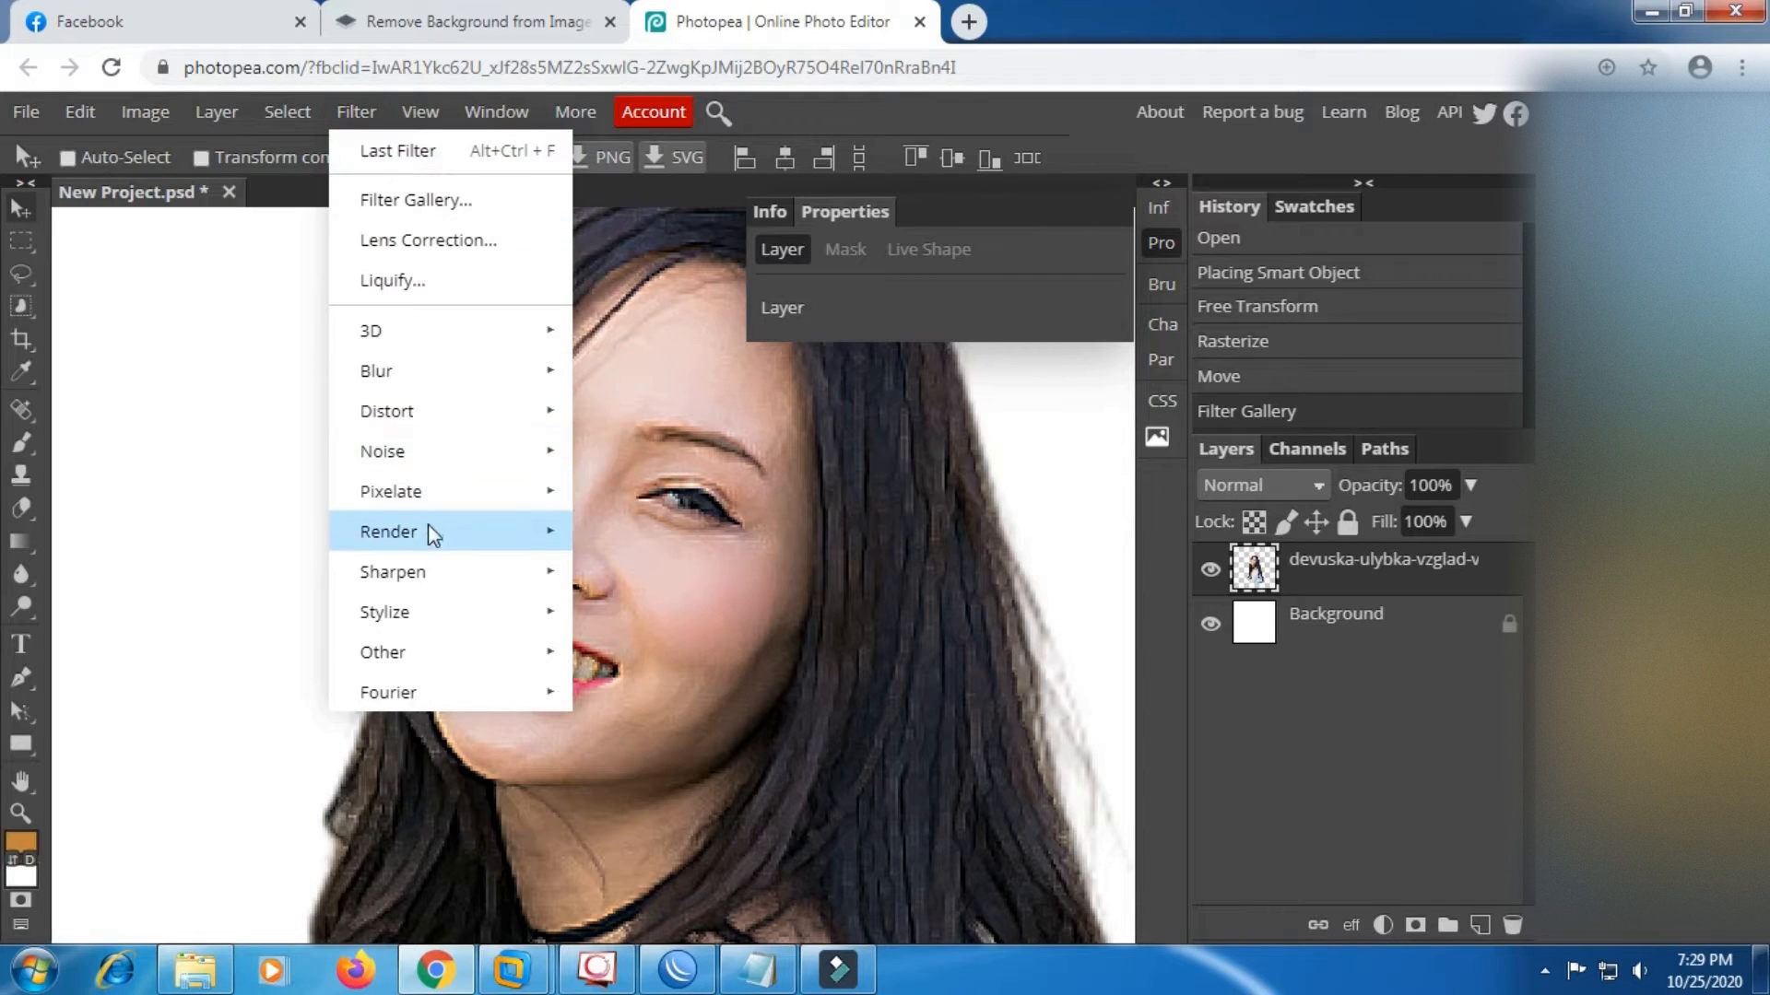
pyautogui.moveTo(434, 610)
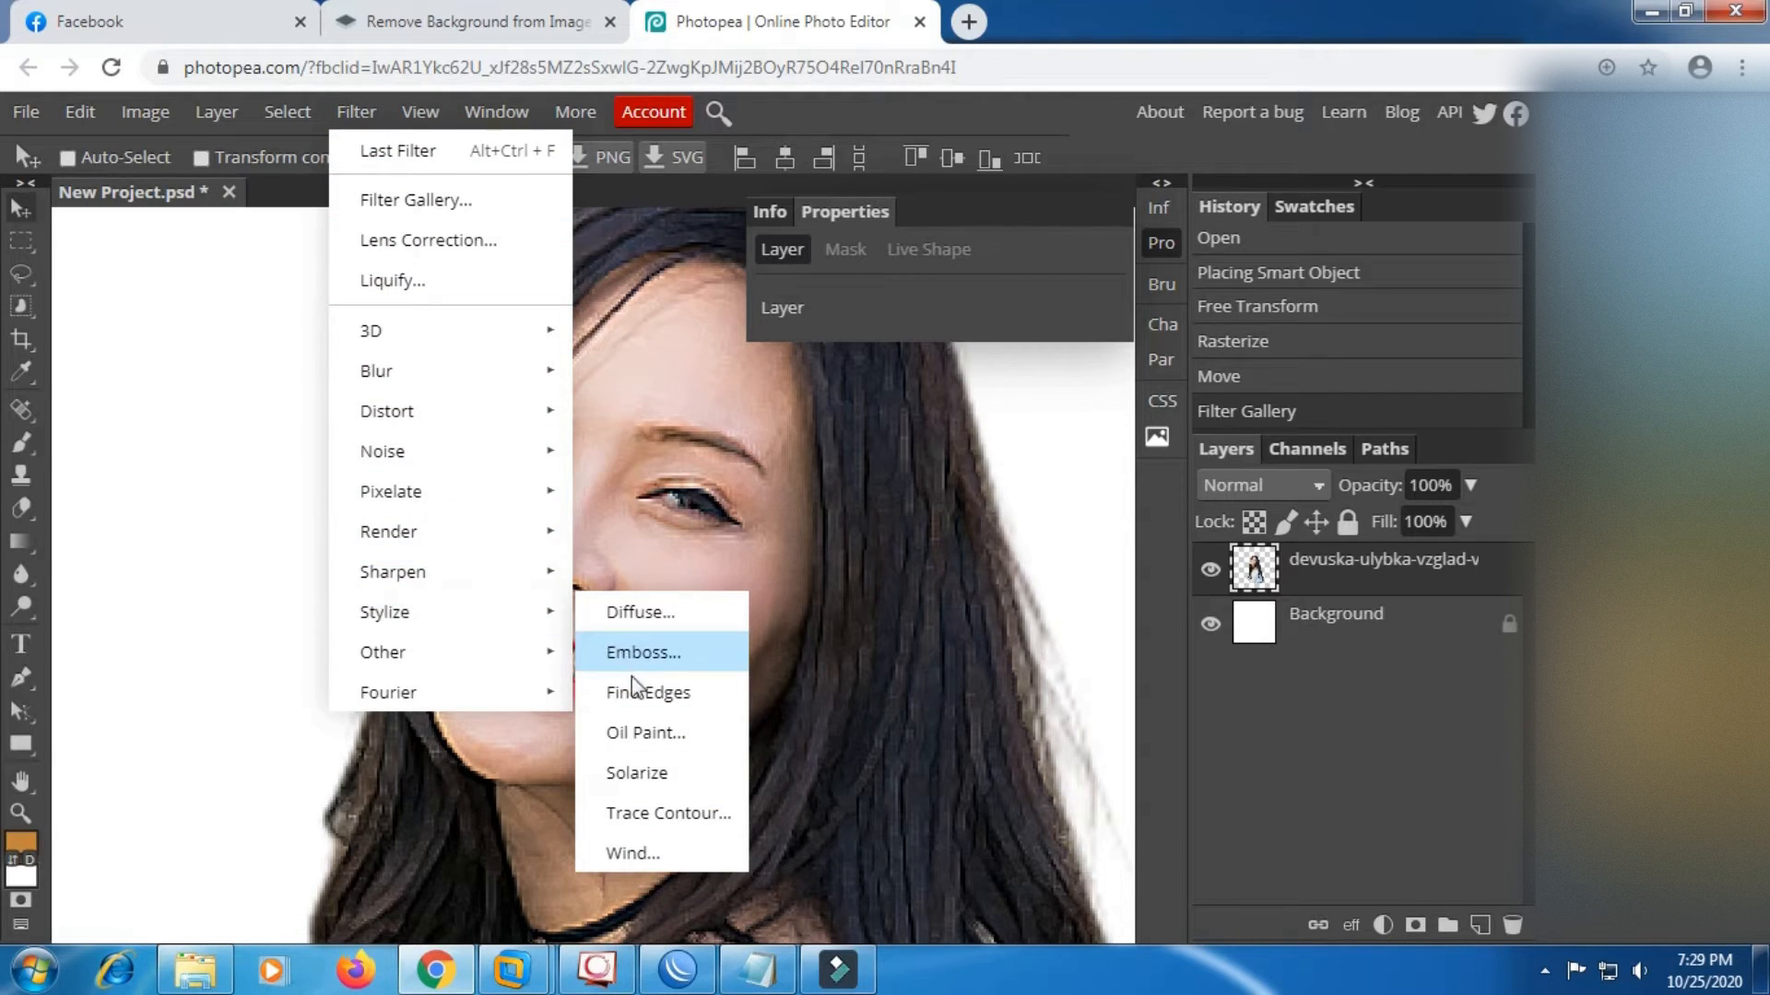
pyautogui.click(645, 733)
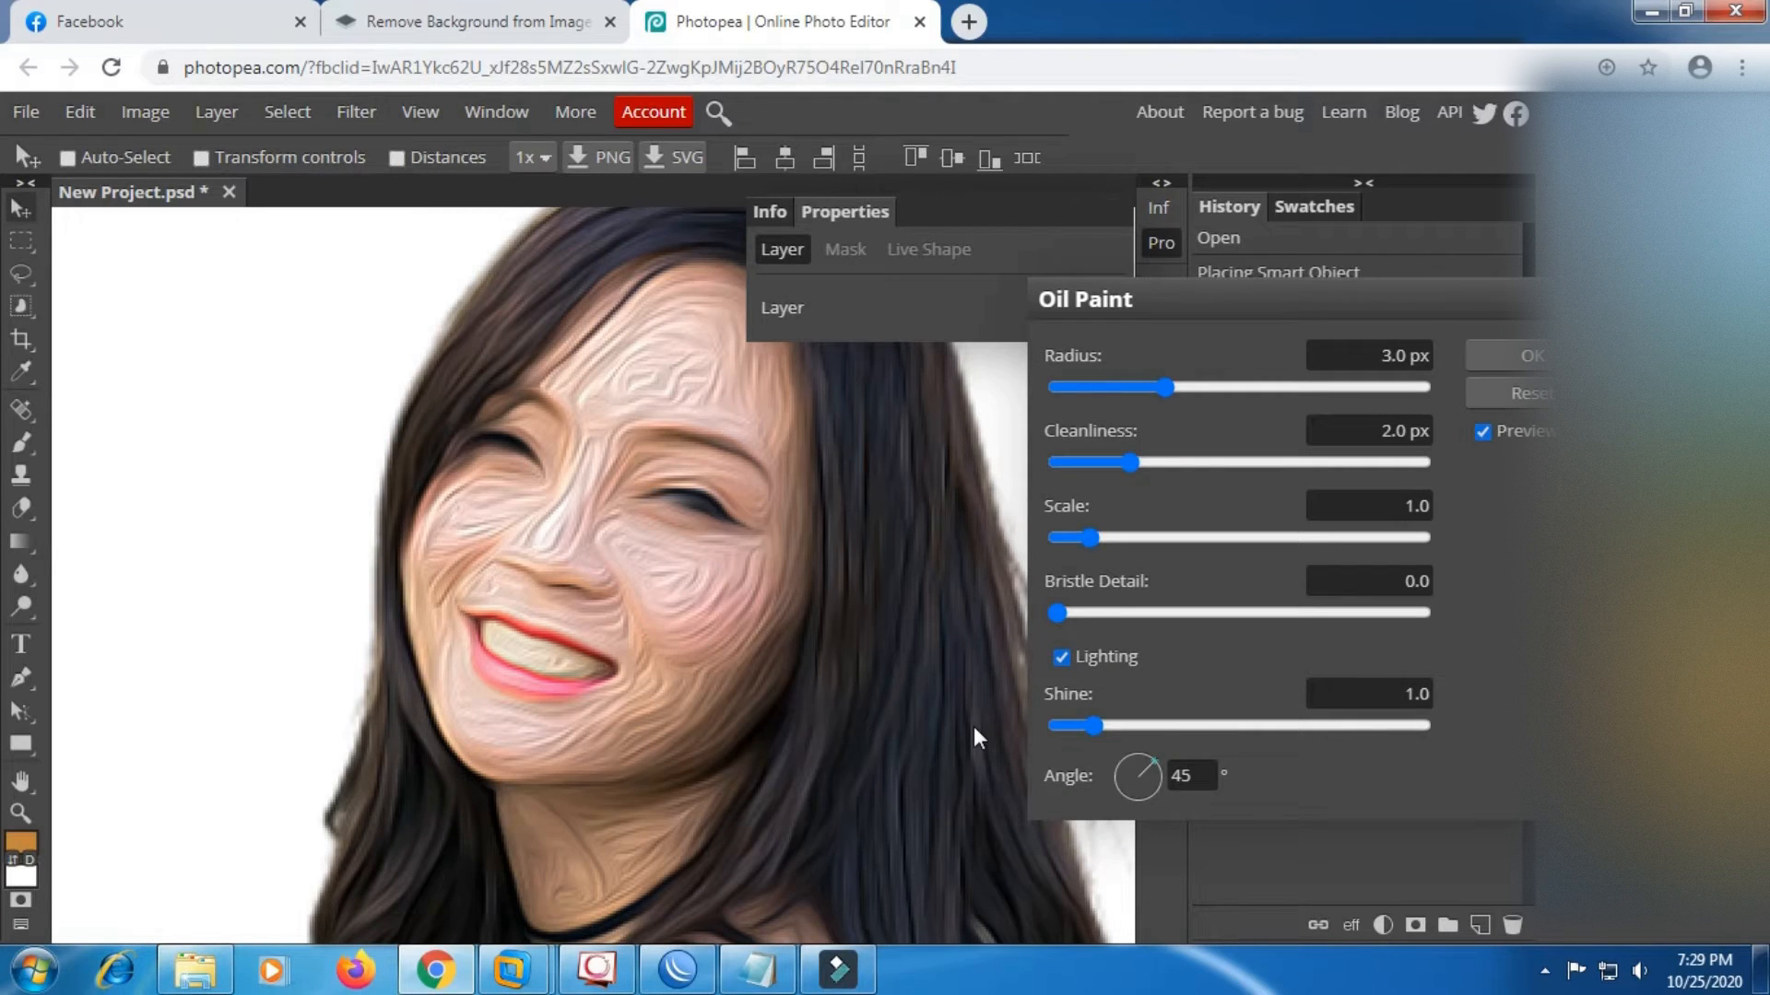
# Try Oil Paint Shine values of 0.2, 0.7 and 1.4 on the portrait.
pyautogui.click(1066, 726)
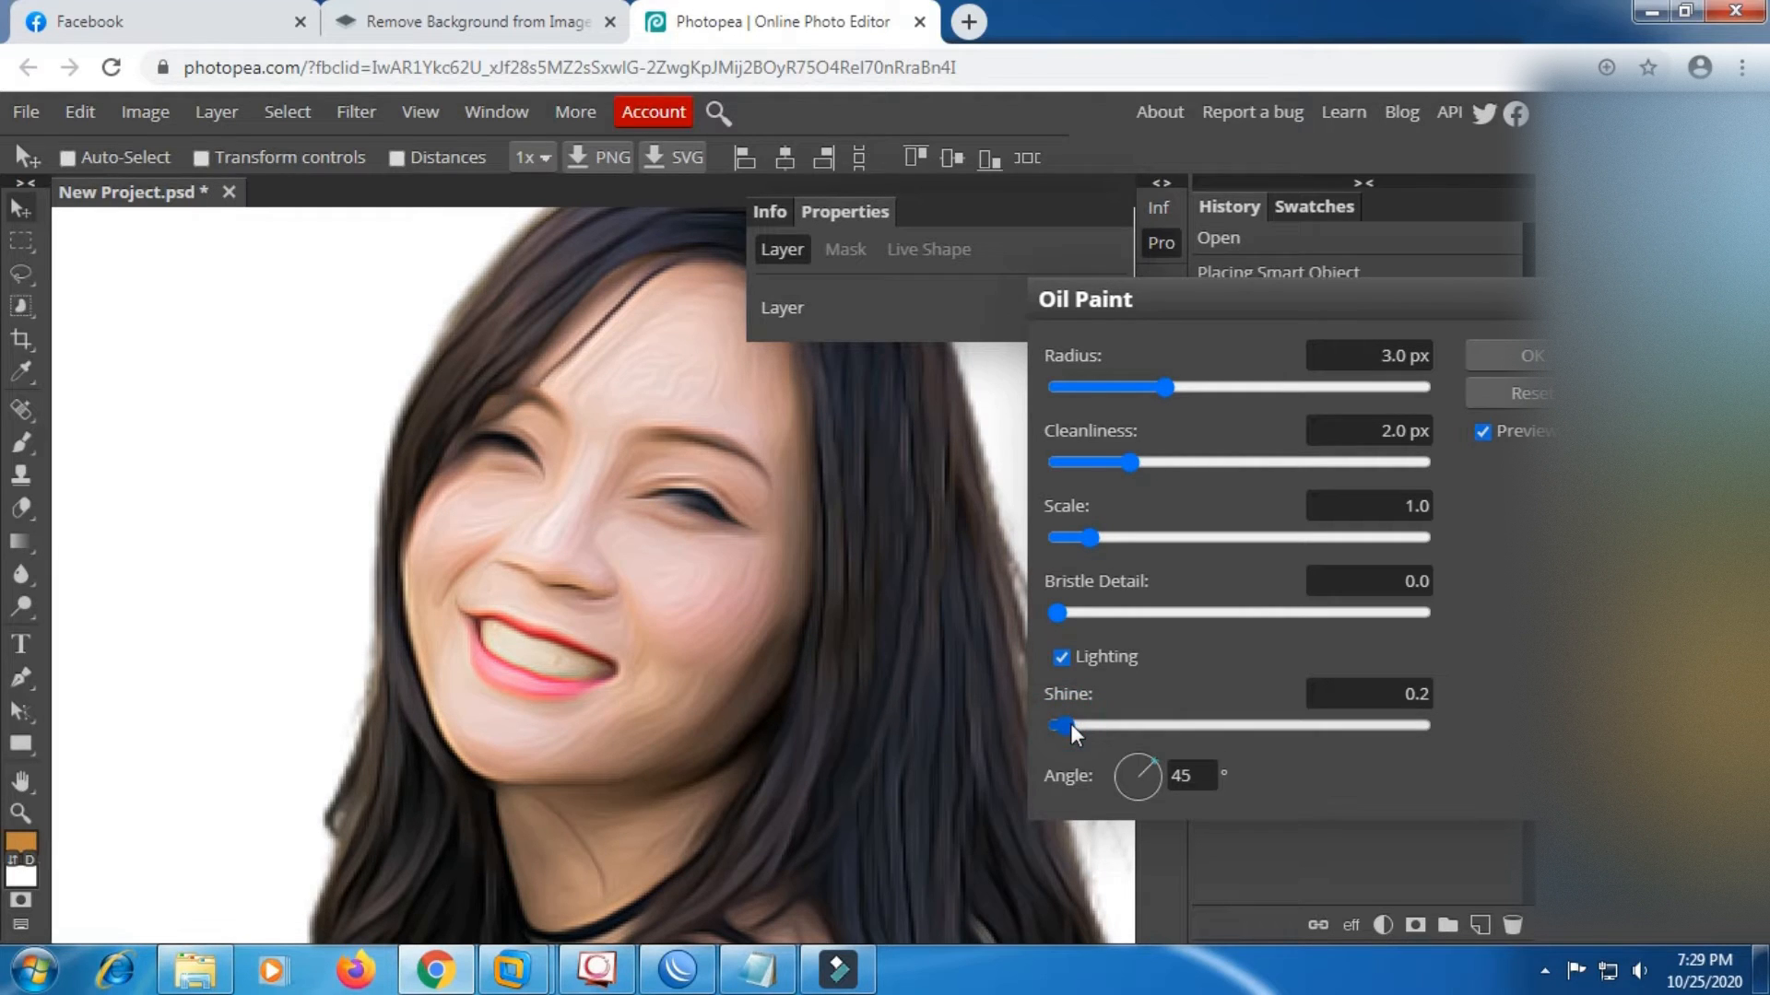
pyautogui.click(1083, 727)
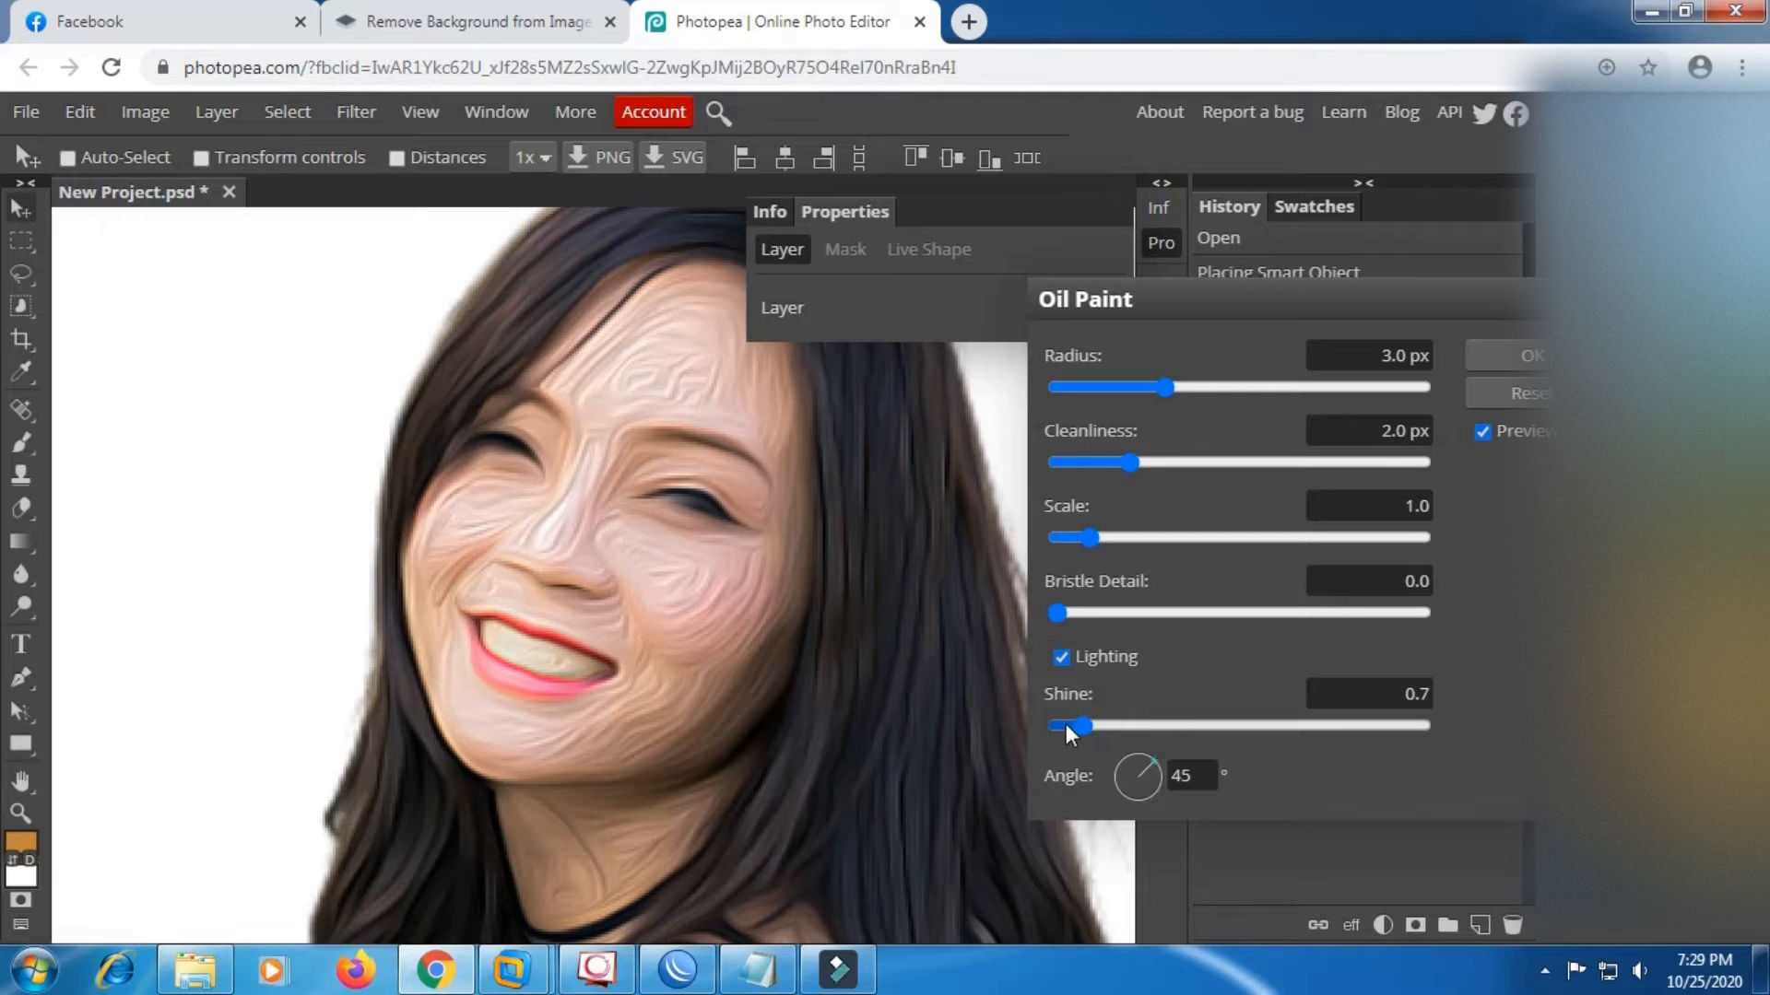
pyautogui.click(1063, 726)
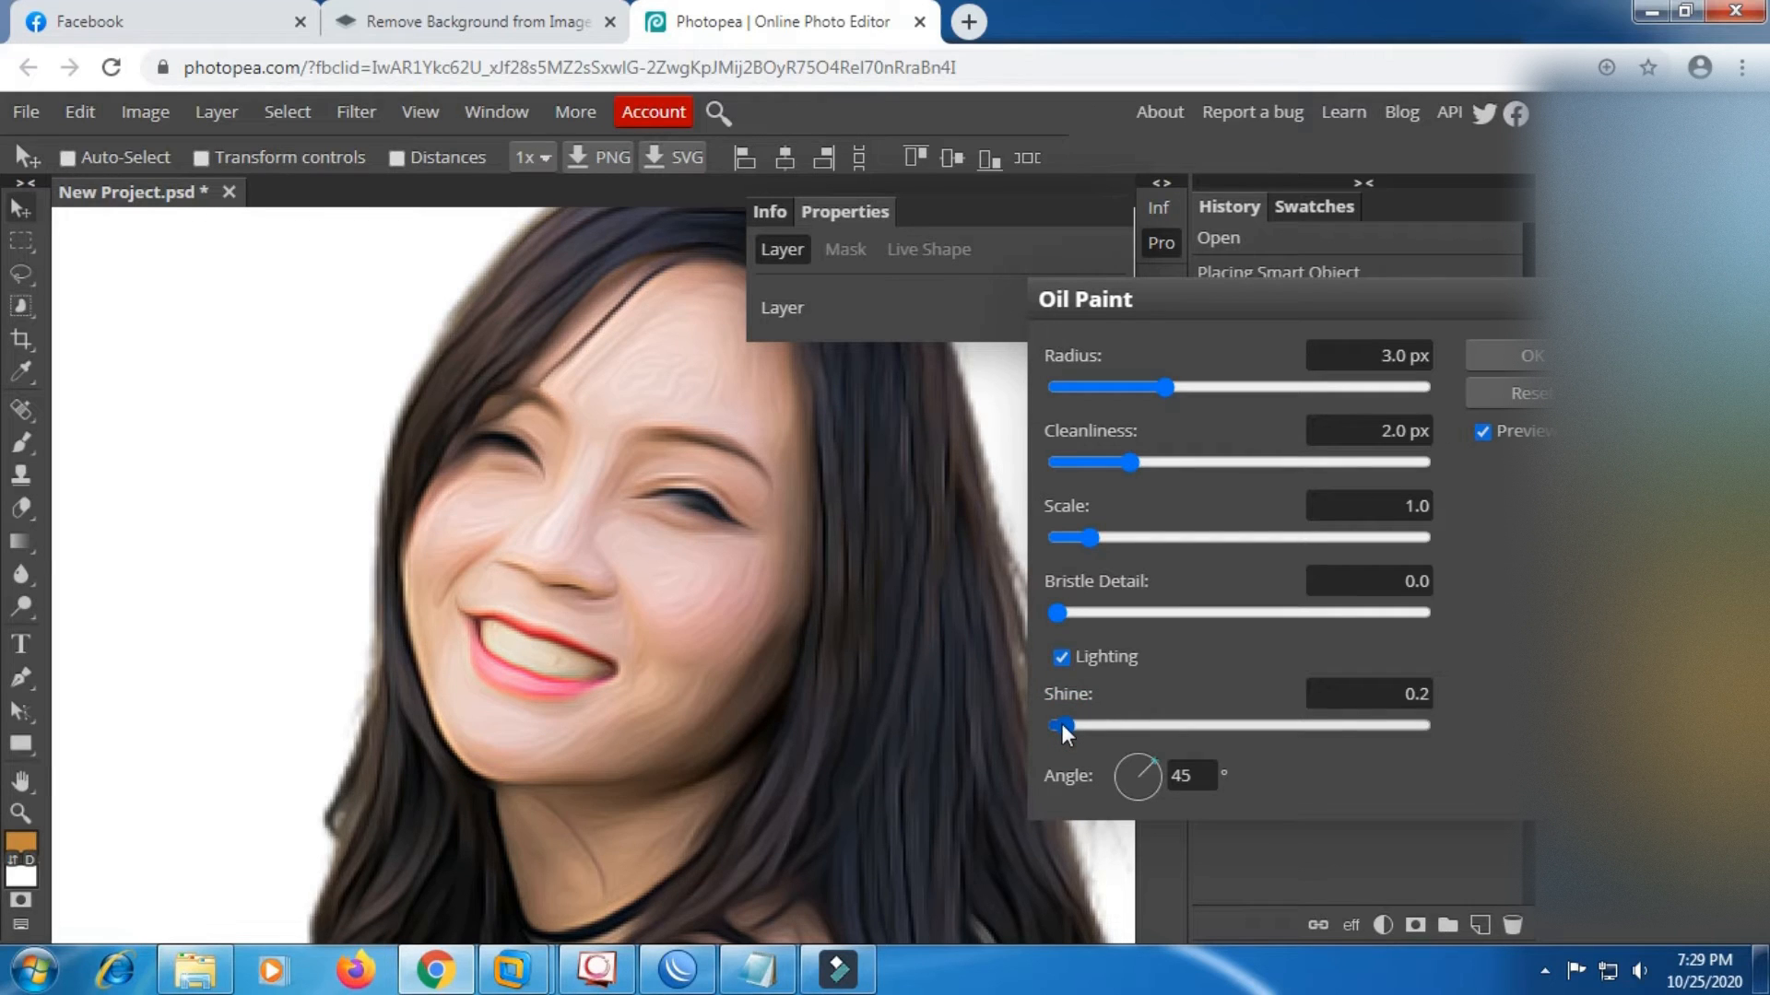
pyautogui.click(1106, 726)
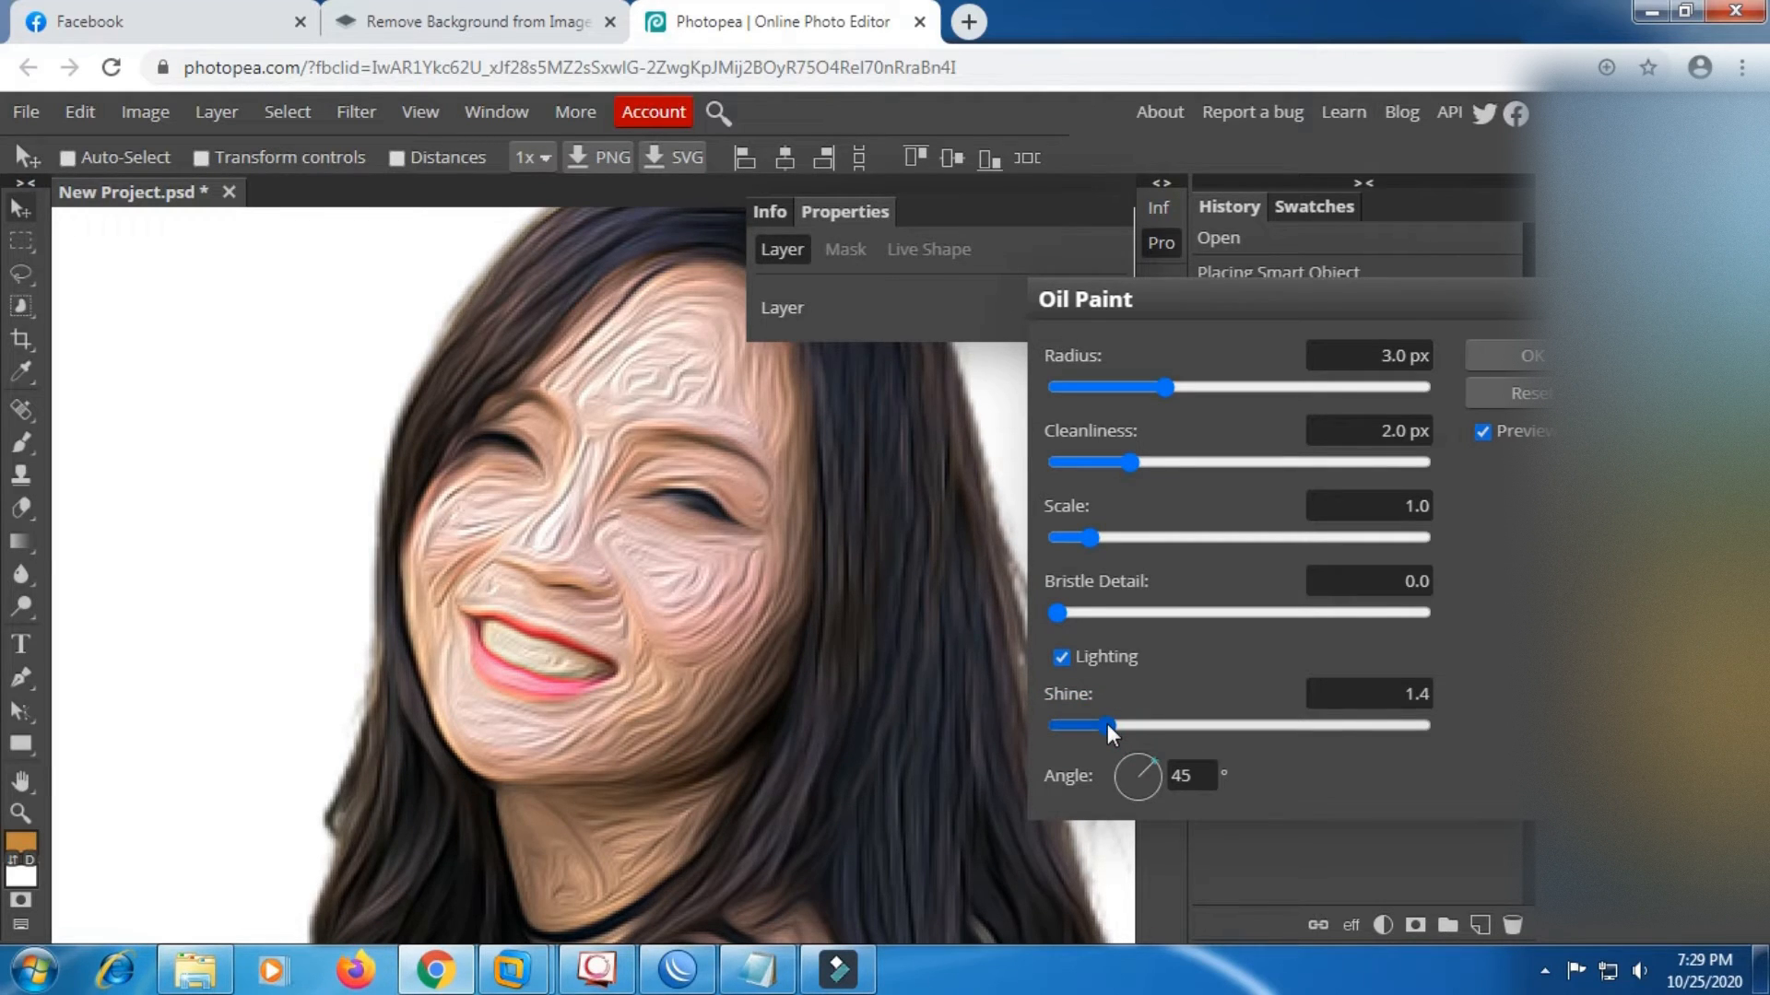
pyautogui.click(1064, 726)
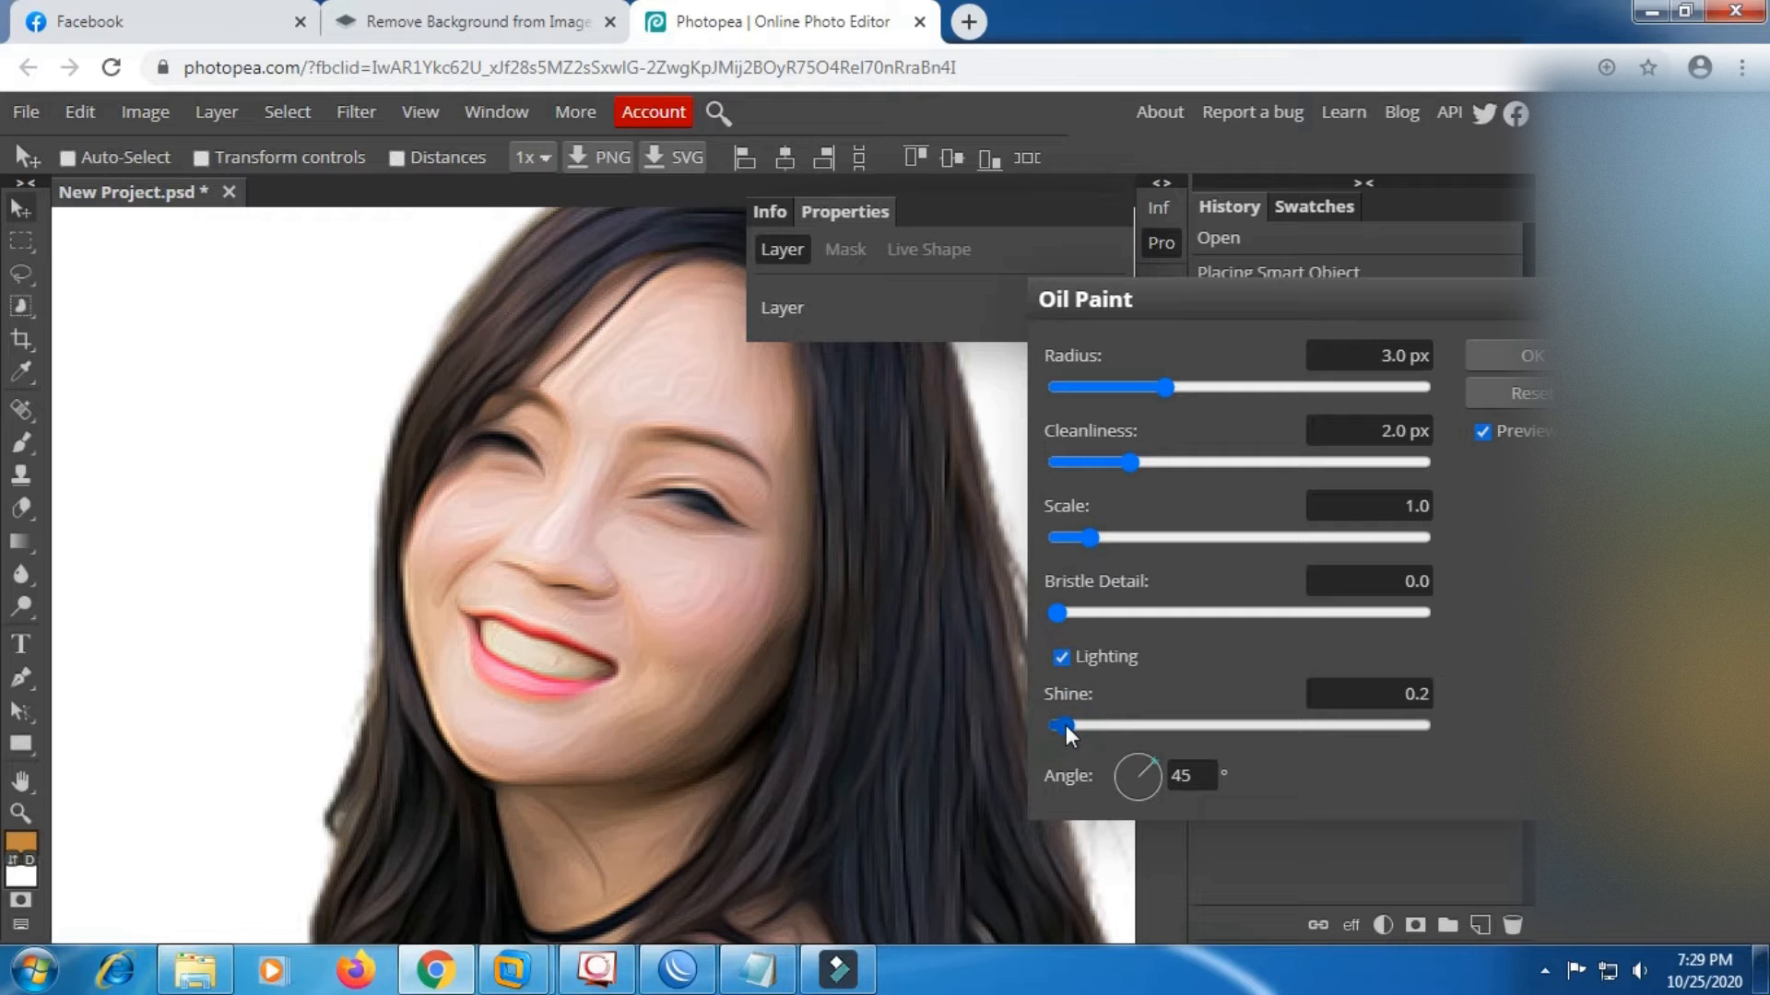
pyautogui.moveTo(1066, 725); pyautogui.dragTo(1069, 725)
pyautogui.moveTo(1069, 724); pyautogui.dragTo(1069, 724)
# Set the Oil Paint filter's Shine to 0.1.
pyautogui.click(1393, 692)
pyautogui.press('BackSpace')
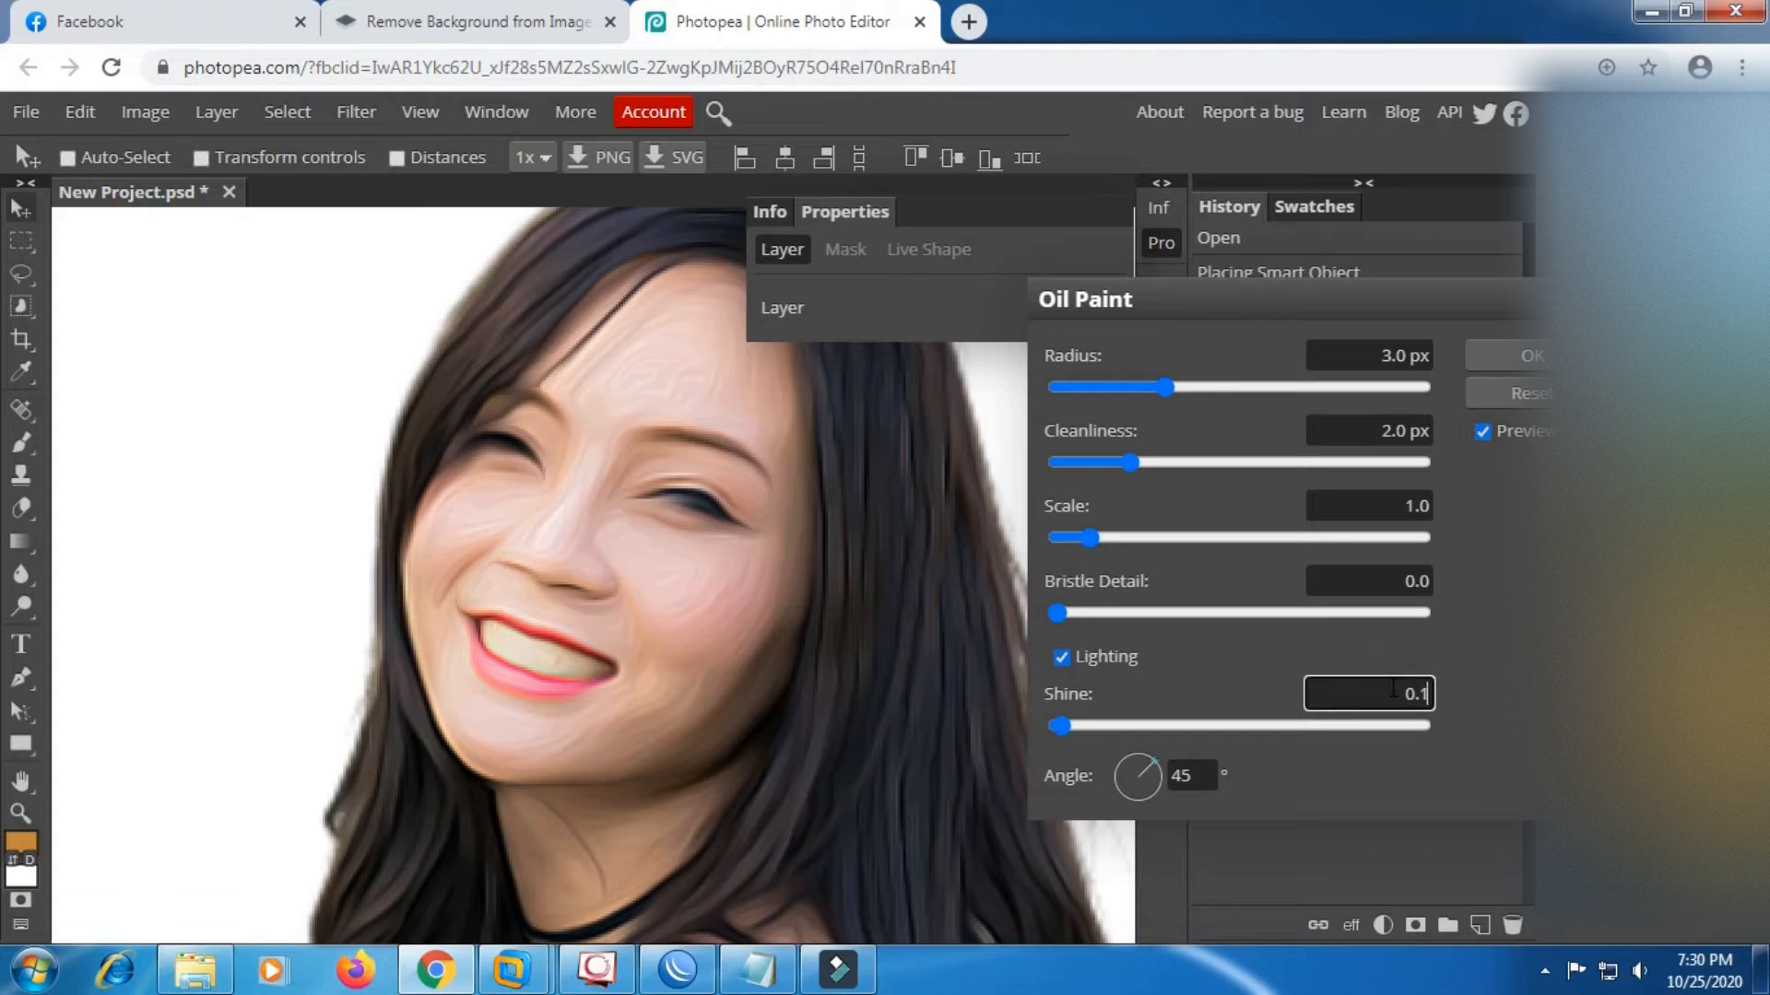
pyautogui.write('1')
pyautogui.click(897, 115)
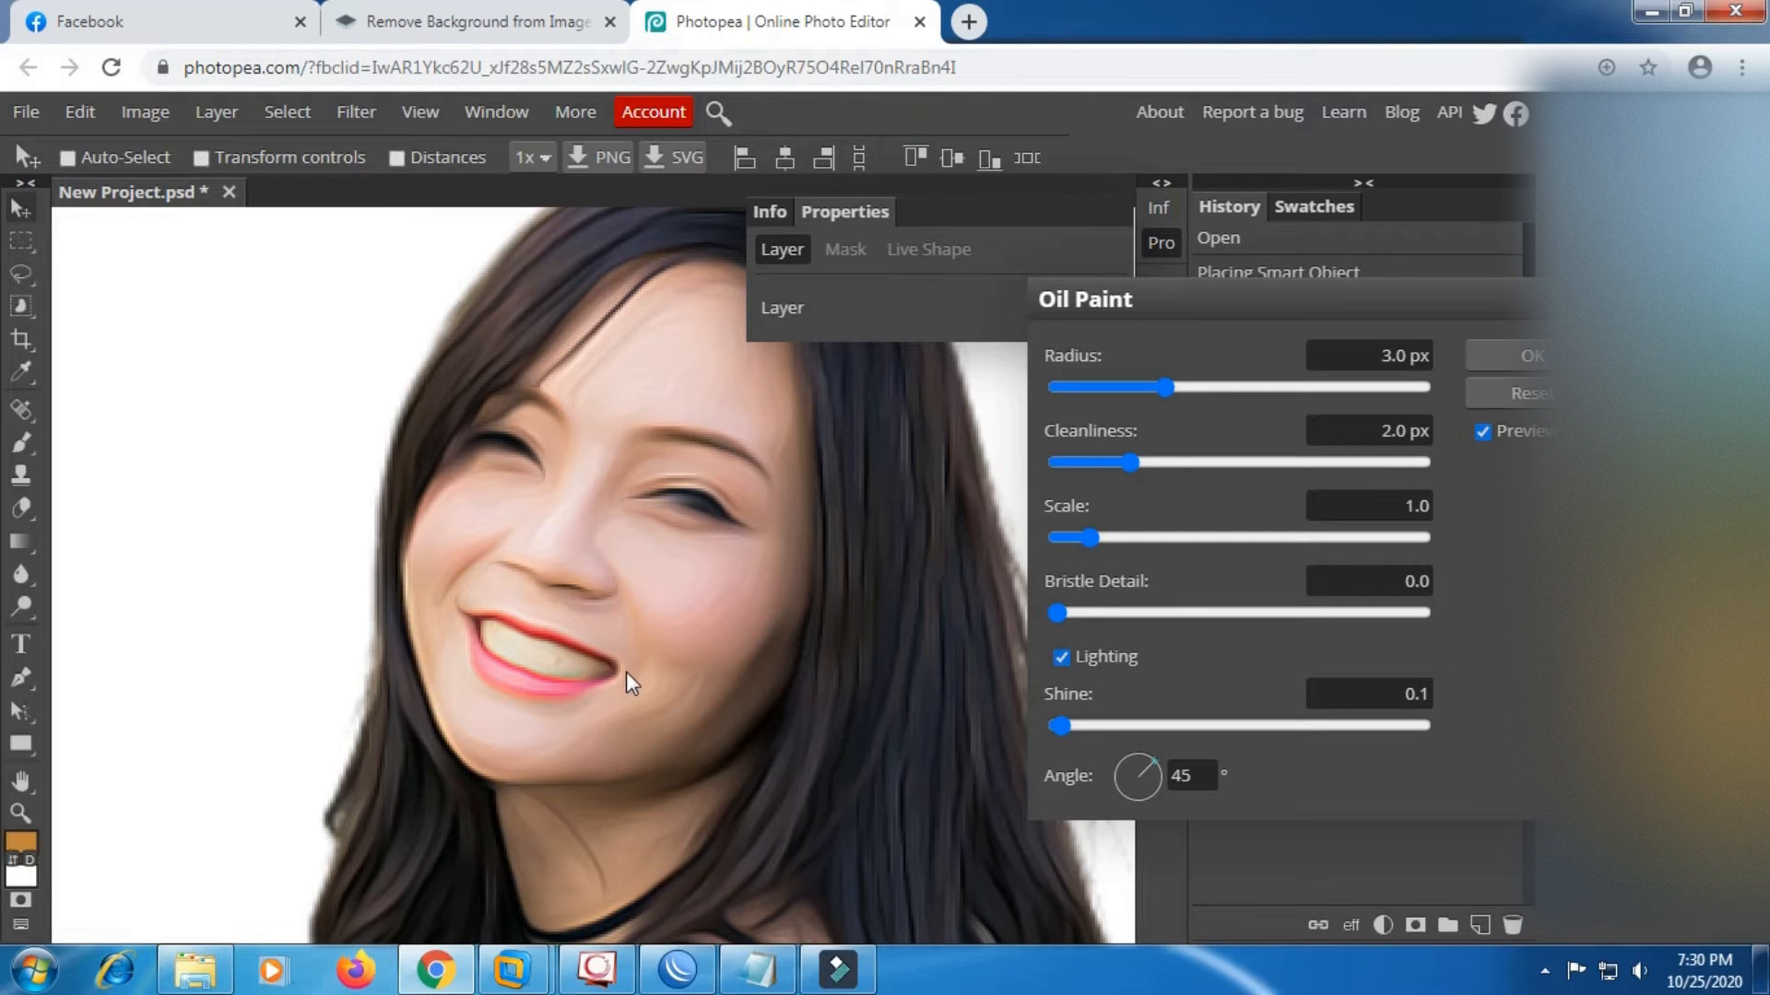
# Compare the portrait with and without the Oil Paint preview, and apply the filter to the cutout layer.
pyautogui.moveTo(623, 682)
pyautogui.mouseDown()
pyautogui.moveTo(565, 462)
pyautogui.moveTo(703, 514)
pyautogui.moveTo(683, 662)
pyautogui.moveTo(577, 822)
pyautogui.moveTo(501, 790)
pyautogui.moveTo(458, 811)
pyautogui.mouseUp()
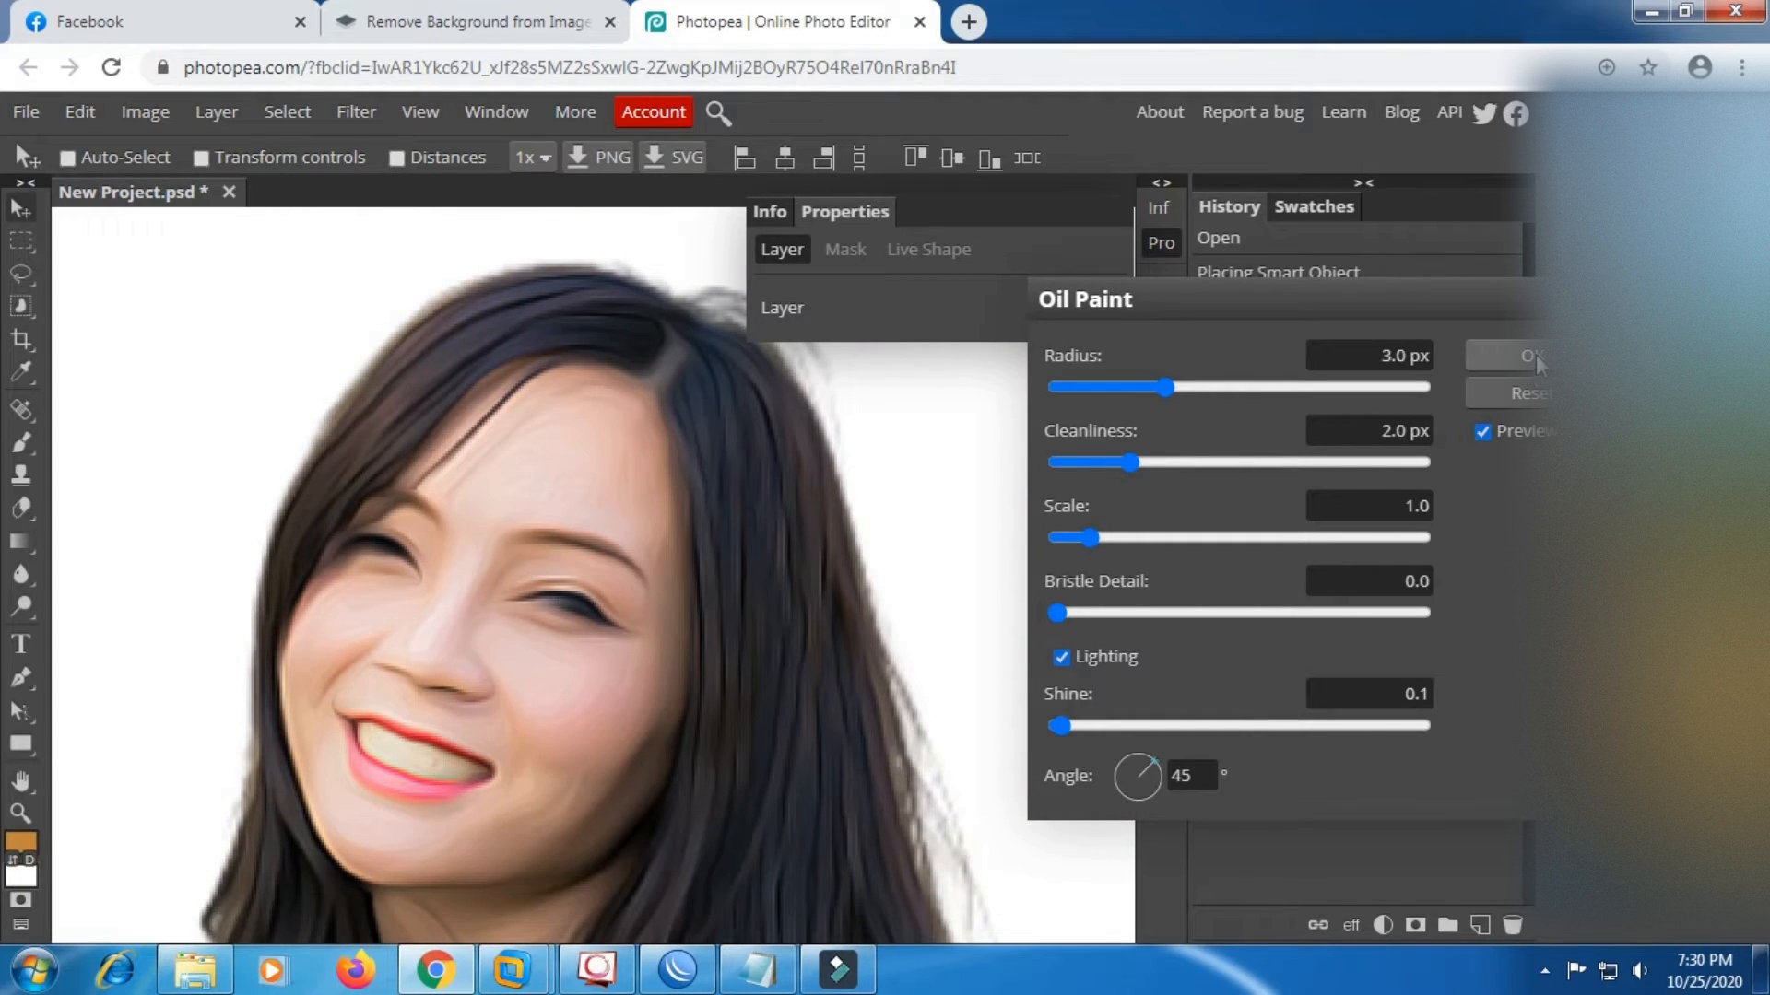
pyautogui.click(1483, 431)
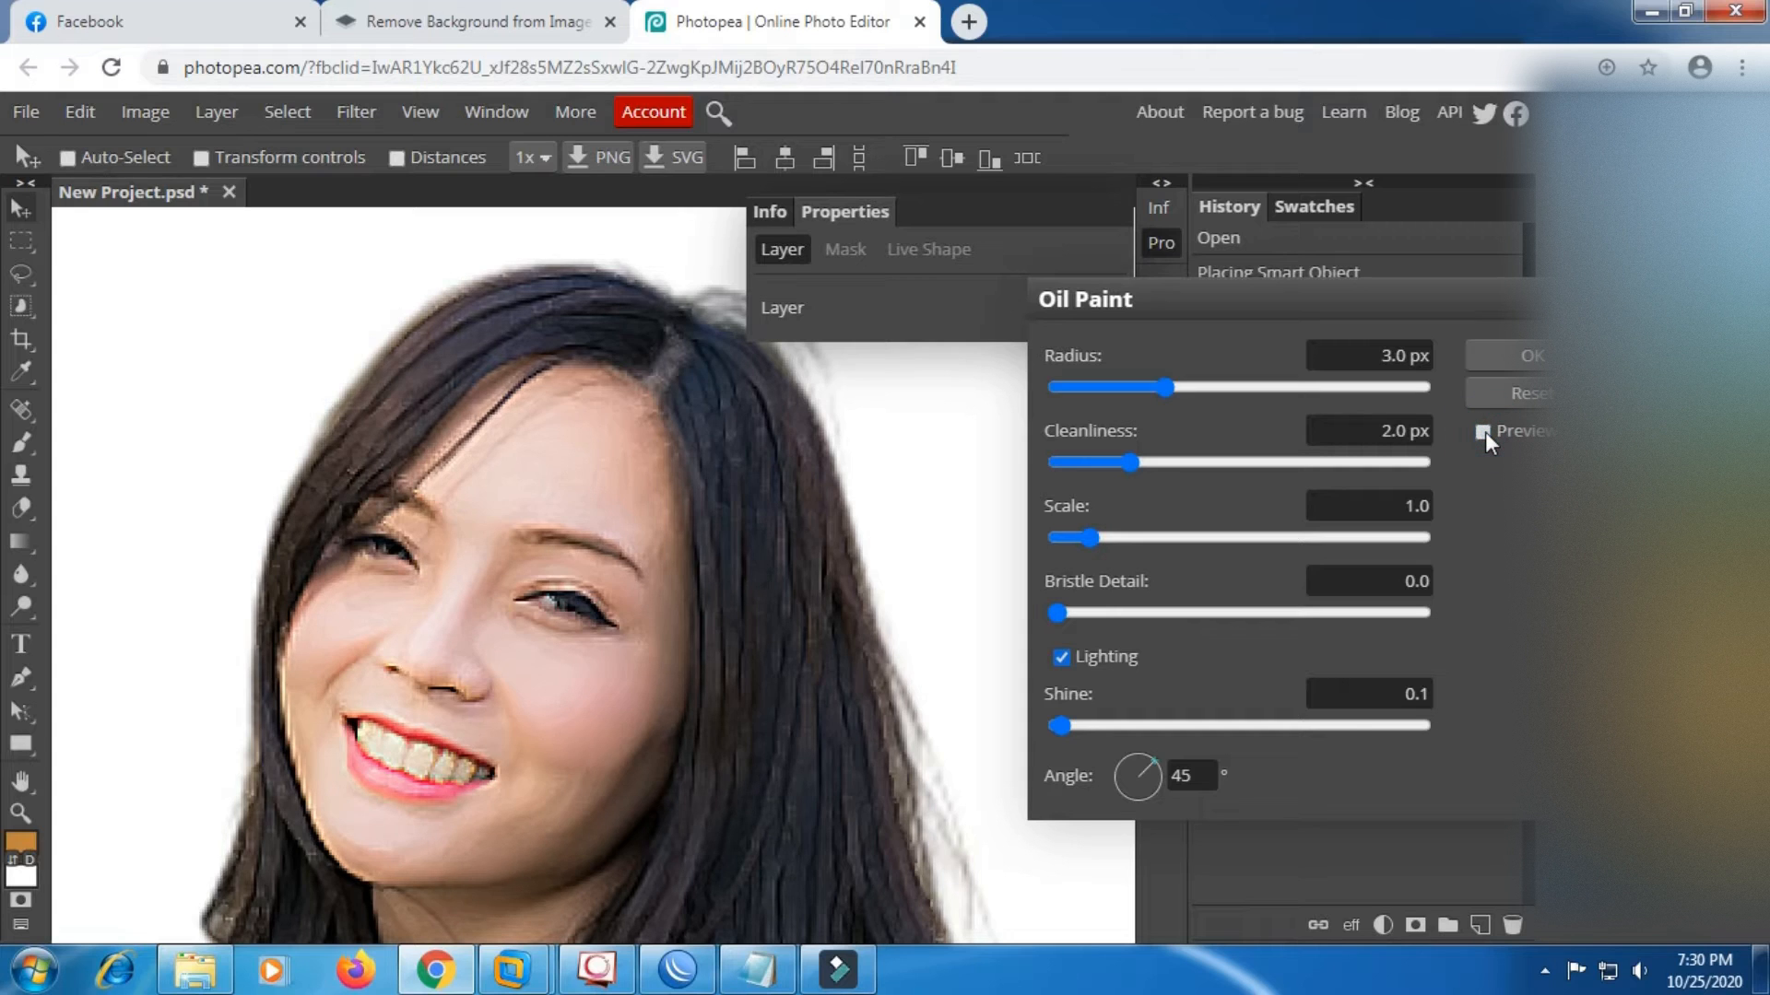
pyautogui.click(1483, 432)
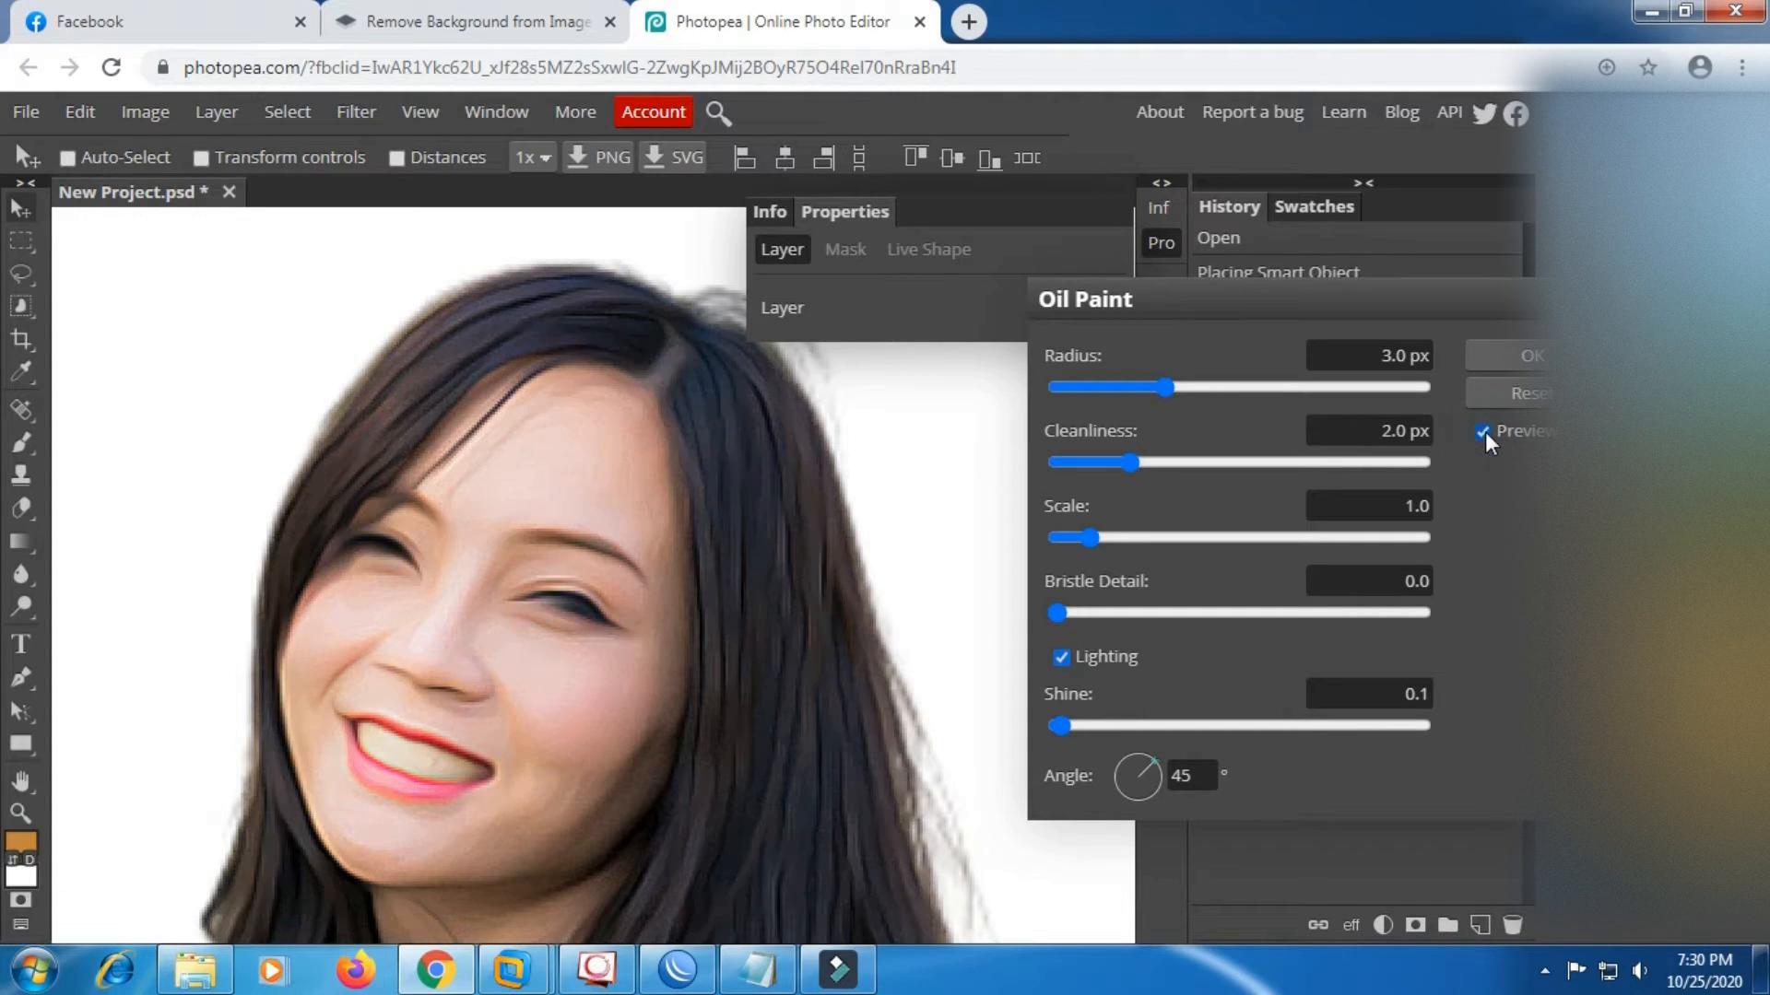
pyautogui.click(1483, 431)
pyautogui.click(1483, 432)
pyautogui.click(1530, 359)
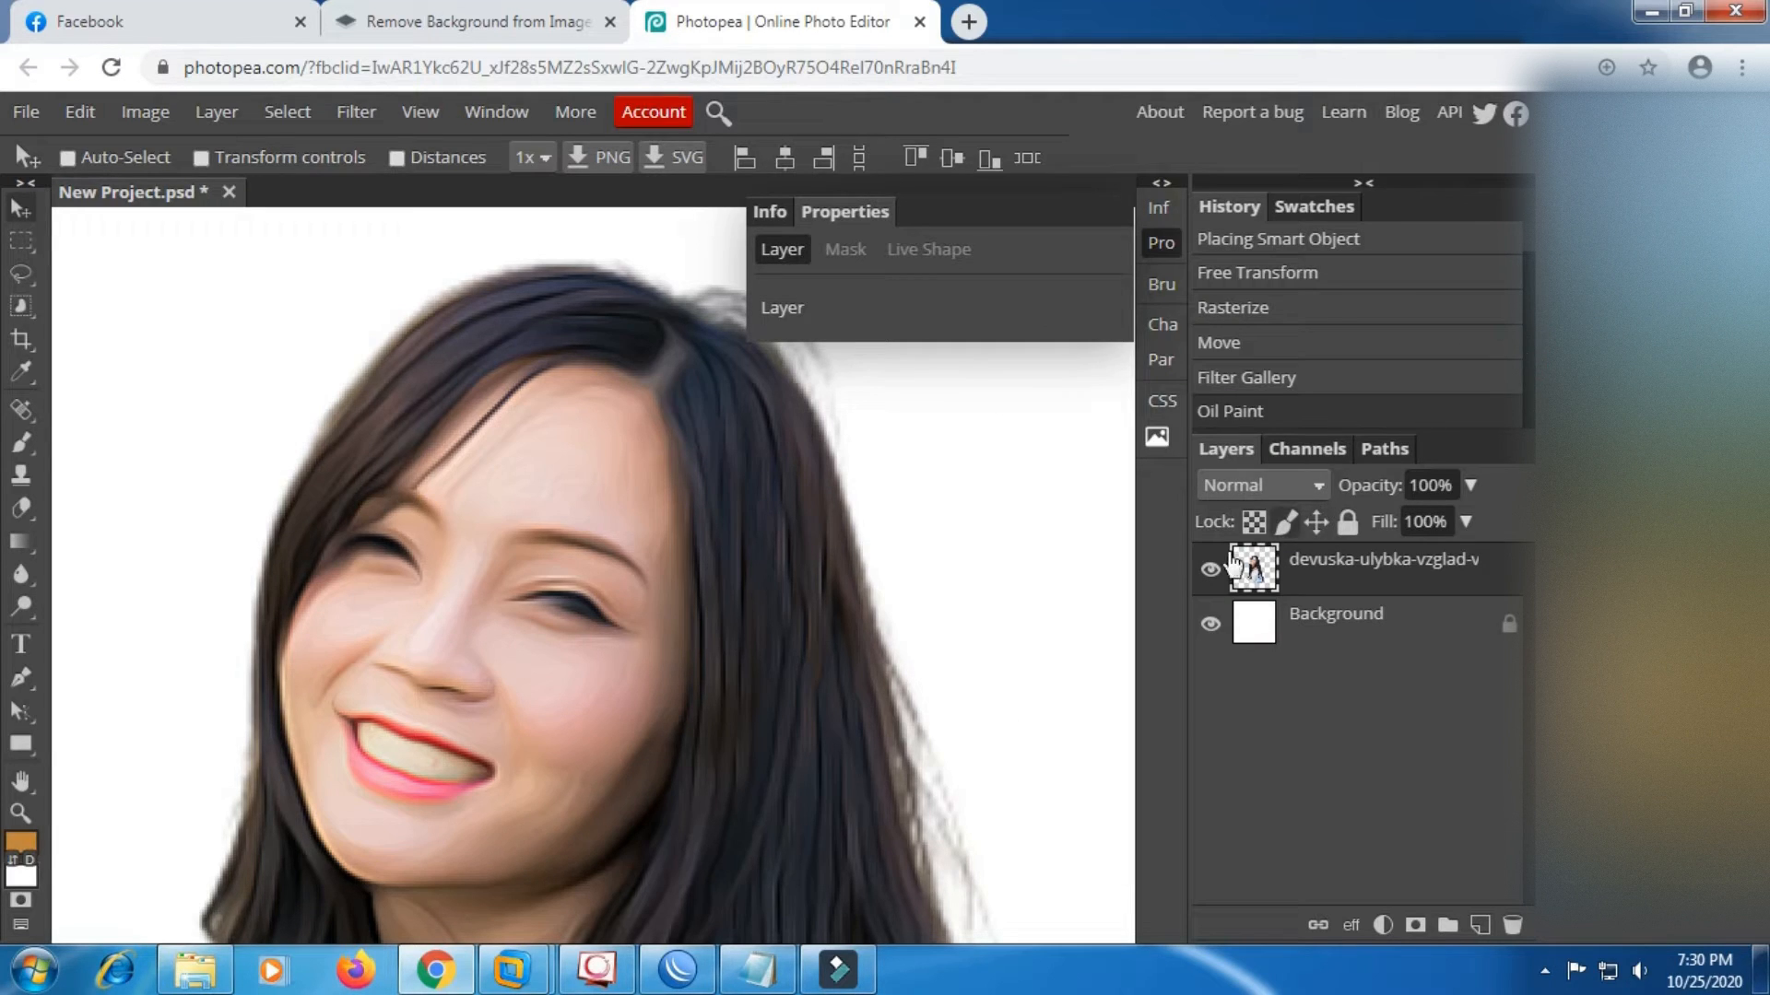
# Duplicate the oil-painted cutout layer.
pyautogui.scroll(-2, 524, 533)
pyautogui.scroll(2, 569, 630)
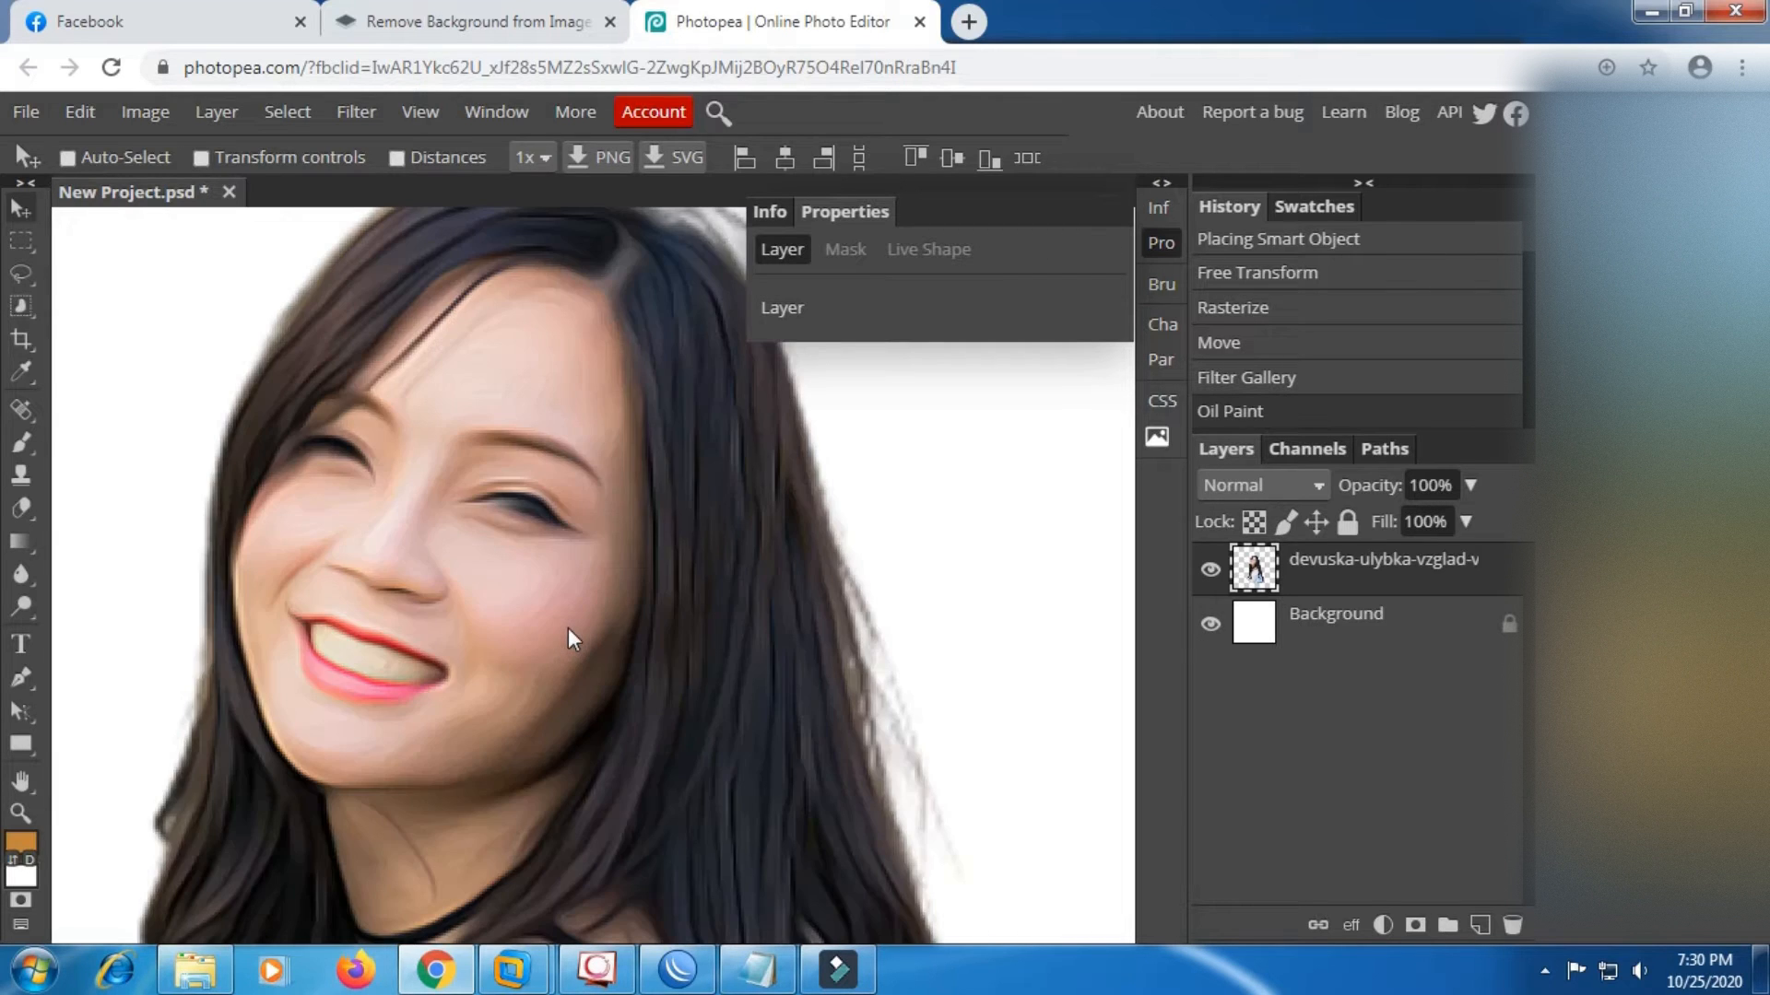
pyautogui.rightClick(1357, 567)
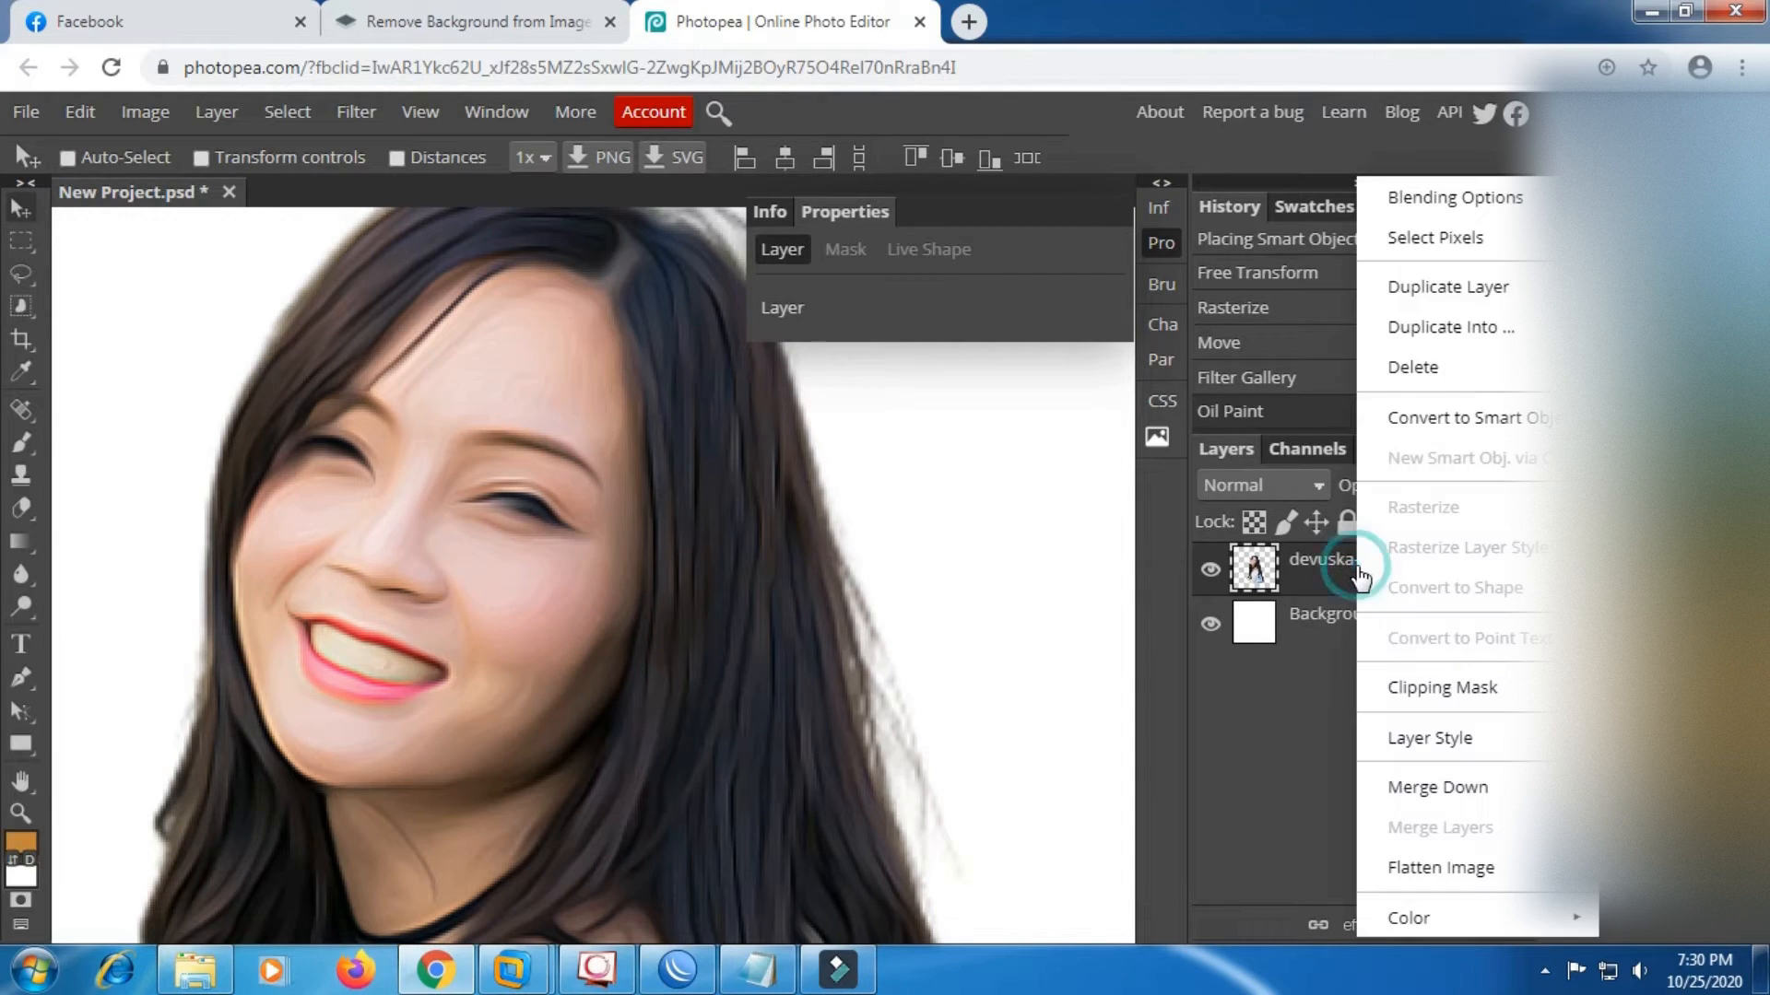
pyautogui.click(1440, 293)
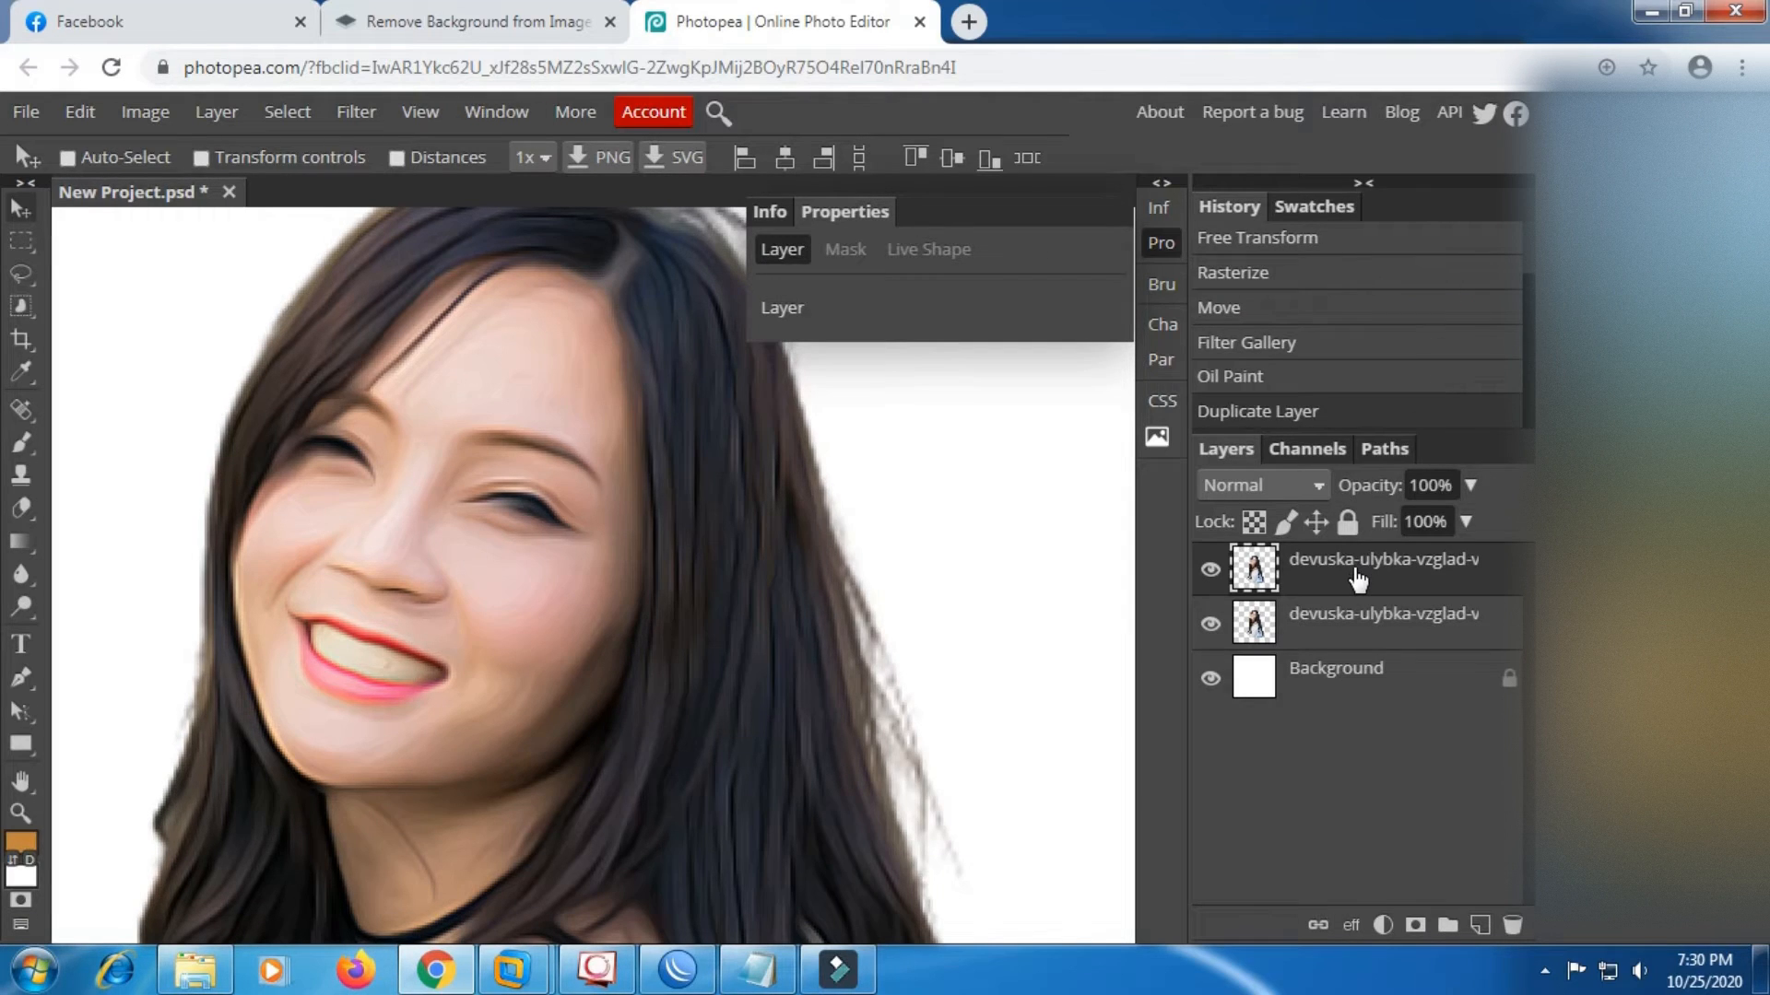
# Apply the Find Edges stylize filter to the upper copy of the portrait layer.
pyautogui.click(1355, 570)
pyautogui.click(356, 111)
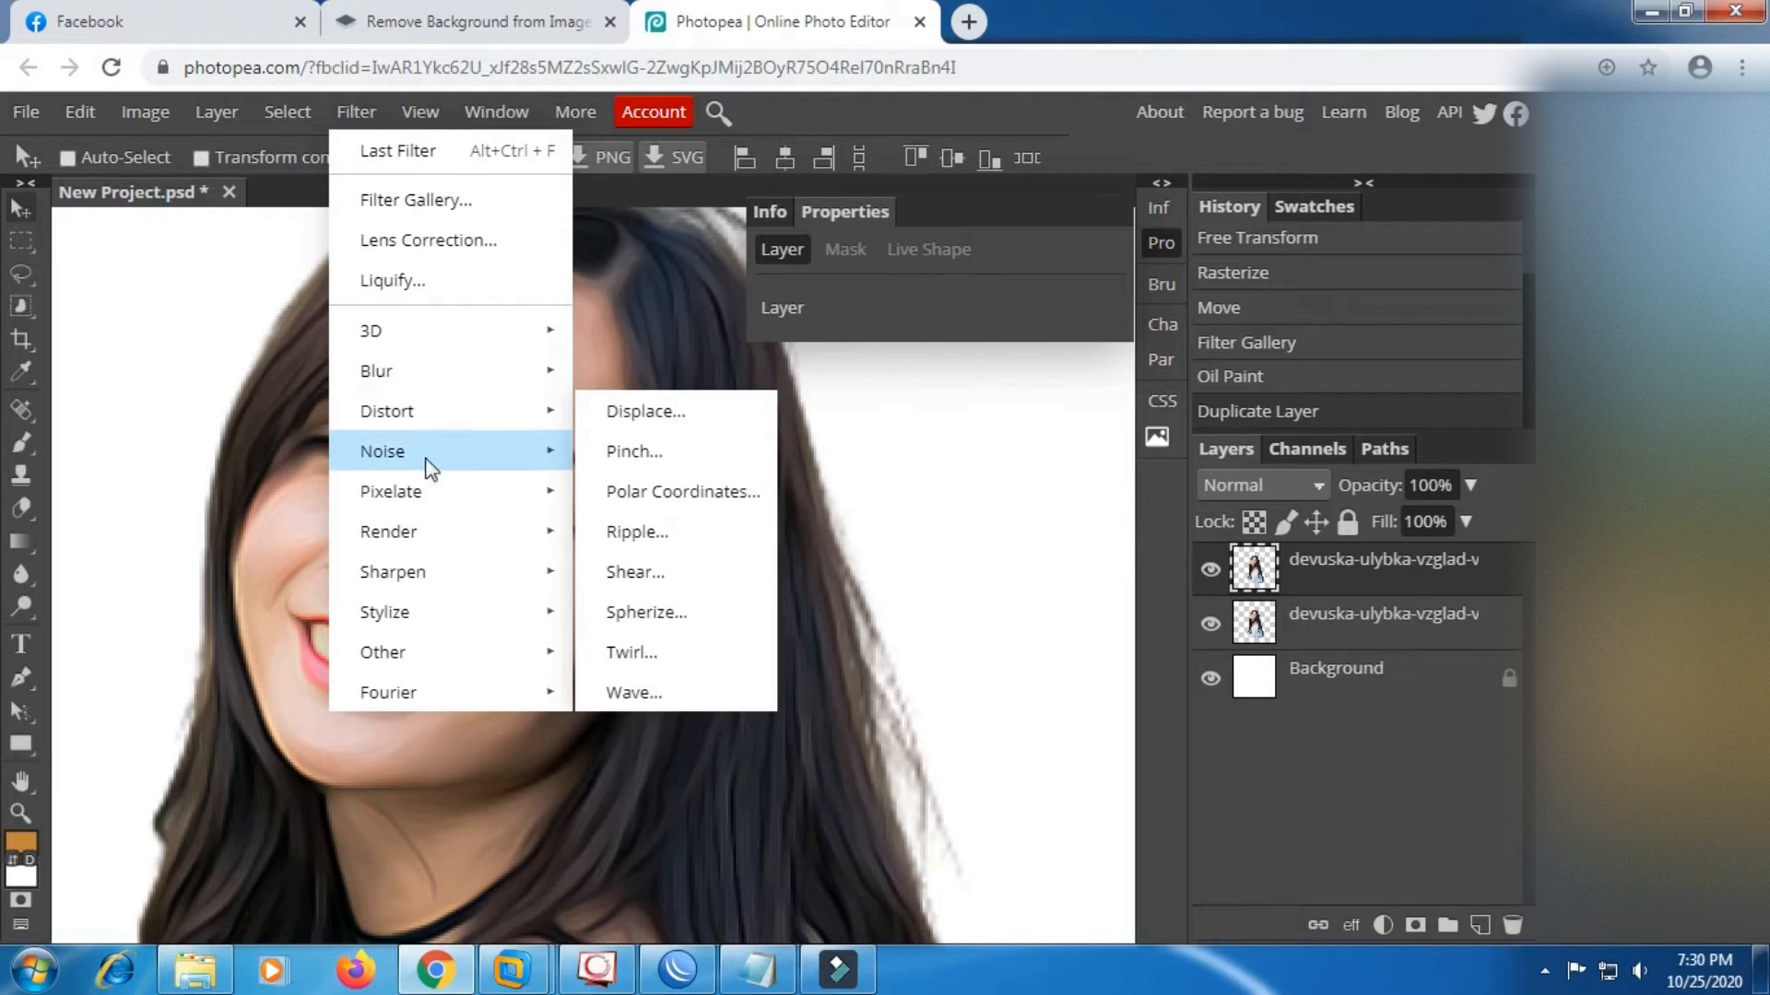
pyautogui.moveTo(430, 614)
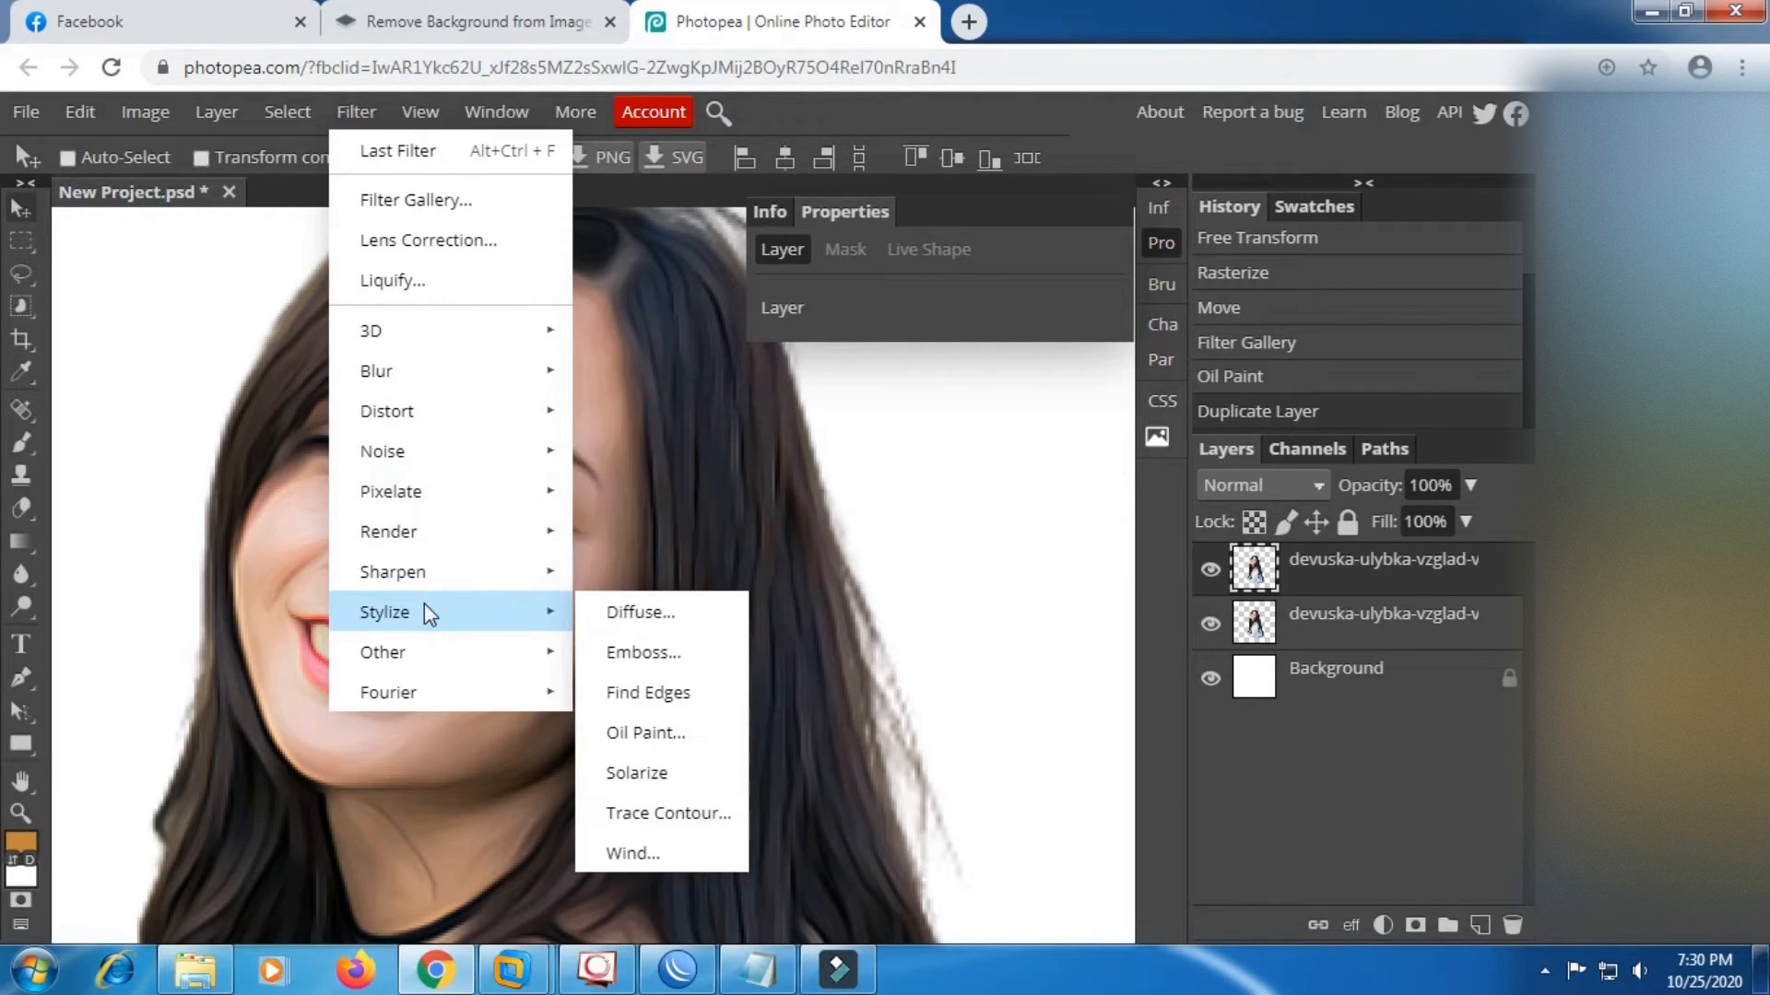
pyautogui.click(660, 696)
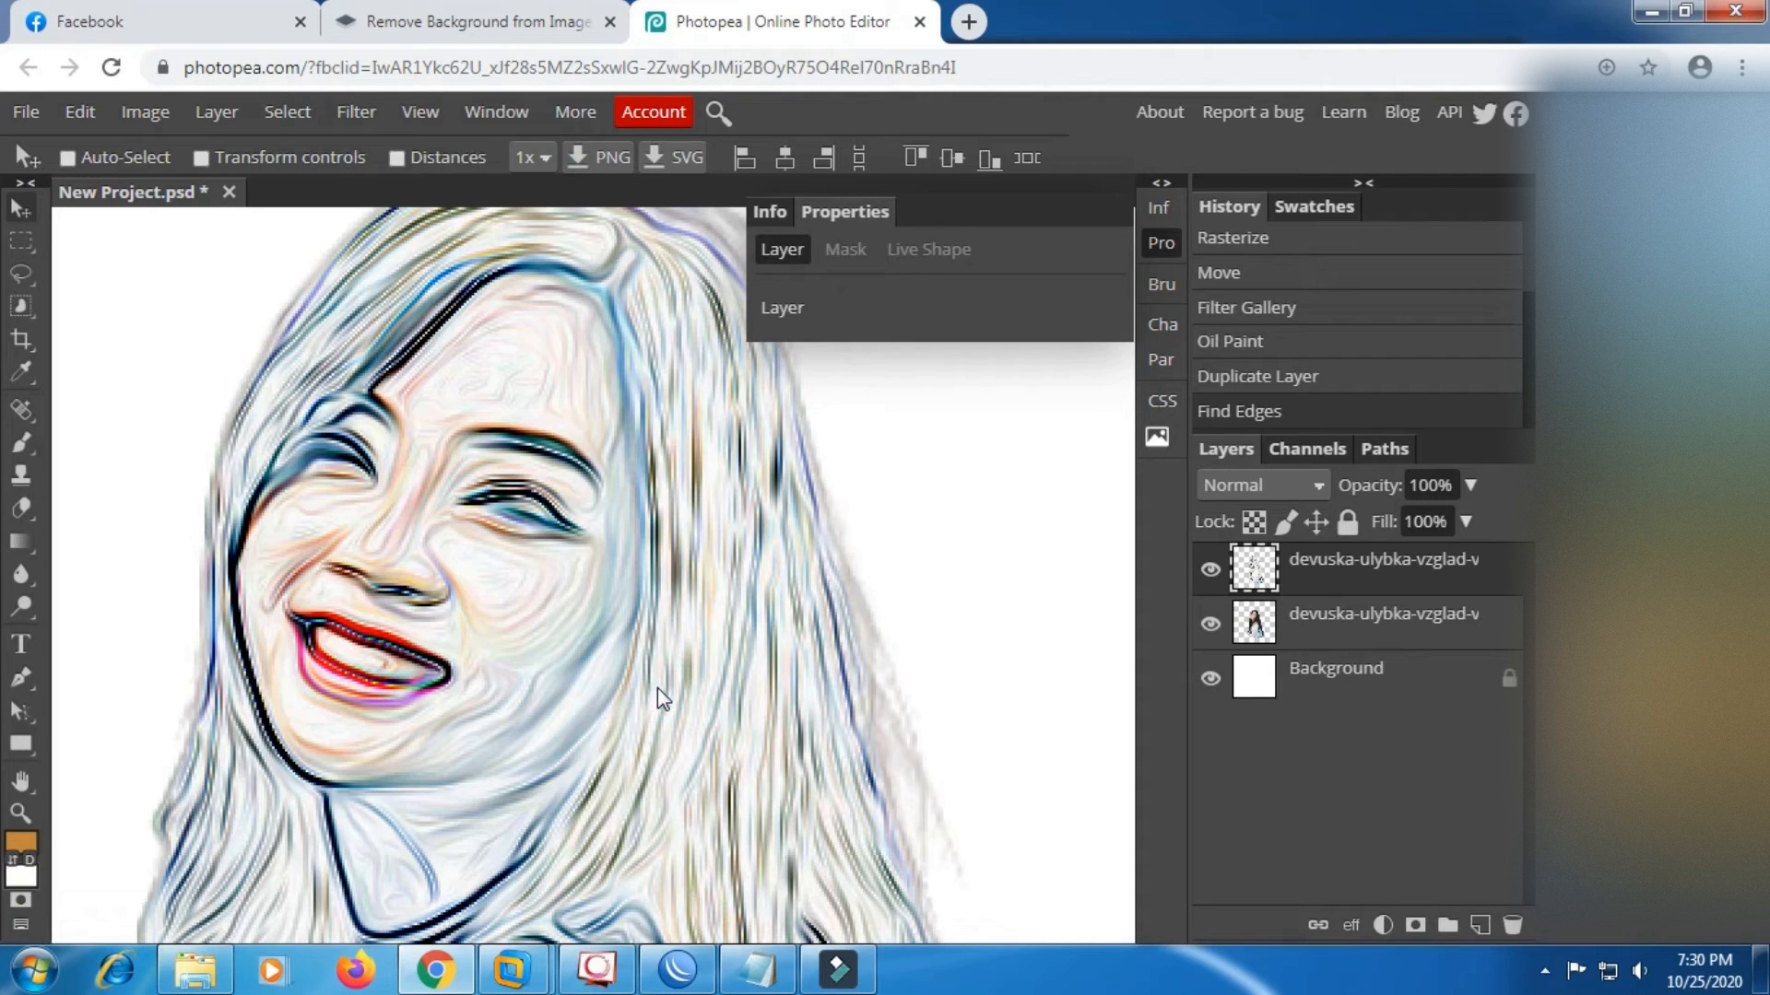
# Desaturate the edge-lines layer with a Hue/Saturation adjustment at Saturation -100.
pyautogui.scroll(-3, 498, 525)
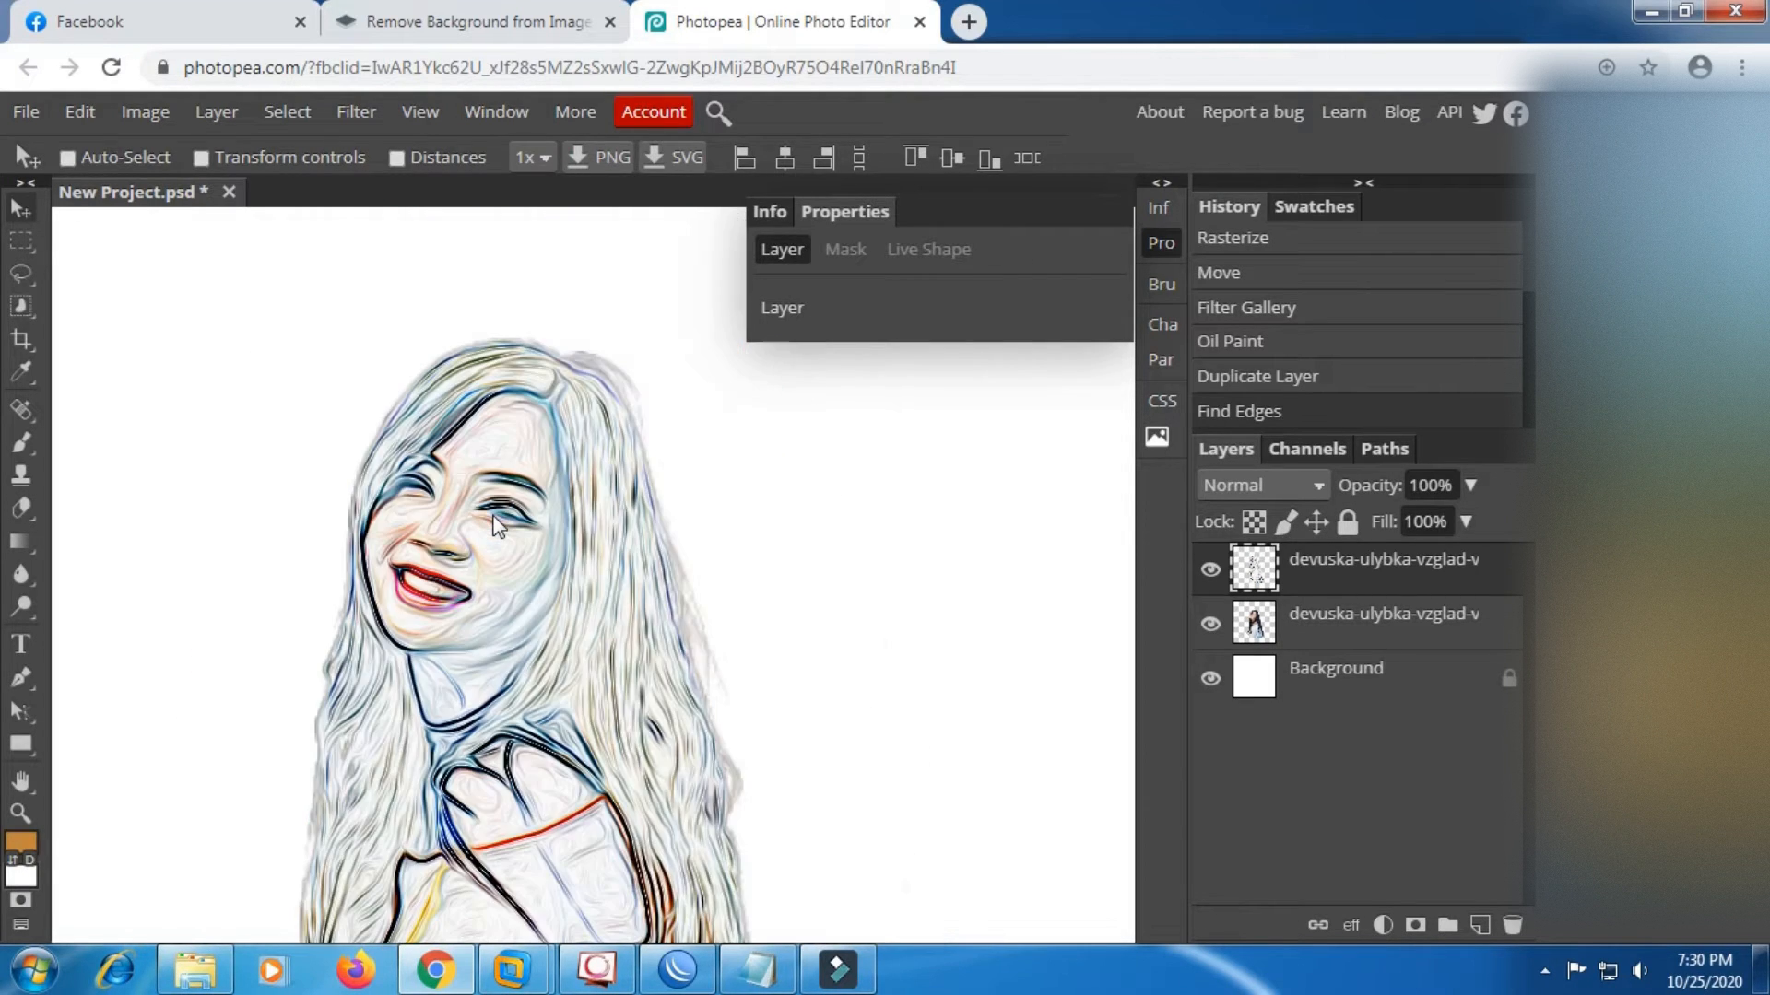
pyautogui.scroll(-1, 494, 517)
pyautogui.scroll(1, 497, 594)
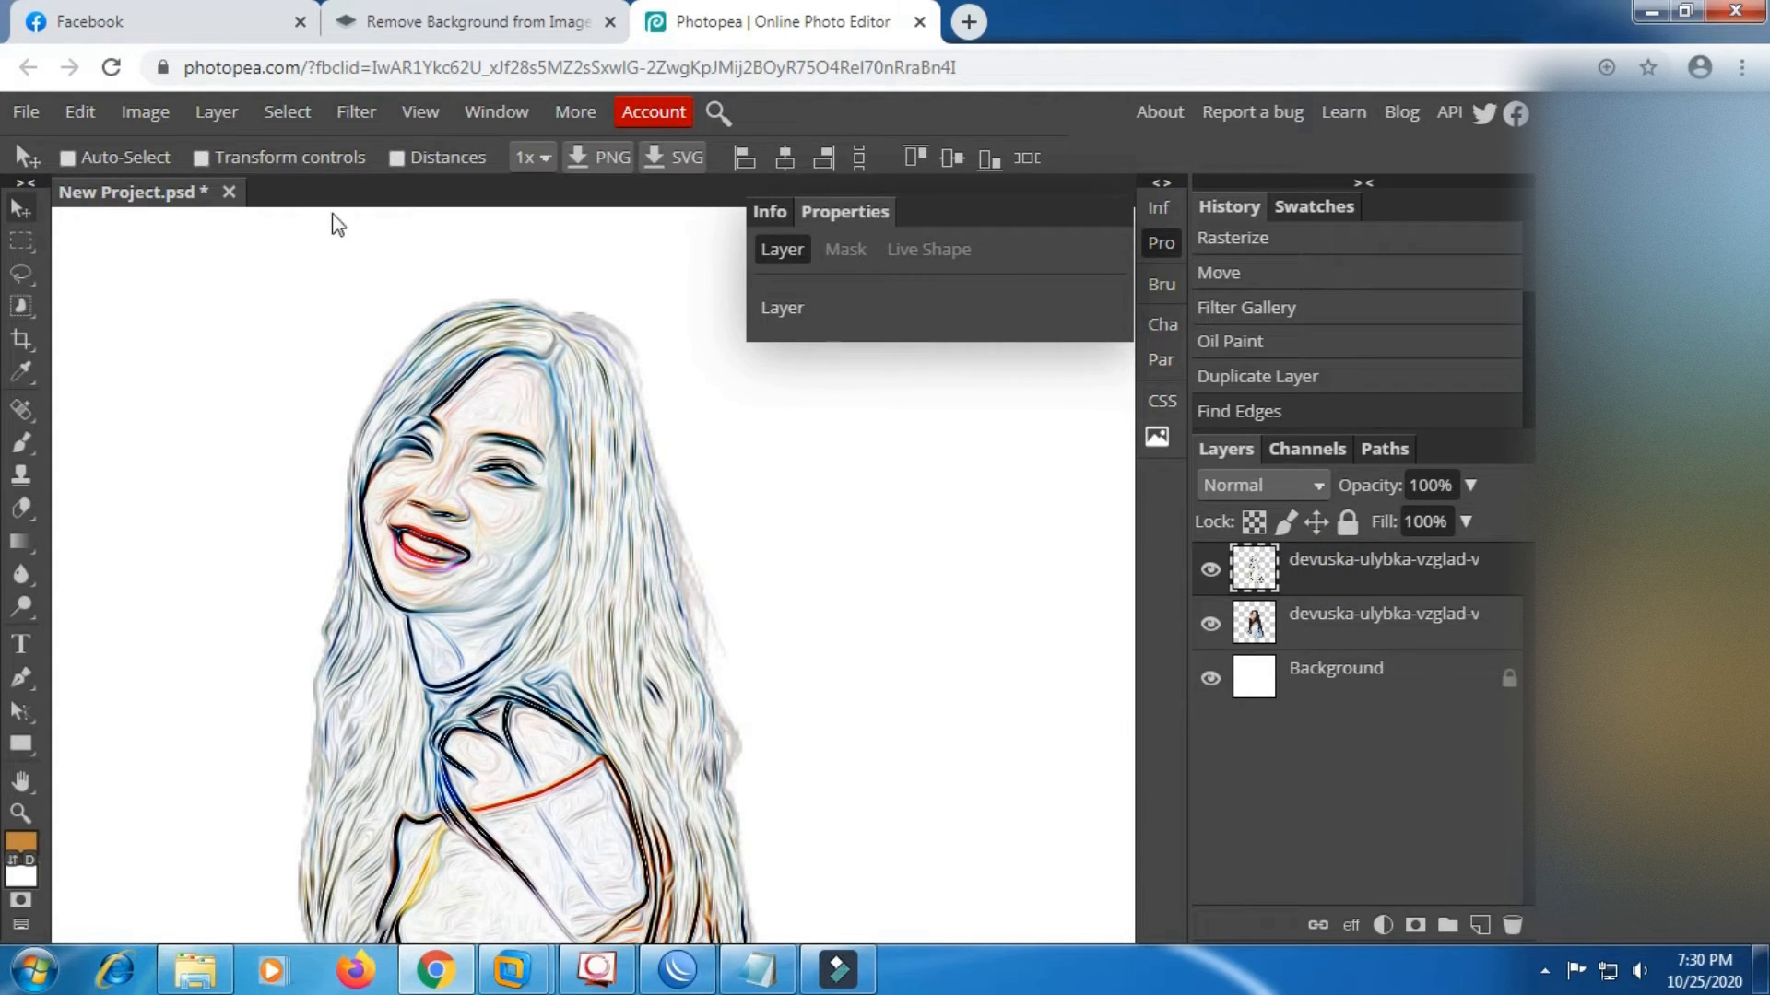
pyautogui.click(168, 118)
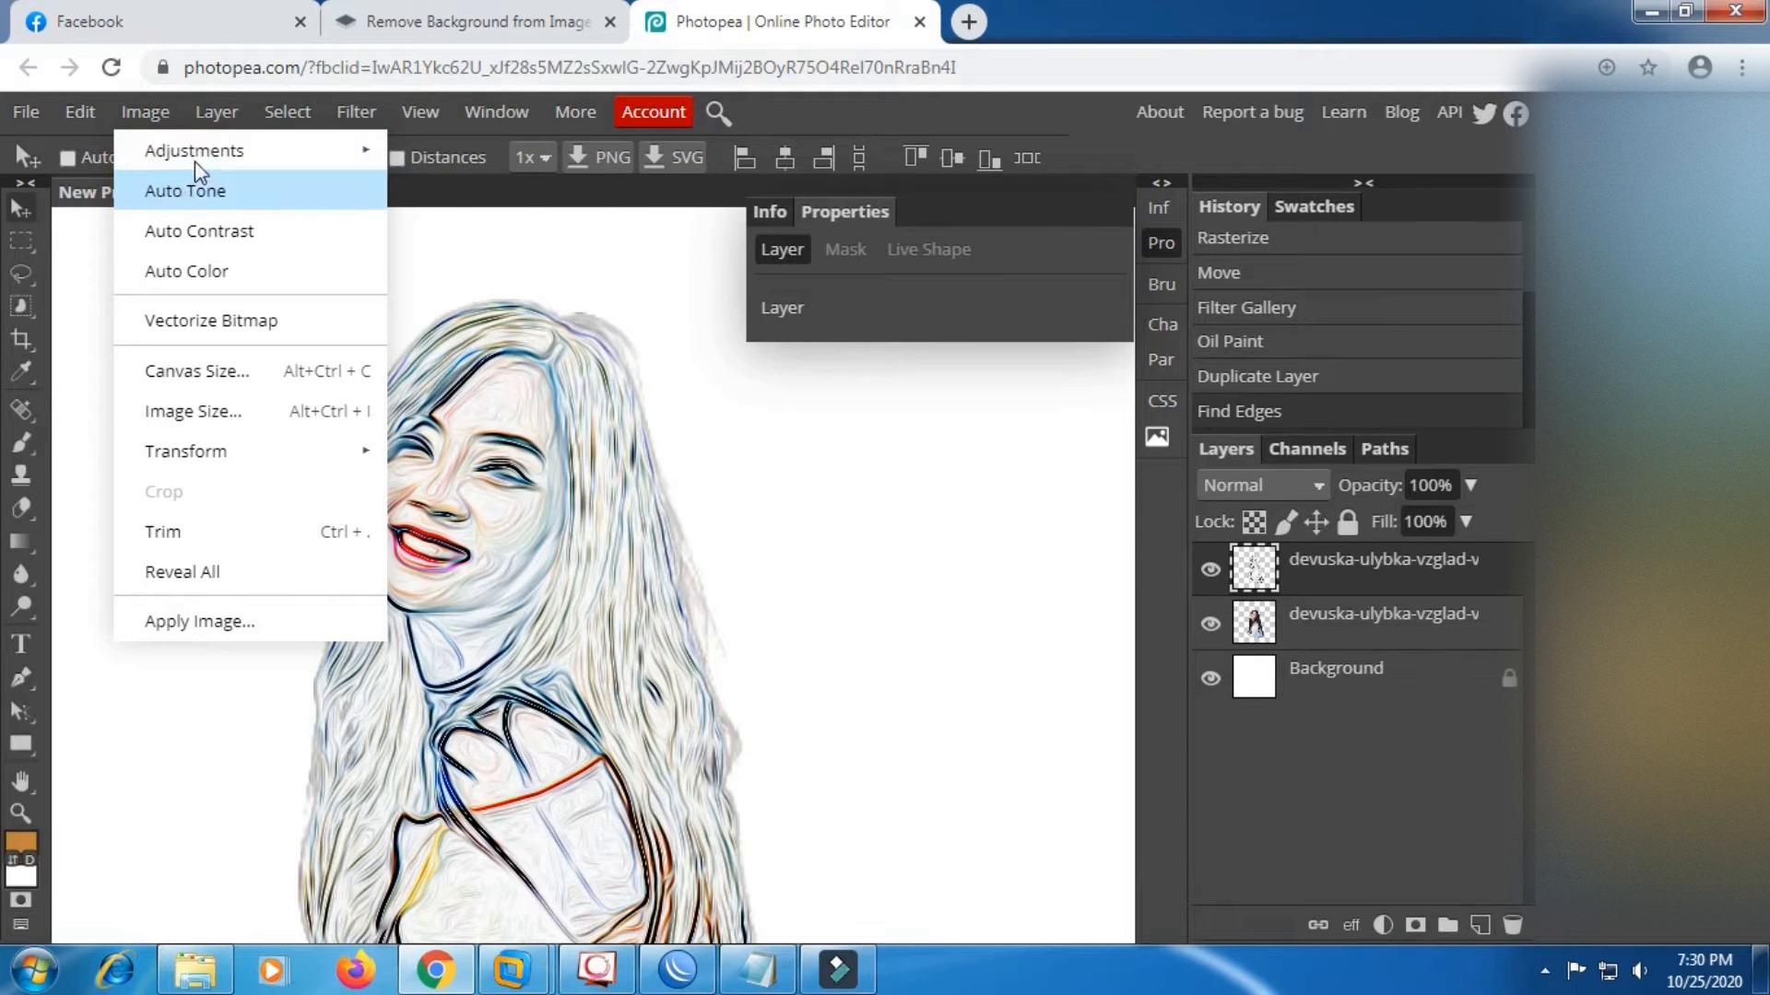
pyautogui.moveTo(332, 152)
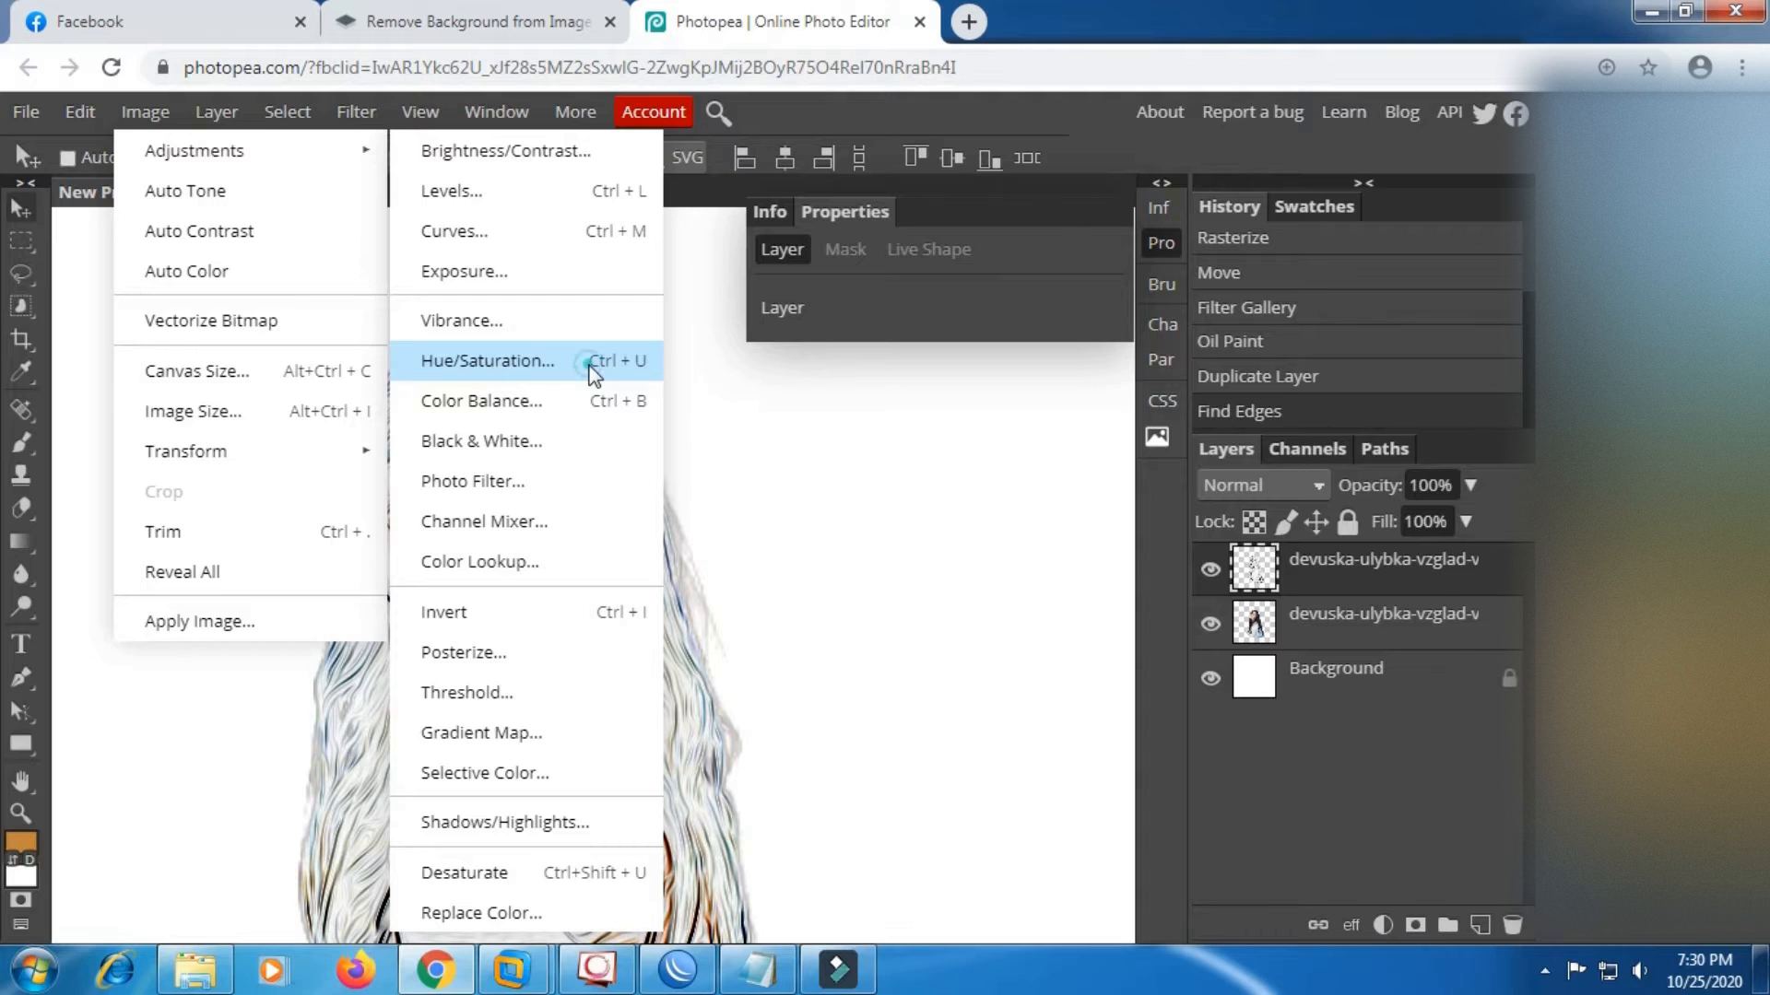
pyautogui.click(593, 369)
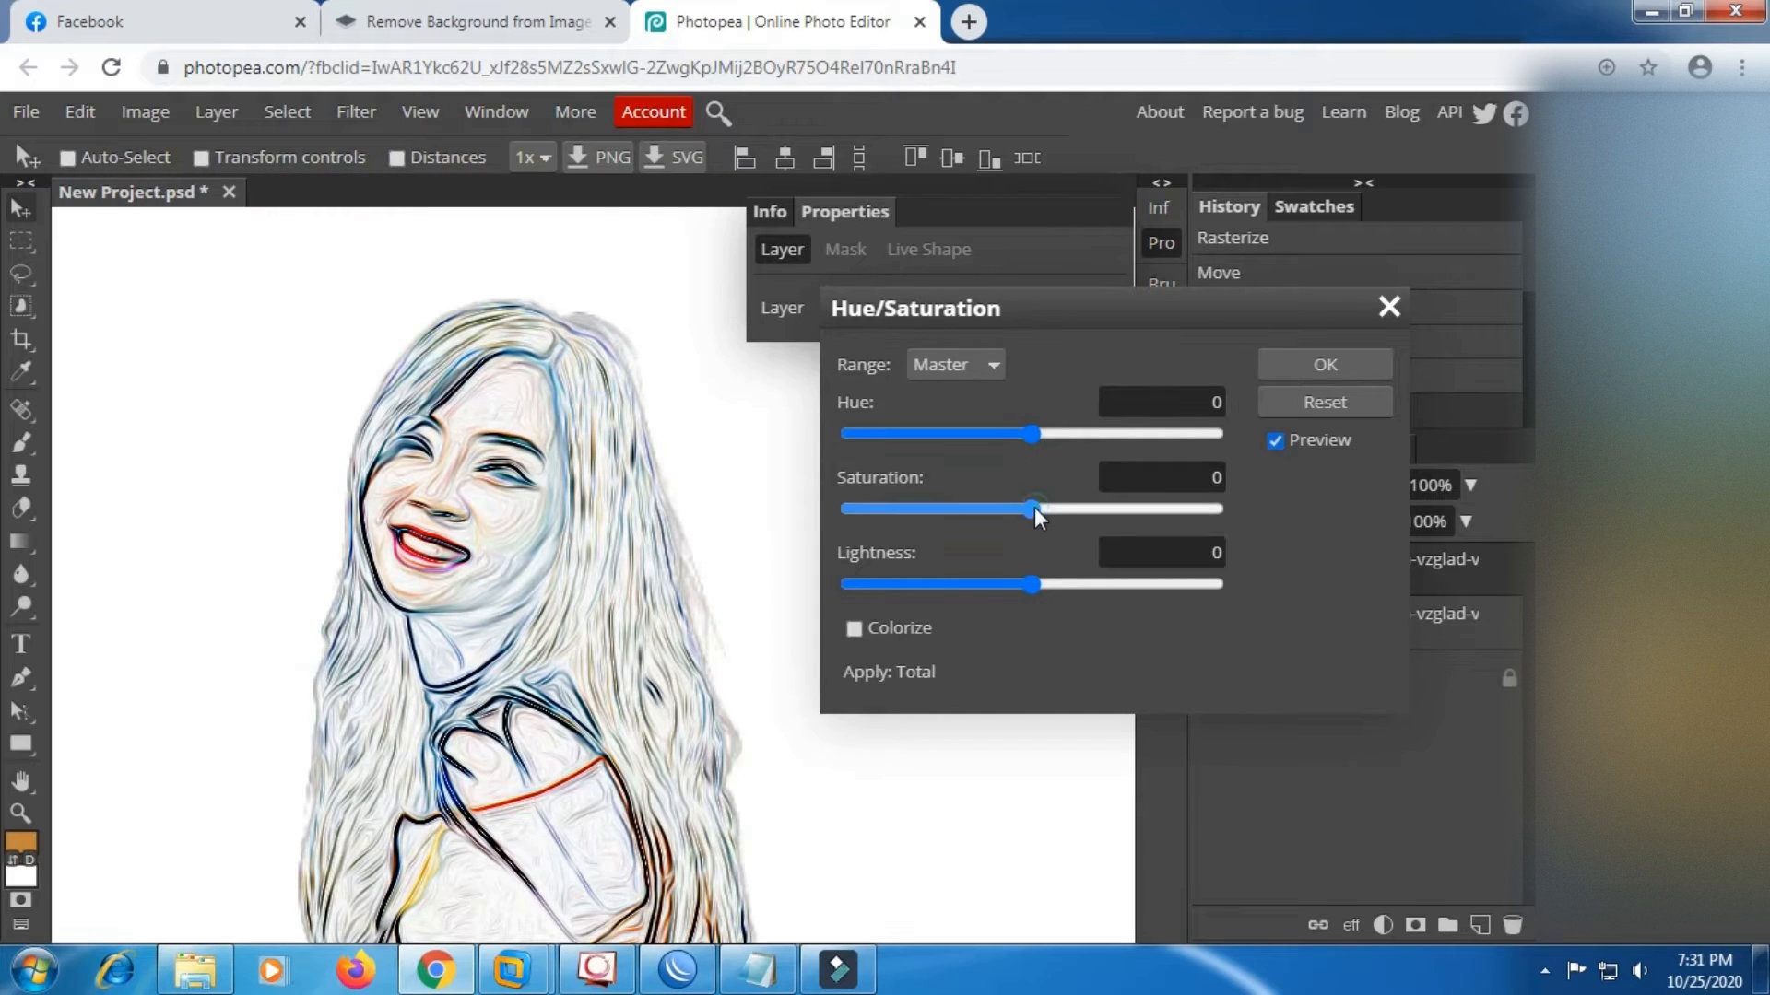
pyautogui.moveTo(1032, 509); pyautogui.dragTo(825, 510)
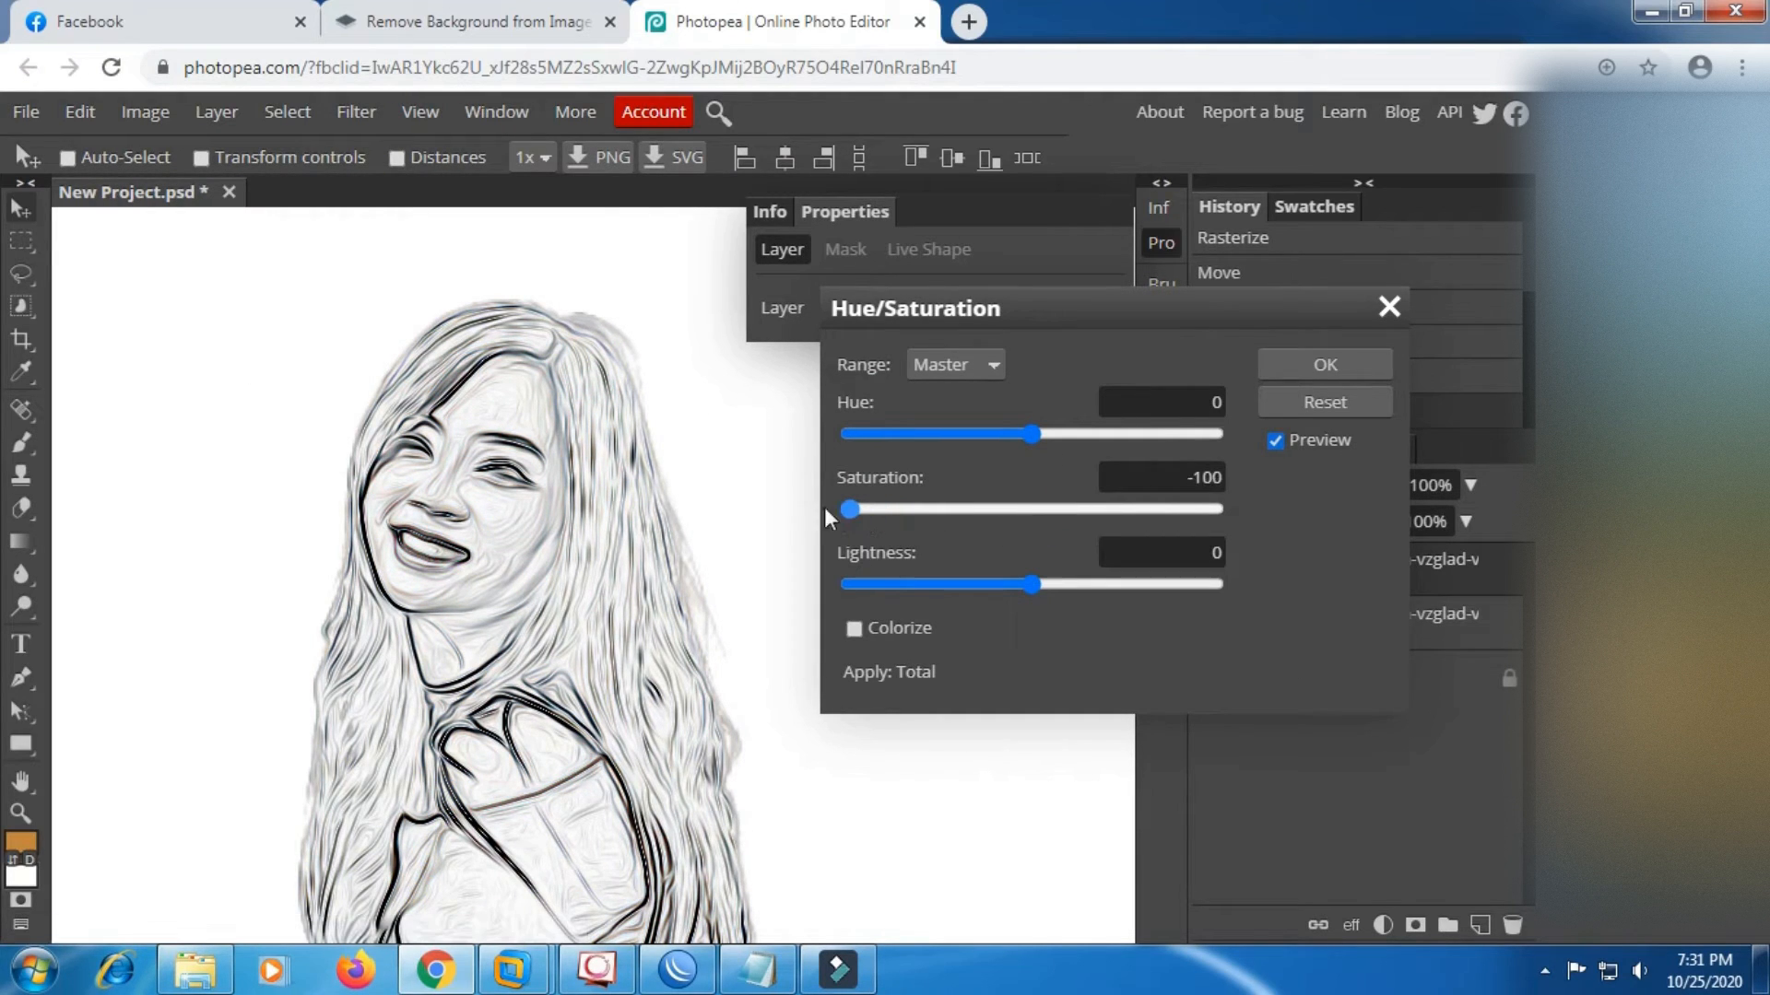
pyautogui.click(1327, 365)
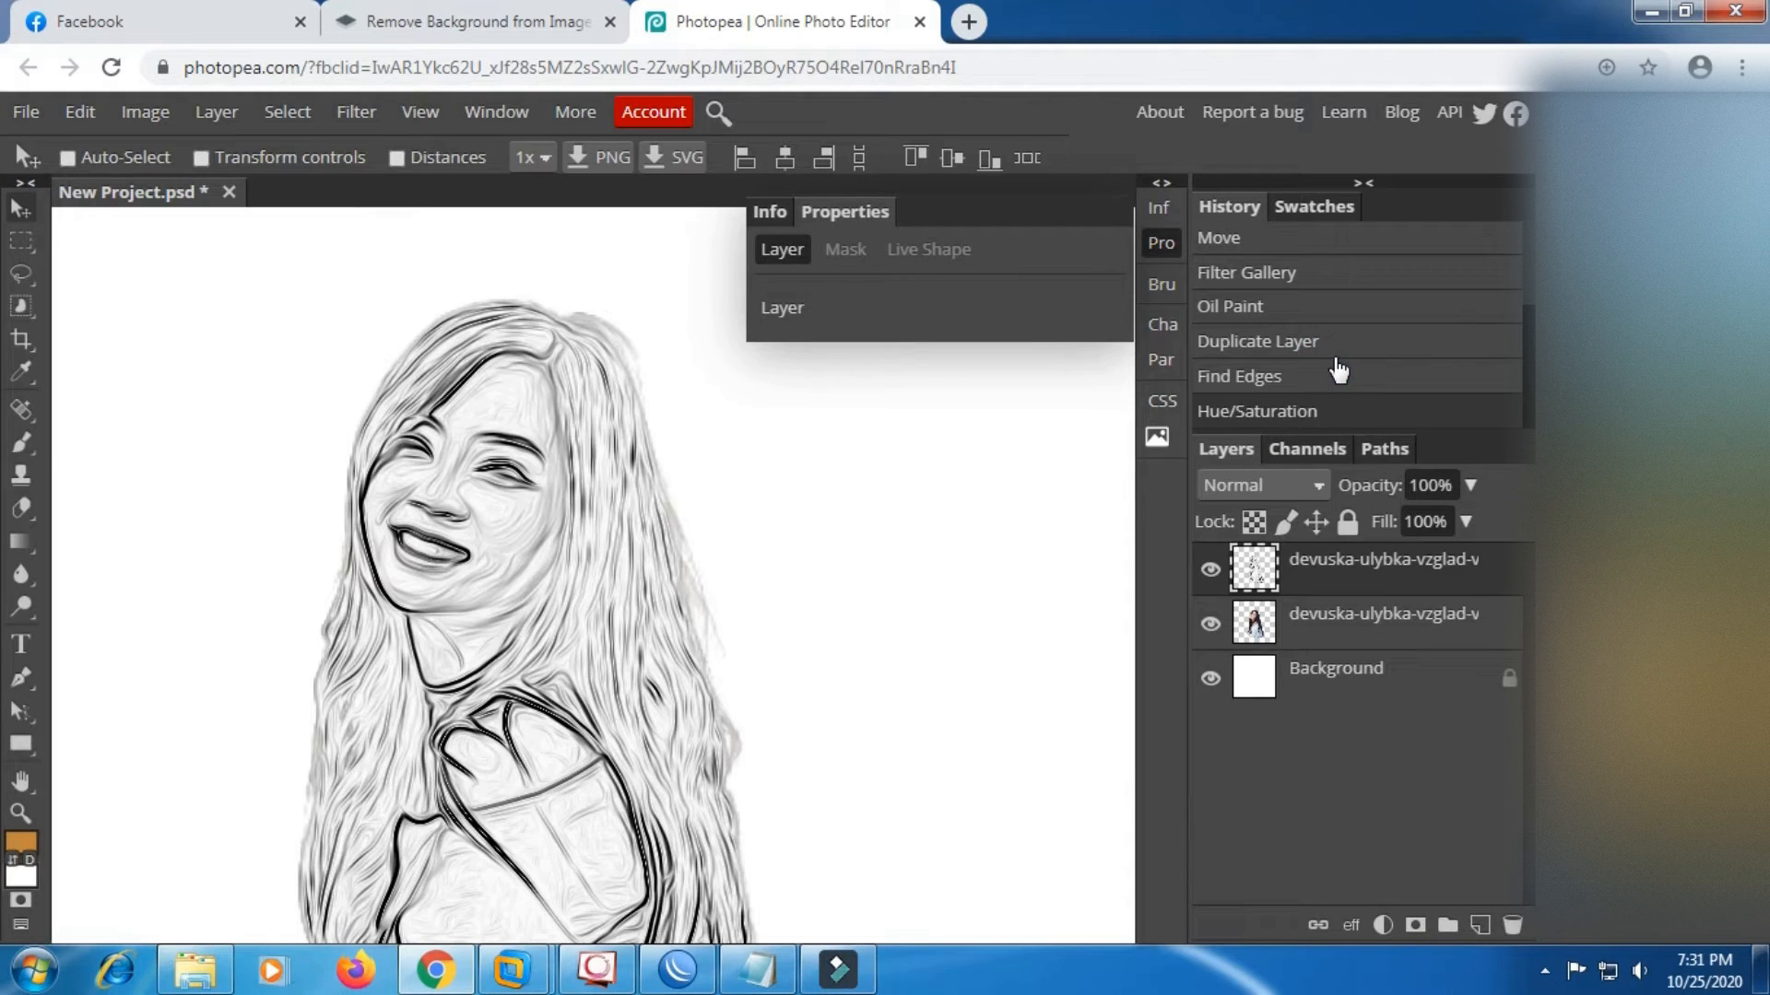
# Set the blending mode of the black-and-white edge layer to Multiply.
pyautogui.scroll(-5, 677, 520)
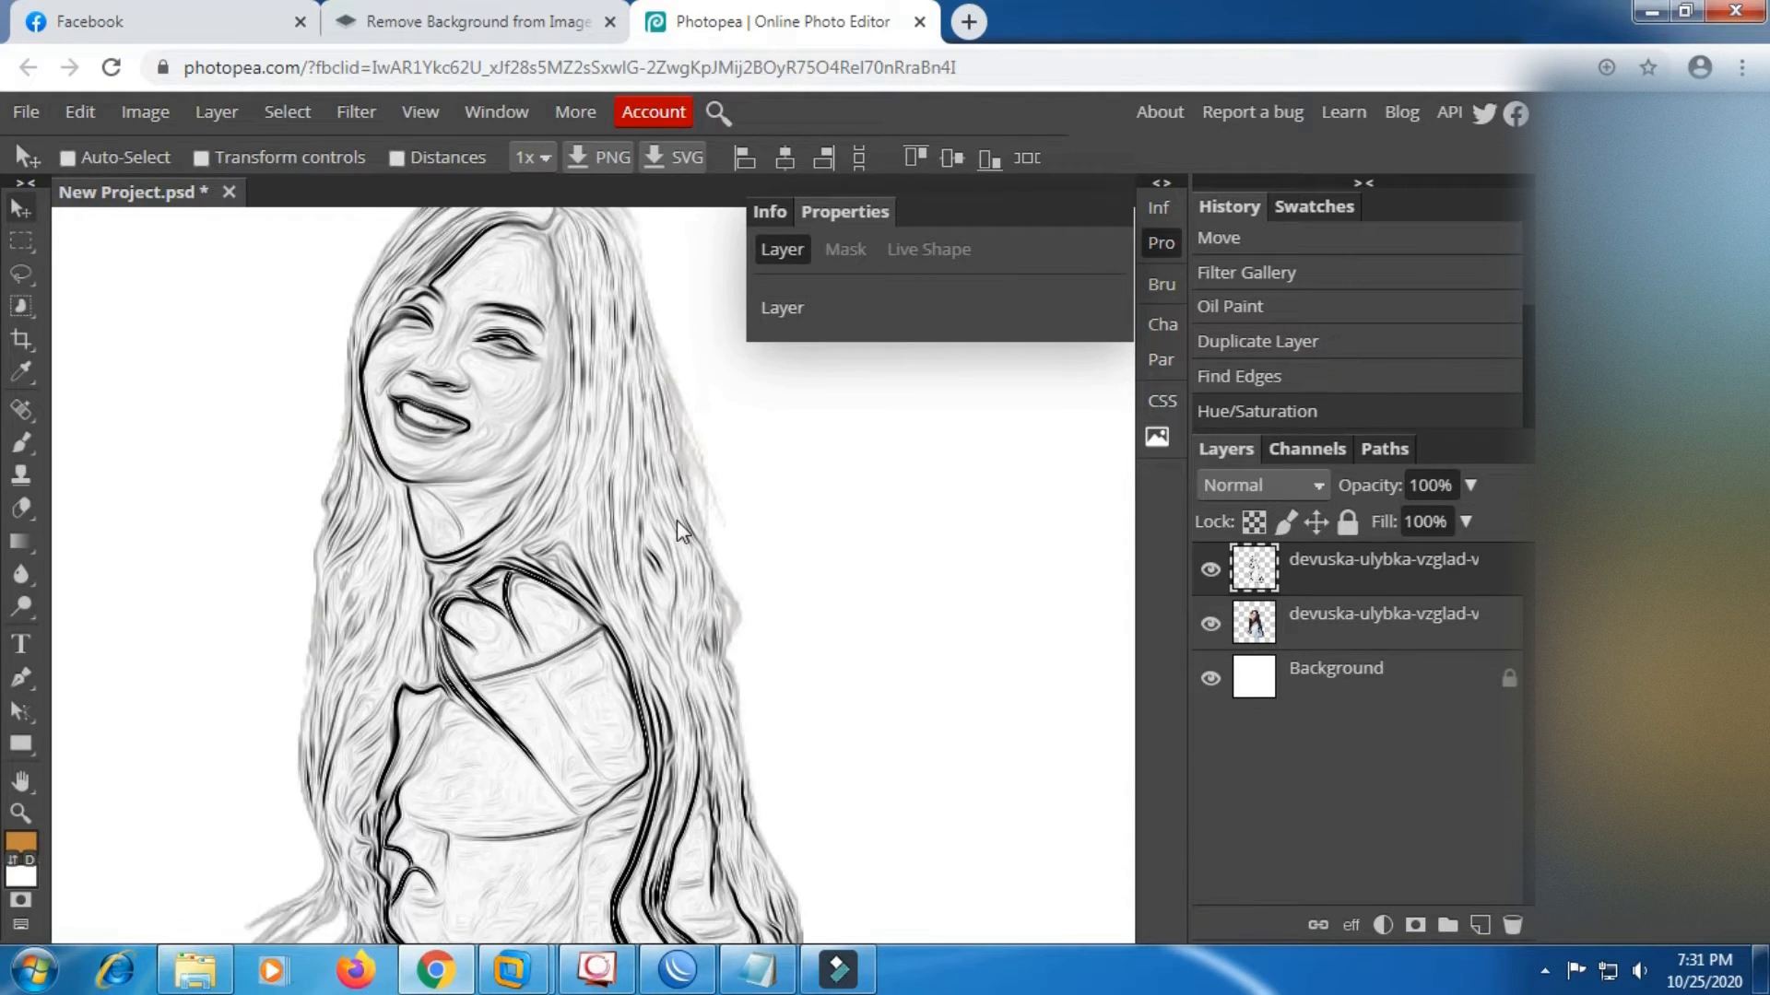
pyautogui.scroll(3, 677, 520)
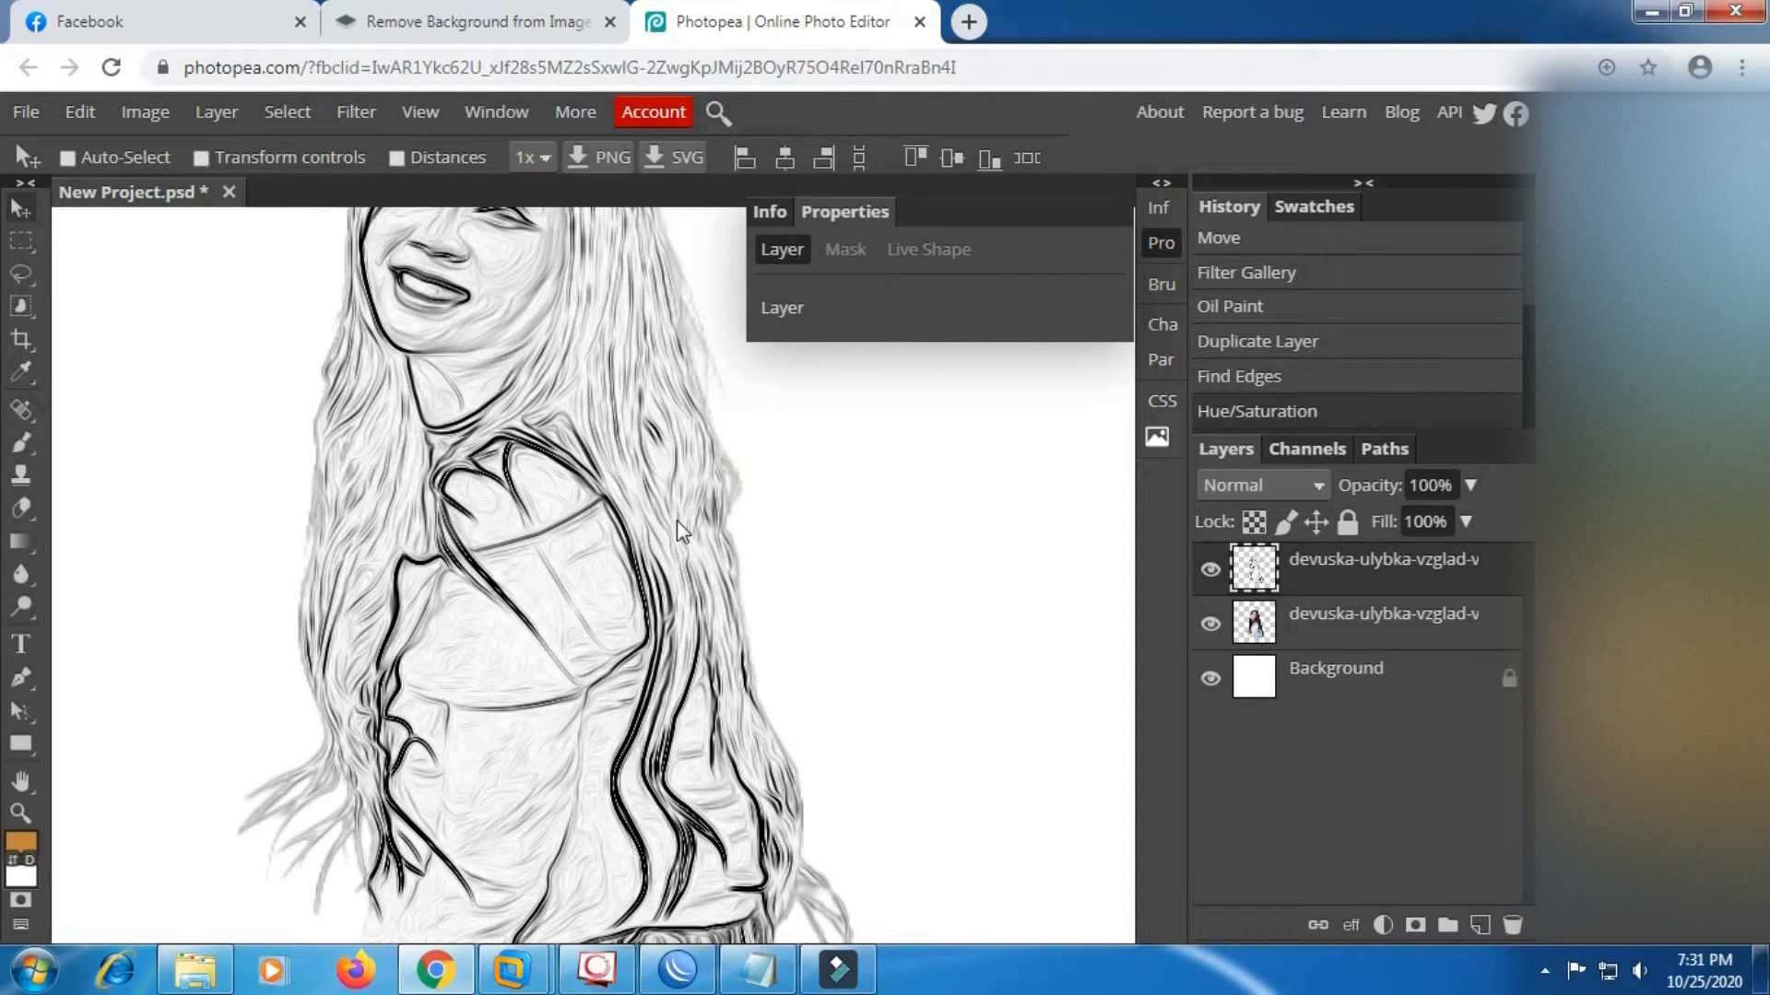
pyautogui.scroll(3, 676, 520)
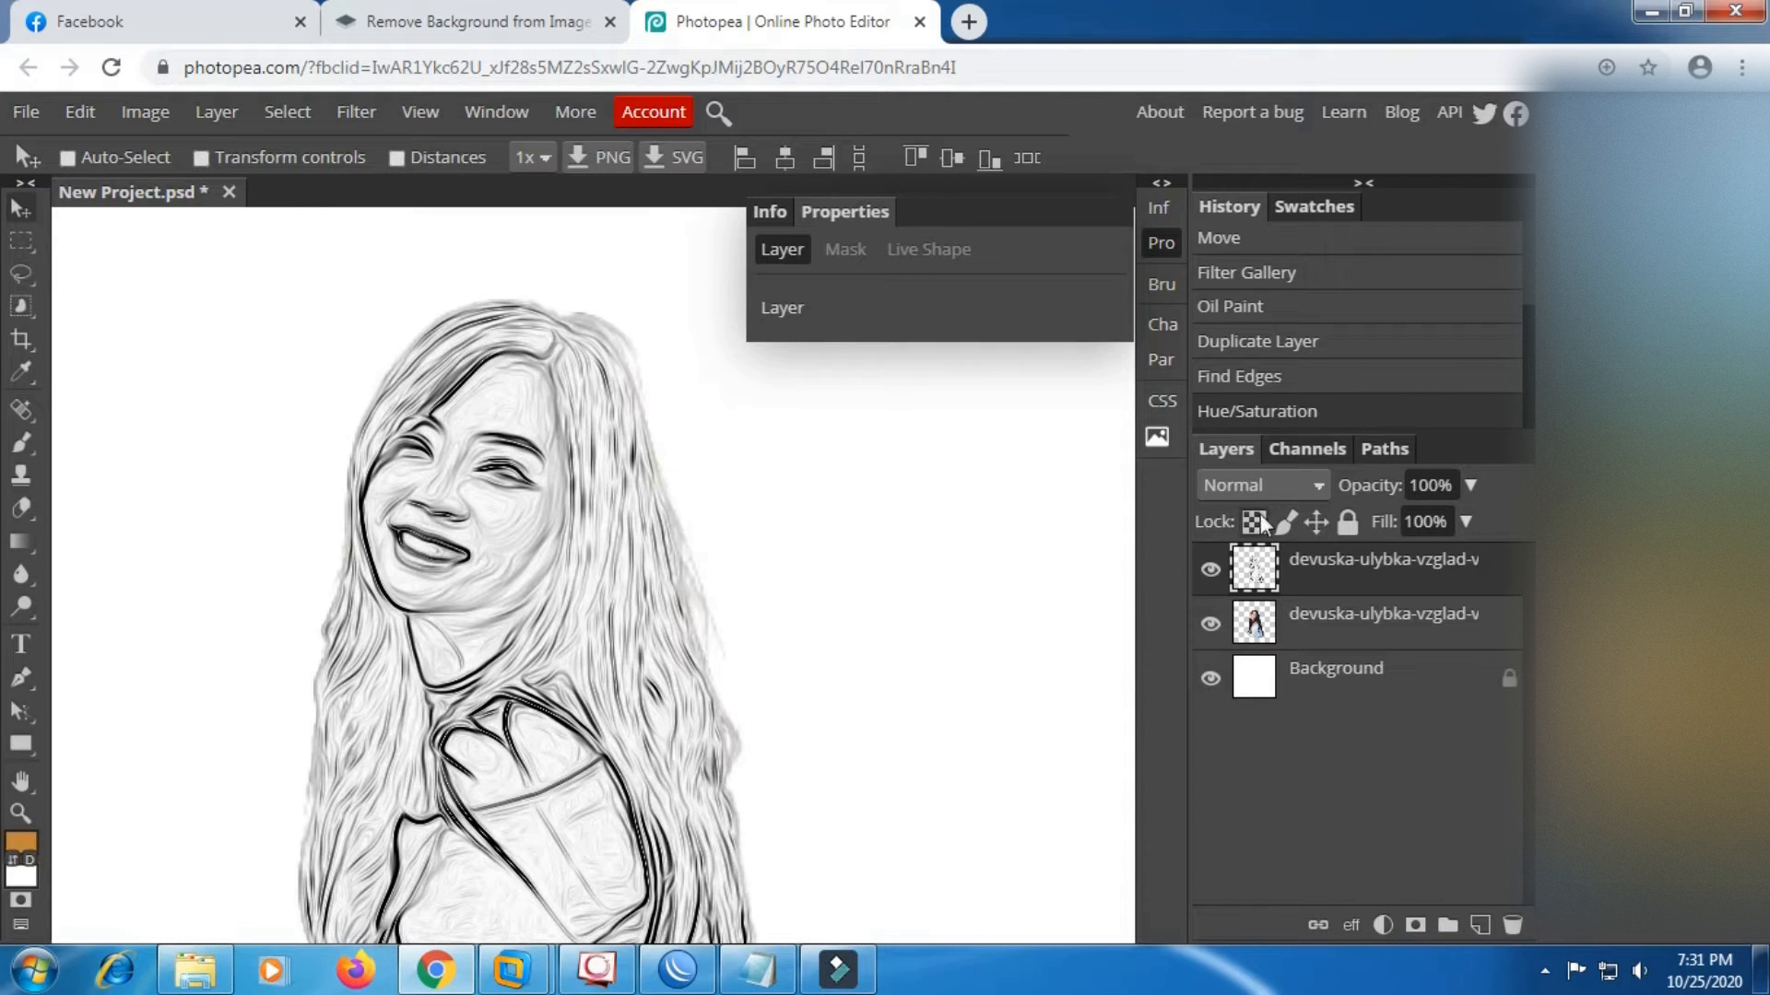
pyautogui.click(1318, 485)
pyautogui.scroll(-1, 1275, 461)
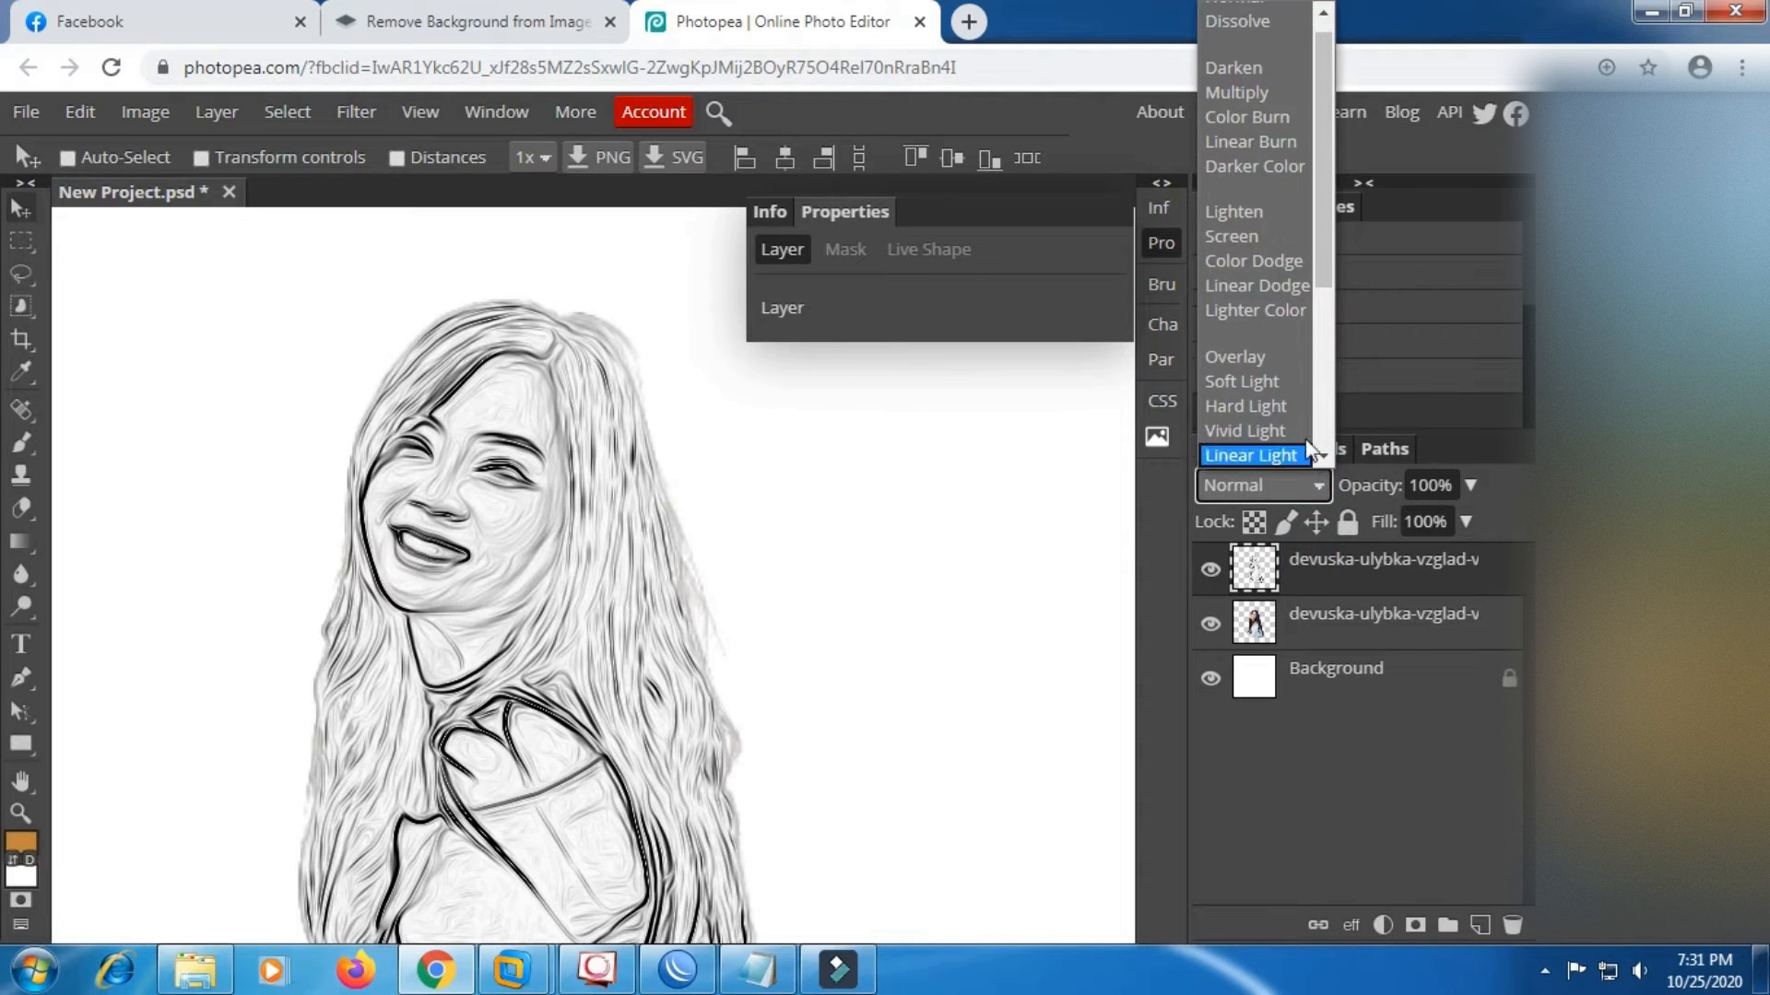
pyautogui.click(1263, 93)
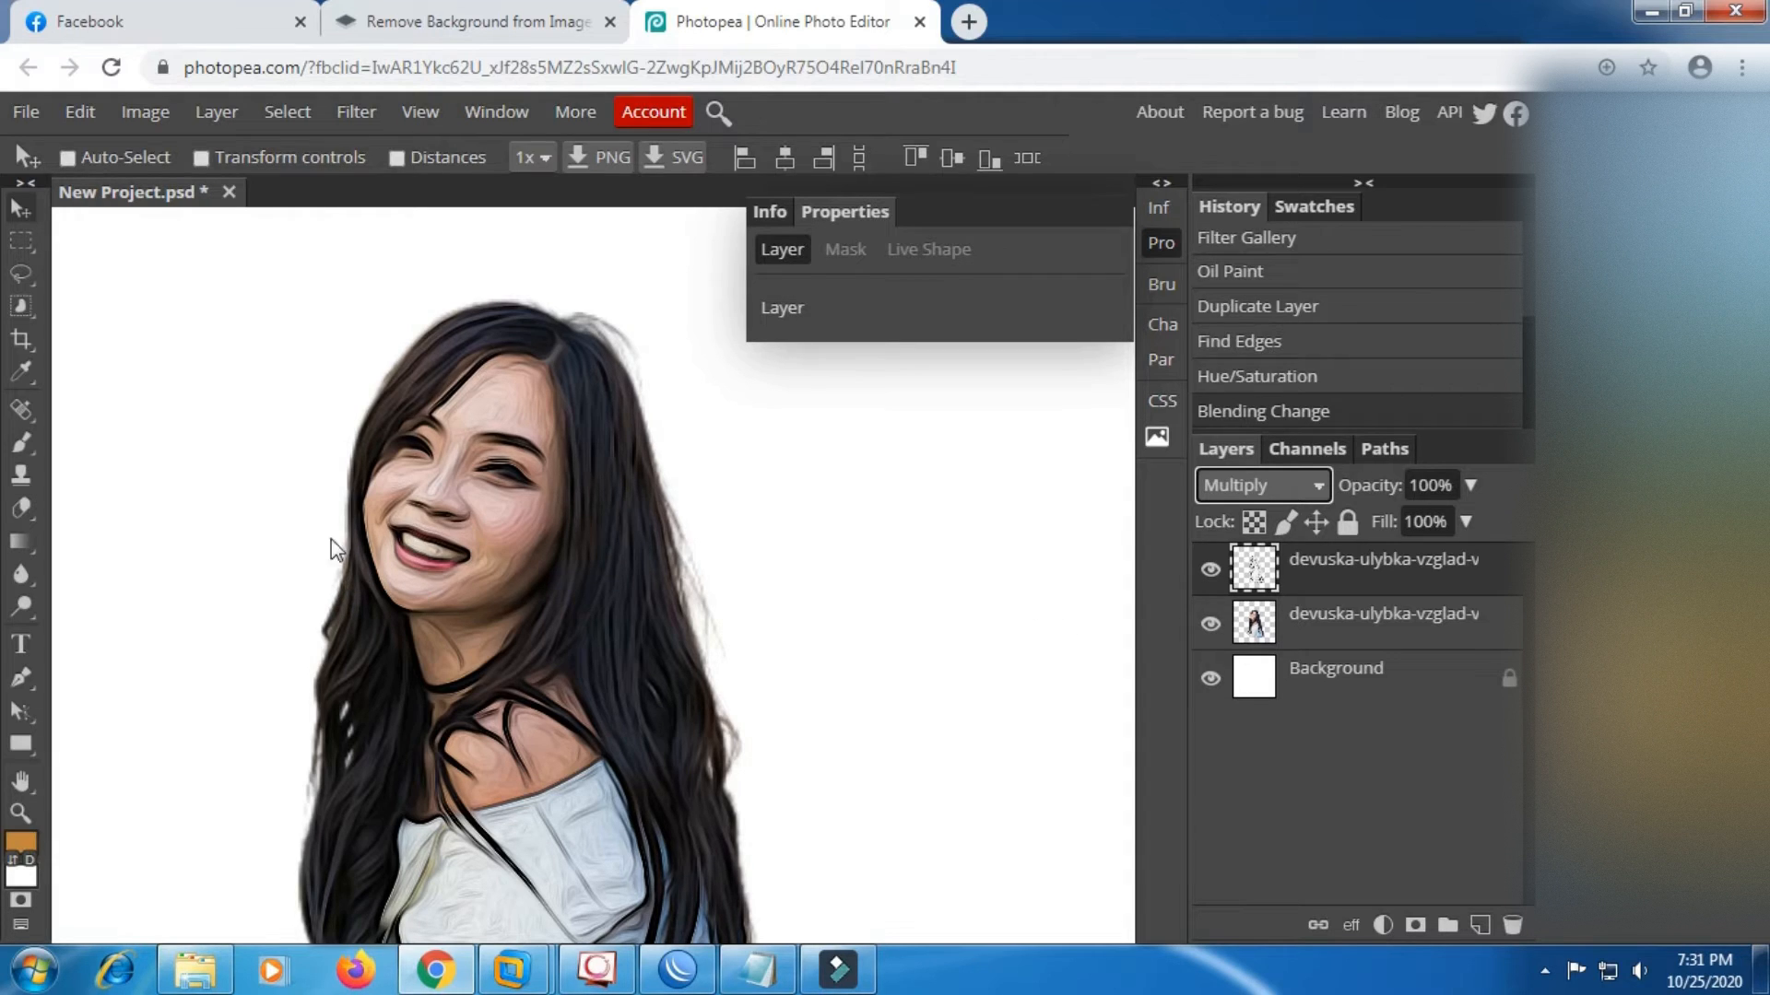
# Examine the face in close-up and compare the portrait with the edge layer hidden and shown.
pyautogui.press('space')
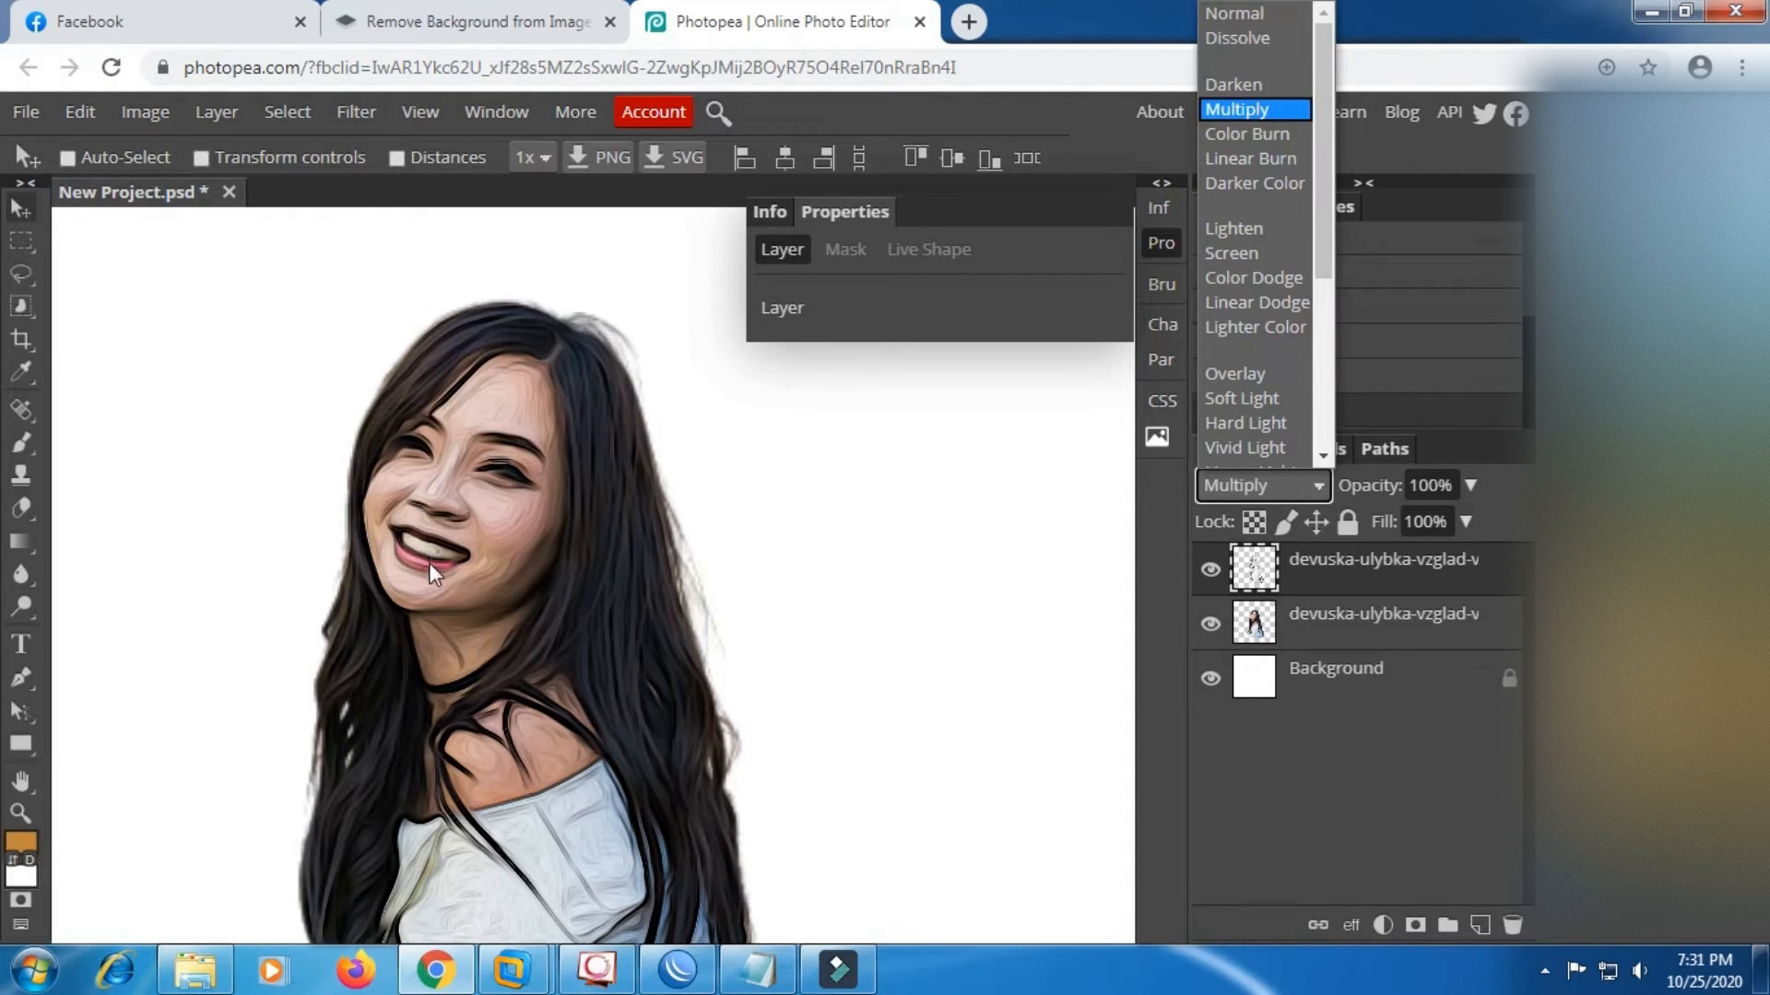
pyautogui.scroll(3, 430, 566)
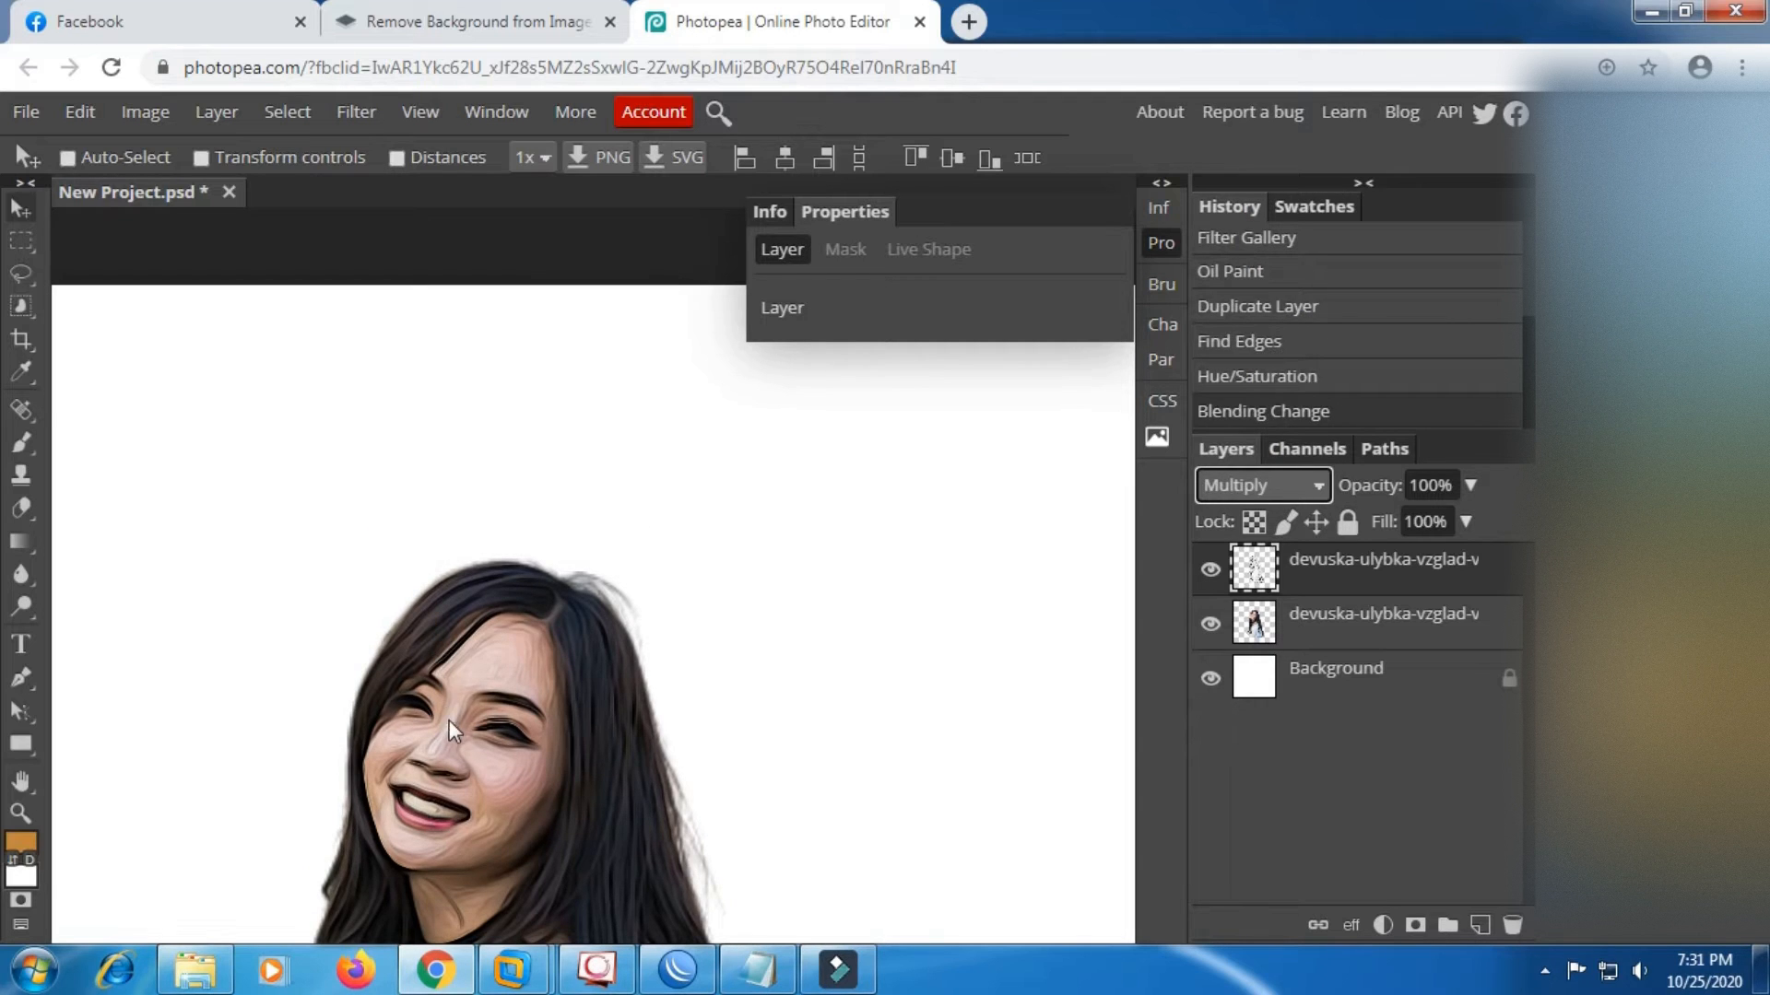
pyautogui.scroll(-3, 446, 729)
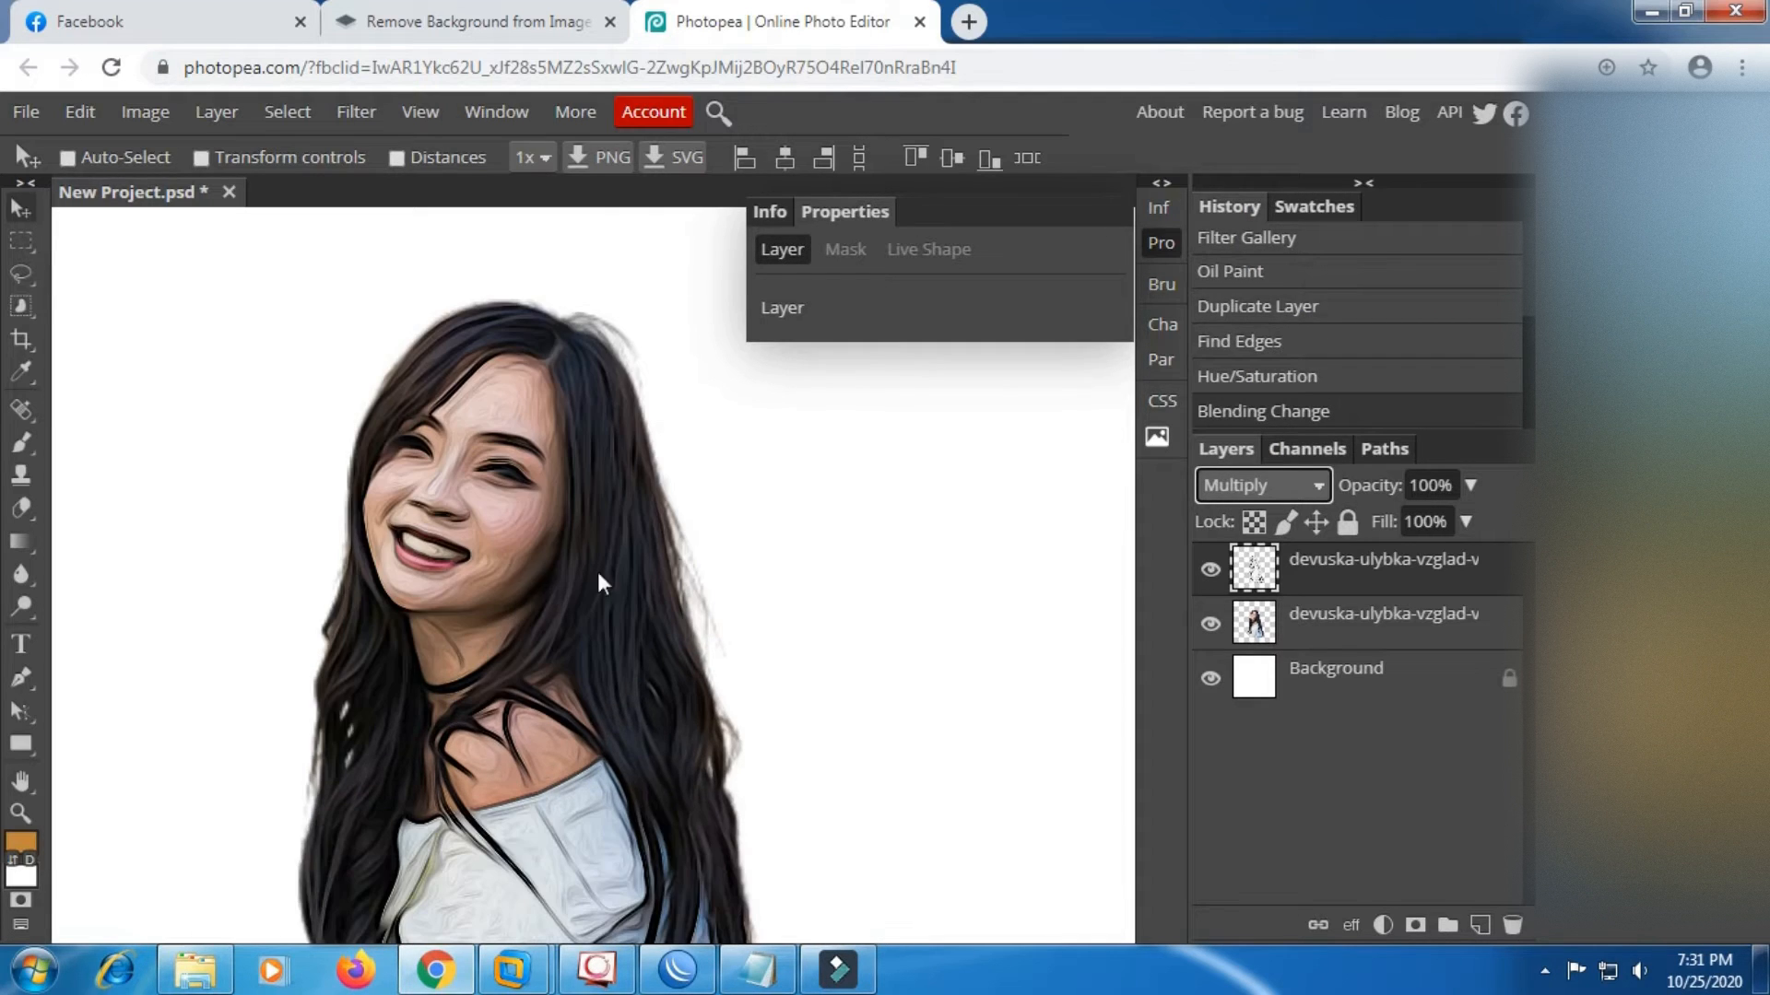
pyautogui.scroll(3, 472, 555)
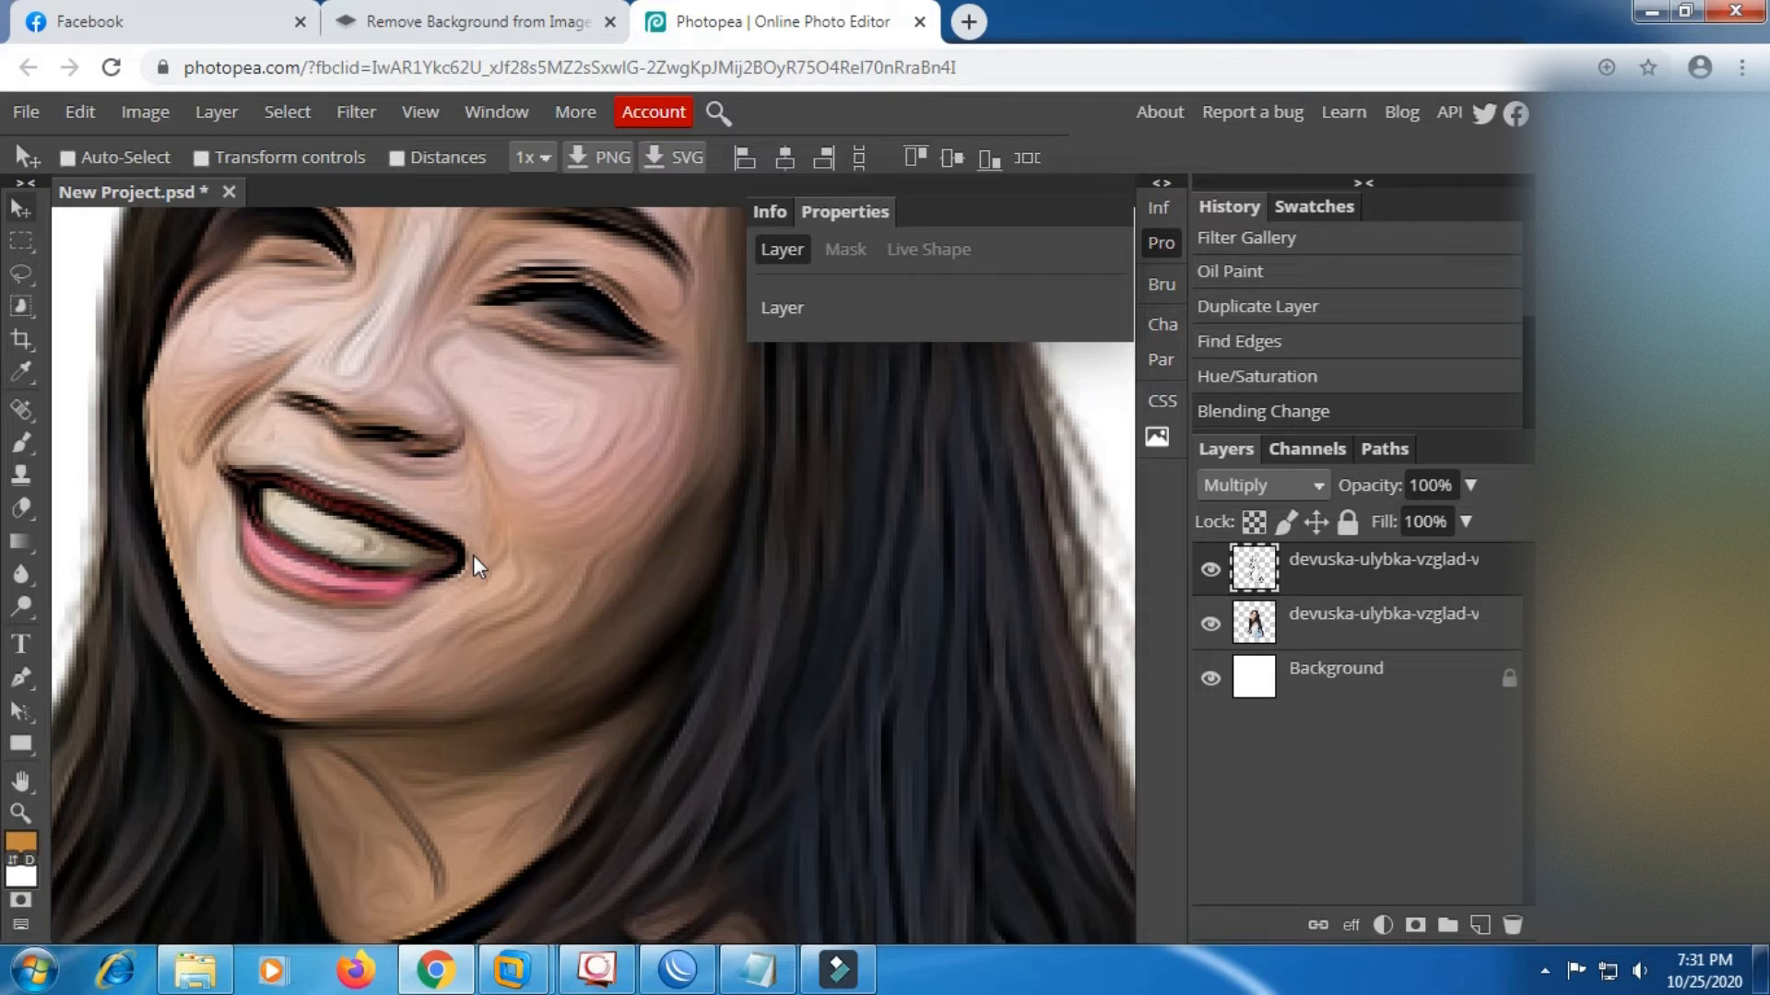
pyautogui.press('space')
pyautogui.moveTo(518, 462); pyautogui.dragTo(591, 549)
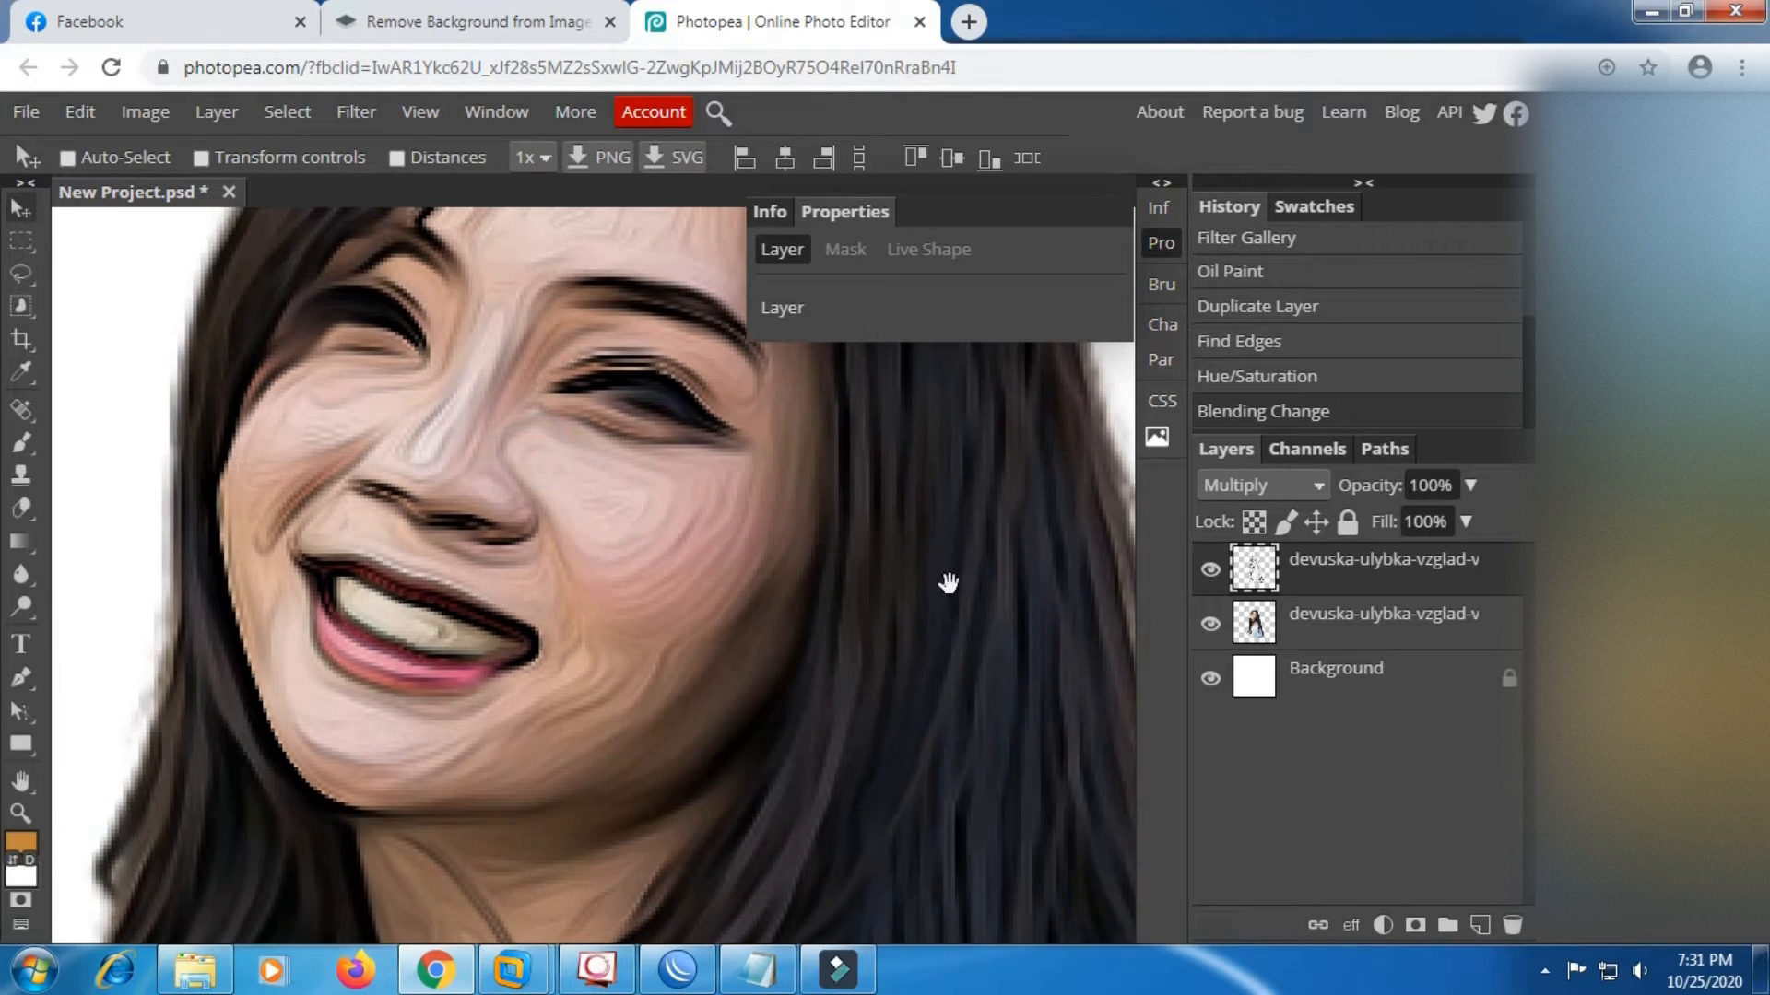
pyautogui.click(1211, 572)
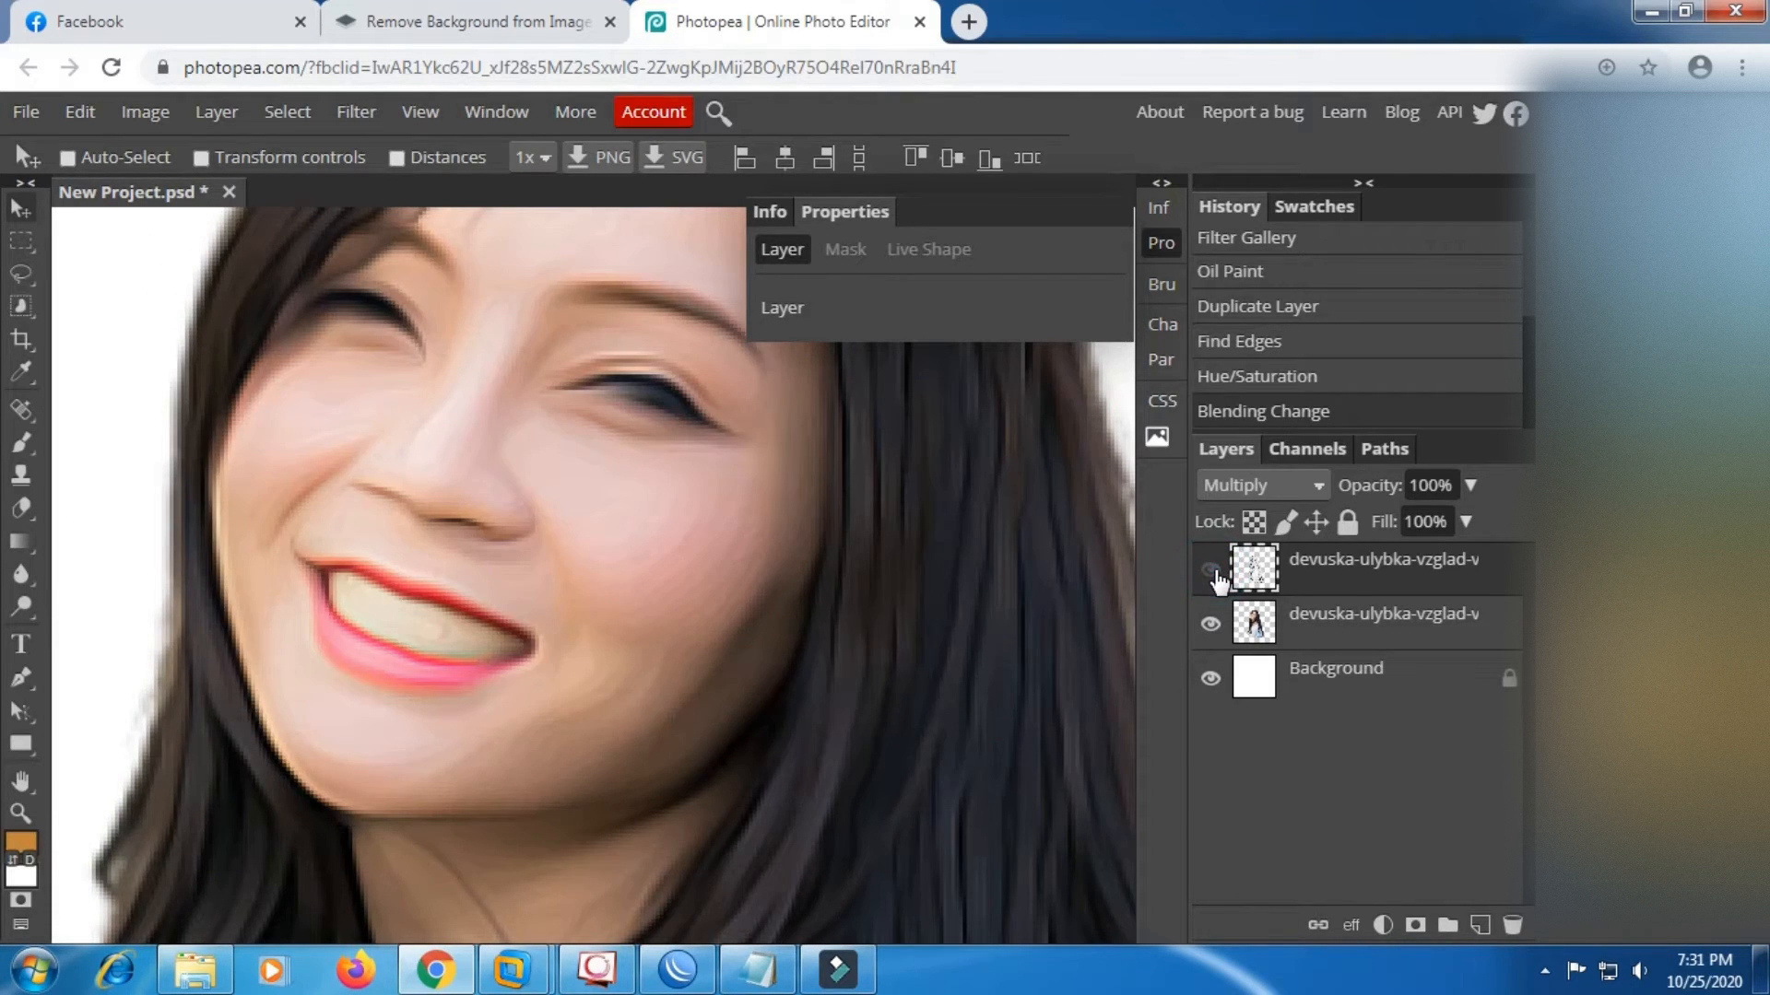
pyautogui.click(1211, 571)
pyautogui.click(1211, 572)
pyautogui.click(1211, 571)
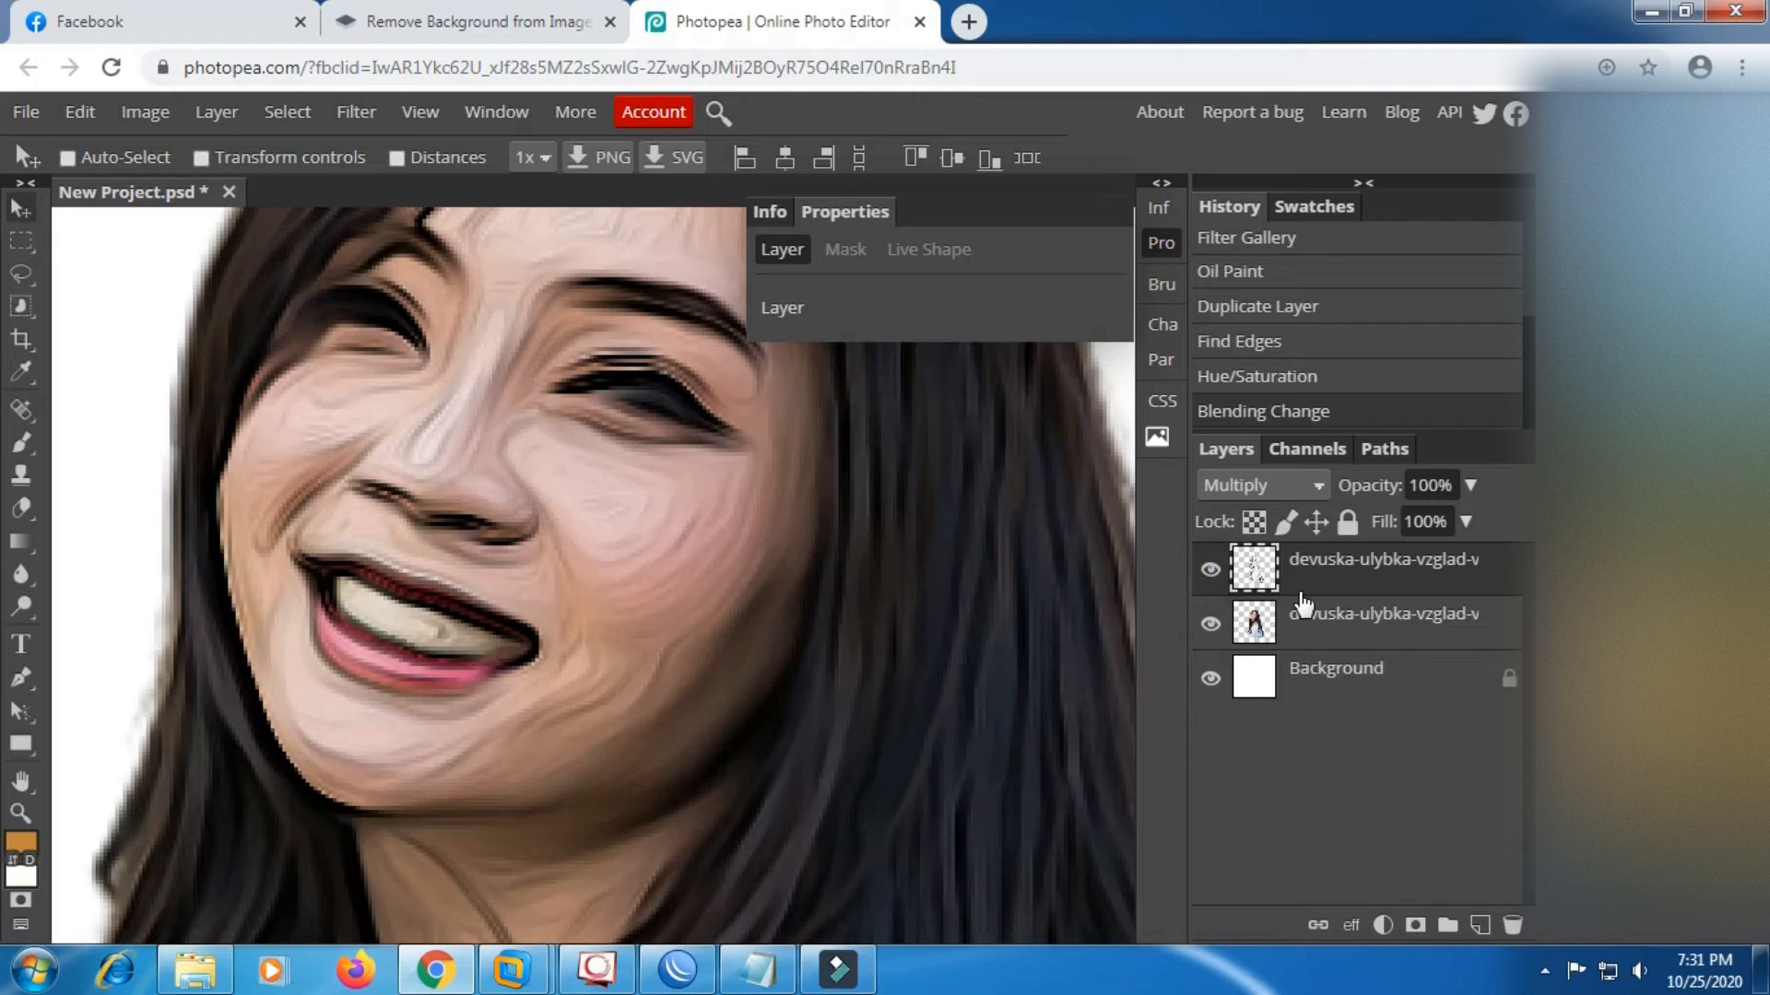
# Add a raster mask to the edge layer and activate the Brush tool.
pyautogui.click(1314, 570)
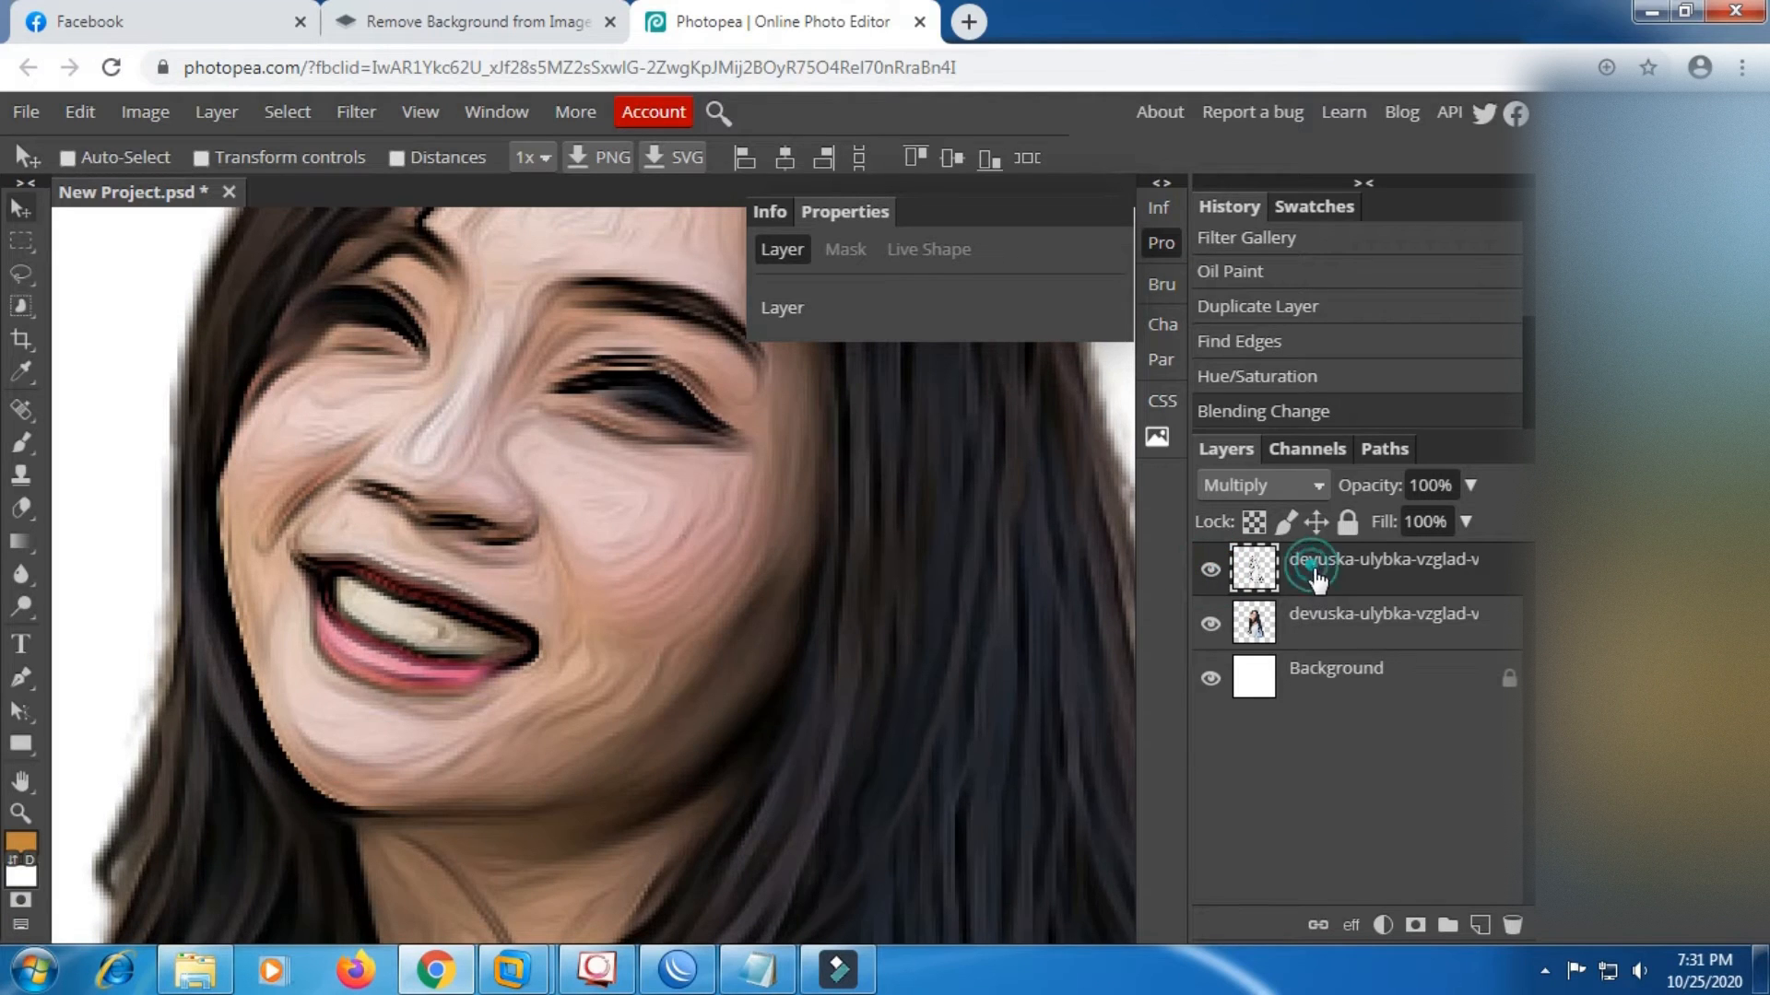
pyautogui.click(1417, 924)
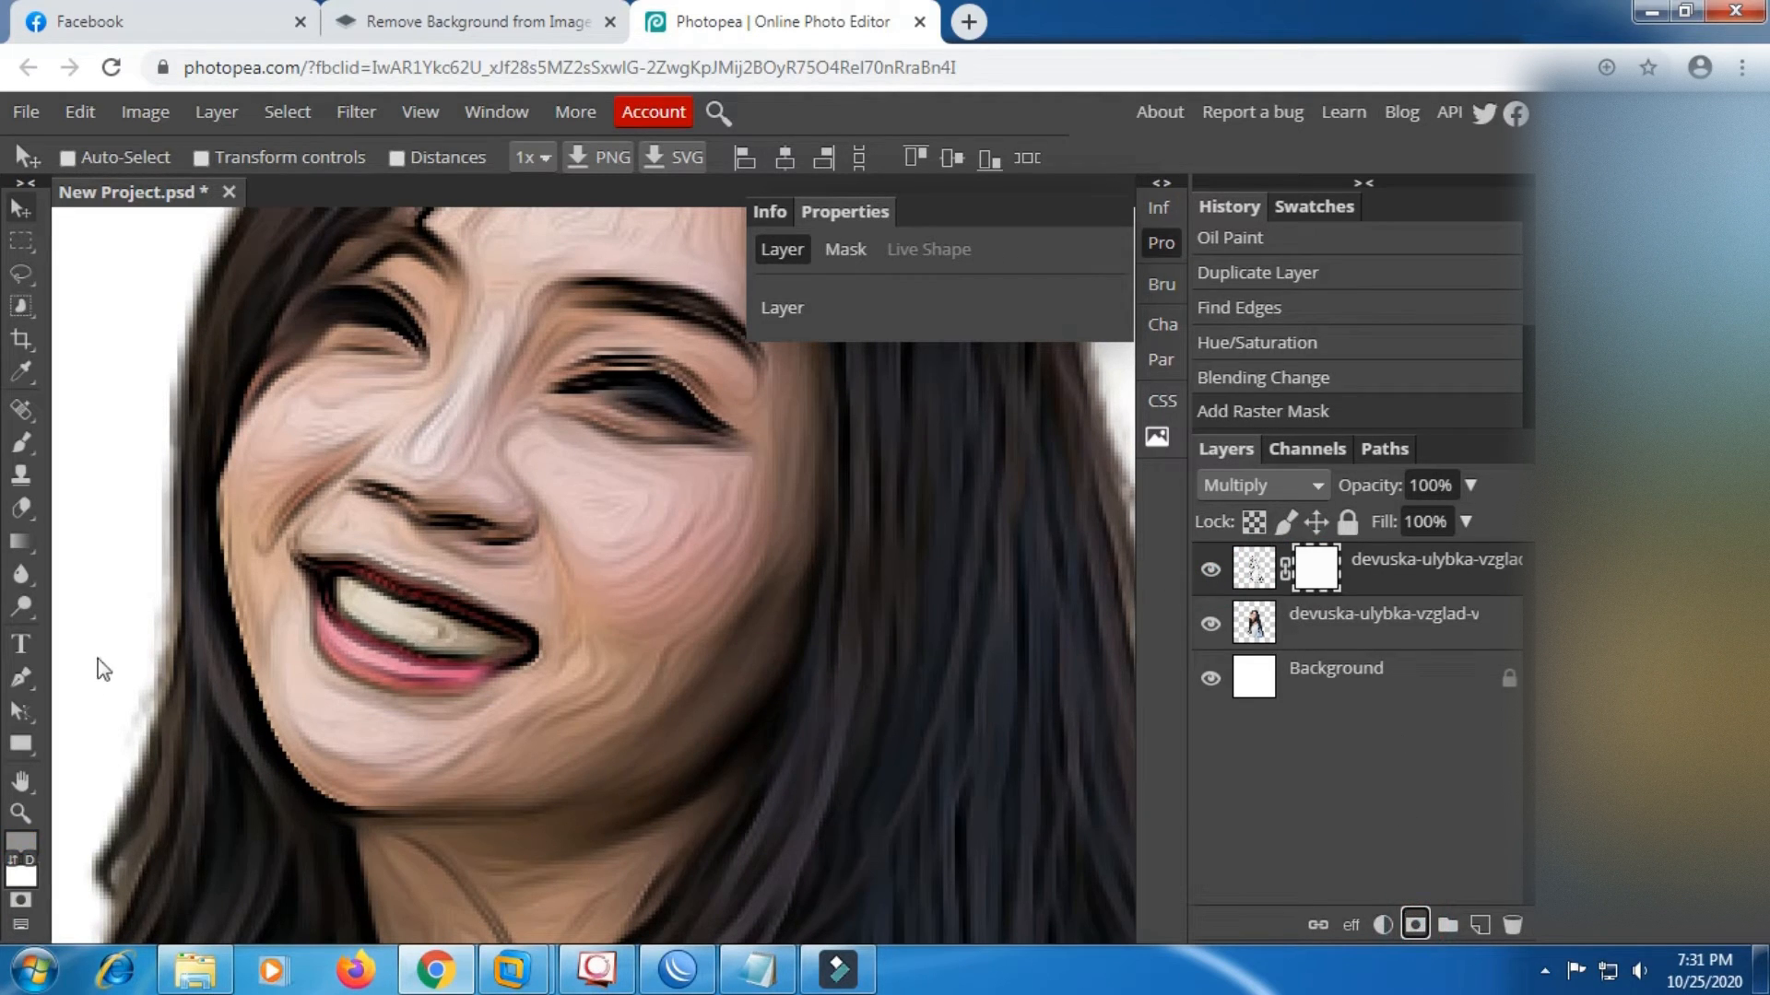
pyautogui.click(23, 446)
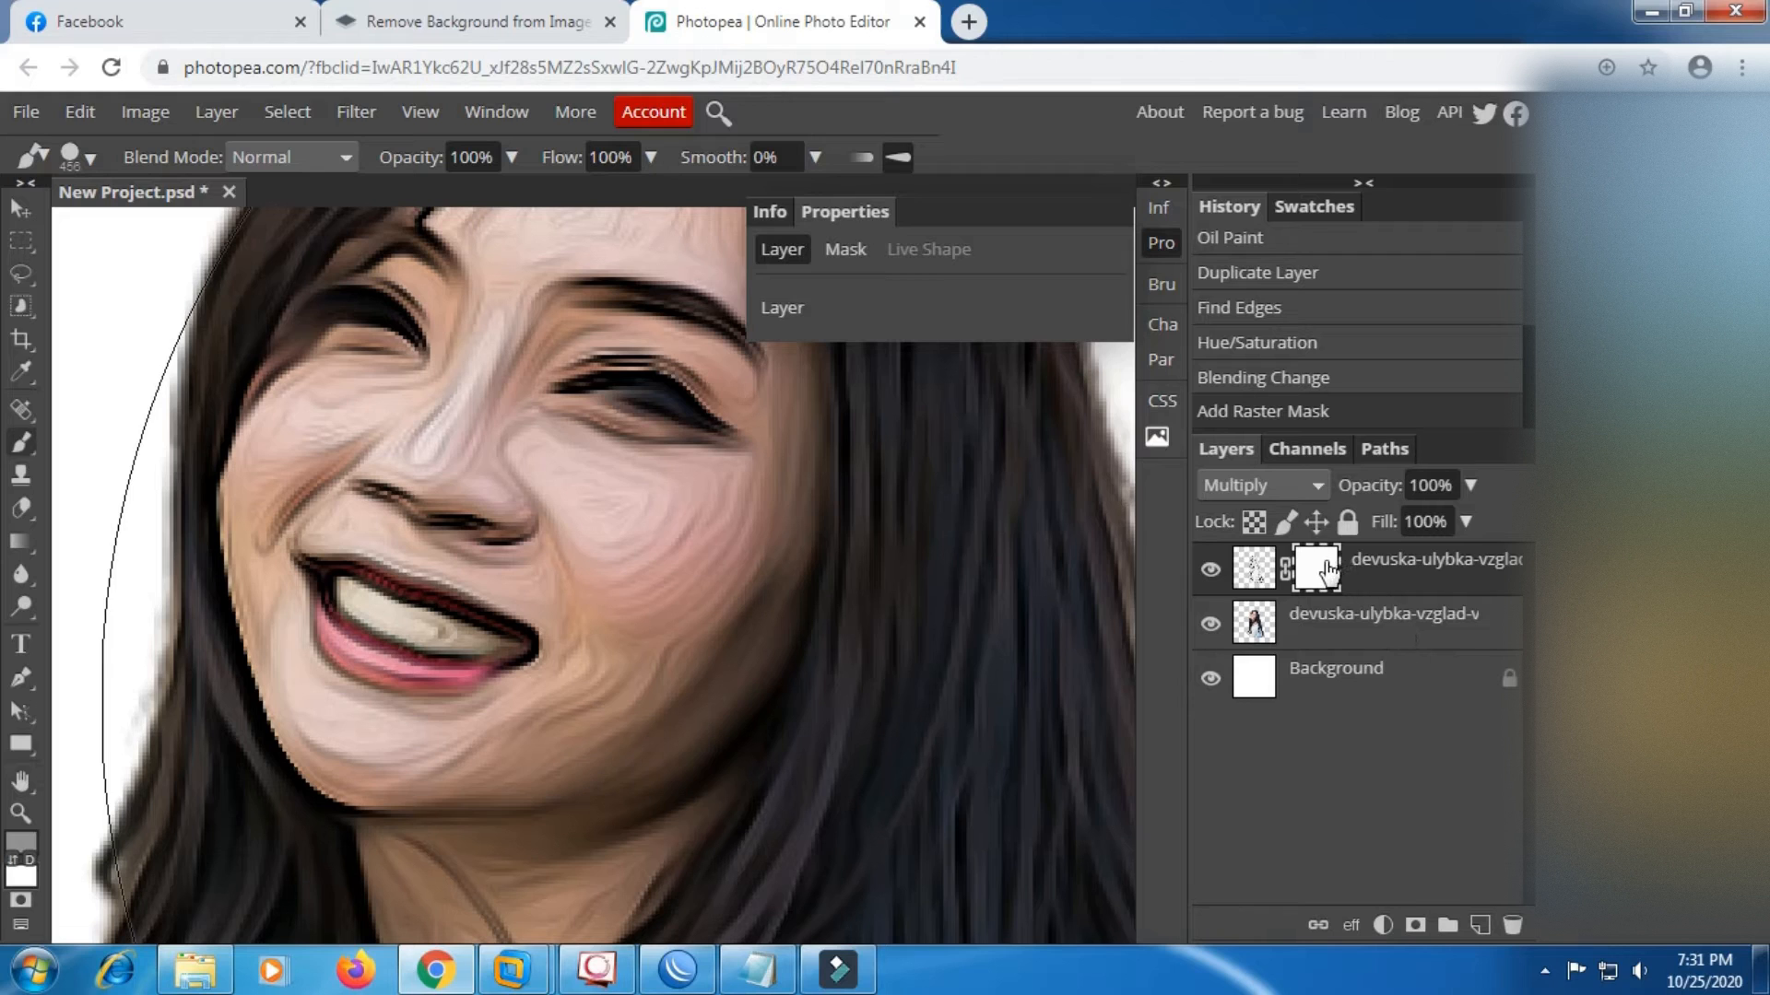
# Set the foreground colour to near-black (020202) for painting on the edge layer's mask.
pyautogui.click(27, 862)
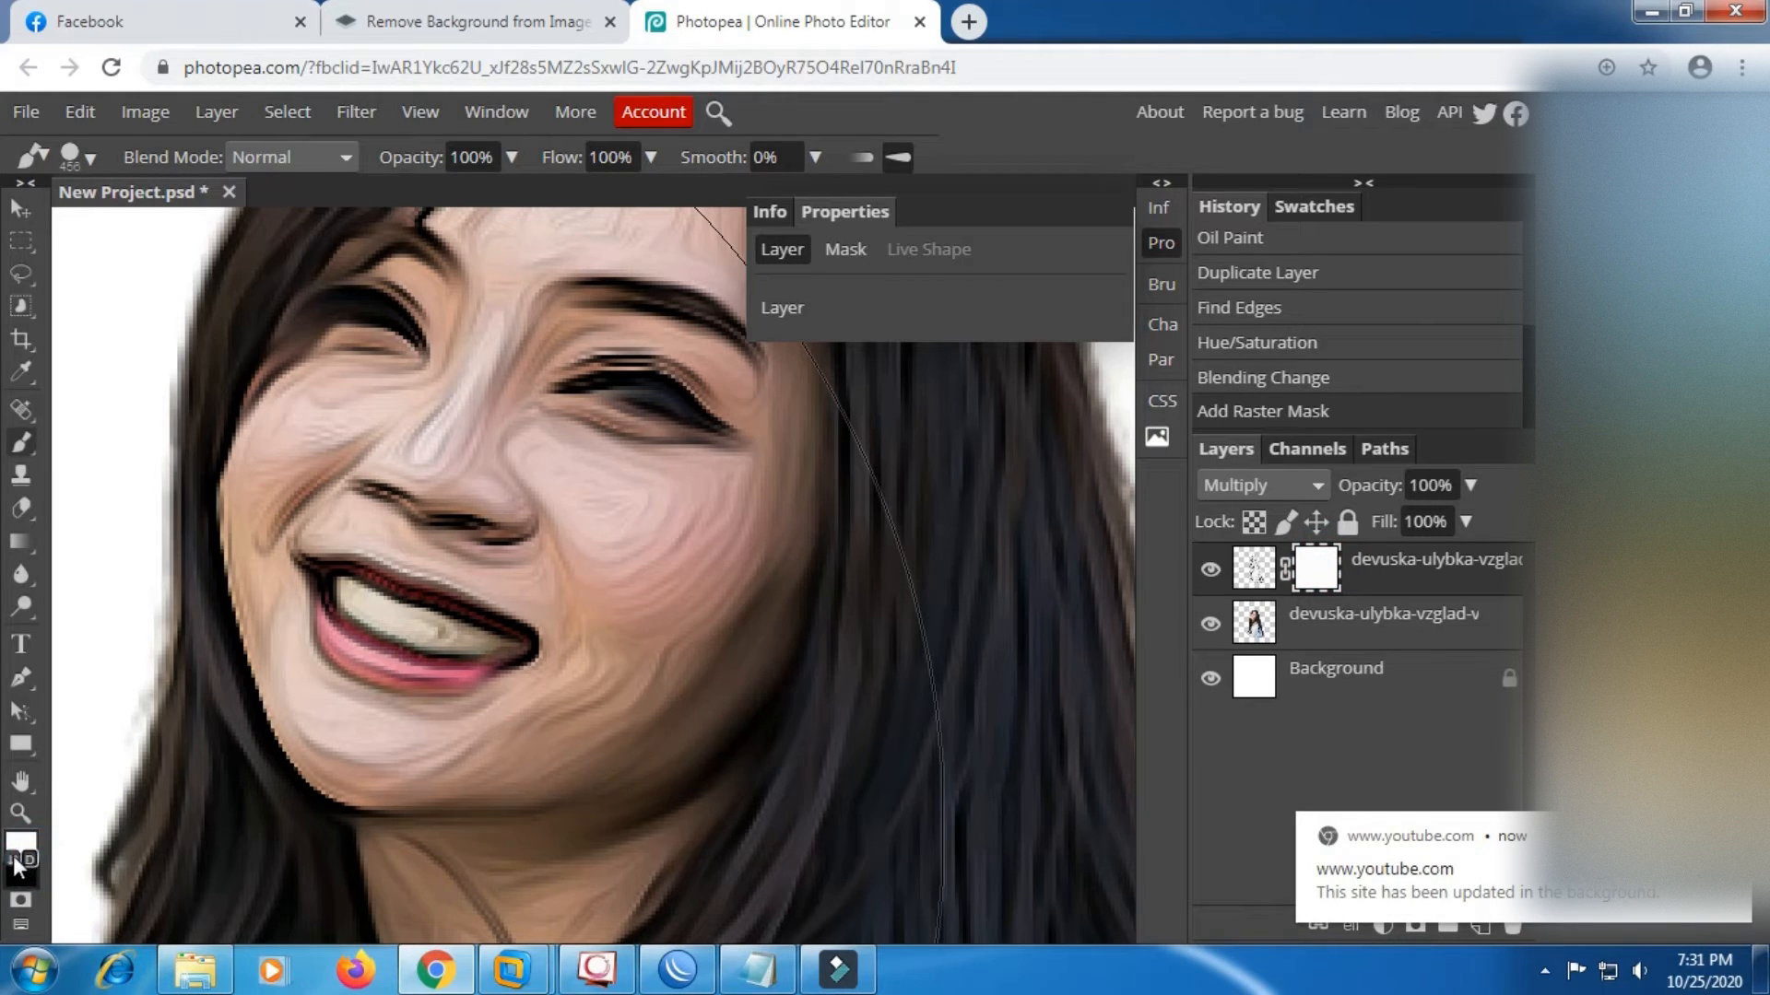
pyautogui.click(17, 859)
pyautogui.click(20, 842)
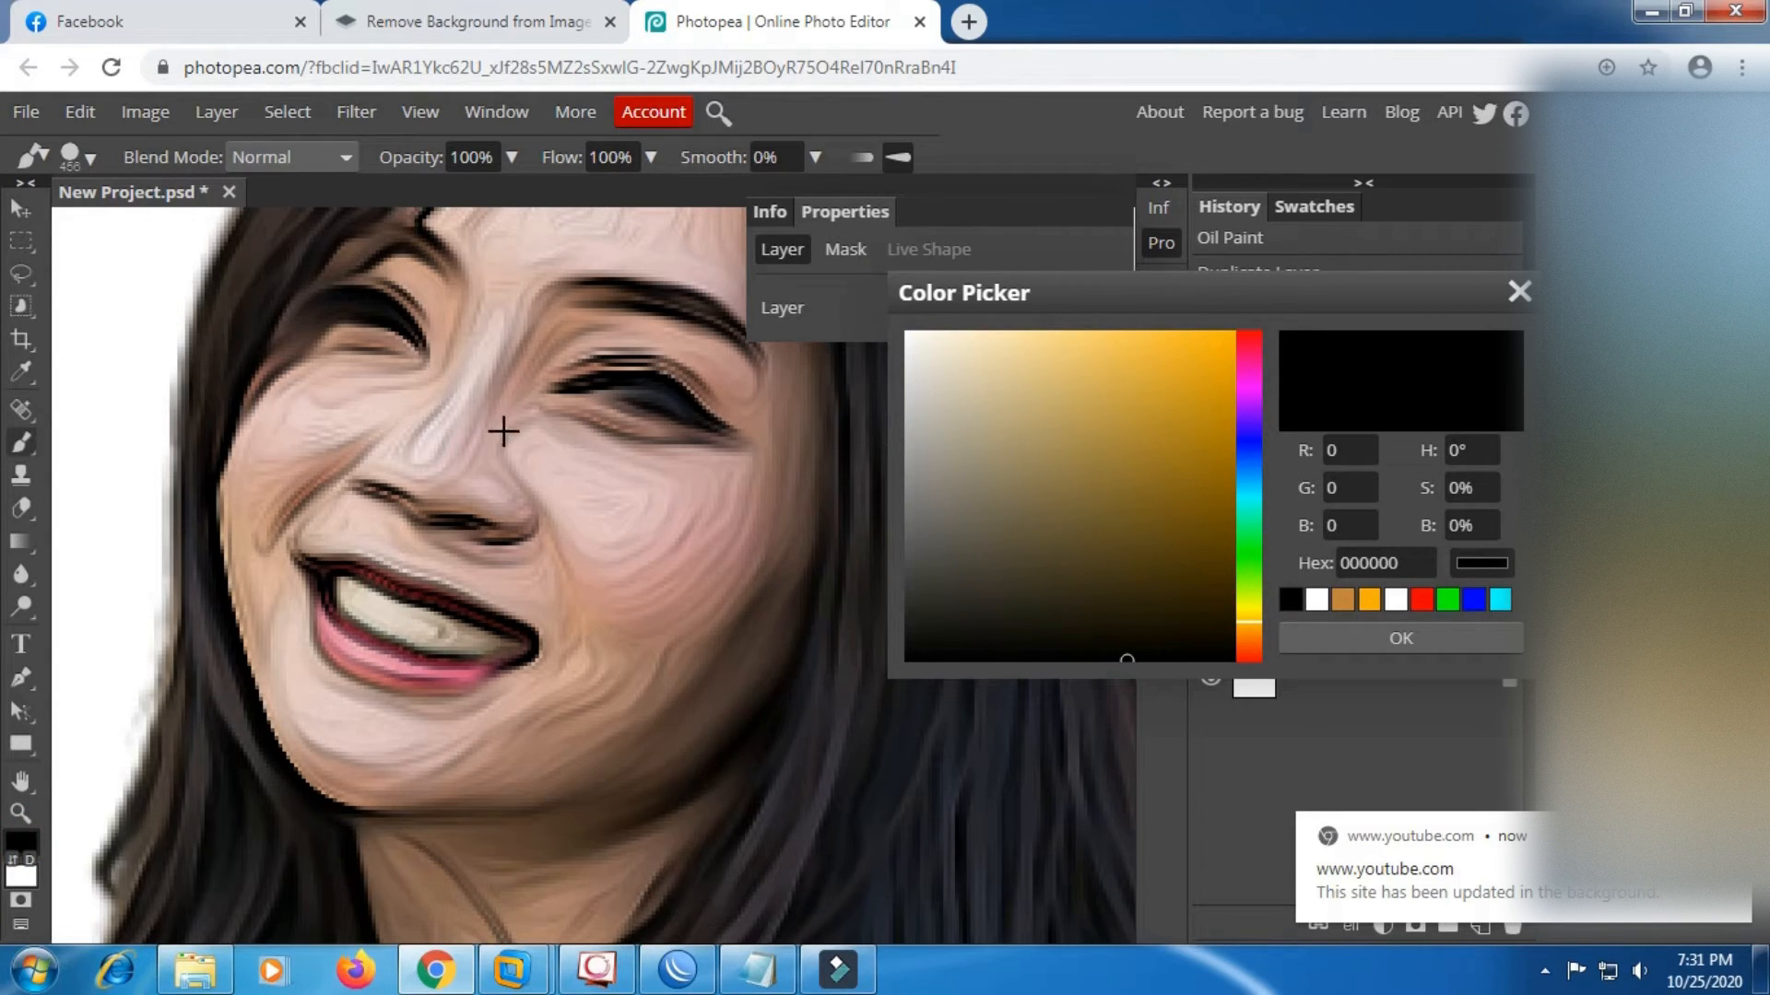
pyautogui.click(569, 443)
pyautogui.moveTo(938, 661); pyautogui.dragTo(900, 660)
pyautogui.moveTo(1248, 626); pyautogui.dragTo(1250, 681)
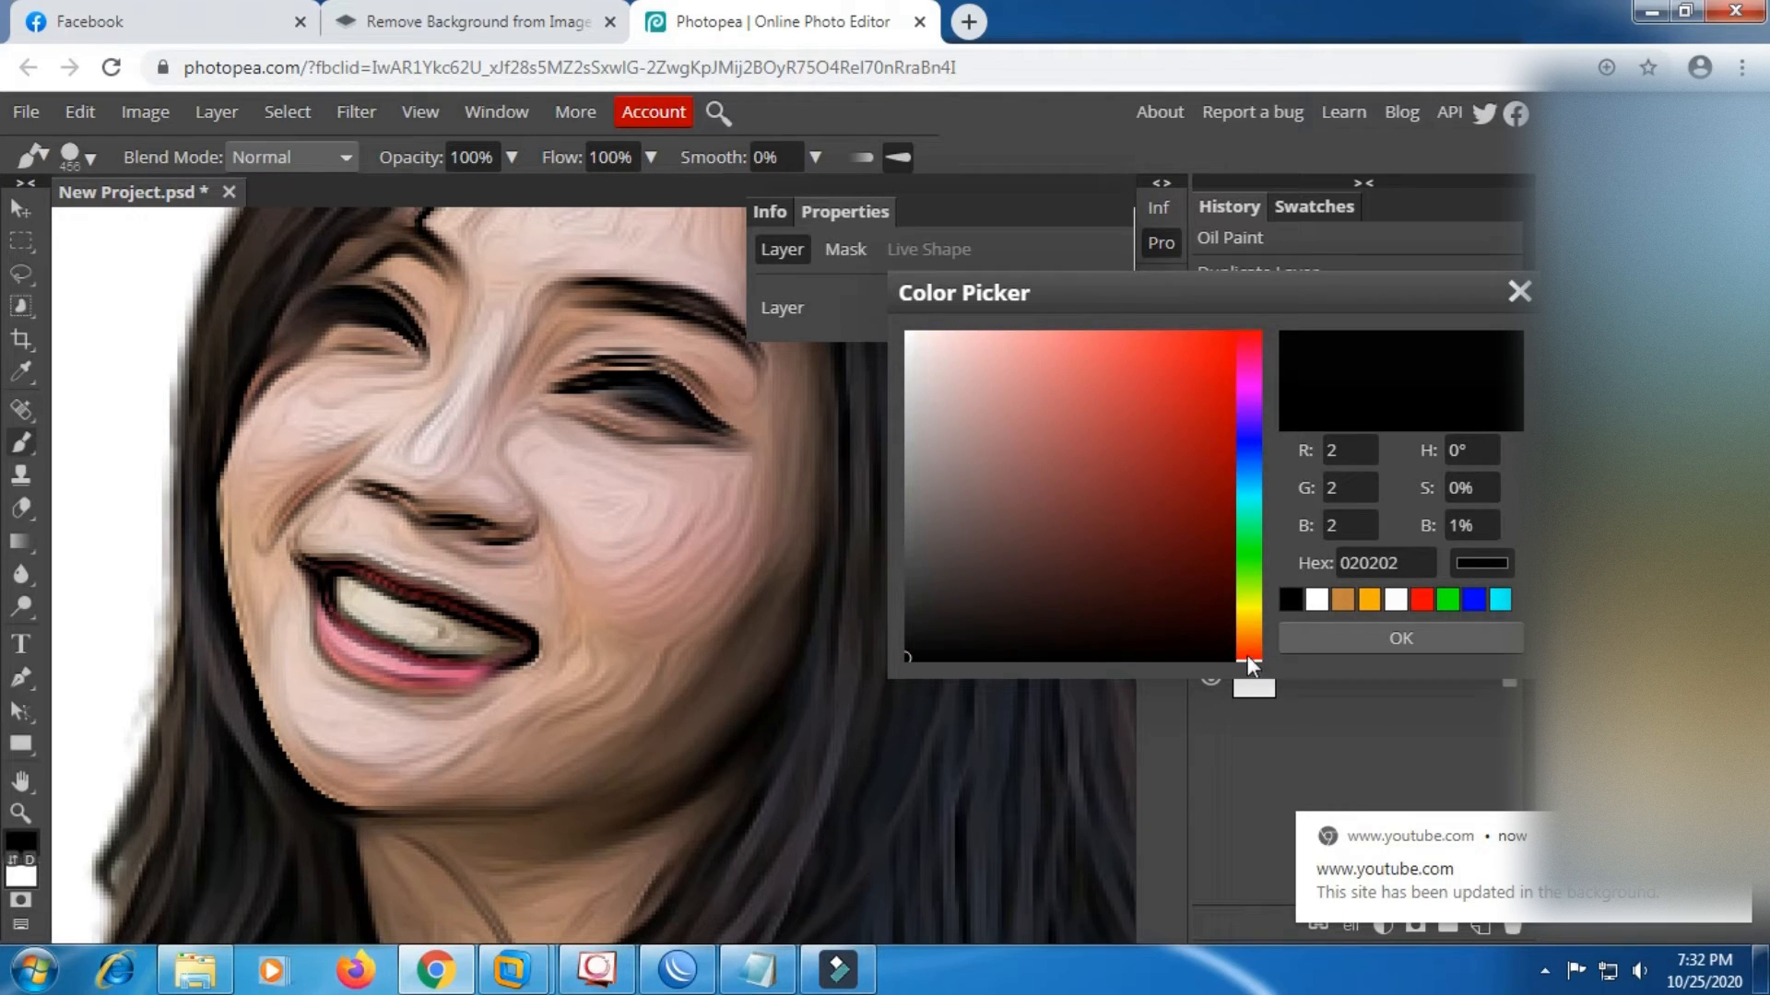
pyautogui.click(1414, 642)
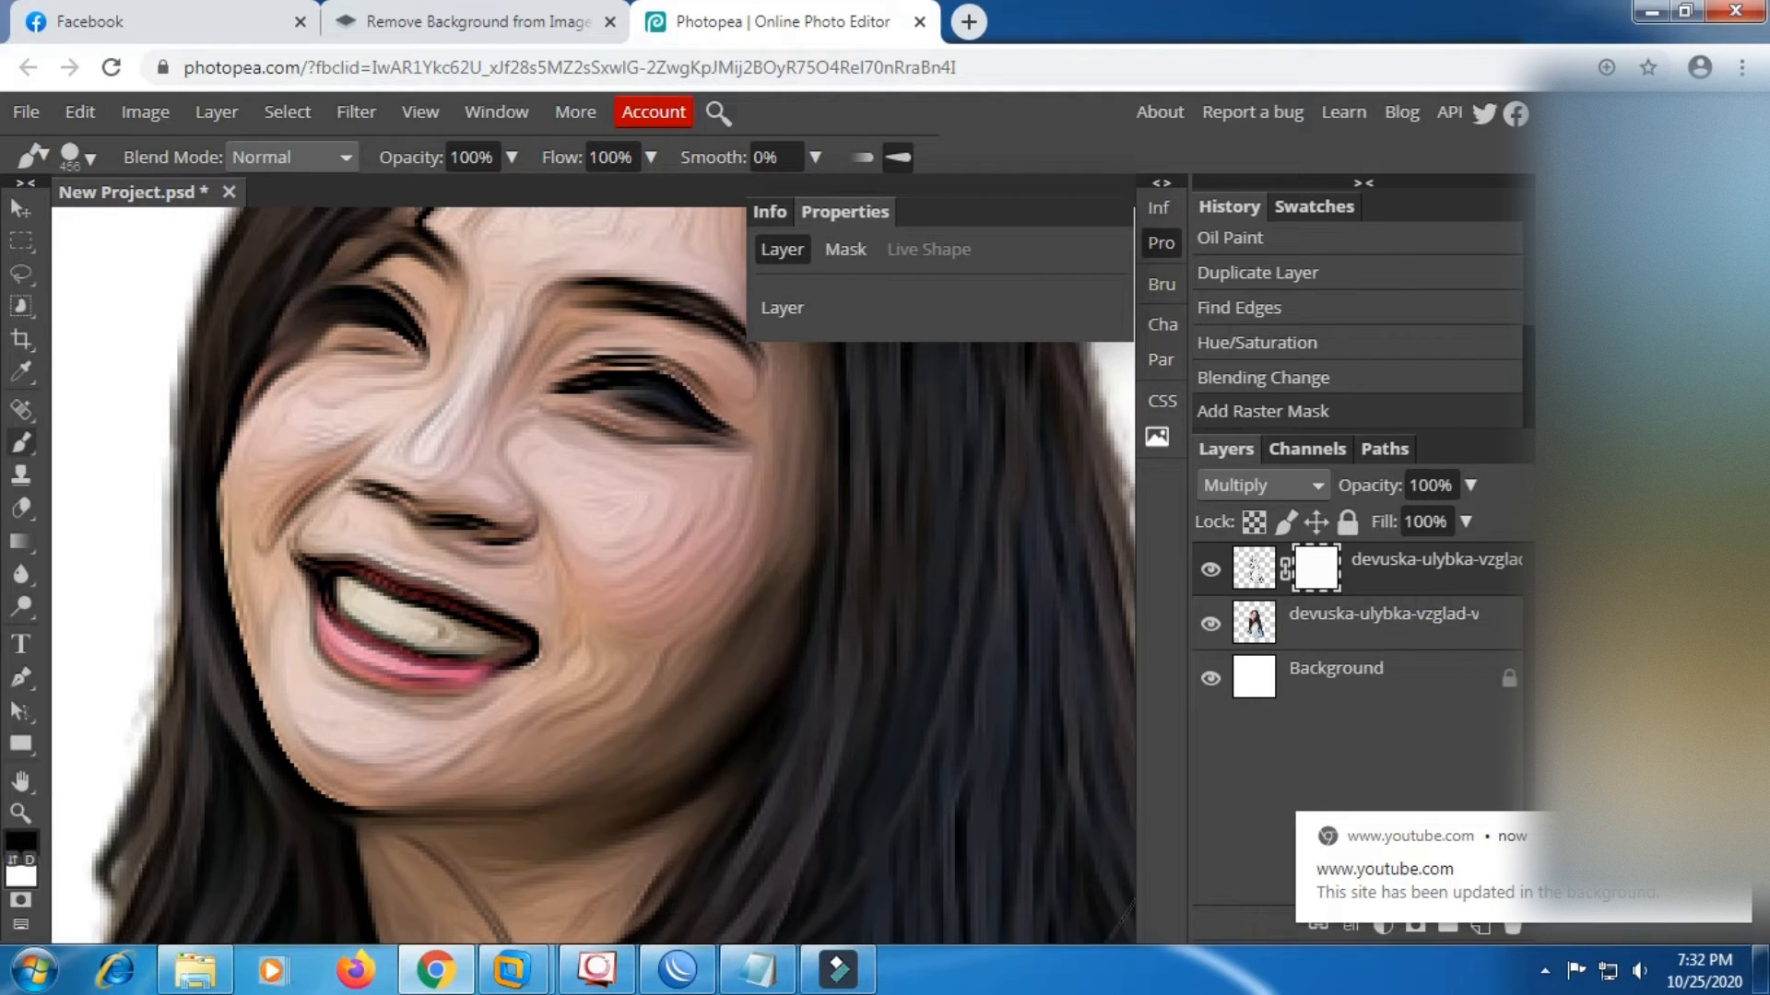
# Choose the hard round 24 brush preset and reduce its size to 10 px, keeping 100% hardness.
pyautogui.rightClick(505, 667)
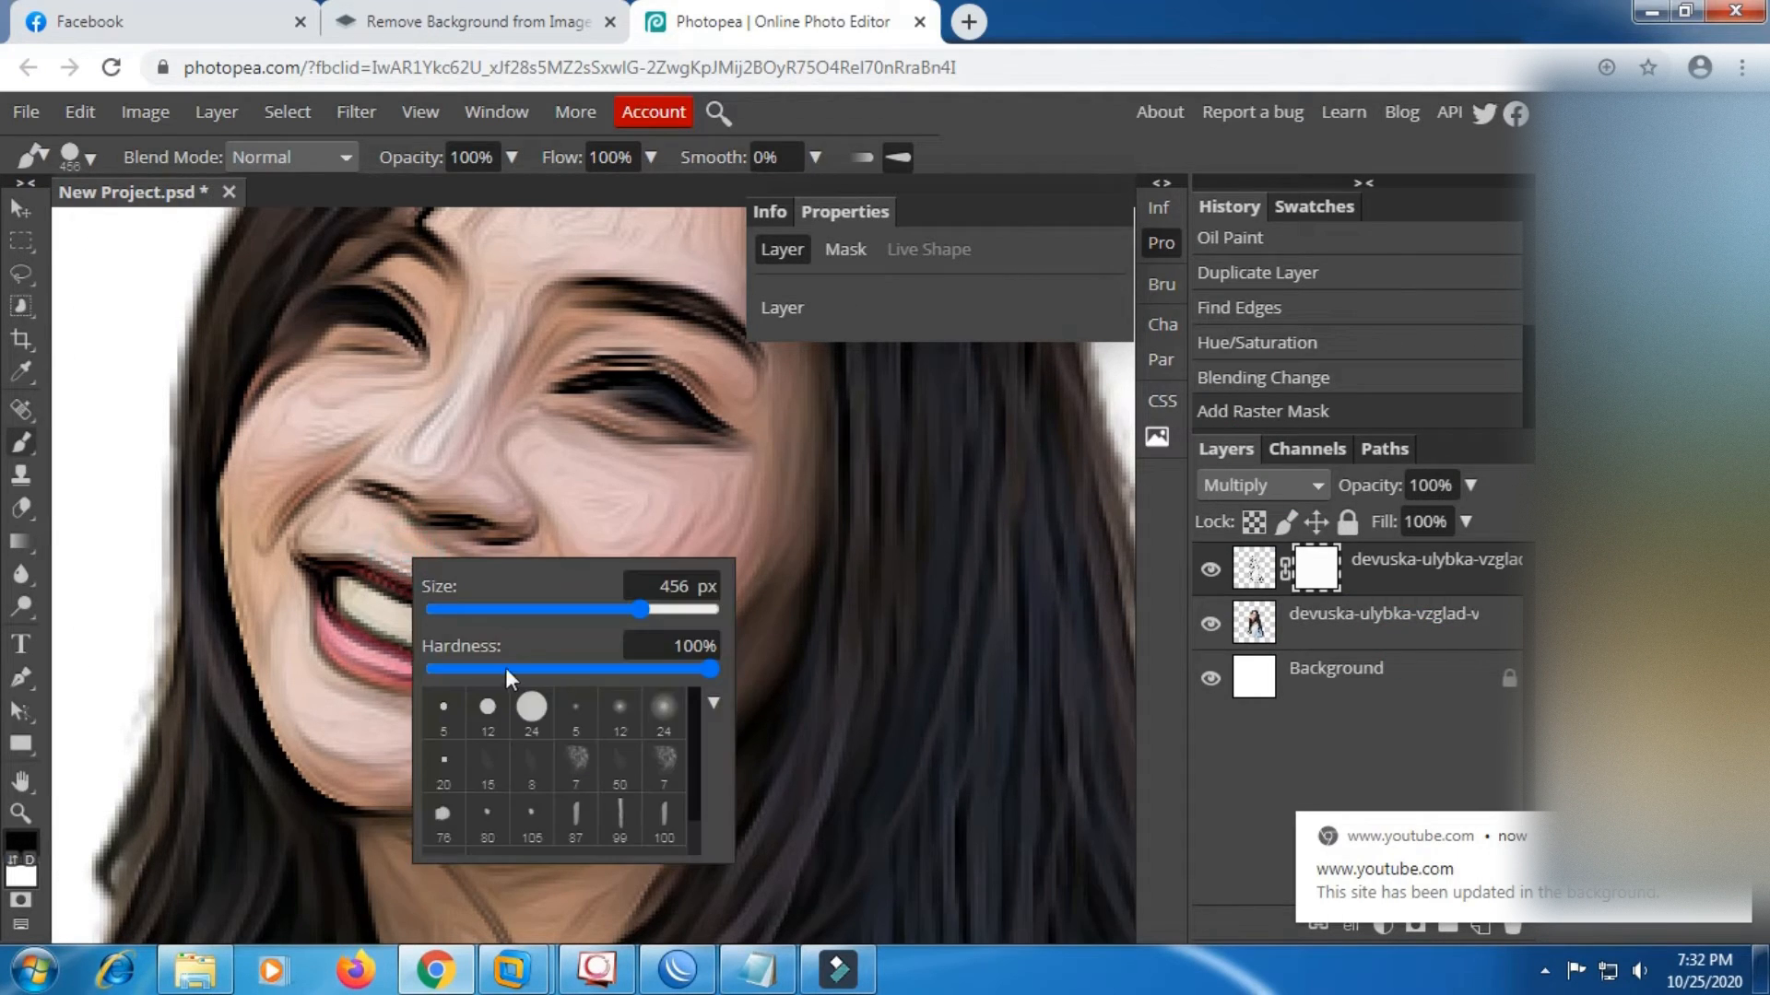
pyautogui.click(506, 612)
pyautogui.click(531, 706)
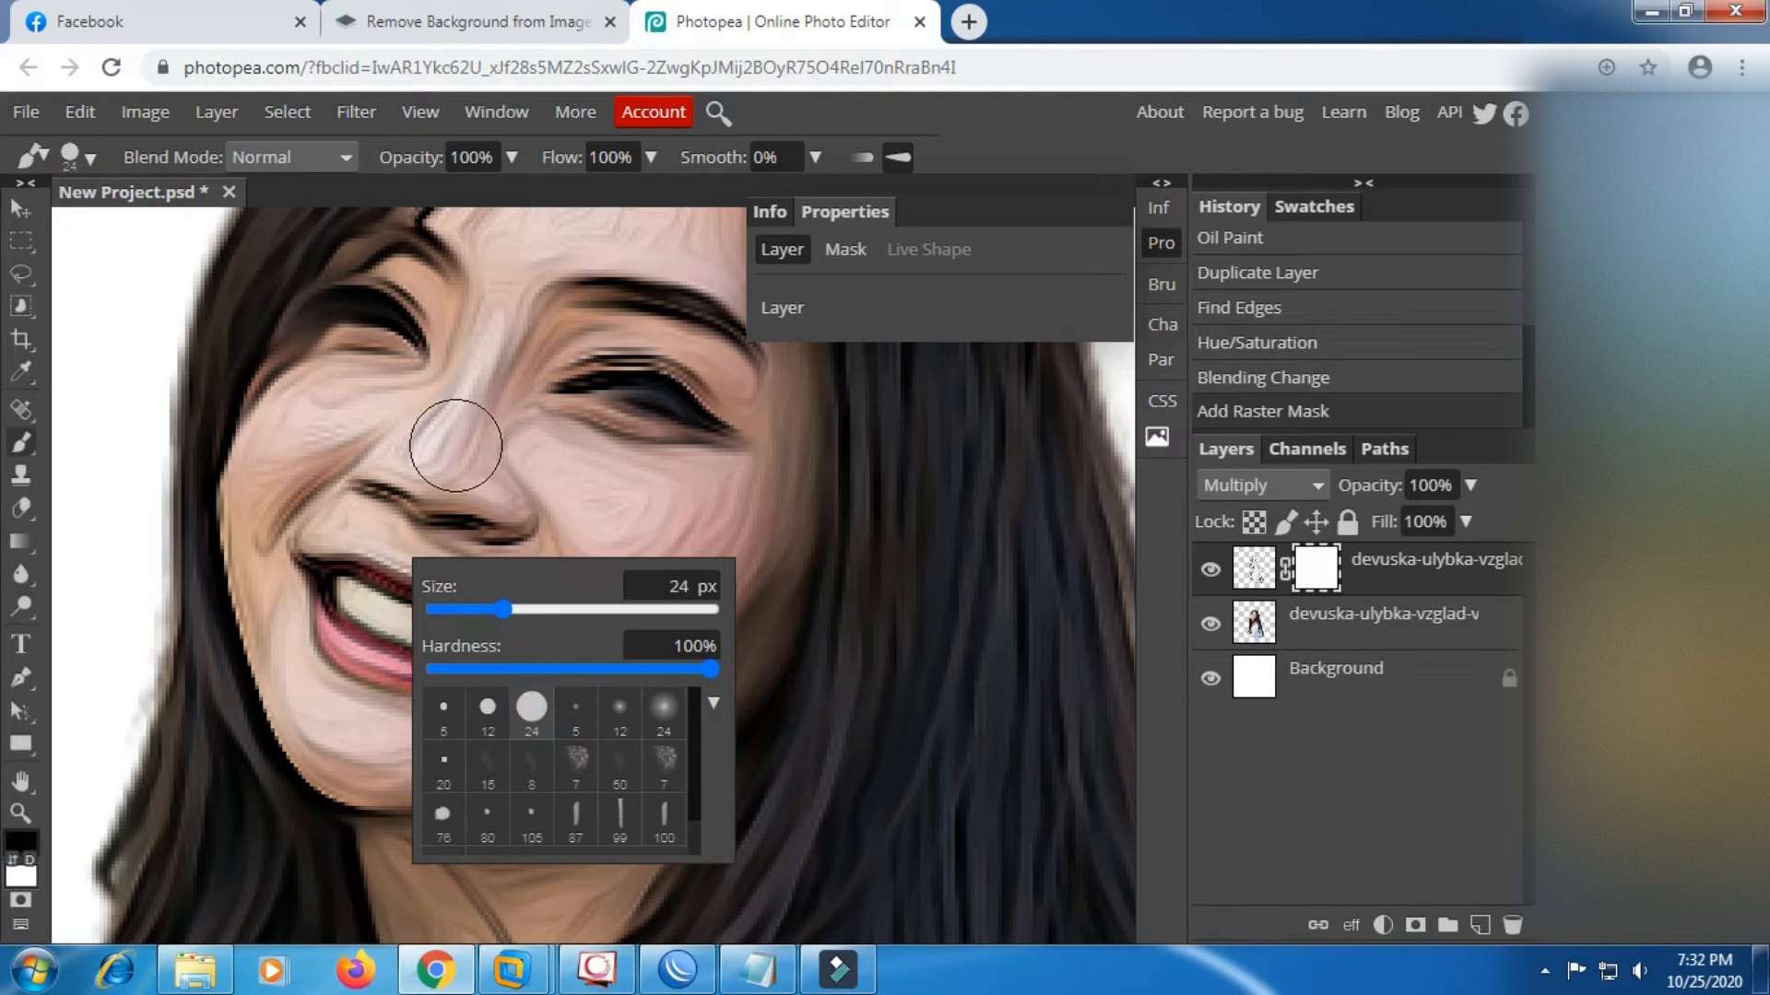
pyautogui.click(485, 609)
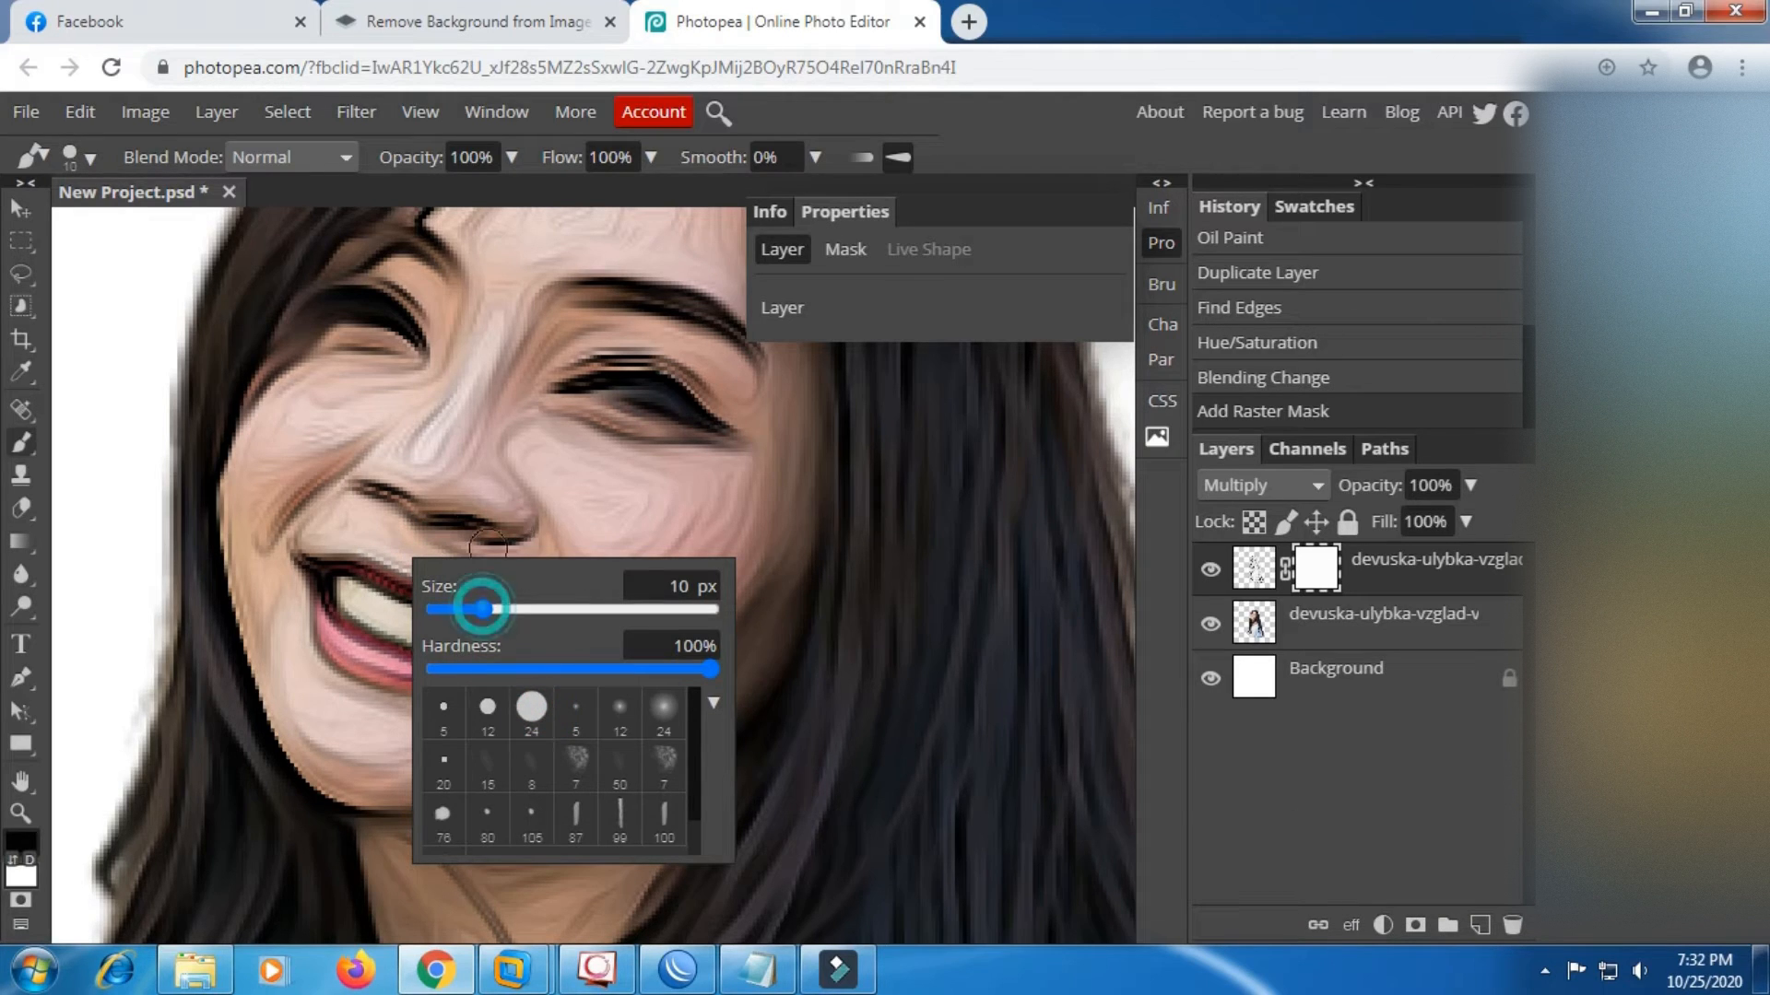
pyautogui.click(803, 99)
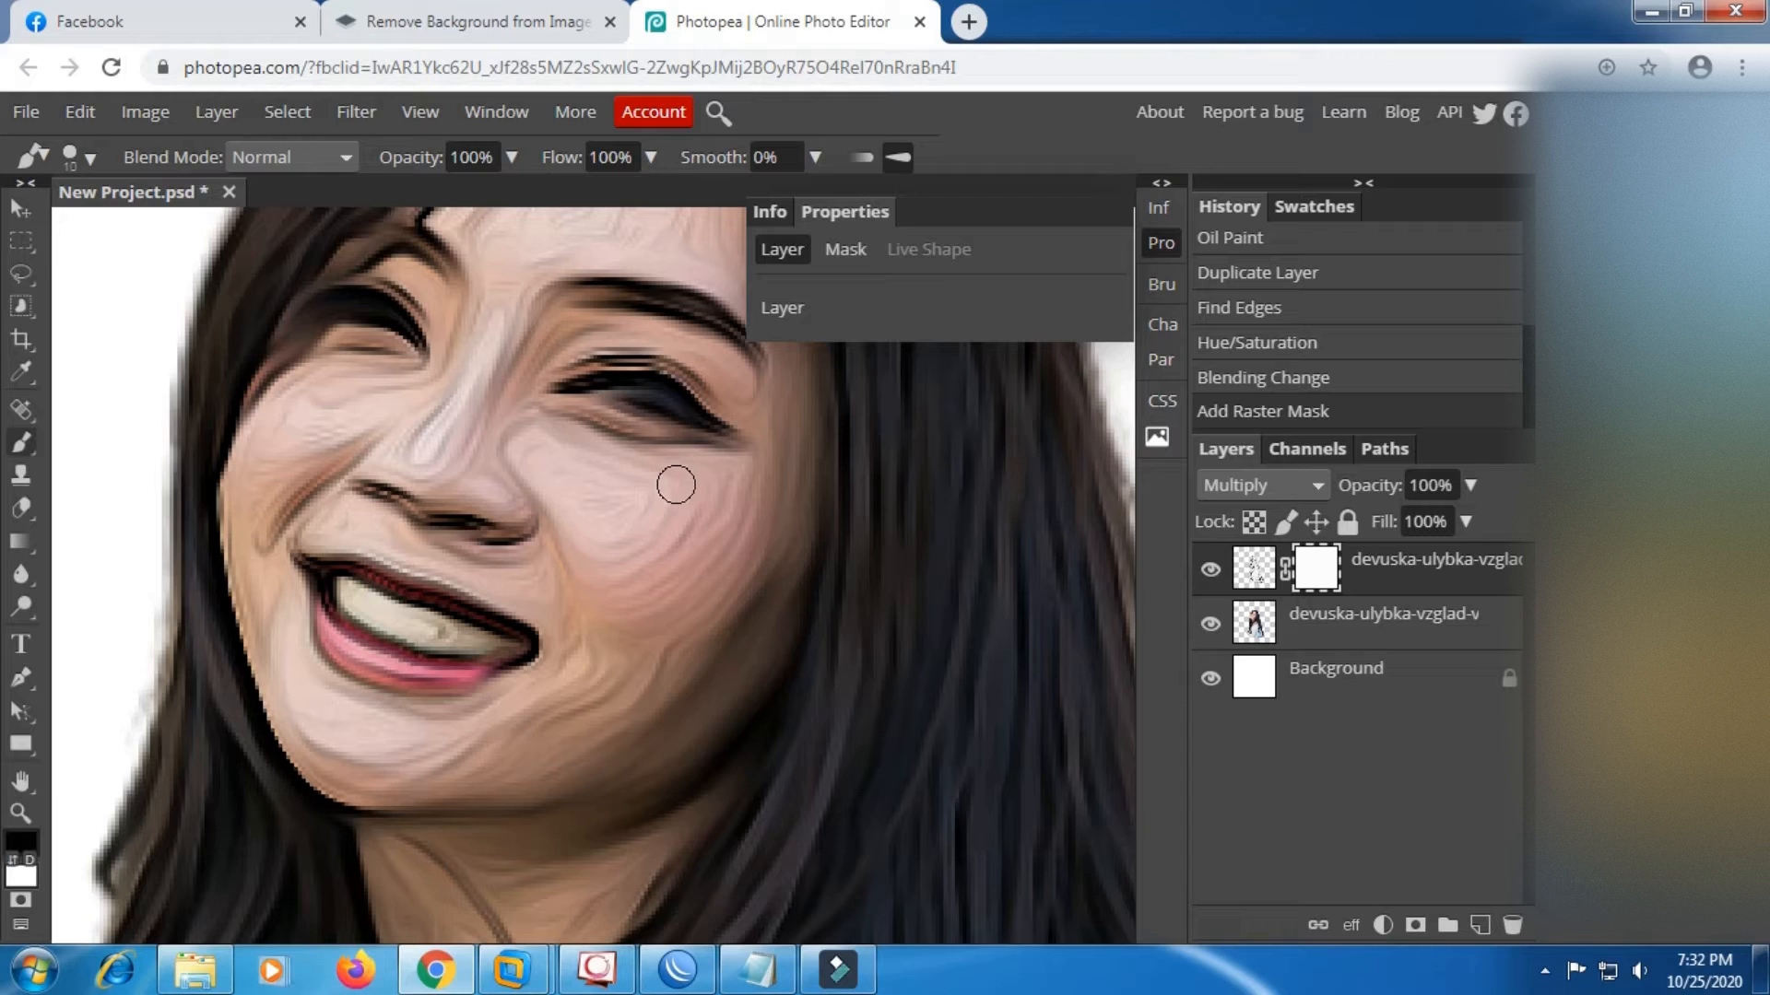
# Paint black on the mask over the woman's left cheek and jaw to hide the edge lines, enlarging the brush for the wider areas.
pyautogui.moveTo(707, 498); pyautogui.dragTo(658, 601)
pyautogui.moveTo(672, 525)
pyautogui.mouseDown()
pyautogui.moveTo(647, 558)
pyautogui.moveTo(722, 512)
pyautogui.mouseUp()
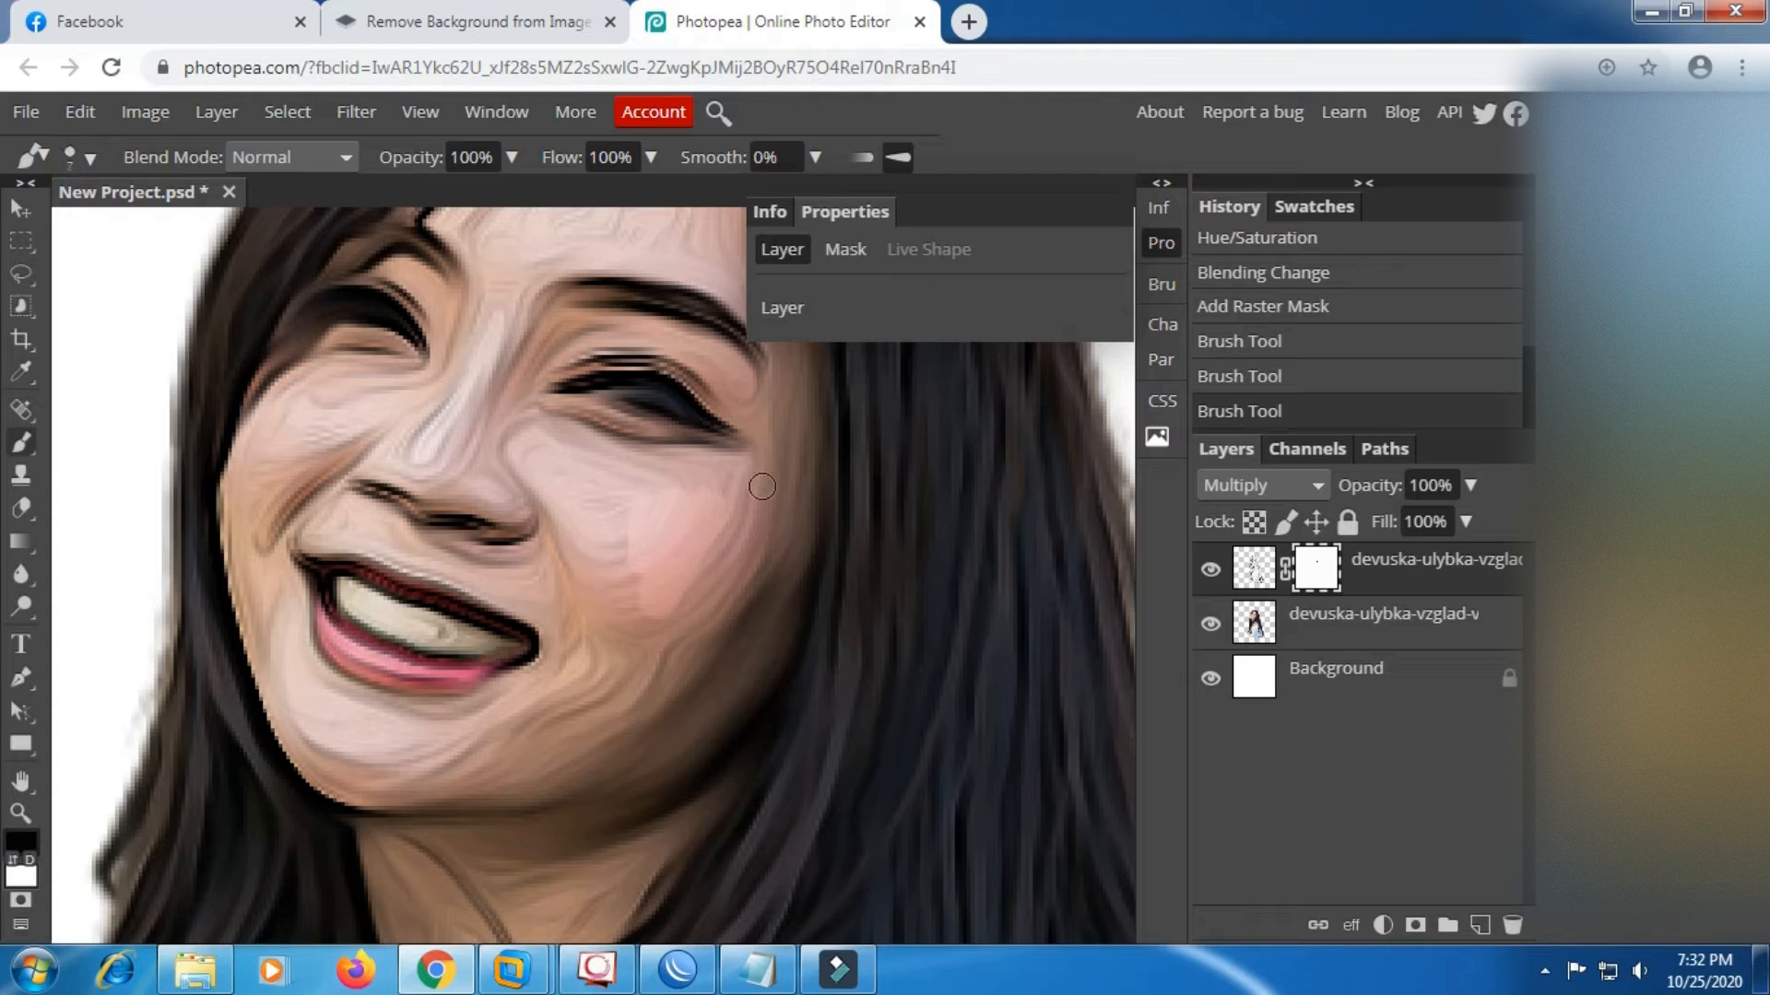
pyautogui.press(']')
pyautogui.press(']')
pyautogui.press(']')
pyautogui.press(']')
pyautogui.moveTo(772, 494)
pyautogui.mouseDown()
pyautogui.moveTo(733, 618)
pyautogui.moveTo(758, 584)
pyautogui.moveTo(662, 705)
pyautogui.moveTo(580, 755)
pyautogui.moveTo(660, 639)
pyautogui.moveTo(672, 541)
pyautogui.moveTo(580, 565)
pyautogui.moveTo(644, 617)
pyautogui.moveTo(618, 642)
pyautogui.mouseUp()
# Mask out the edge lines on the chin, right cheek and nose with a 15 px brush.
pyautogui.press('[')
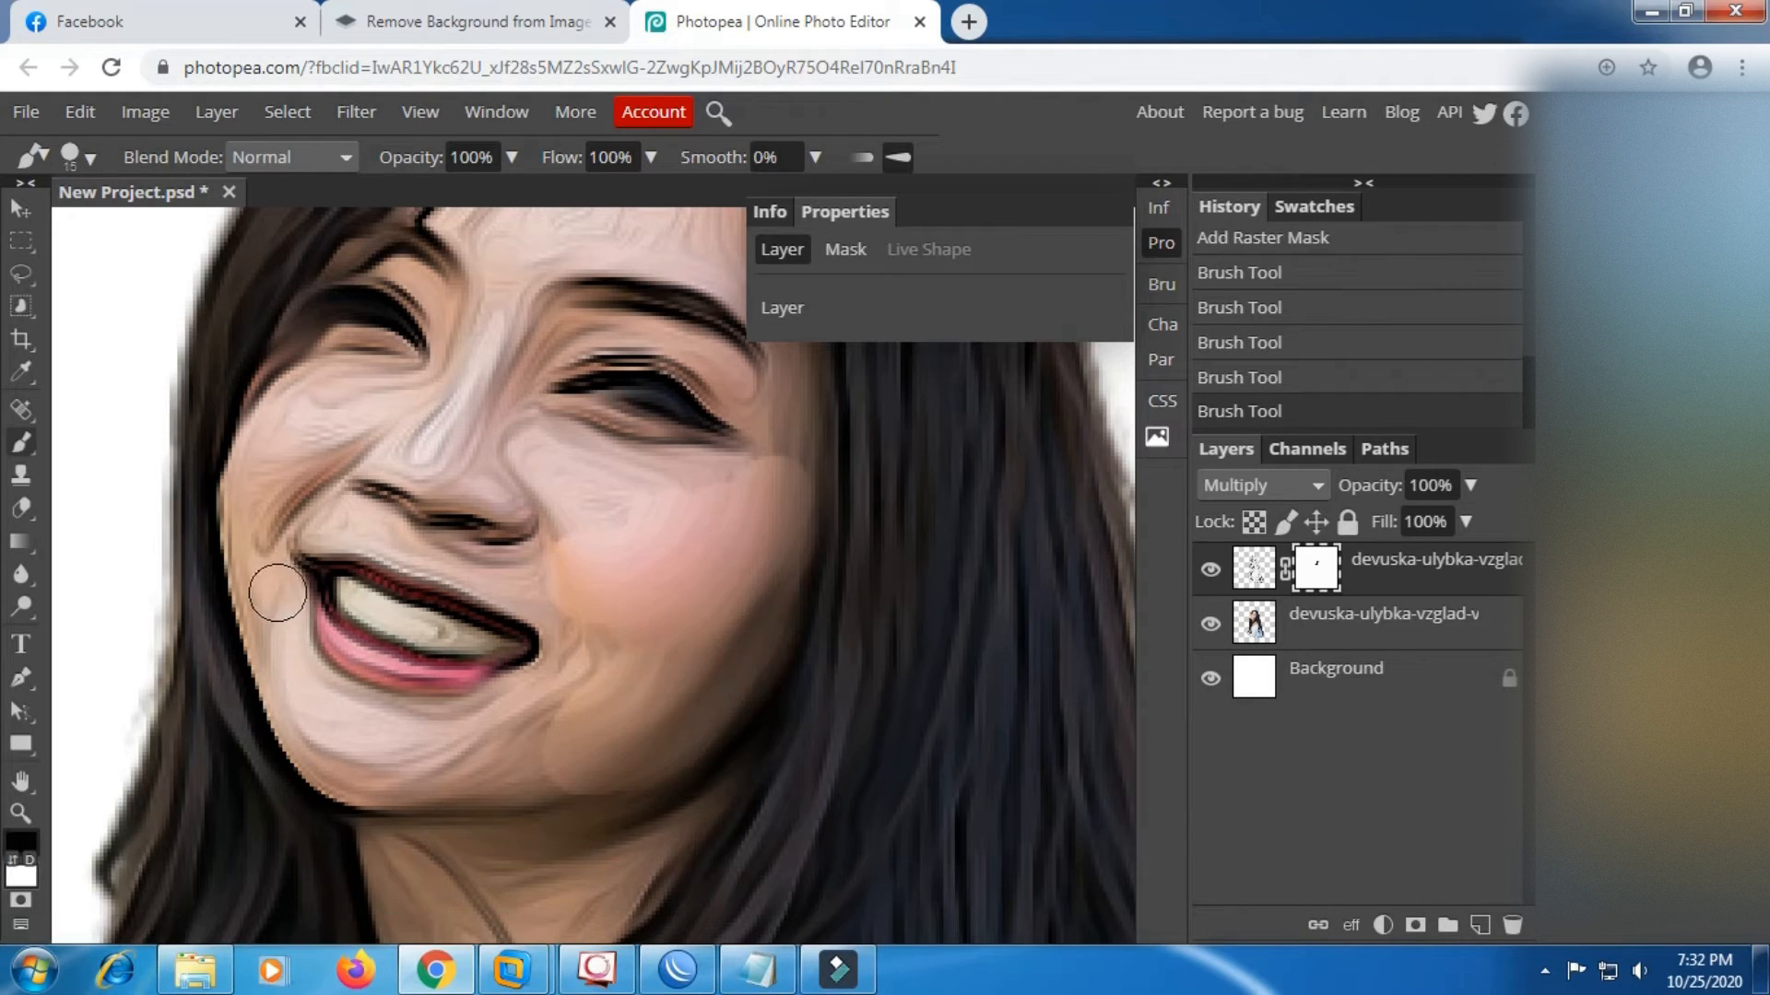
pyautogui.moveTo(268, 588); pyautogui.dragTo(333, 730)
pyautogui.moveTo(268, 629)
pyautogui.mouseDown()
pyautogui.moveTo(321, 743)
pyautogui.moveTo(362, 766)
pyautogui.moveTo(482, 772)
pyautogui.moveTo(544, 753)
pyautogui.moveTo(574, 717)
pyautogui.moveTo(344, 722)
pyautogui.mouseUp()
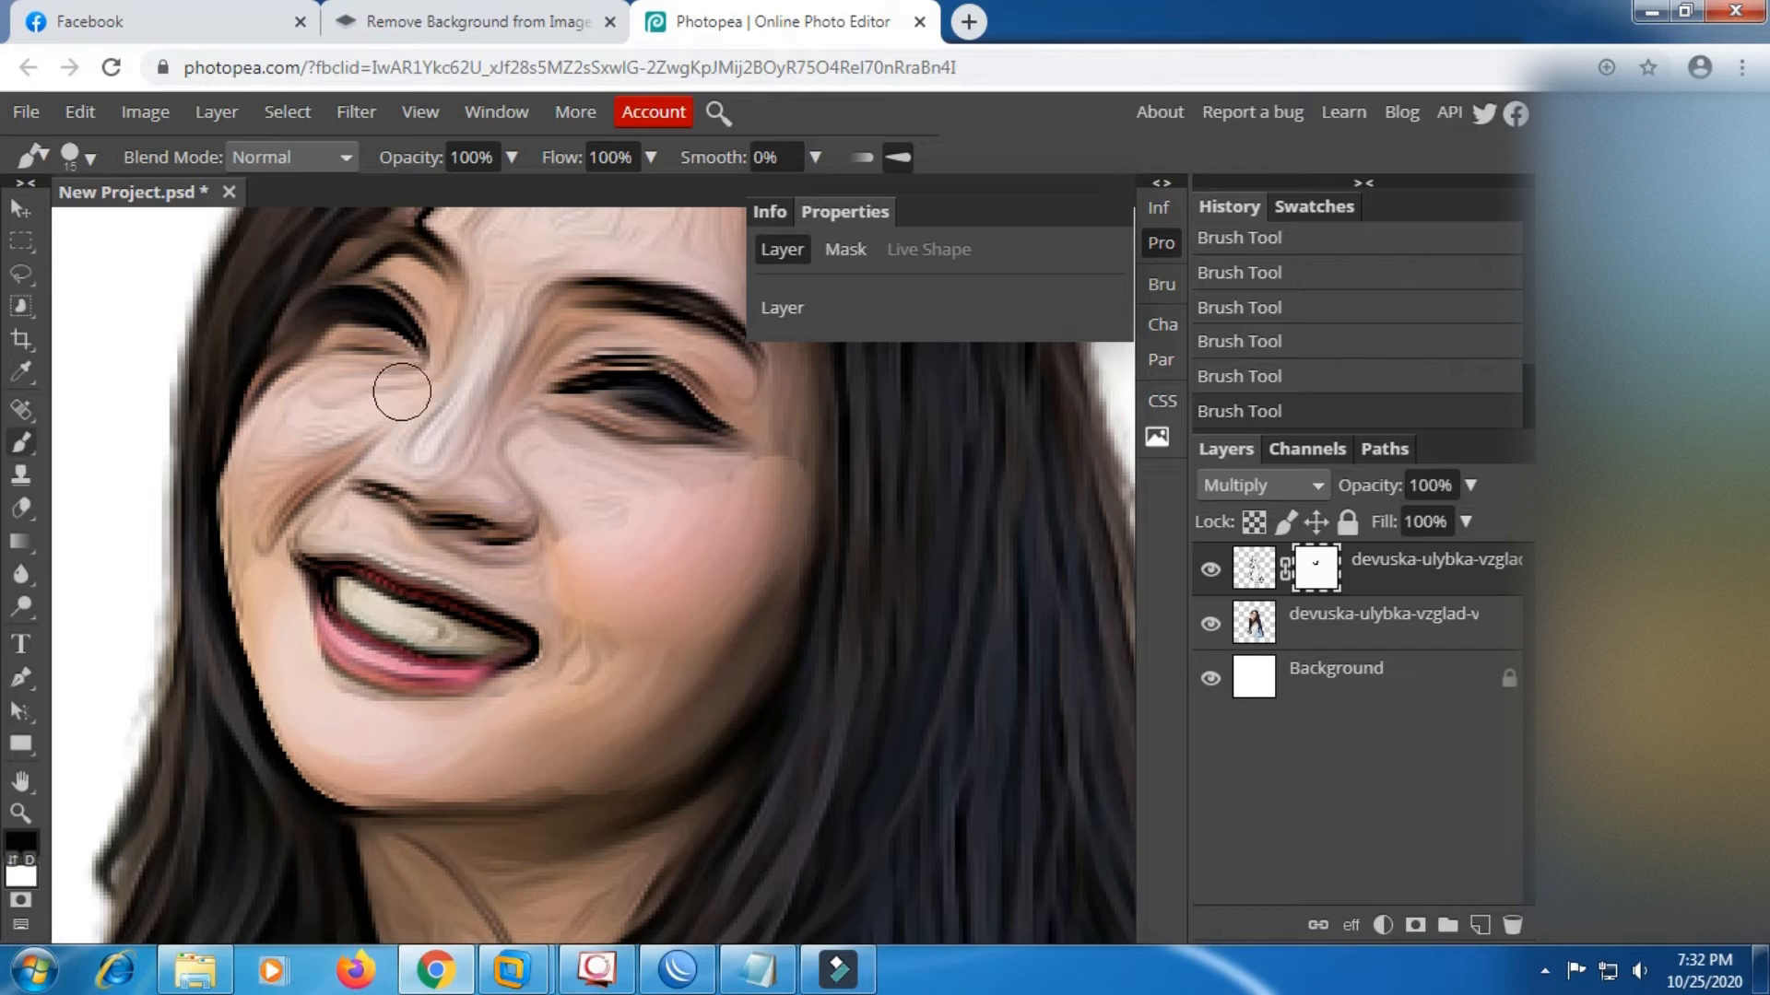
pyautogui.moveTo(398, 390)
pyautogui.mouseDown()
pyautogui.moveTo(309, 394)
pyautogui.moveTo(272, 487)
pyautogui.moveTo(367, 408)
pyautogui.moveTo(265, 537)
pyautogui.moveTo(307, 484)
pyautogui.moveTo(548, 555)
pyautogui.moveTo(442, 547)
pyautogui.moveTo(416, 523)
pyautogui.moveTo(487, 329)
pyautogui.moveTo(372, 489)
pyautogui.moveTo(563, 537)
pyautogui.moveTo(482, 449)
pyautogui.moveTo(597, 581)
pyautogui.moveTo(623, 647)
pyautogui.moveTo(611, 690)
pyautogui.moveTo(595, 687)
pyautogui.moveTo(587, 630)
pyautogui.moveTo(564, 679)
pyautogui.moveTo(479, 724)
pyautogui.moveTo(397, 736)
pyautogui.moveTo(328, 703)
pyautogui.mouseUp()
# Mask out the edge lines across the forehead up to the hairline.
pyautogui.scroll(2, 541, 513)
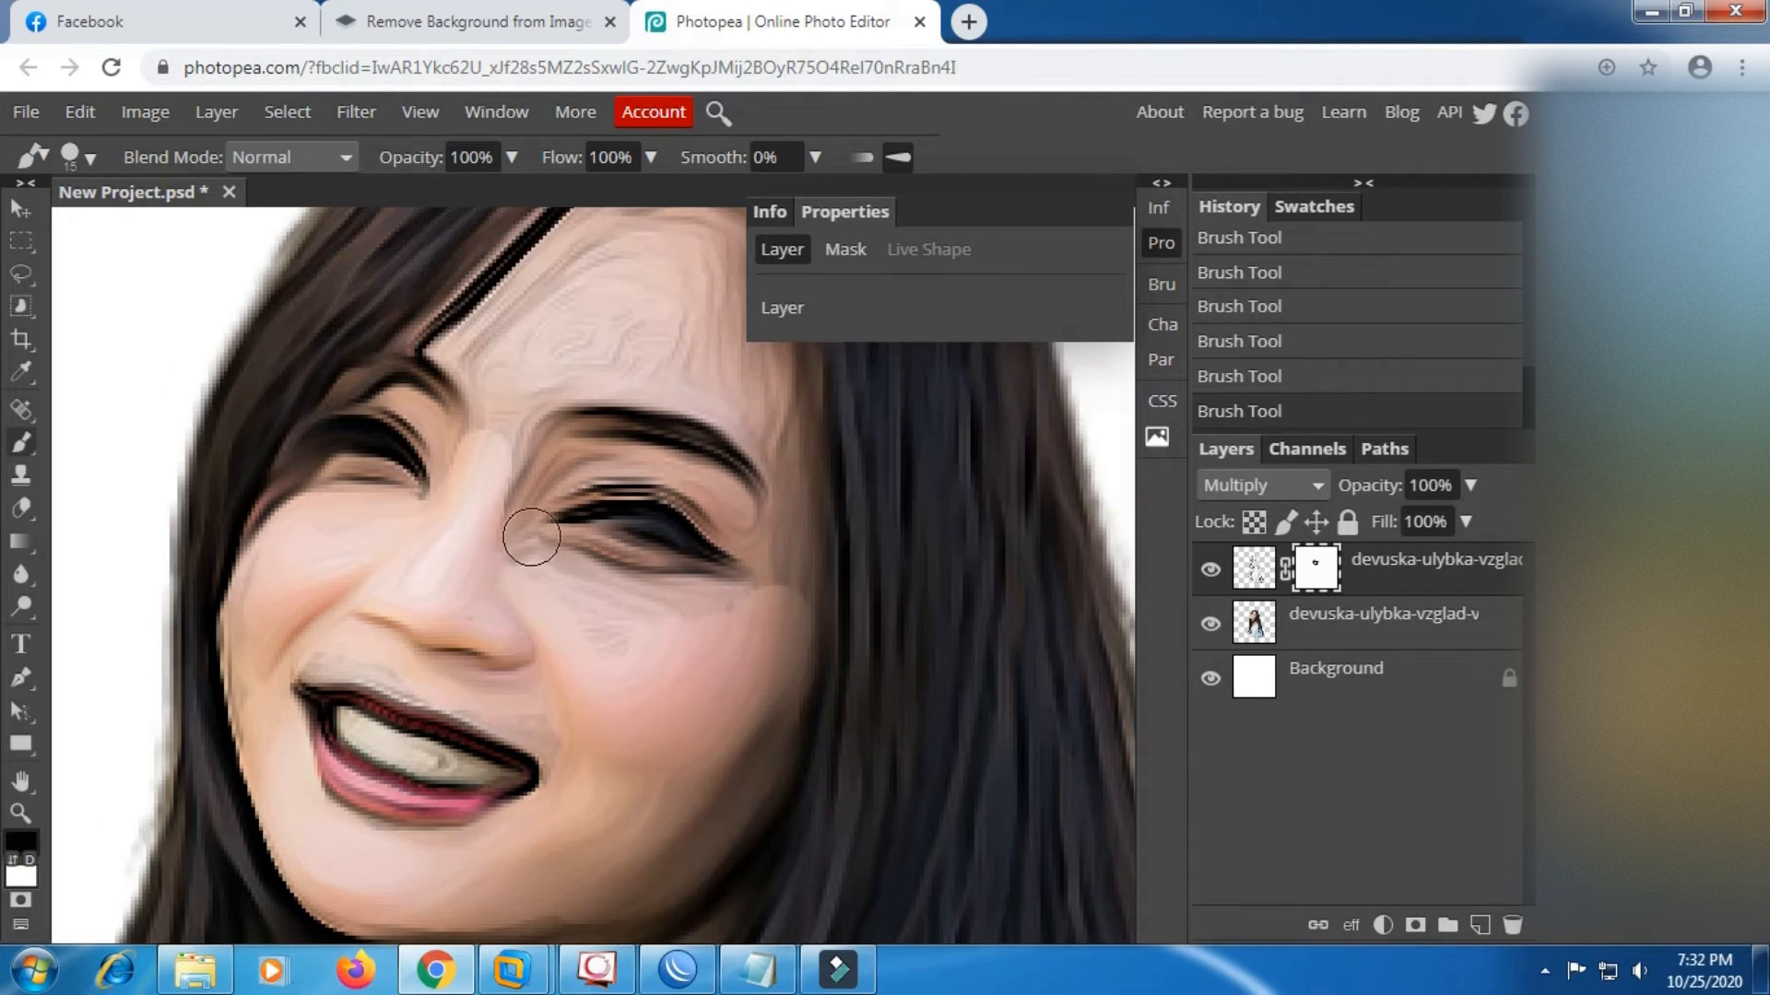
pyautogui.scroll(2, 599, 368)
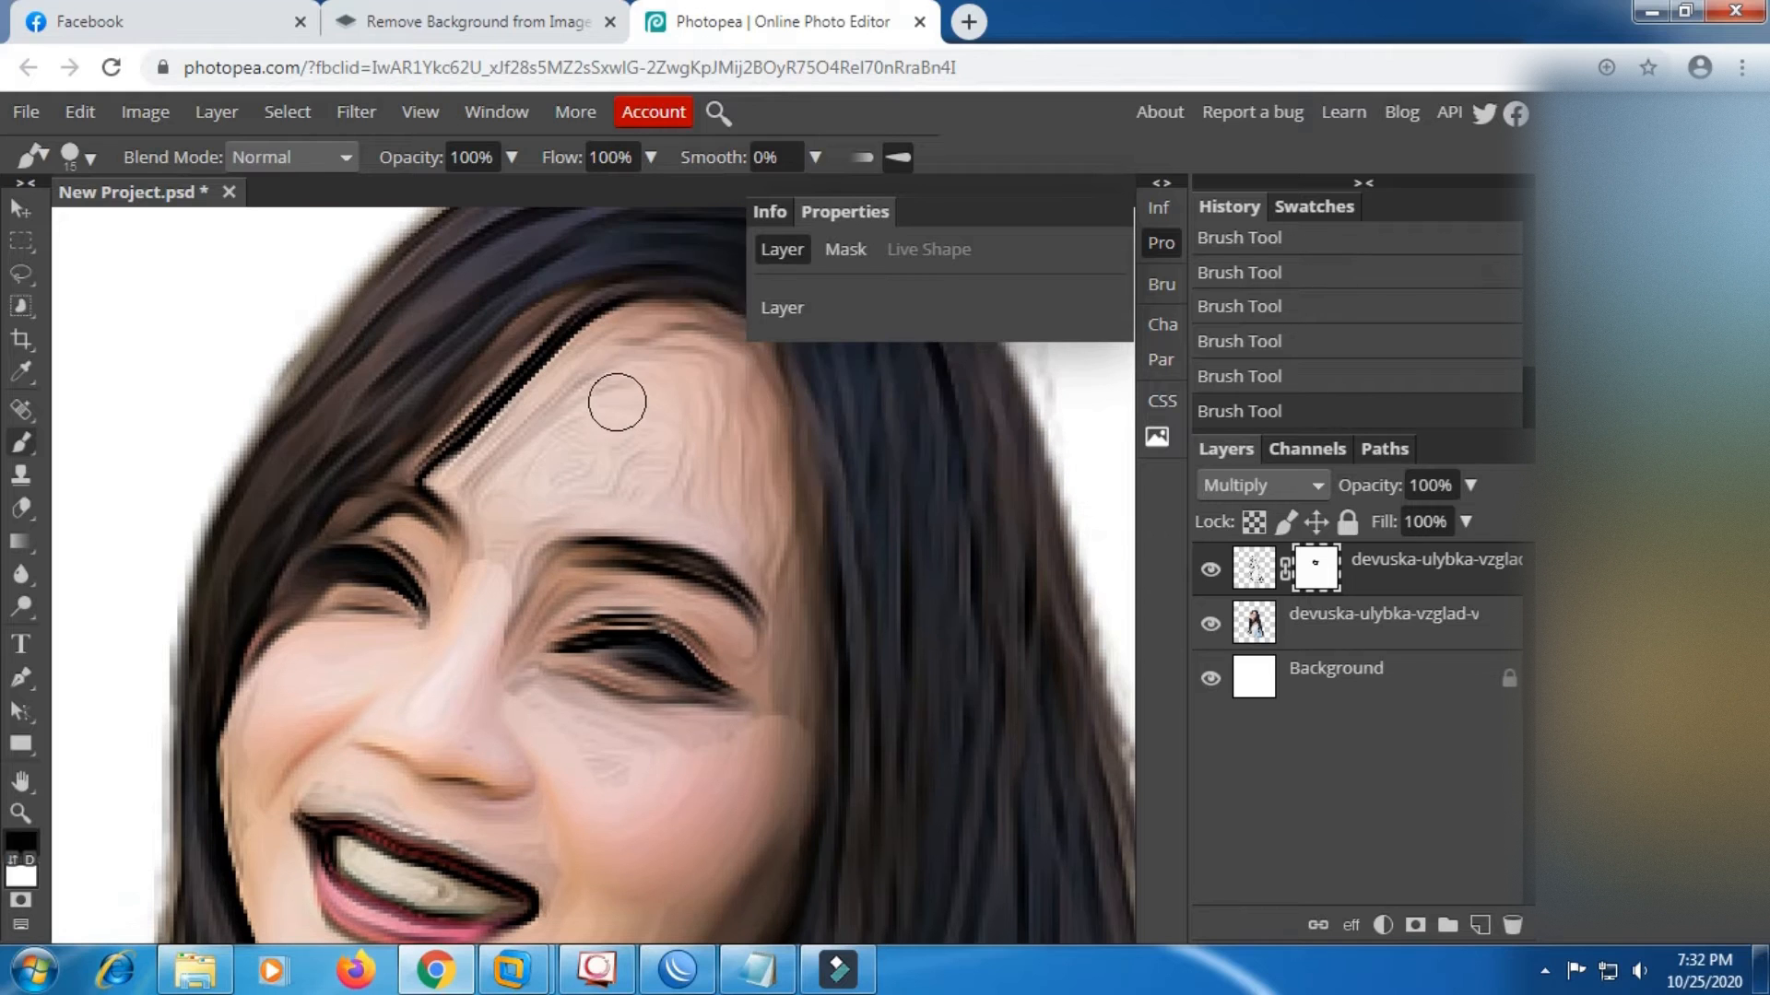
pyautogui.moveTo(653, 362)
pyautogui.mouseDown()
pyautogui.moveTo(672, 347)
pyautogui.moveTo(549, 406)
pyautogui.moveTo(497, 462)
pyautogui.moveTo(603, 410)
pyautogui.moveTo(680, 340)
pyautogui.moveTo(723, 379)
pyautogui.moveTo(766, 489)
pyautogui.moveTo(768, 555)
pyautogui.moveTo(691, 494)
pyautogui.moveTo(562, 502)
pyautogui.mouseUp()
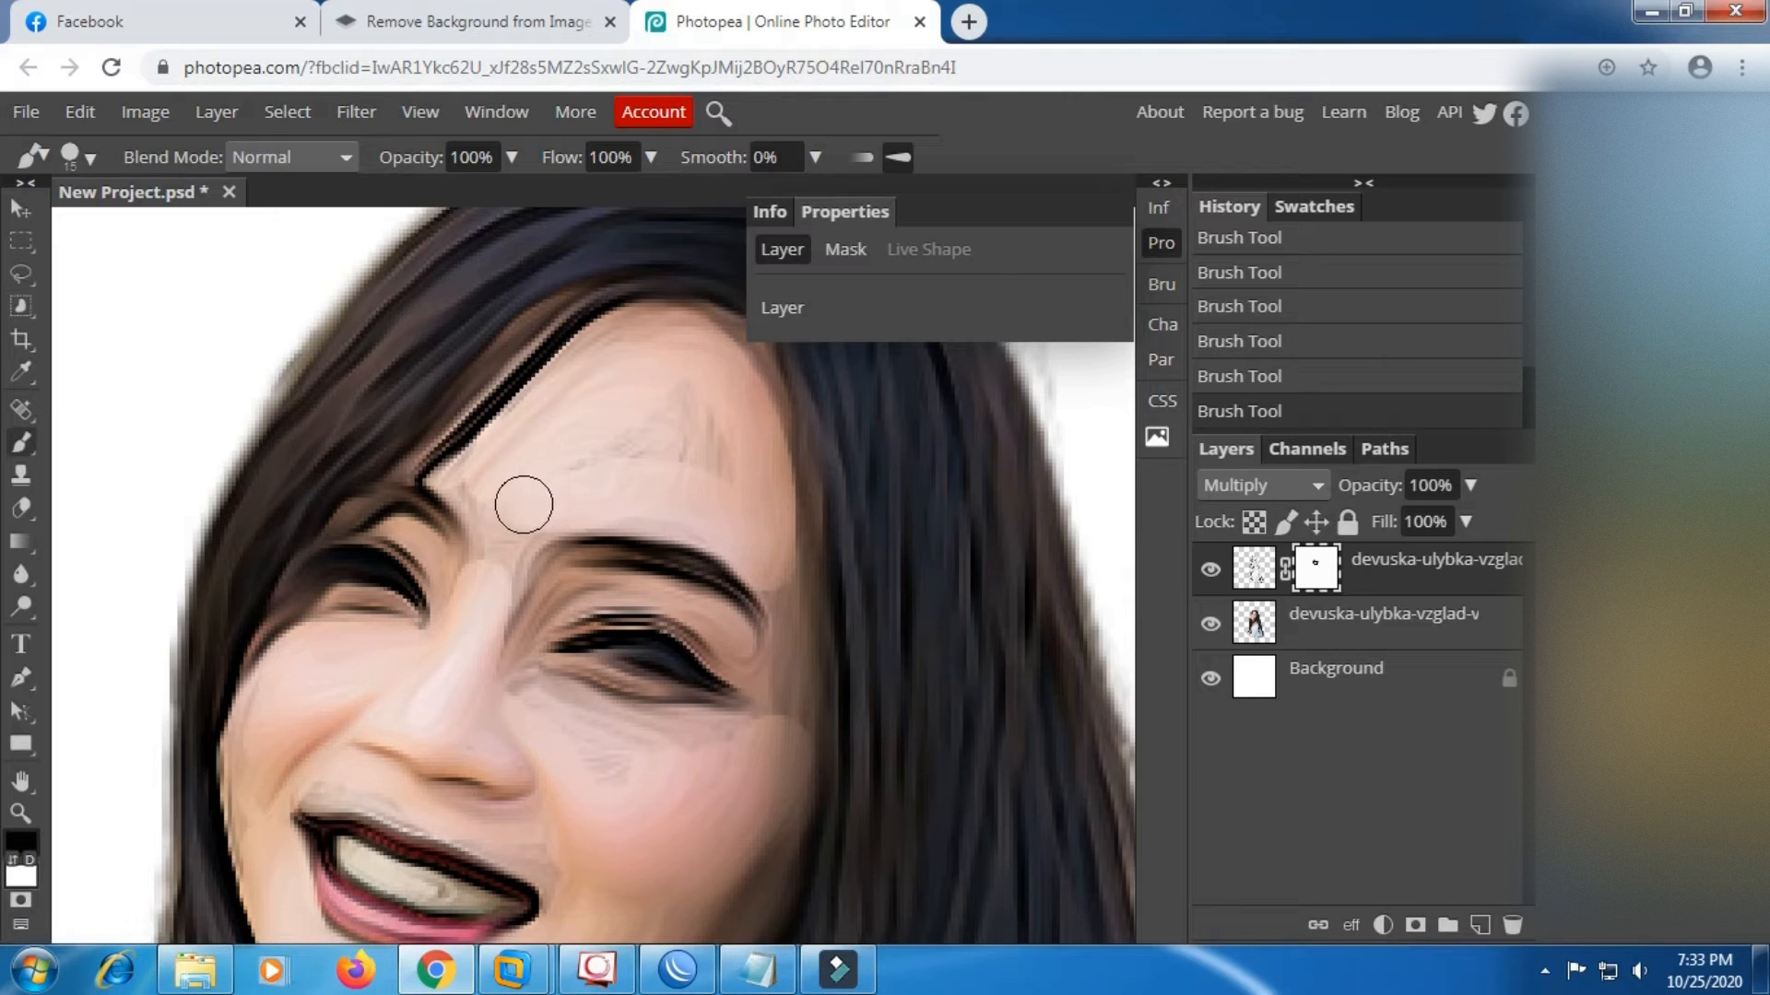
# Mask out the lines on the left temple, between brow and eye, and across the nose bridge with a smaller brush.
pyautogui.scroll(-2, 824, 555)
pyautogui.press('[')
pyautogui.press('[')
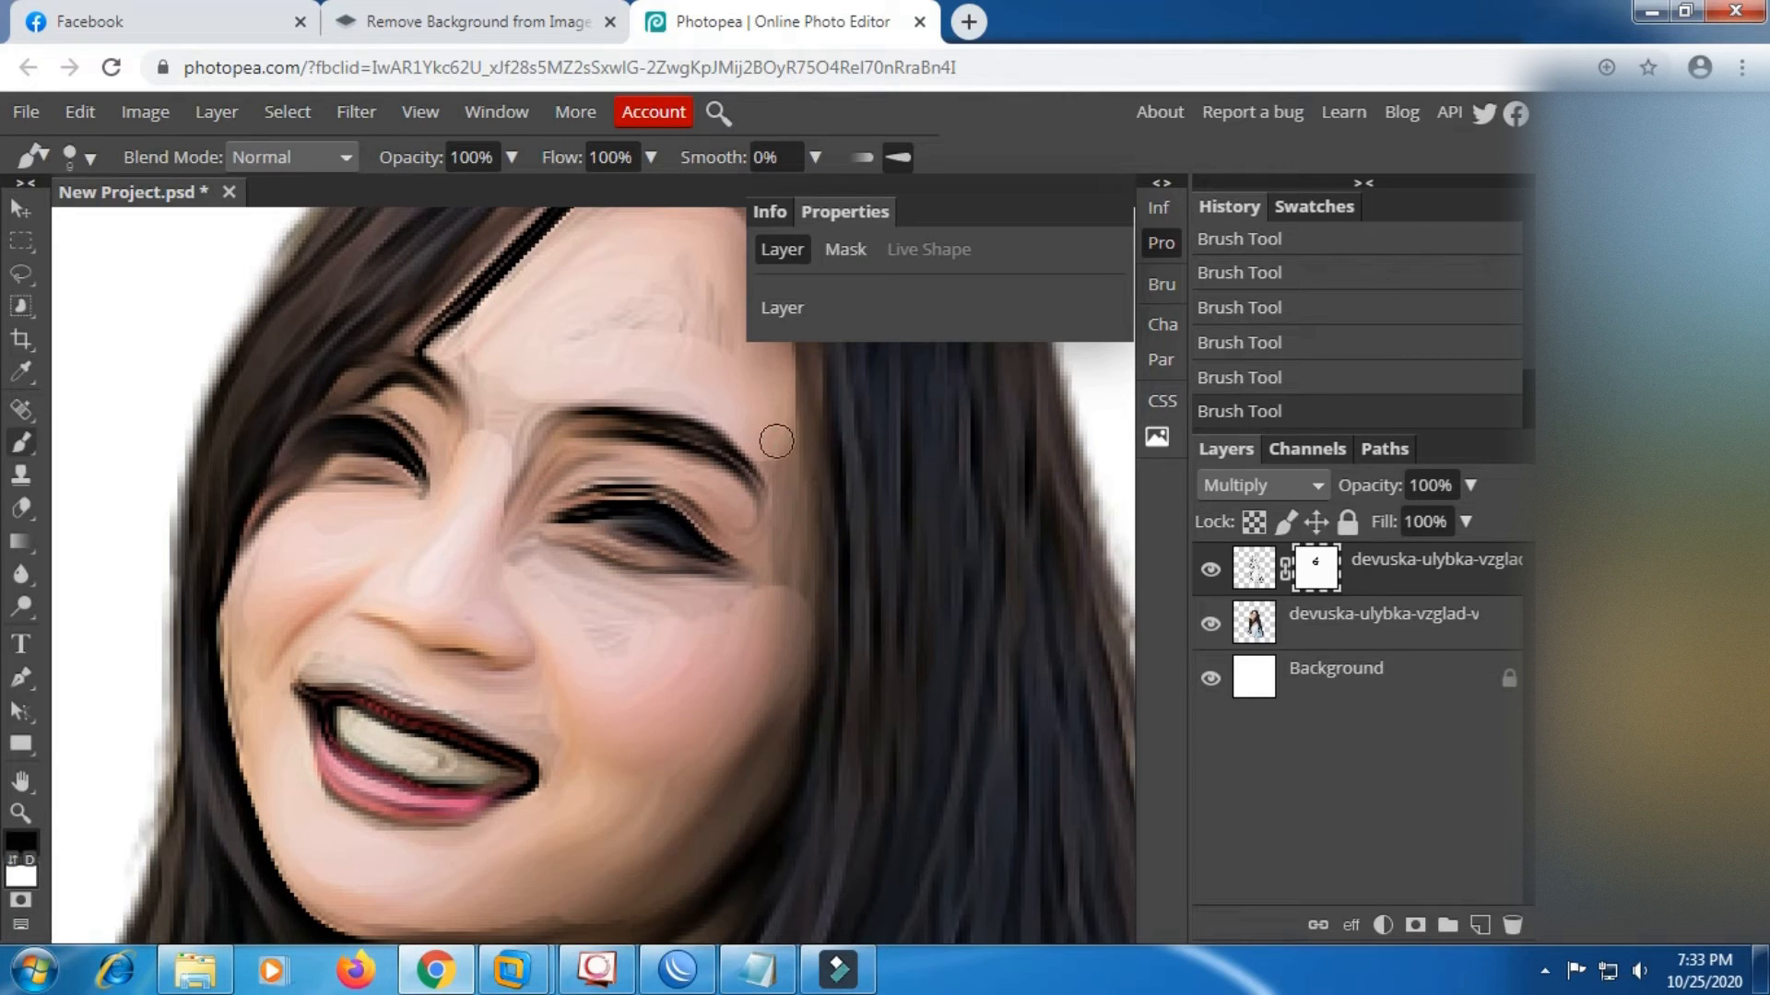
pyautogui.moveTo(776, 442); pyautogui.dragTo(785, 587)
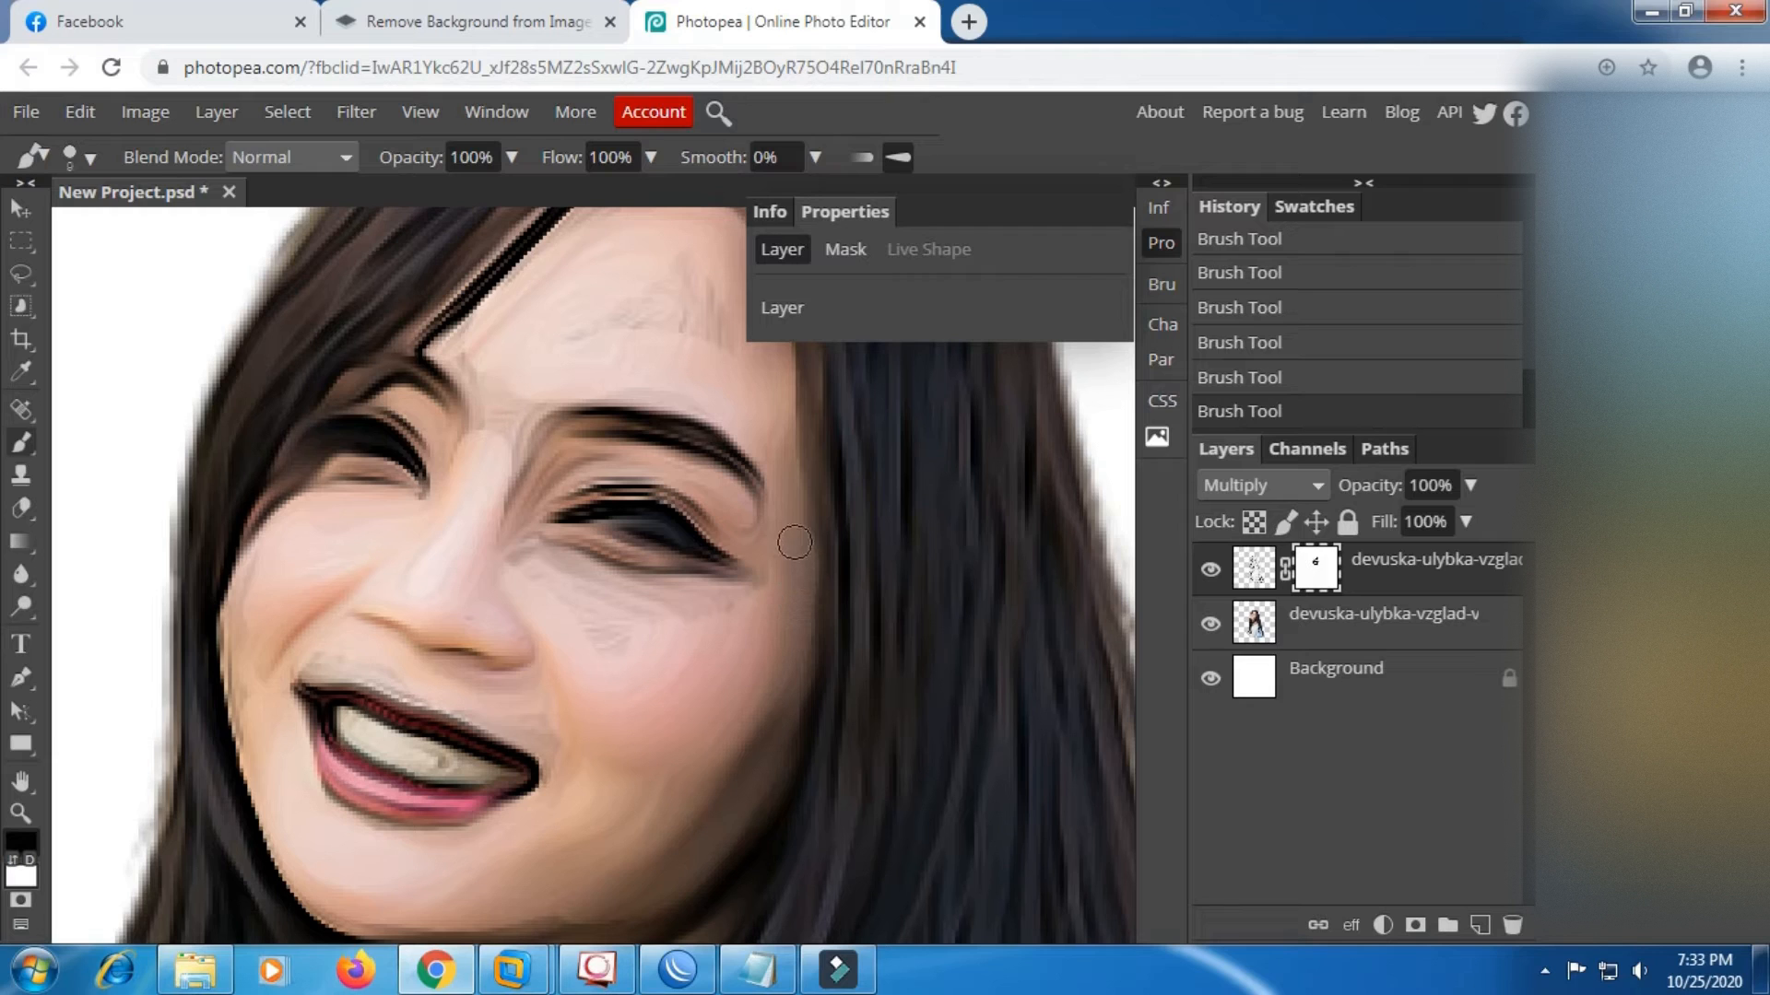
pyautogui.moveTo(786, 474); pyautogui.dragTo(775, 430)
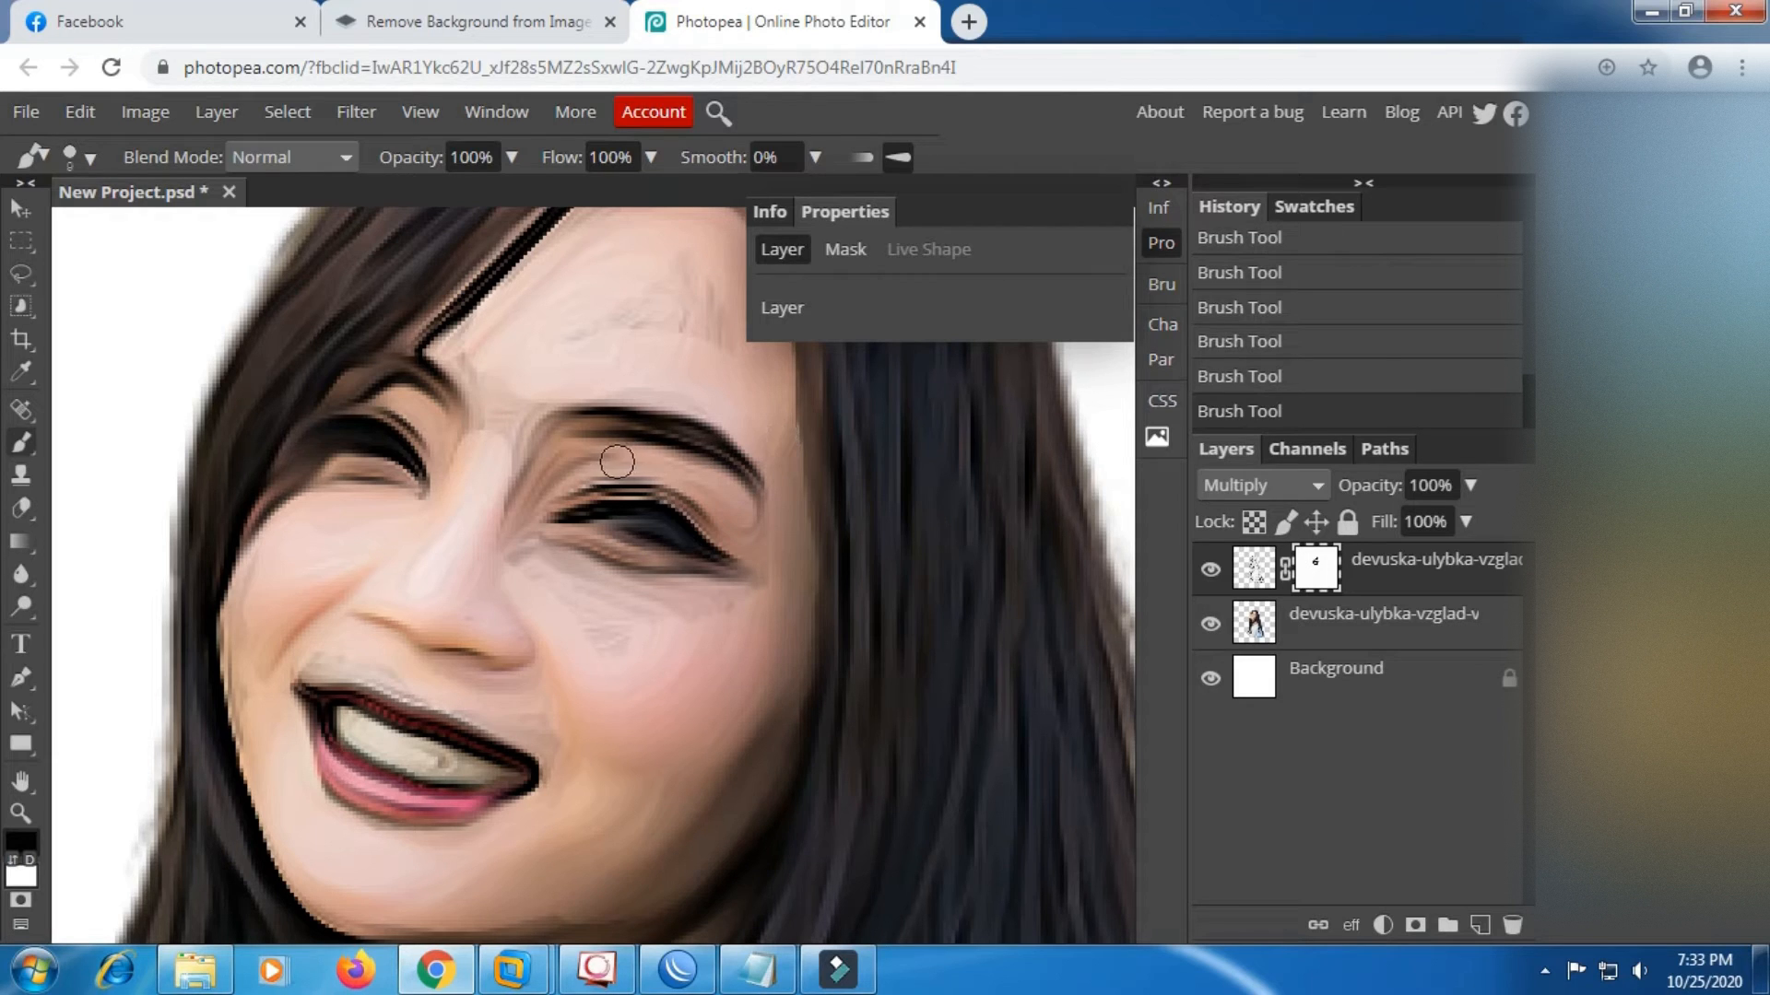
pyautogui.moveTo(616, 461)
pyautogui.mouseDown()
pyautogui.moveTo(727, 494)
pyautogui.moveTo(753, 533)
pyautogui.mouseUp()
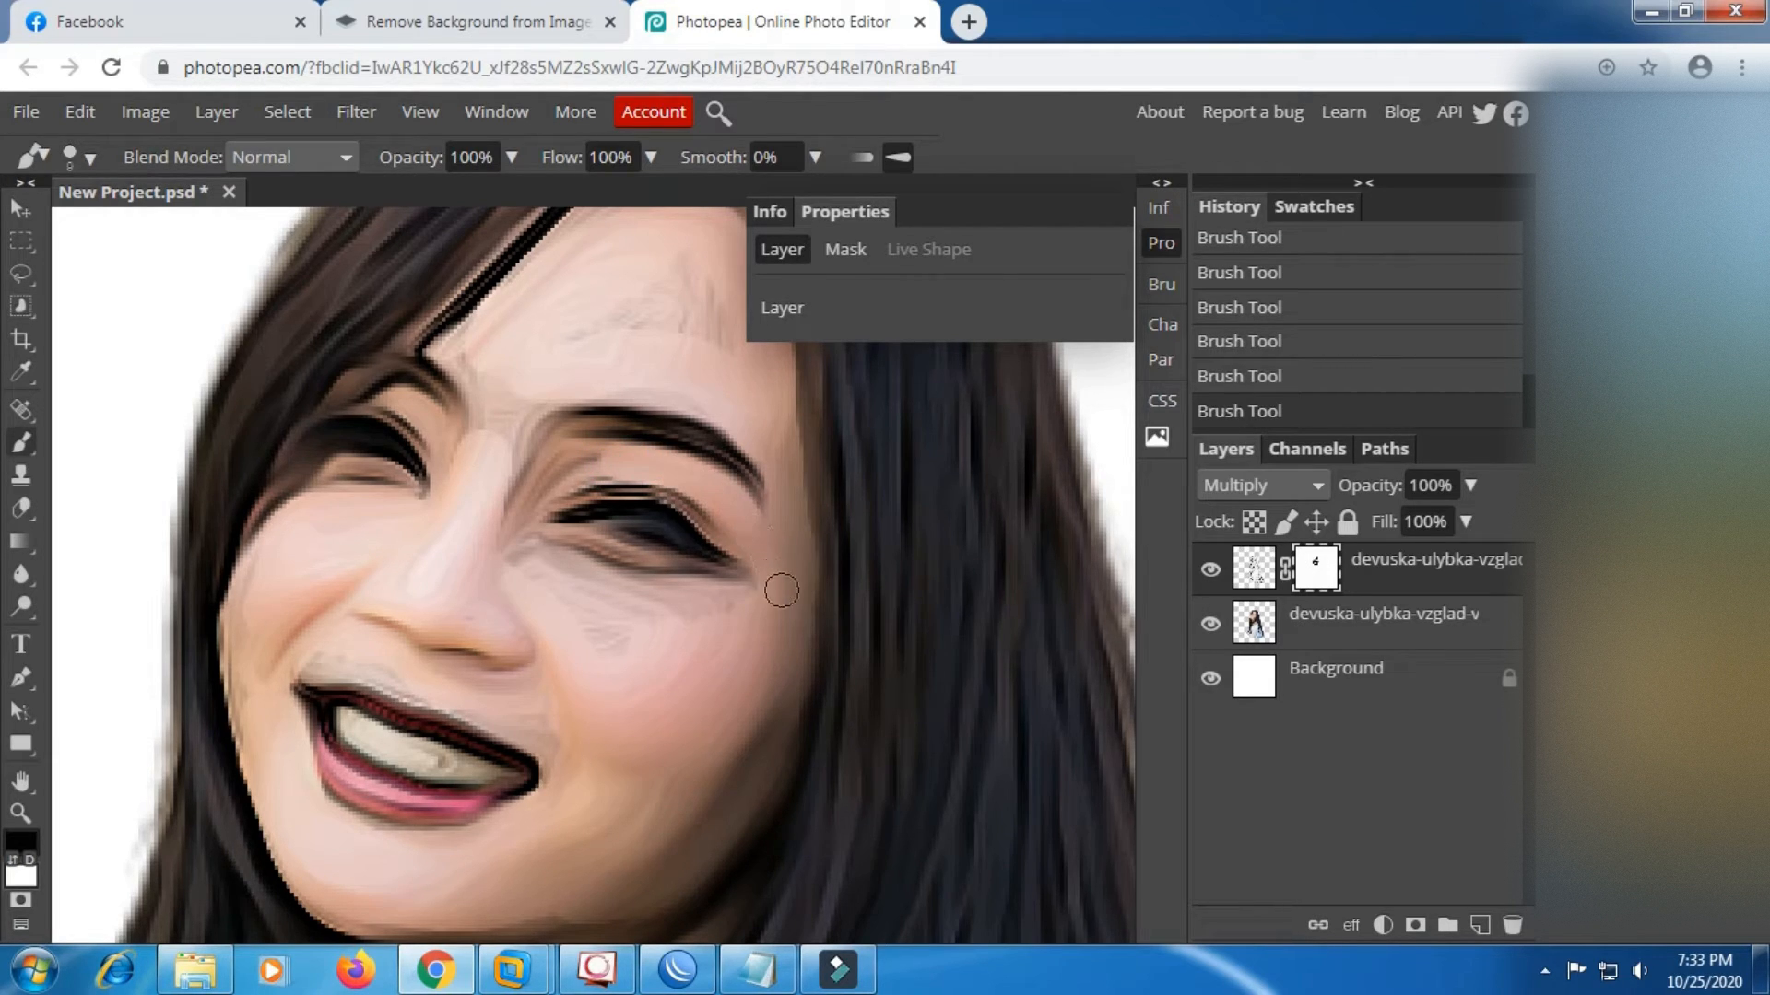
pyautogui.moveTo(611, 467)
pyautogui.mouseDown()
pyautogui.moveTo(559, 475)
pyautogui.moveTo(493, 552)
pyautogui.moveTo(539, 392)
pyautogui.moveTo(479, 517)
pyautogui.moveTo(372, 481)
pyautogui.moveTo(309, 518)
pyautogui.mouseUp()
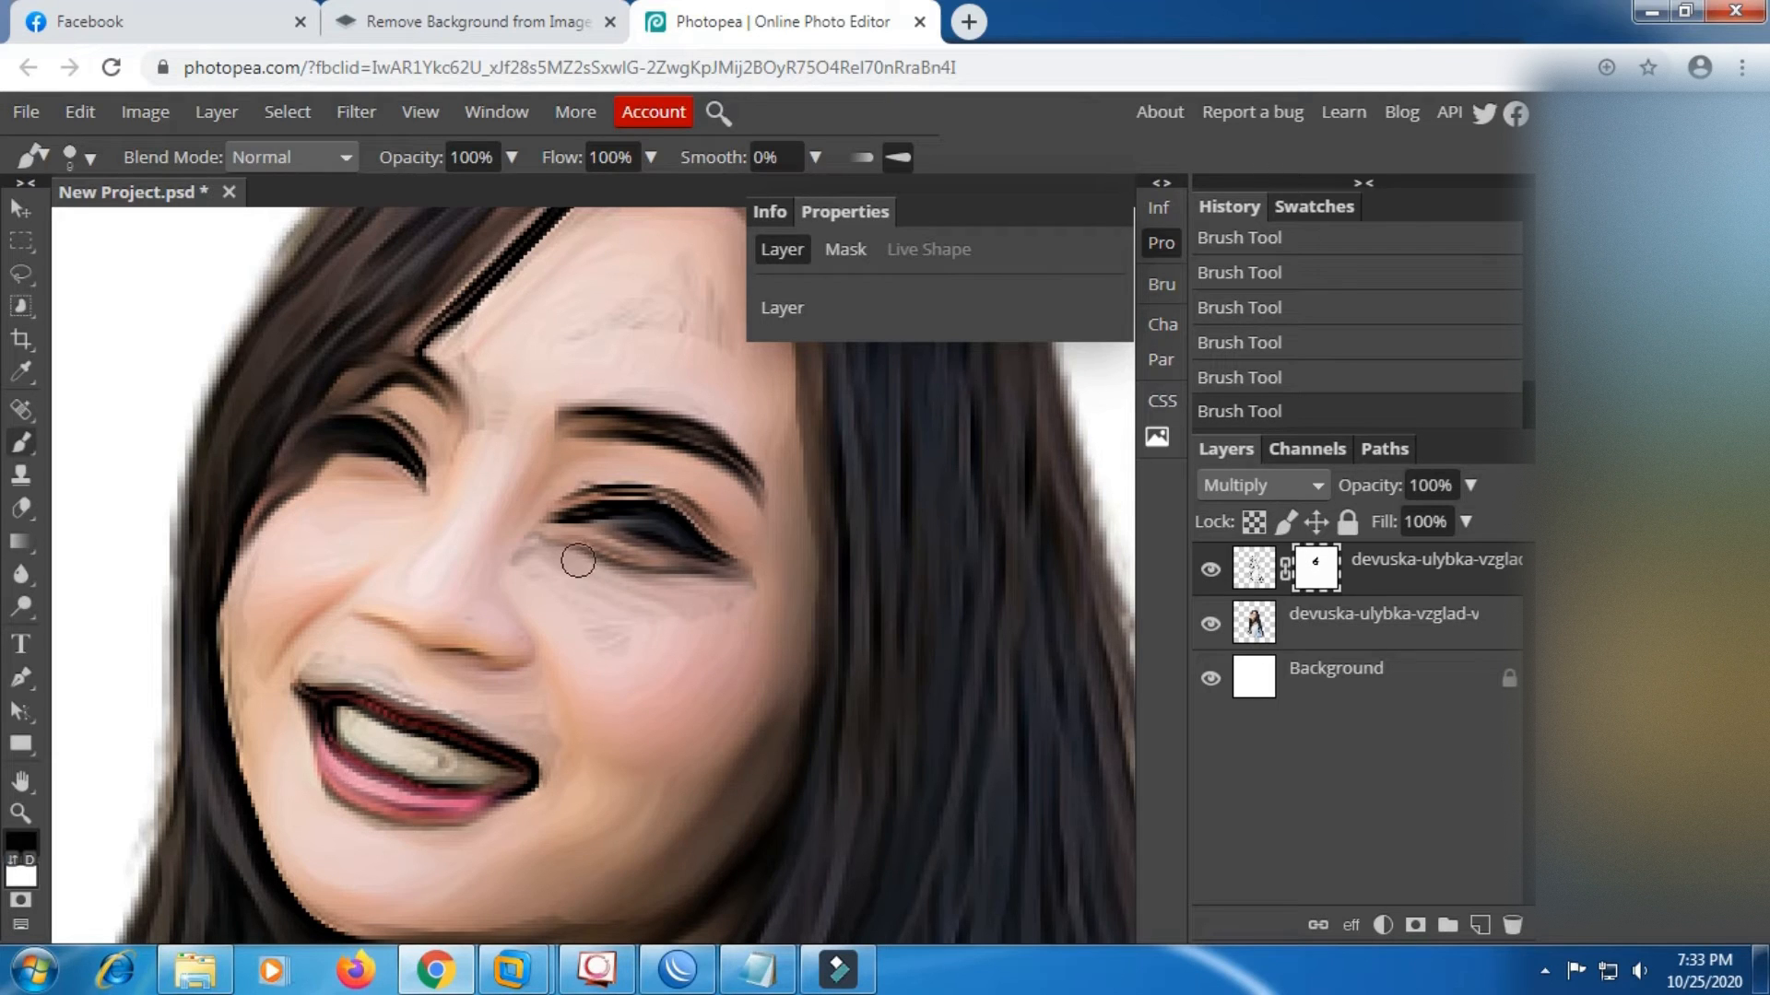
# Mask out the remaining edge lines beneath the left eye and on the forehead near the hair parting.
pyautogui.moveTo(578, 559)
pyautogui.mouseDown()
pyautogui.moveTo(525, 549)
pyautogui.moveTo(743, 593)
pyautogui.moveTo(609, 589)
pyautogui.moveTo(565, 558)
pyautogui.mouseUp()
pyautogui.moveTo(586, 562)
pyautogui.mouseDown()
pyautogui.moveTo(644, 565)
pyautogui.moveTo(741, 613)
pyautogui.mouseUp()
pyautogui.scroll(-1, 602, 472)
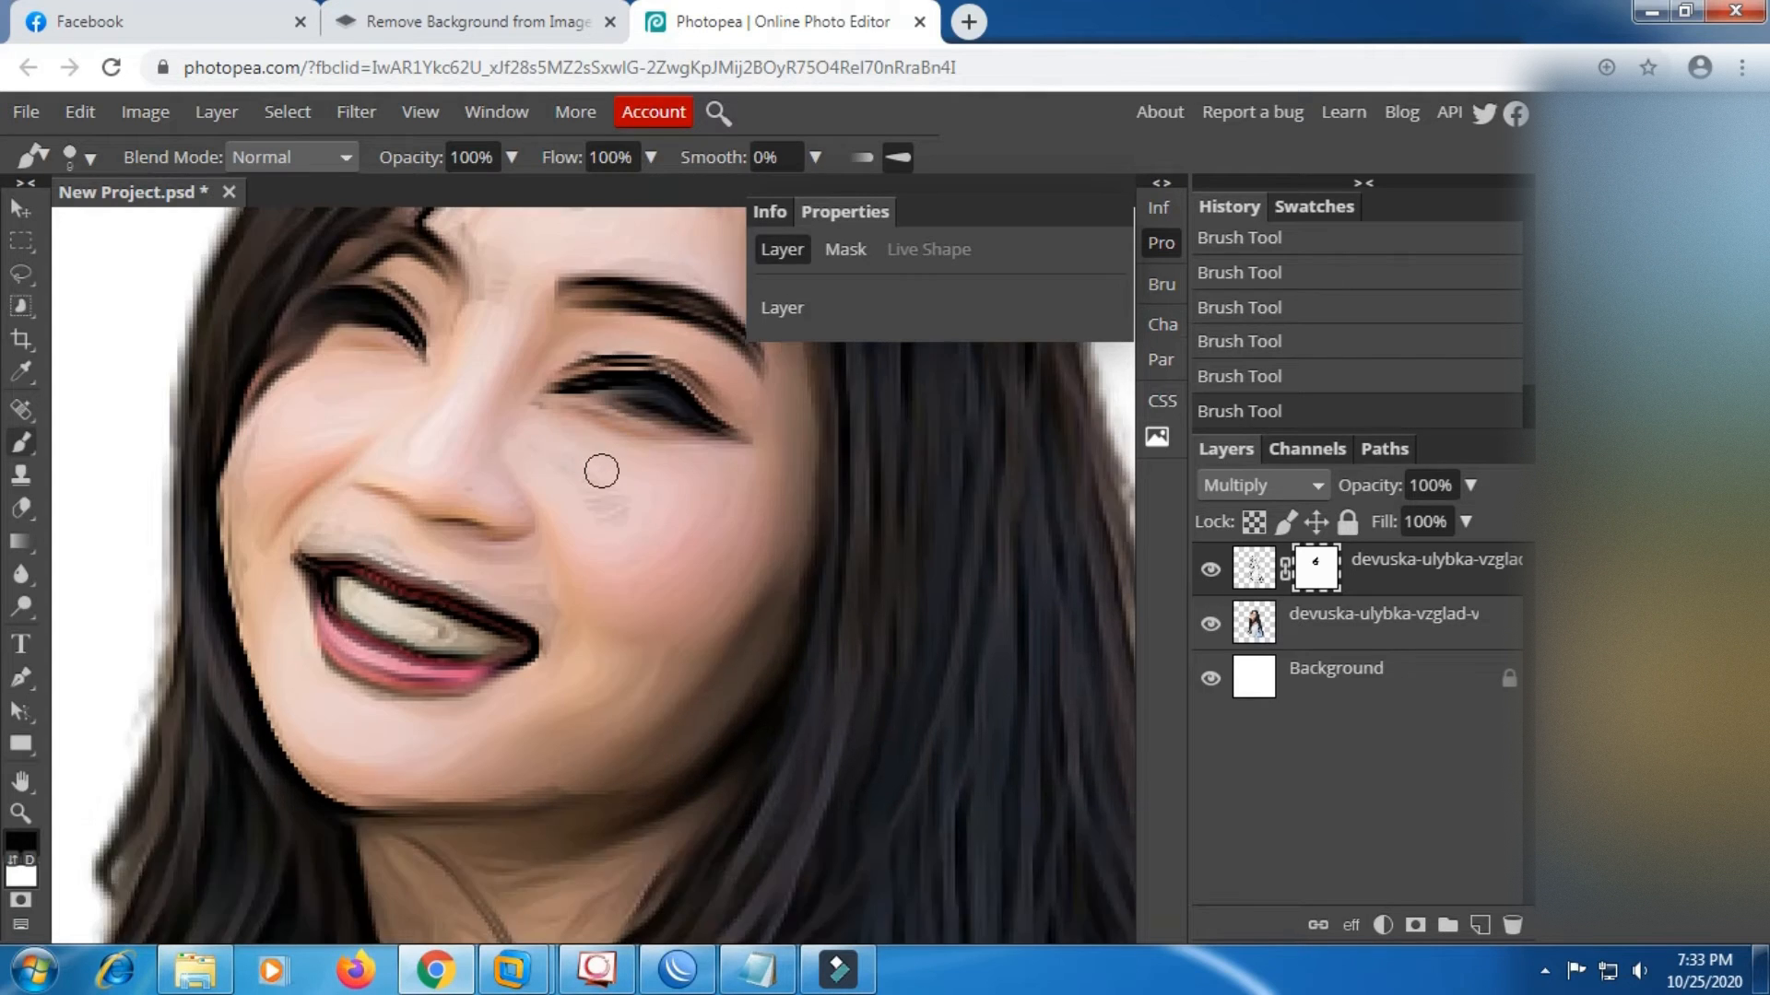
pyautogui.scroll(2, 562, 458)
pyautogui.moveTo(490, 457); pyautogui.dragTo(463, 480)
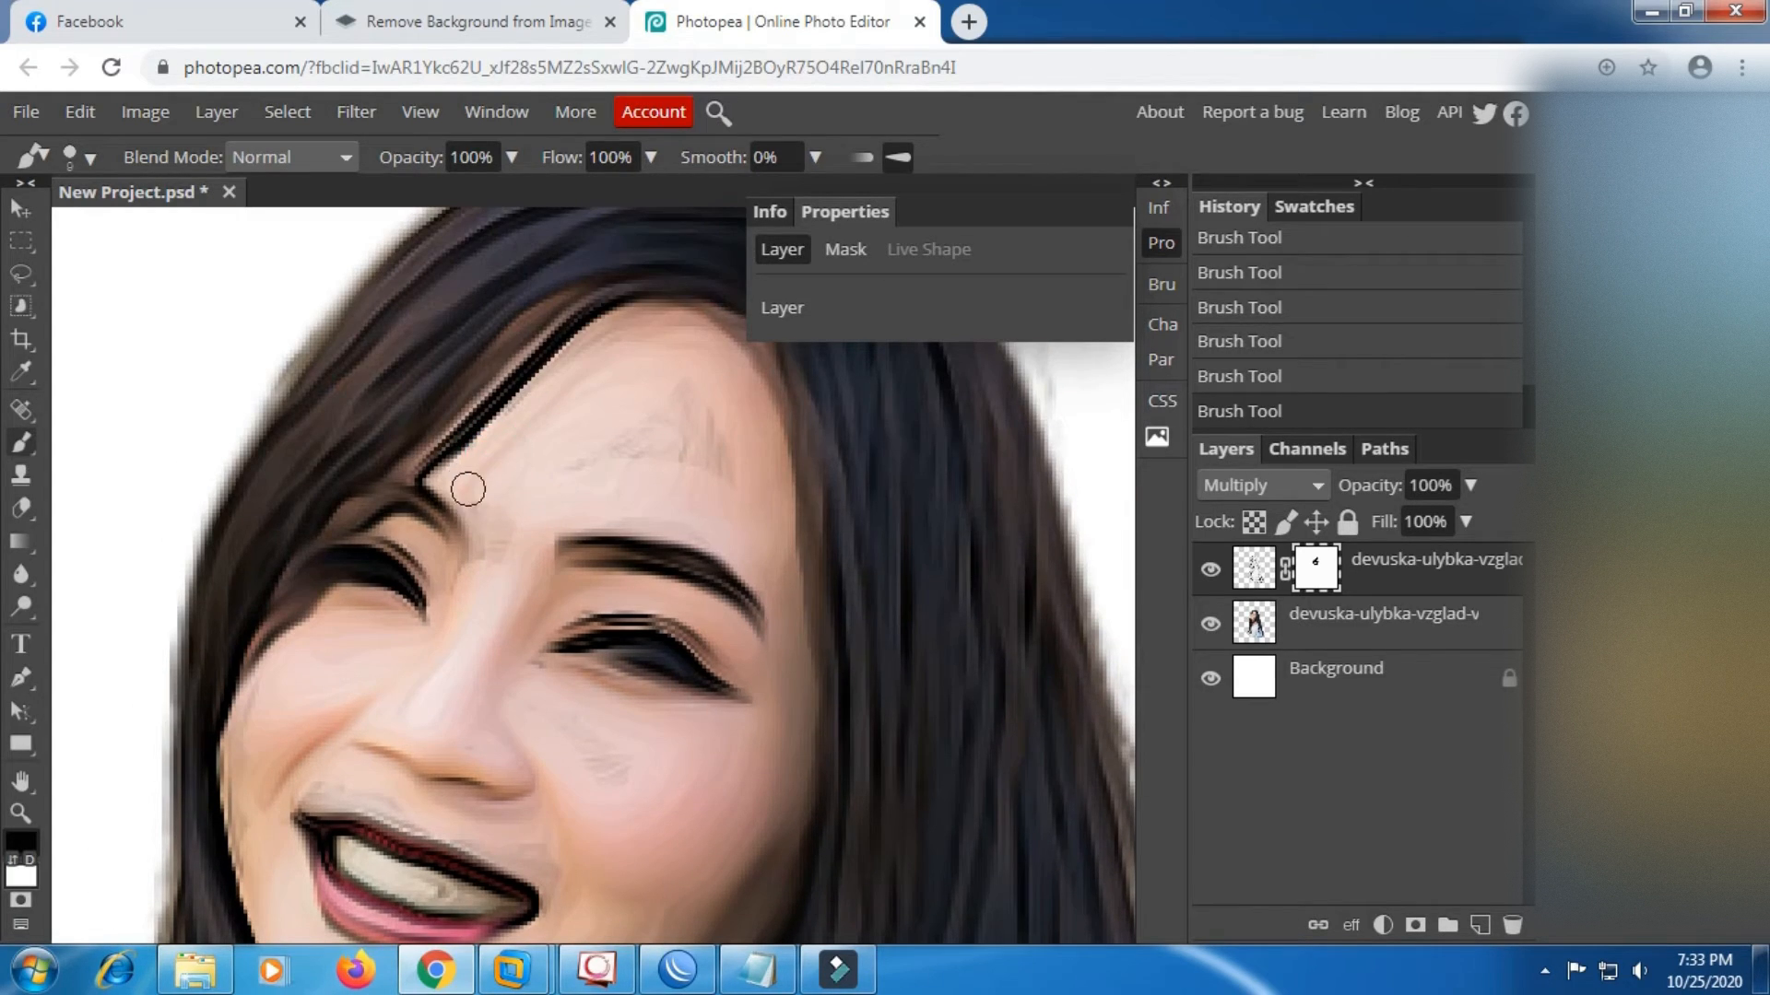
pyautogui.scroll(-2, 498, 557)
# Mask out the edge lines on the neck below the chin with a 20 px brush, then reduce the brush to 10 px.
pyautogui.scroll(-3, 506, 583)
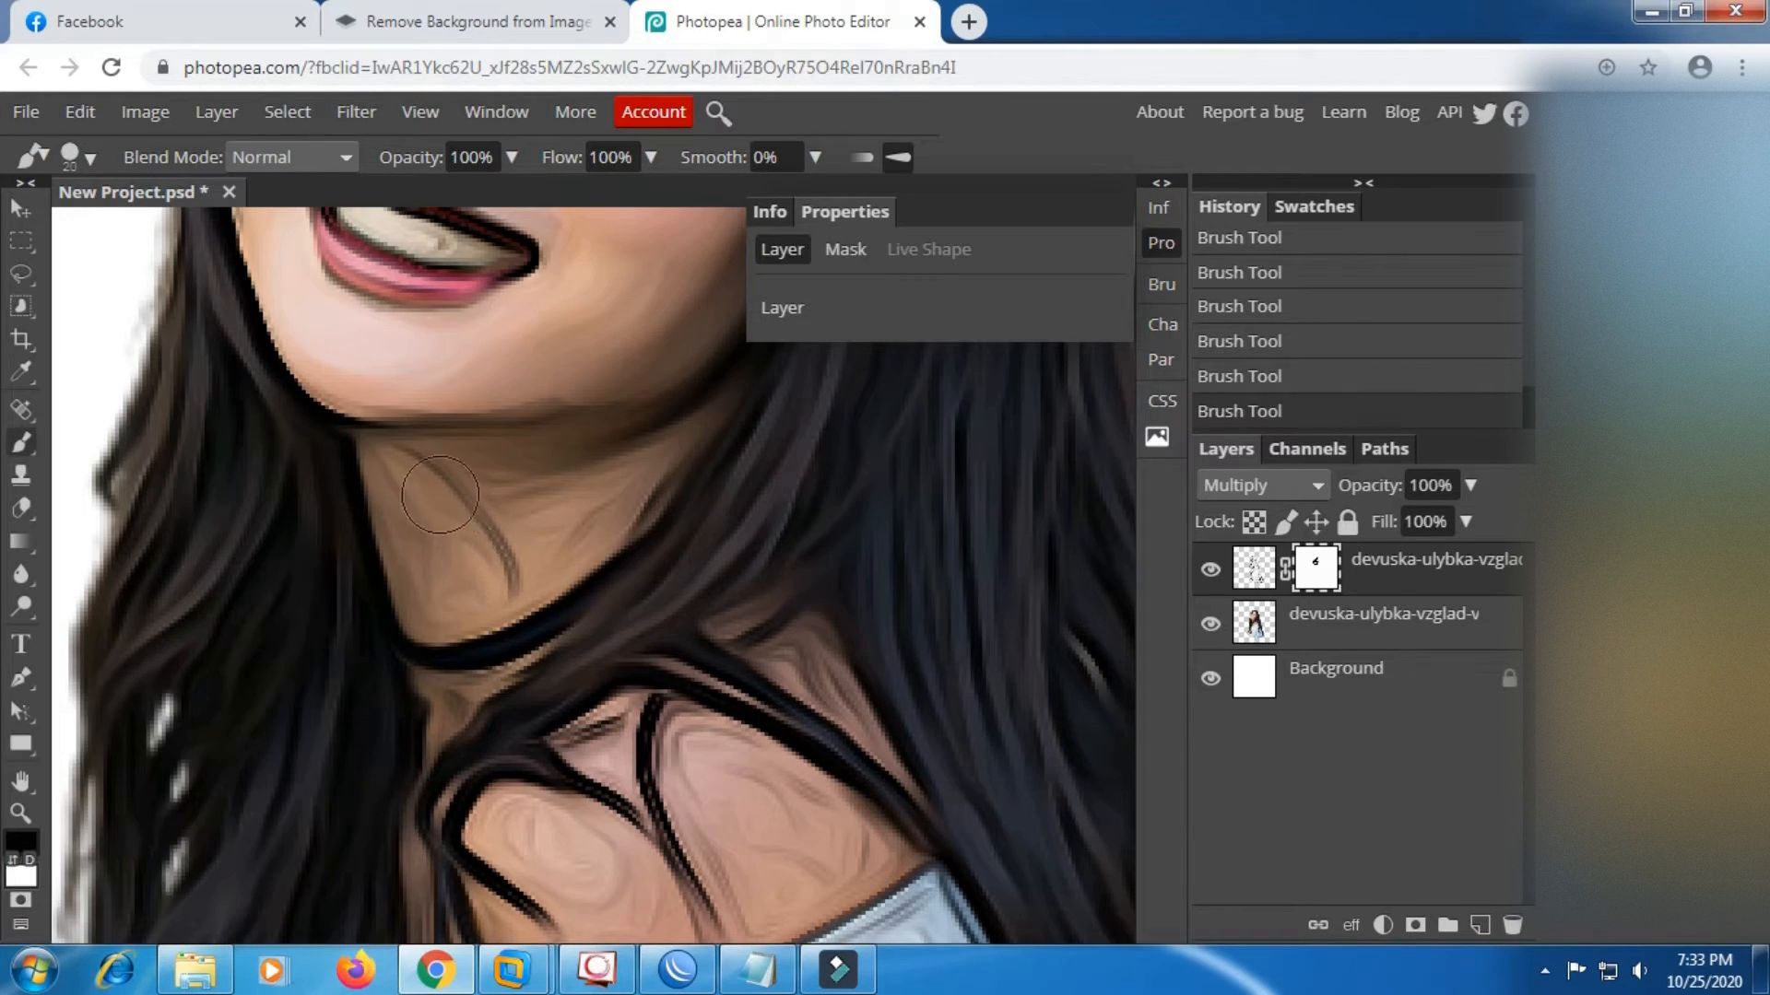
pyautogui.press(']')
pyautogui.moveTo(434, 495)
pyautogui.mouseDown()
pyautogui.moveTo(497, 567)
pyautogui.moveTo(648, 456)
pyautogui.moveTo(395, 462)
pyautogui.moveTo(432, 613)
pyautogui.moveTo(450, 617)
pyautogui.moveTo(631, 505)
pyautogui.moveTo(673, 428)
pyautogui.mouseUp()
pyautogui.press('[')
pyautogui.press('[')
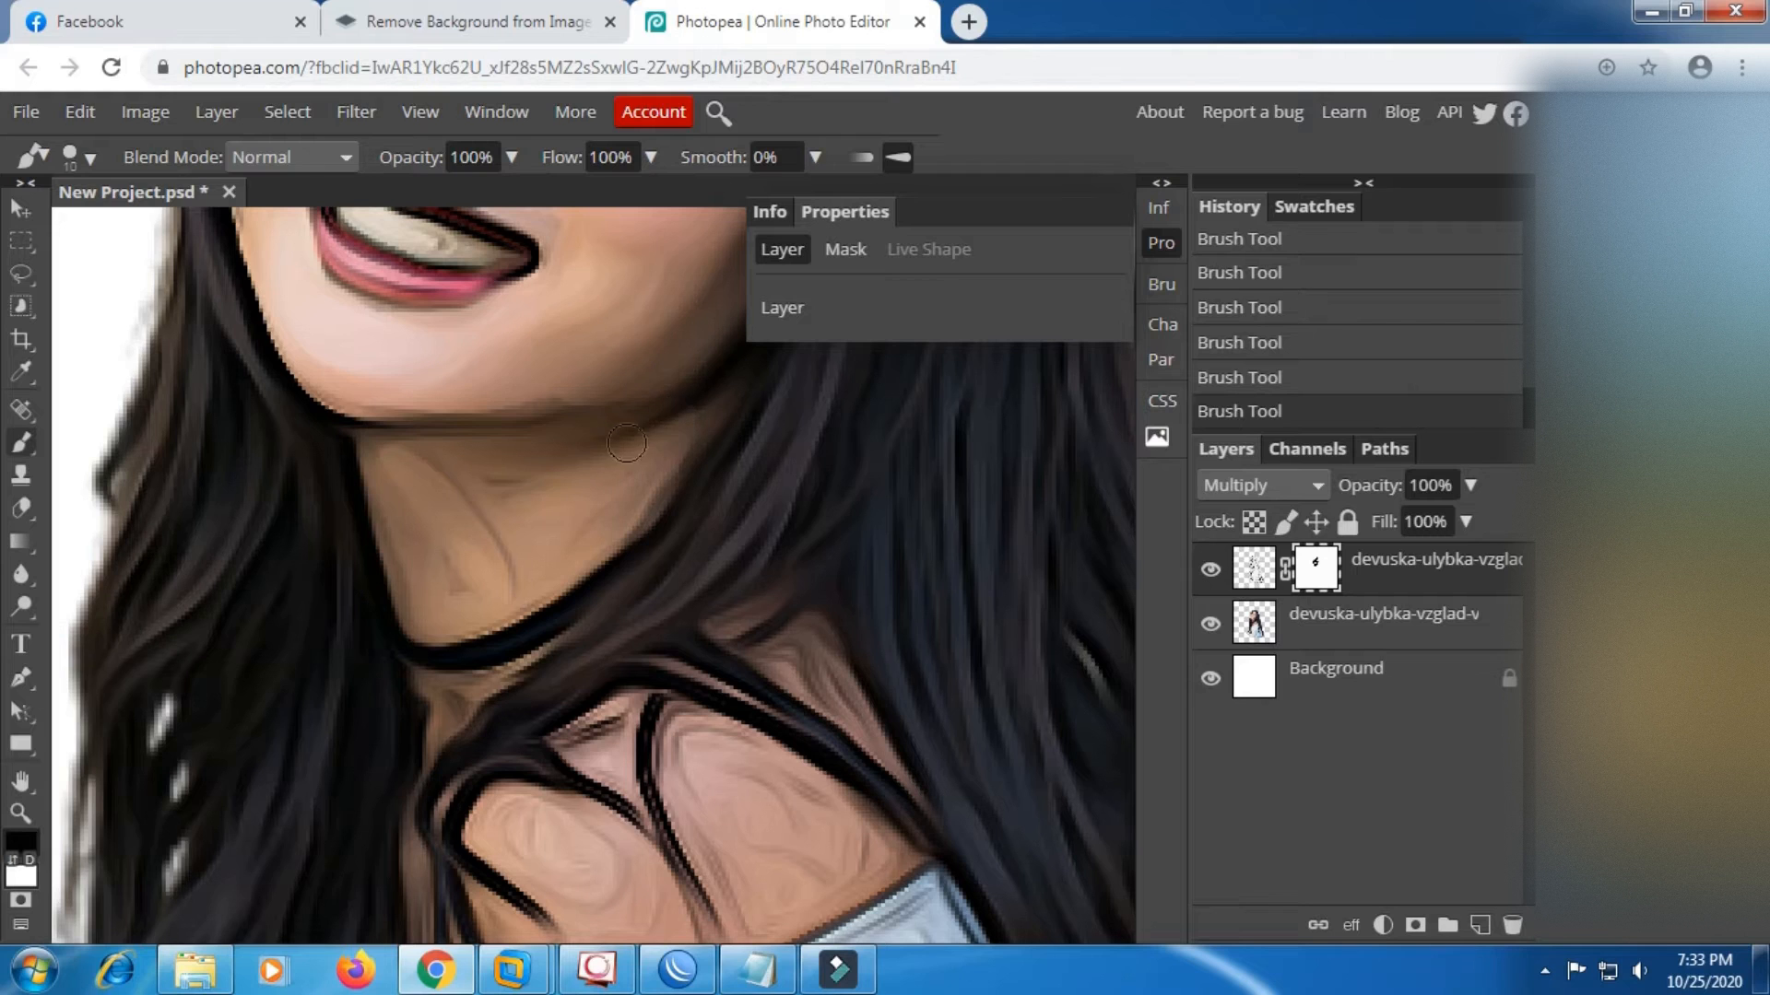
# Examine the shoulder, blouse and whole figure to judge the masked edge effect, enlarging the brush to 25 px.
pyautogui.scroll(-5, 454, 488)
pyautogui.scroll(5, 595, 424)
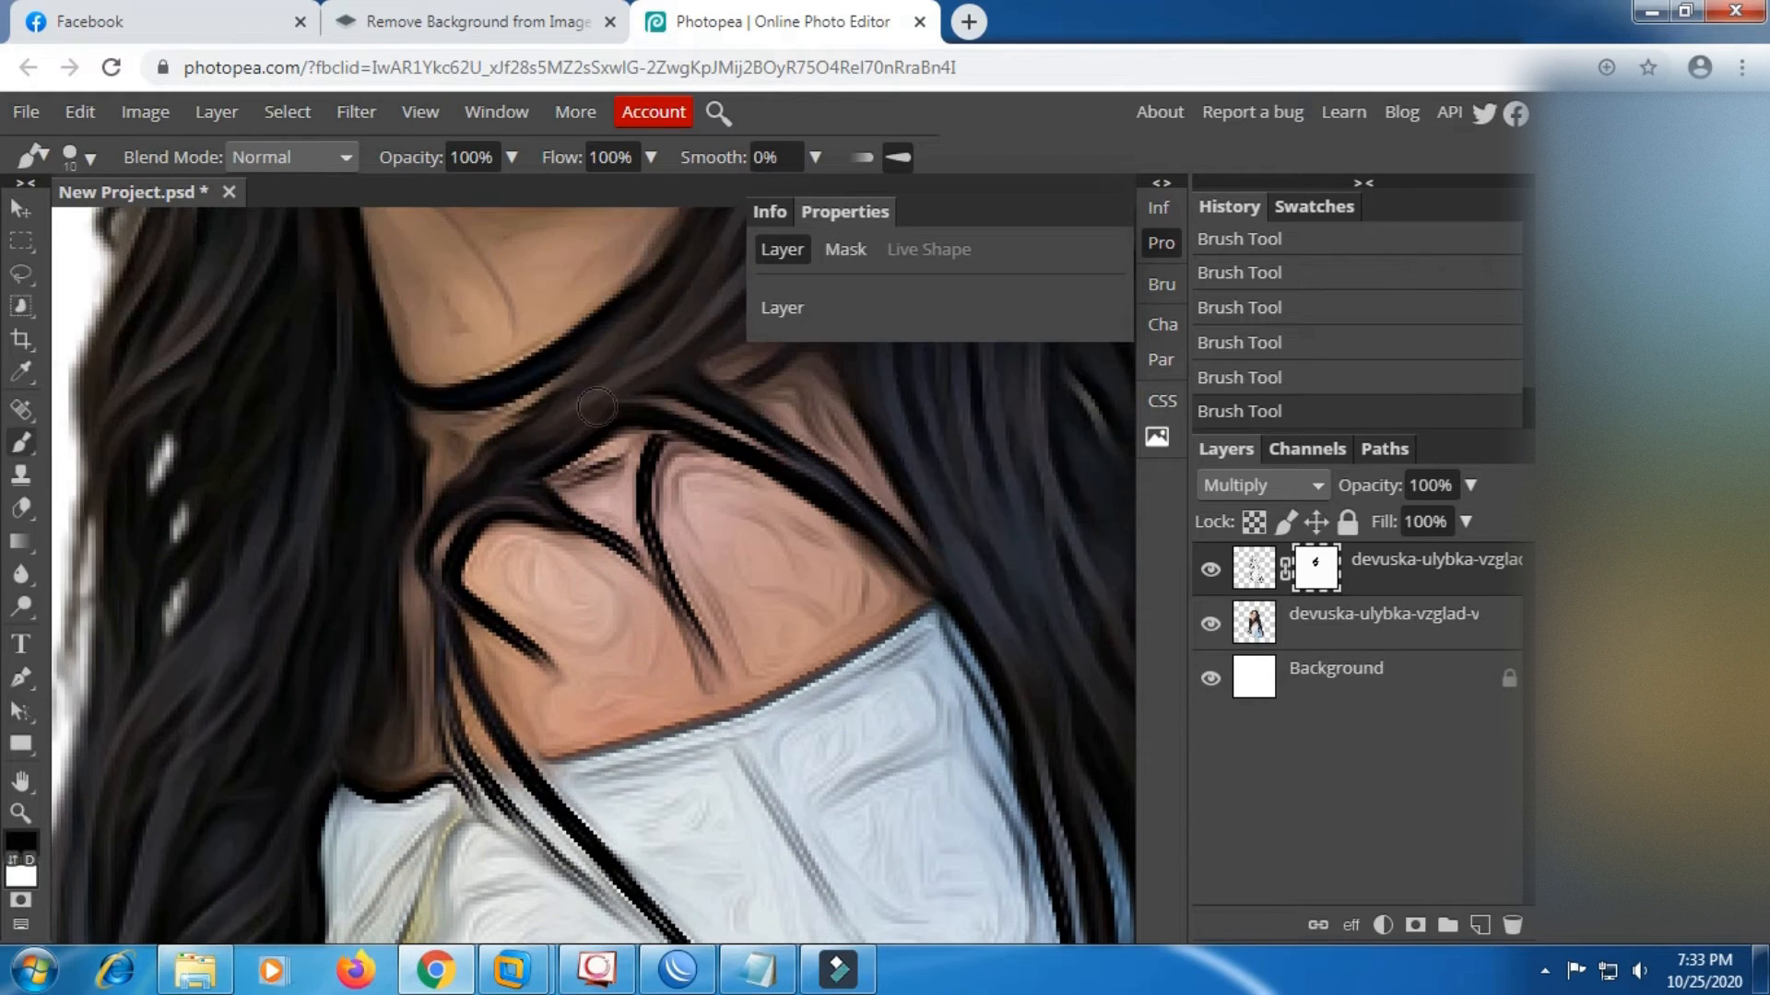
pyautogui.press(']')
pyautogui.press(']')
pyautogui.press(']')
pyautogui.hotkey('ctrl', '0')
pyautogui.scroll(-3, 848, 763)
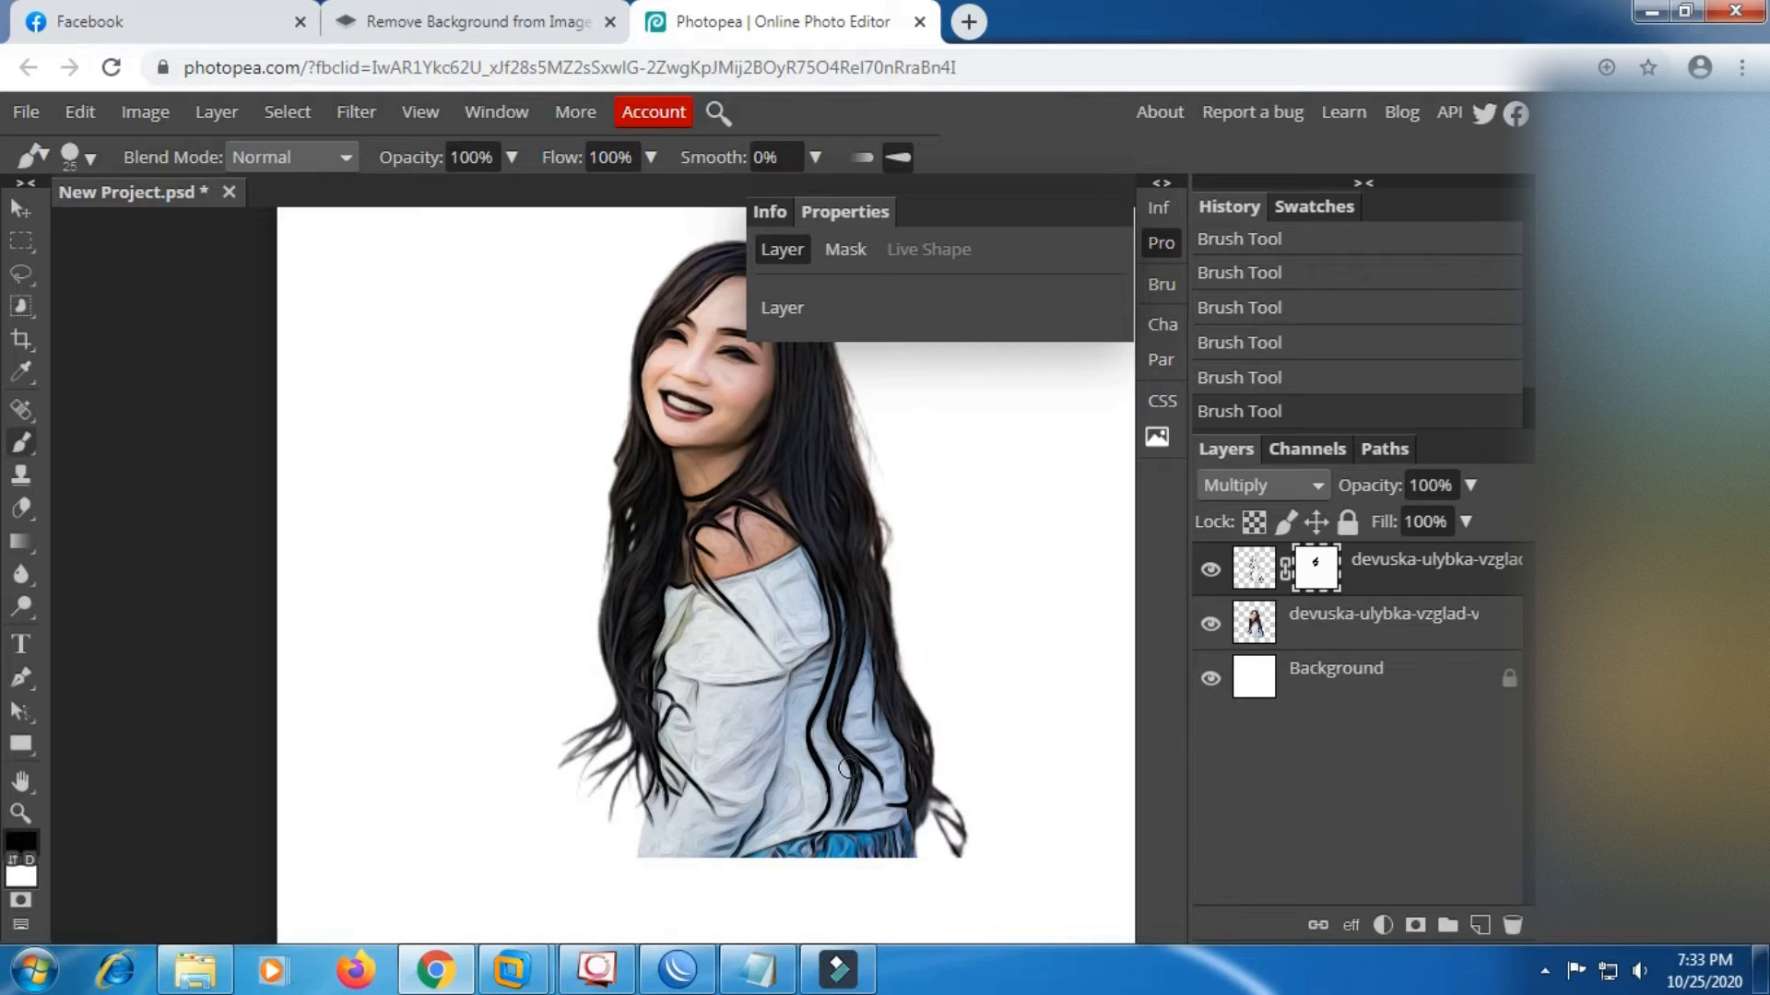
pyautogui.scroll(2, 979, 807)
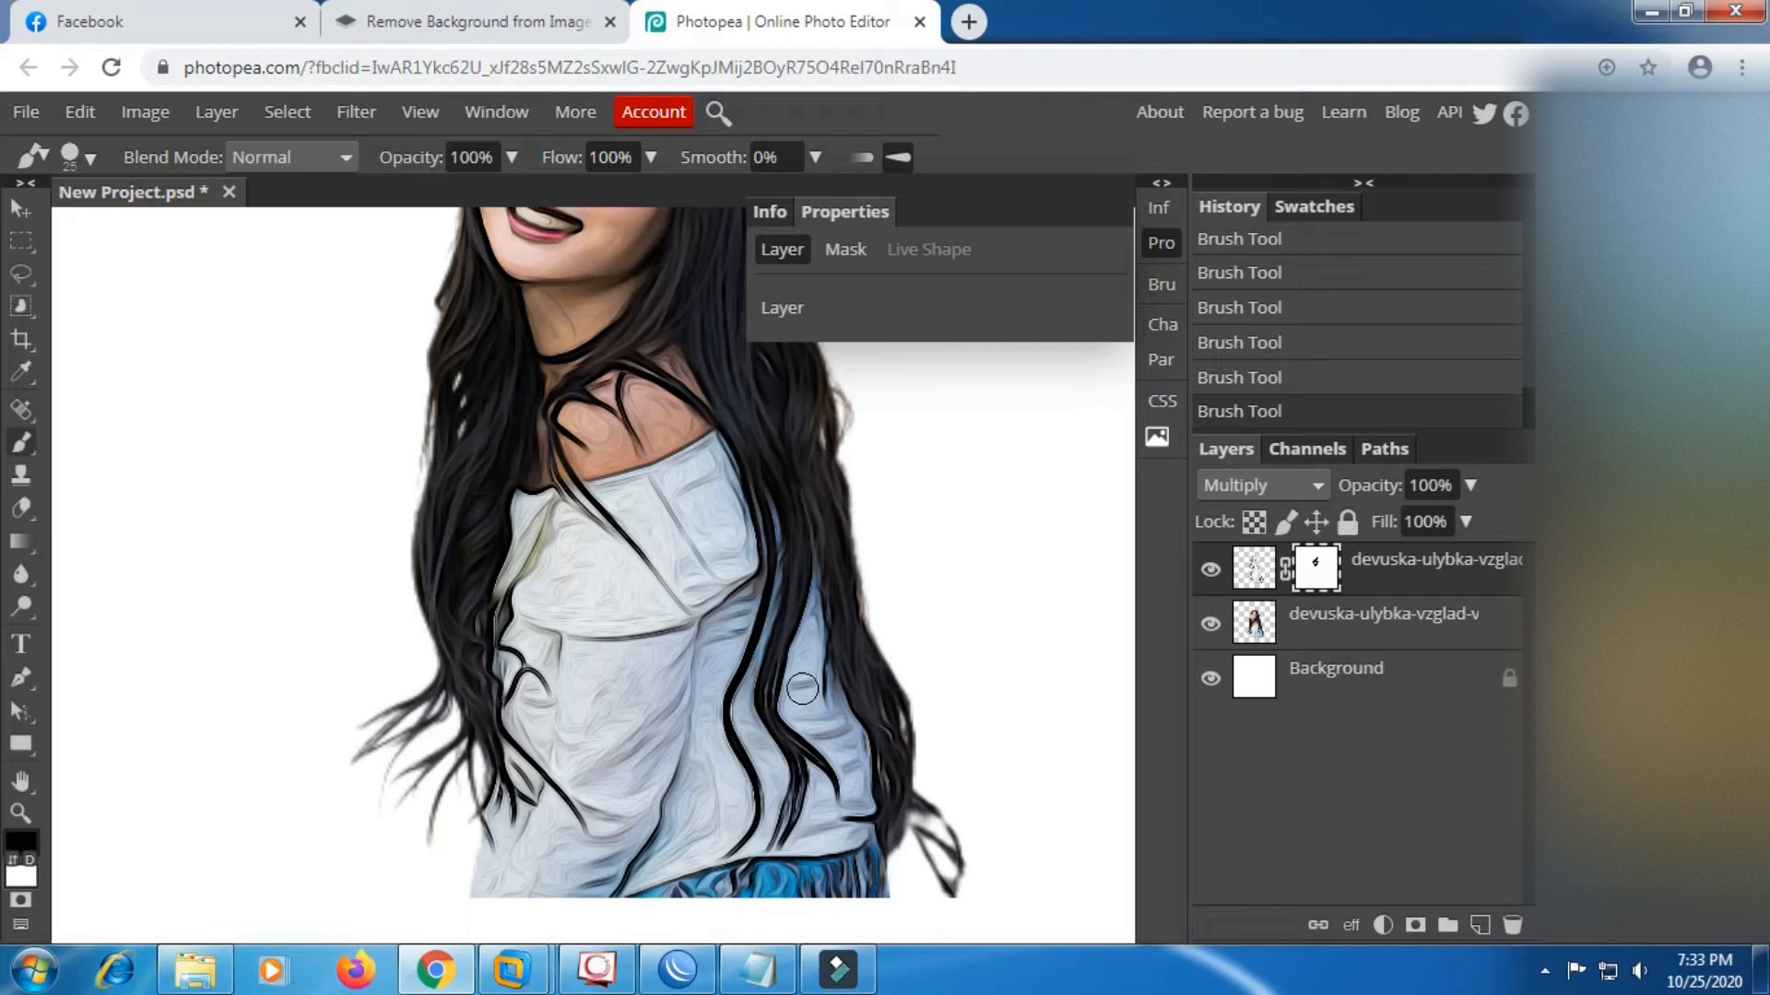
pyautogui.scroll(3, 860, 633)
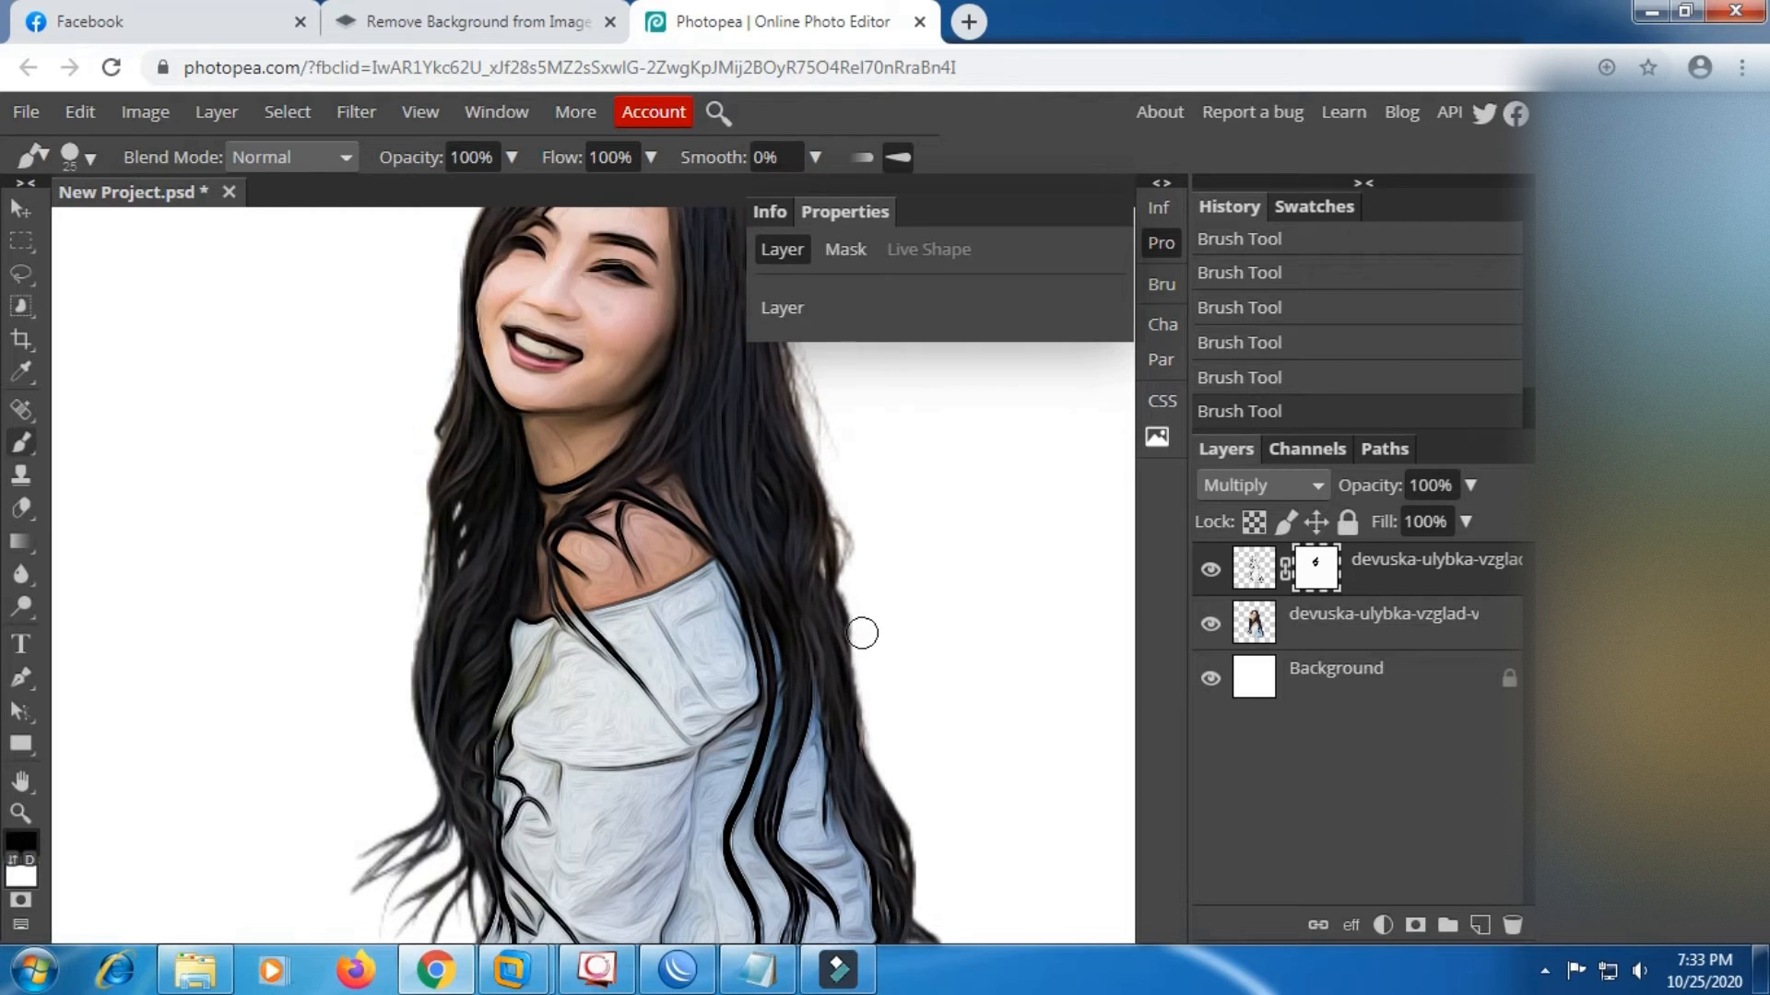
pyautogui.scroll(3, 865, 632)
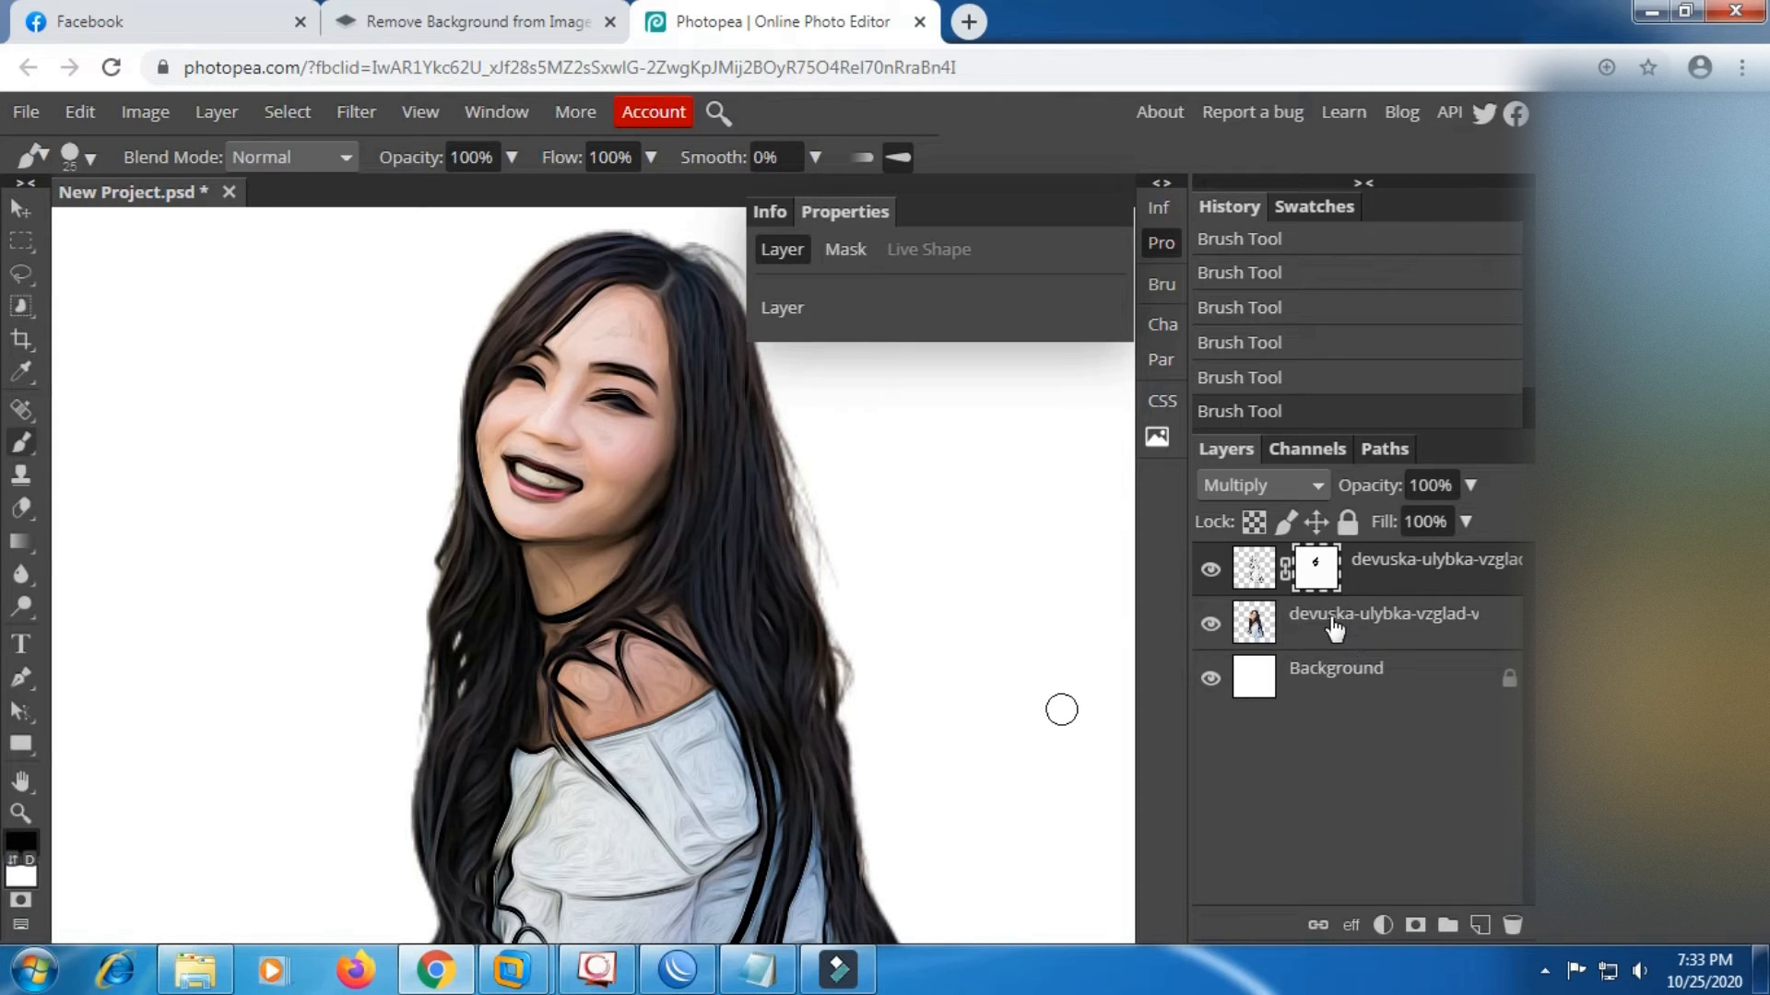
# Merge the masked edge layer with the painted portrait layer.
pyautogui.click(1362, 575)
pyautogui.click(1361, 625)
pyautogui.rightClick(1362, 575)
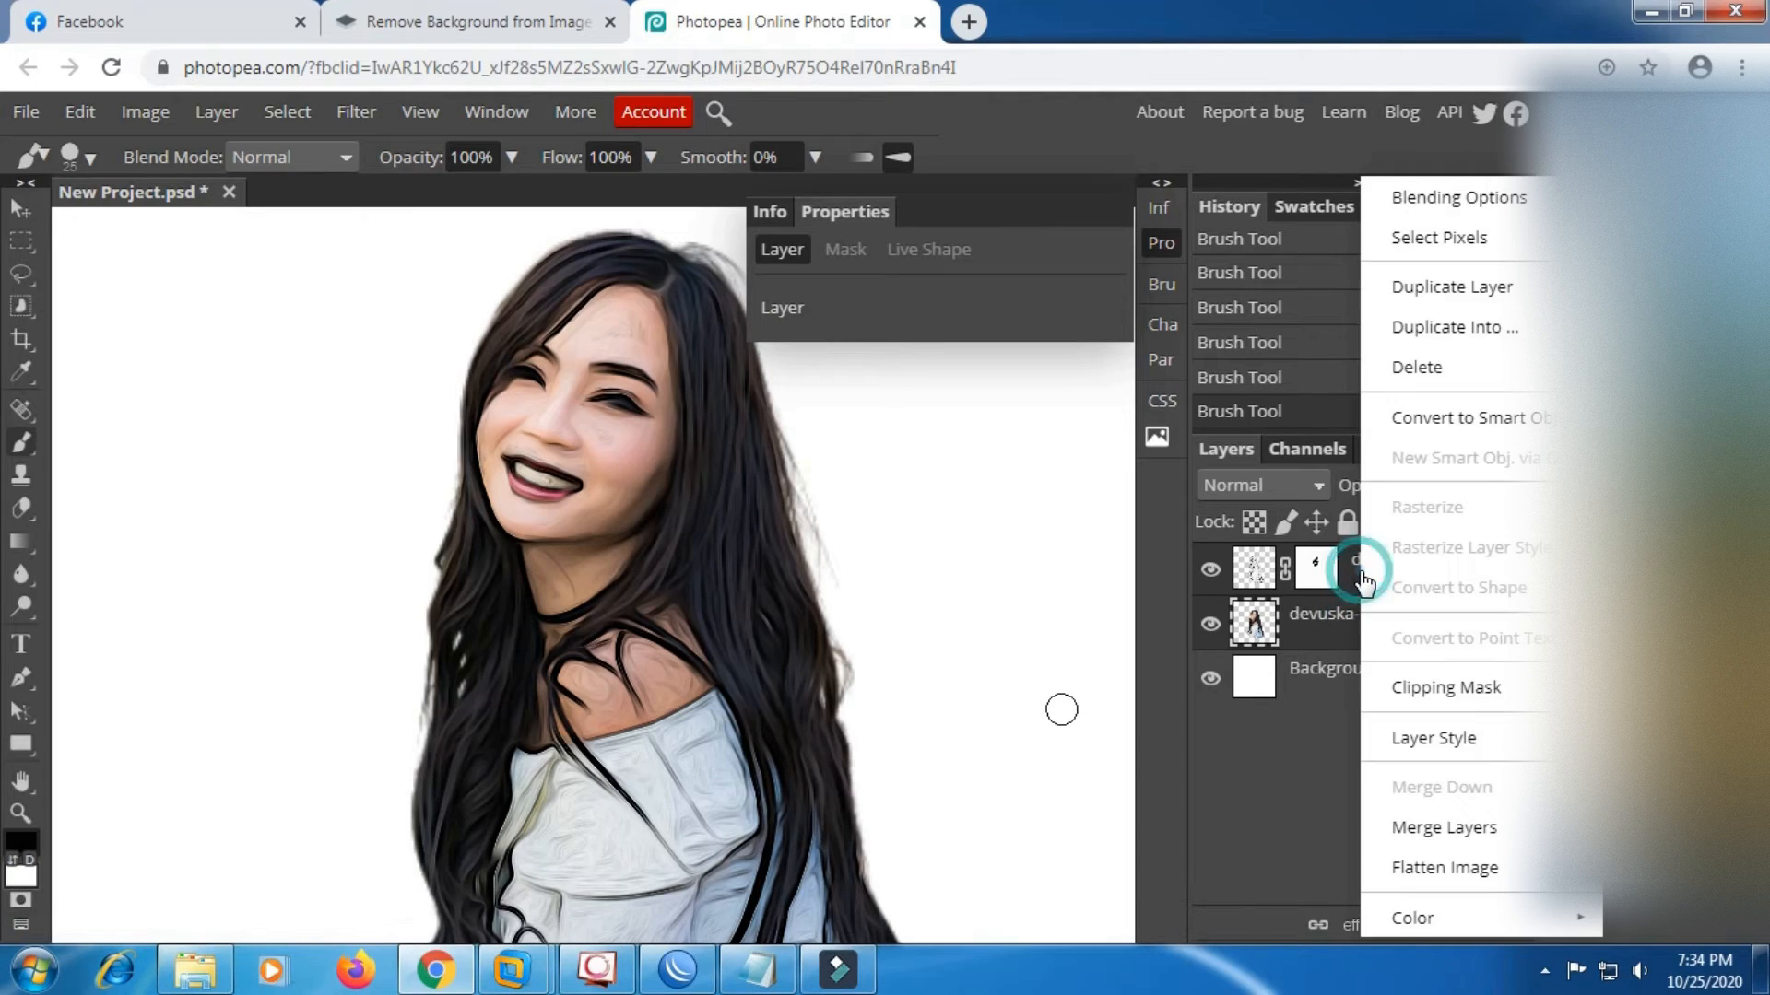
pyautogui.click(1444, 828)
# Hide the merged portrait layer and add a new empty layer directly above the Background.
pyautogui.click(1358, 634)
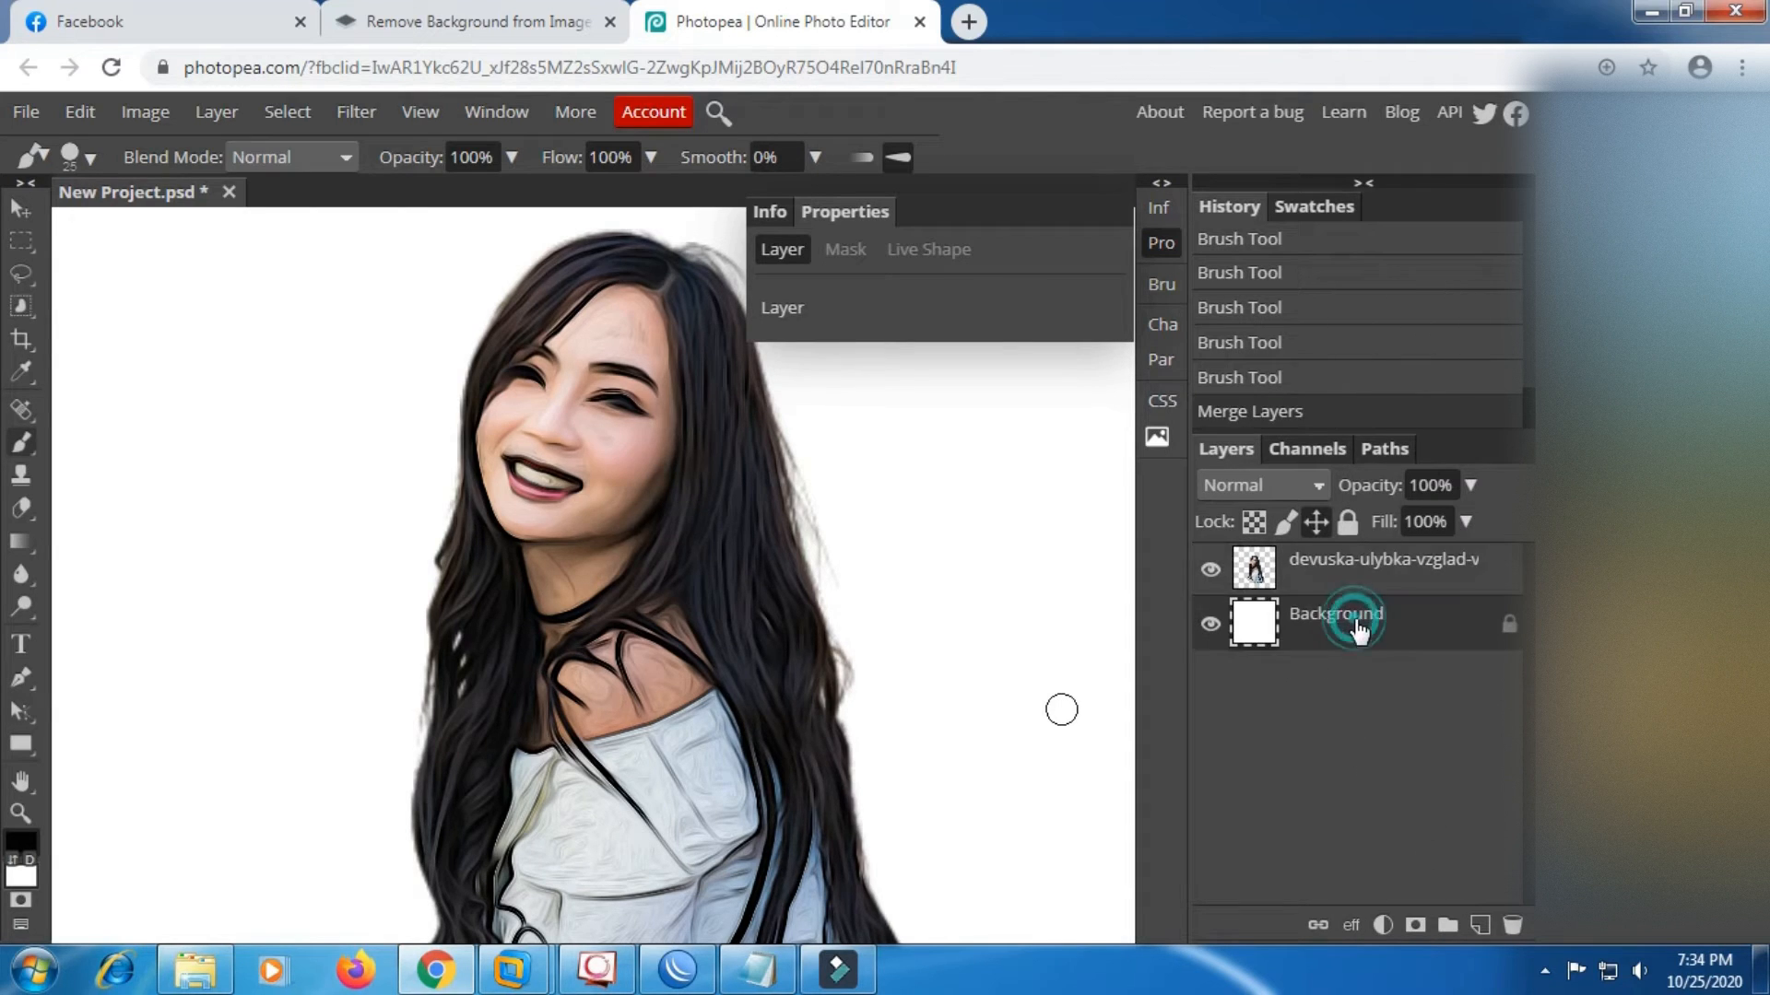
pyautogui.scroll(-2, 608, 674)
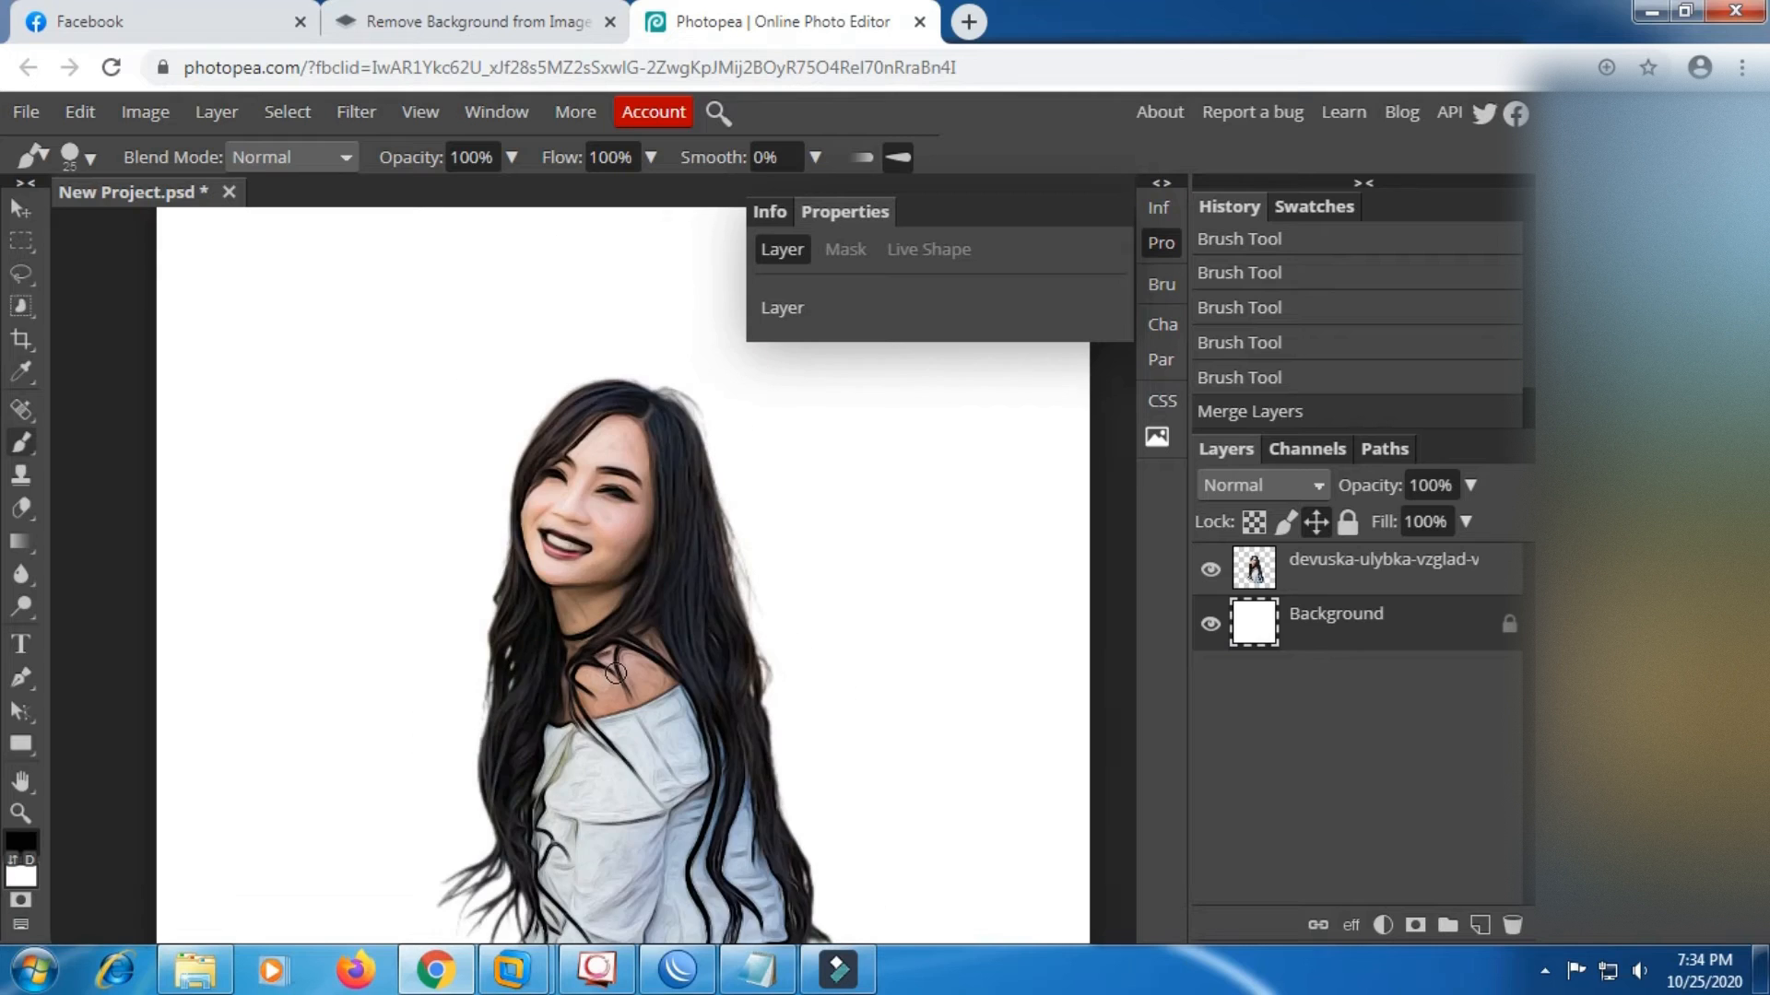
pyautogui.click(1211, 568)
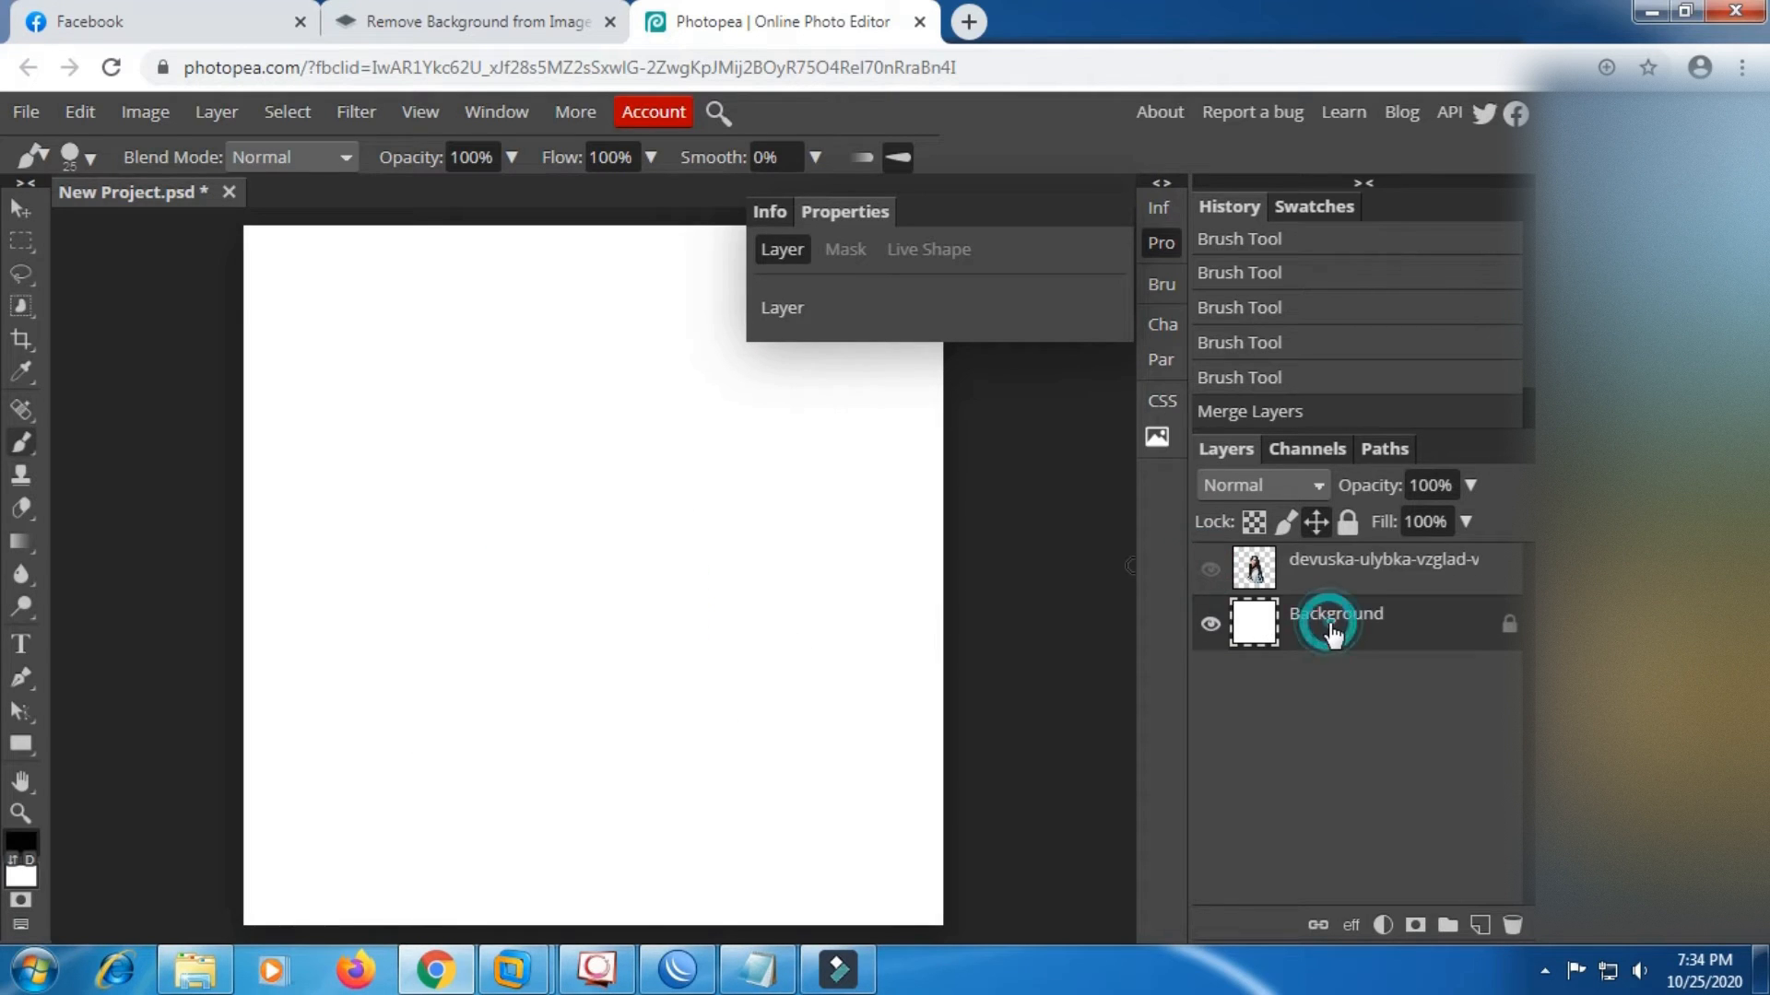
pyautogui.click(1213, 569)
pyautogui.click(1210, 569)
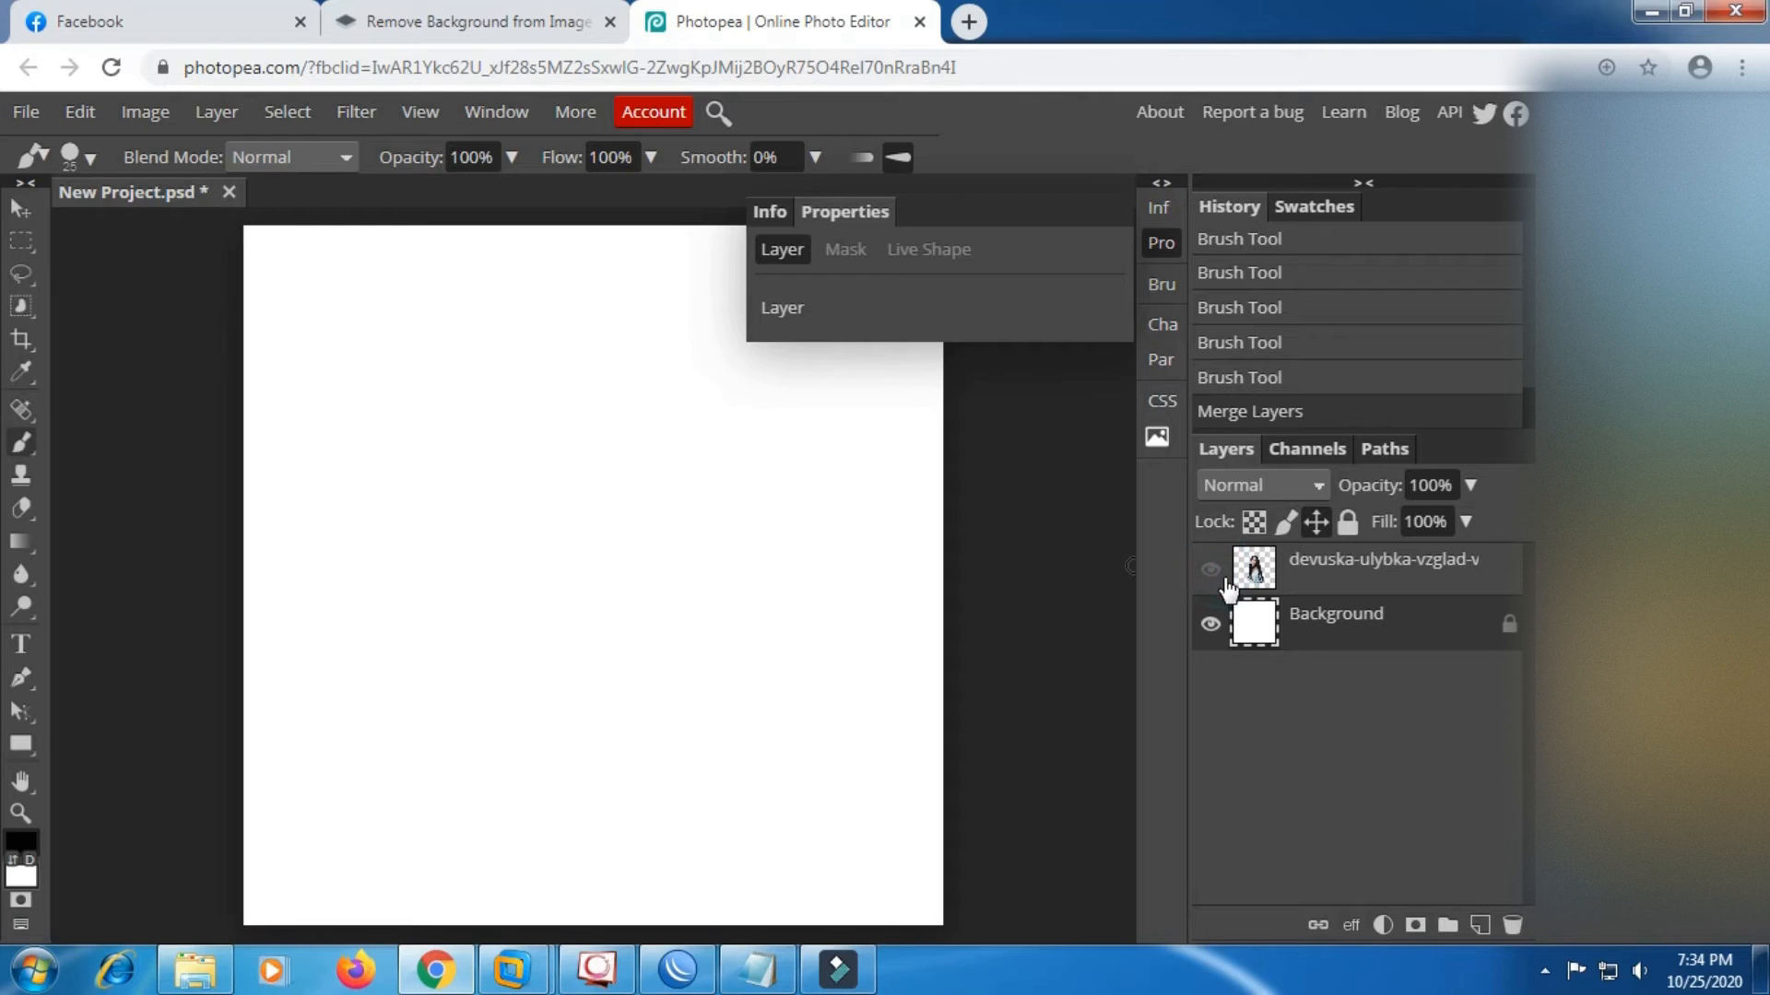
pyautogui.click(1480, 919)
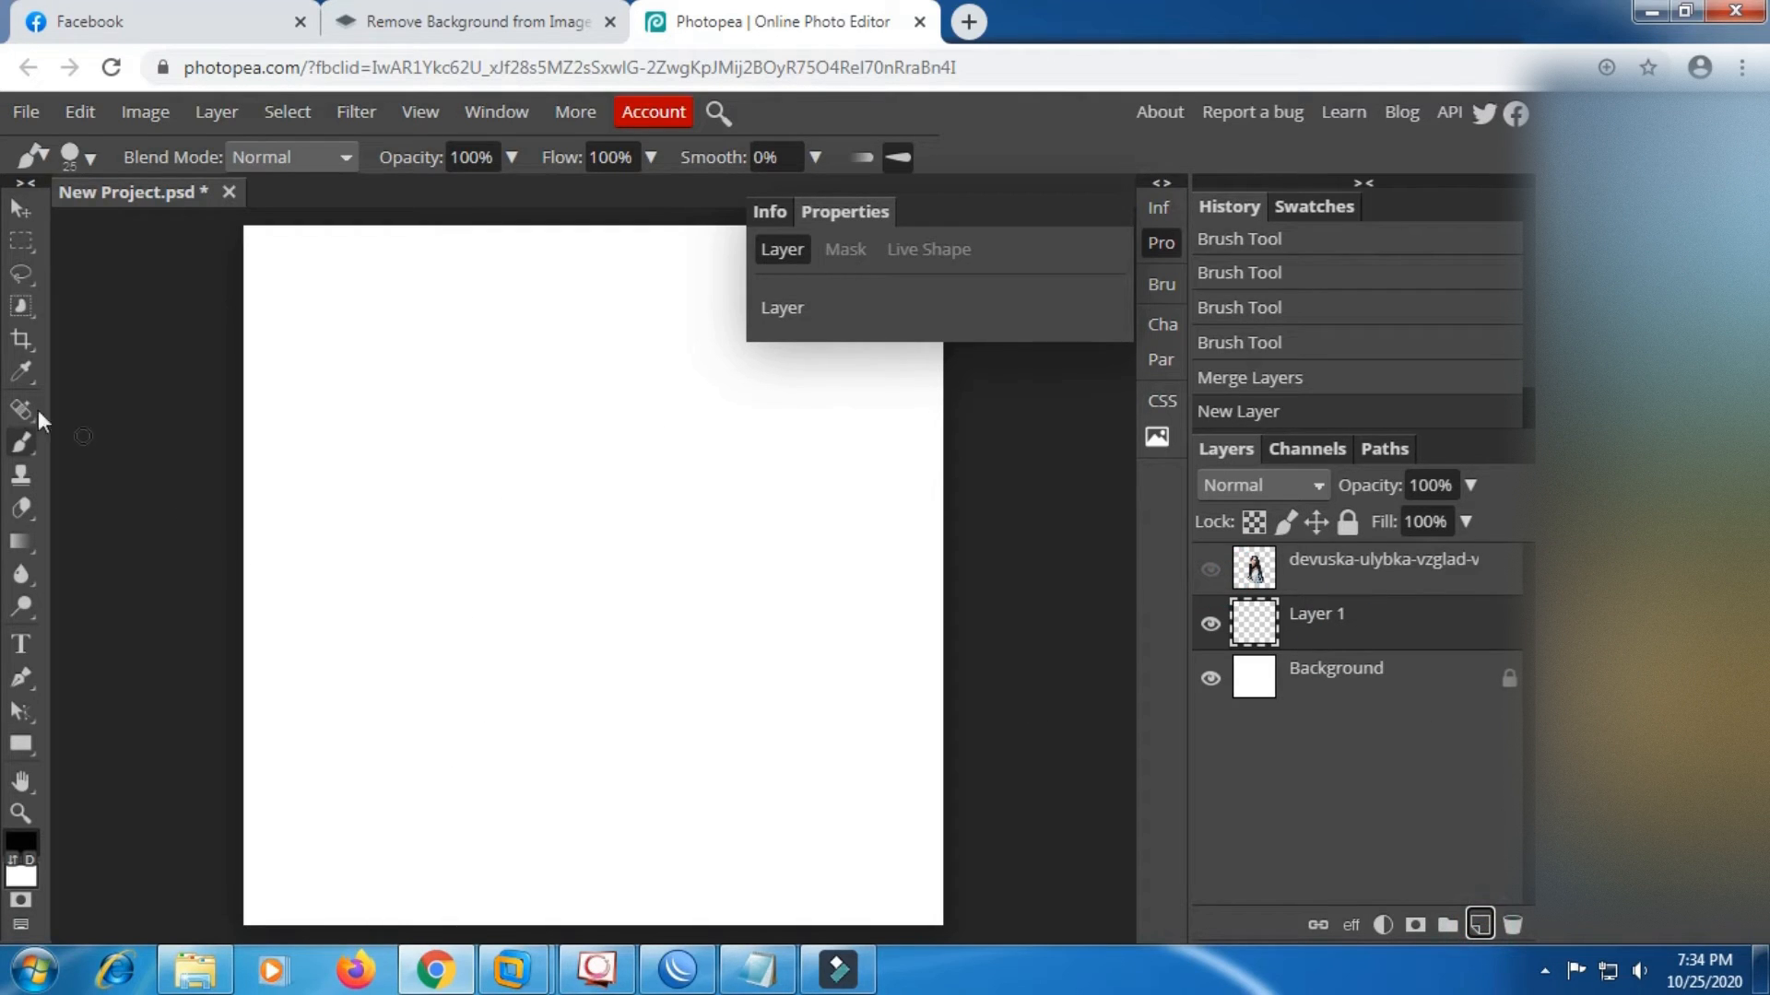
# Stamp a single black circle near the canvas centre on the new layer with a hard brush about 405 px wide.
pyautogui.rightClick(459, 484)
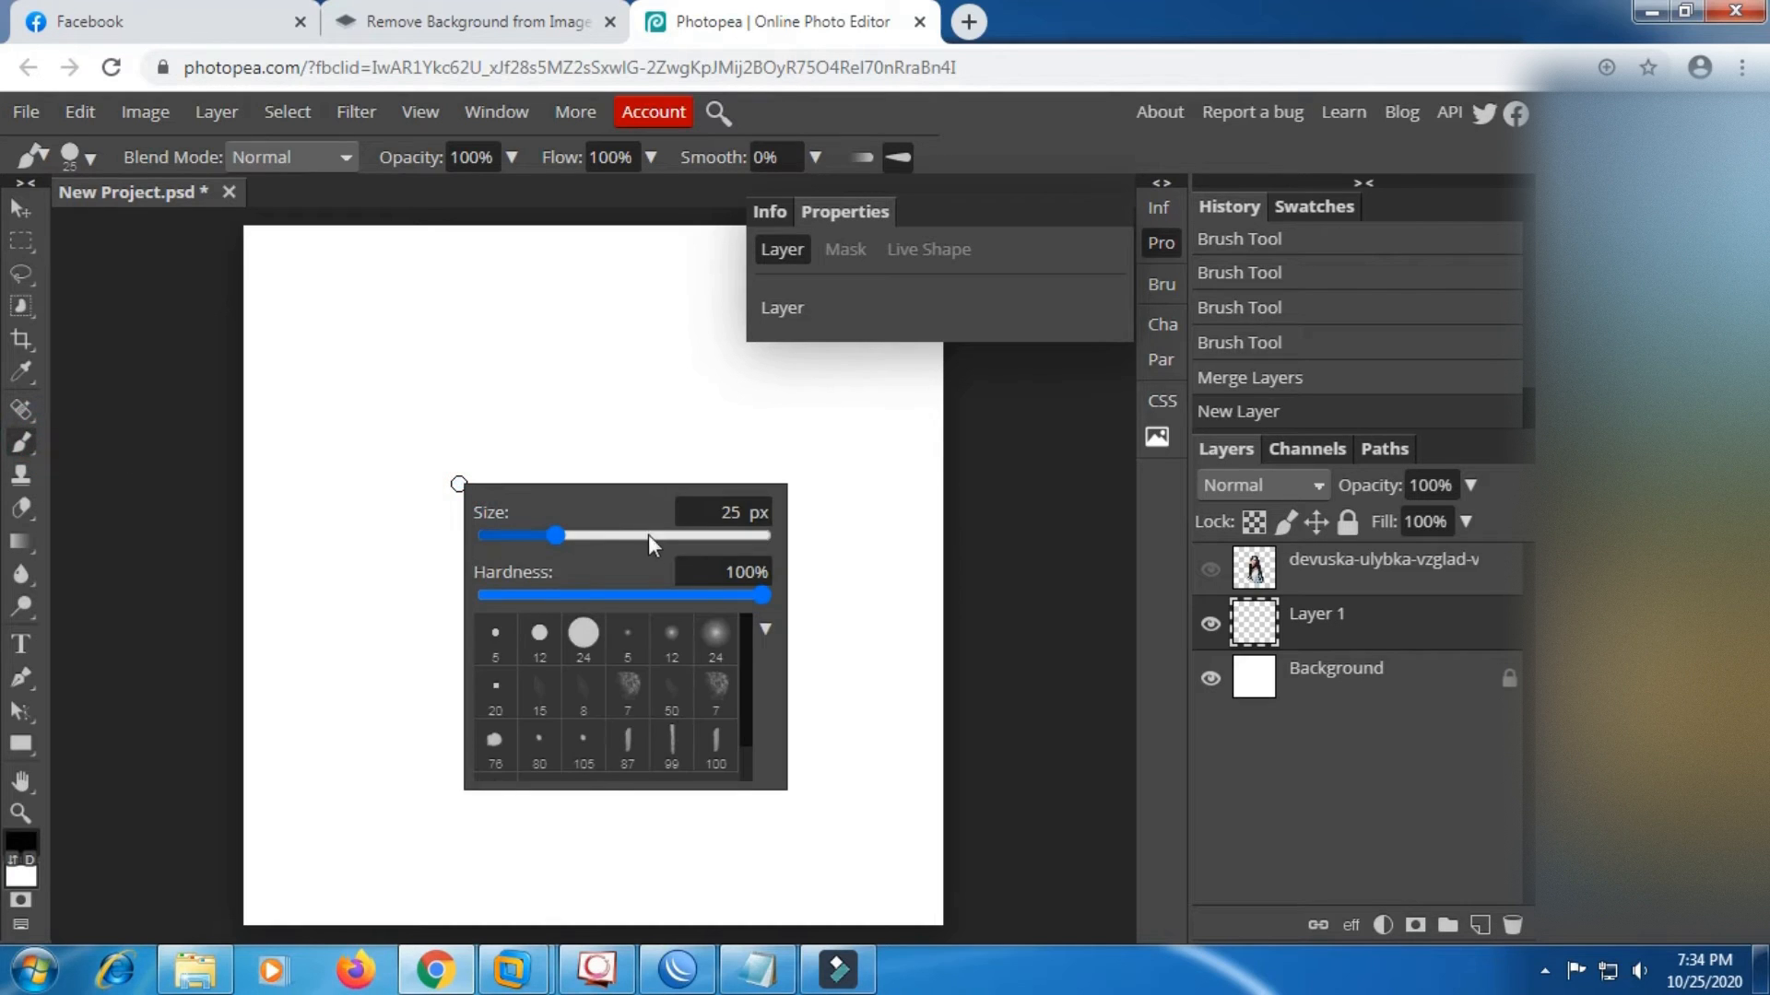
pyautogui.click(679, 534)
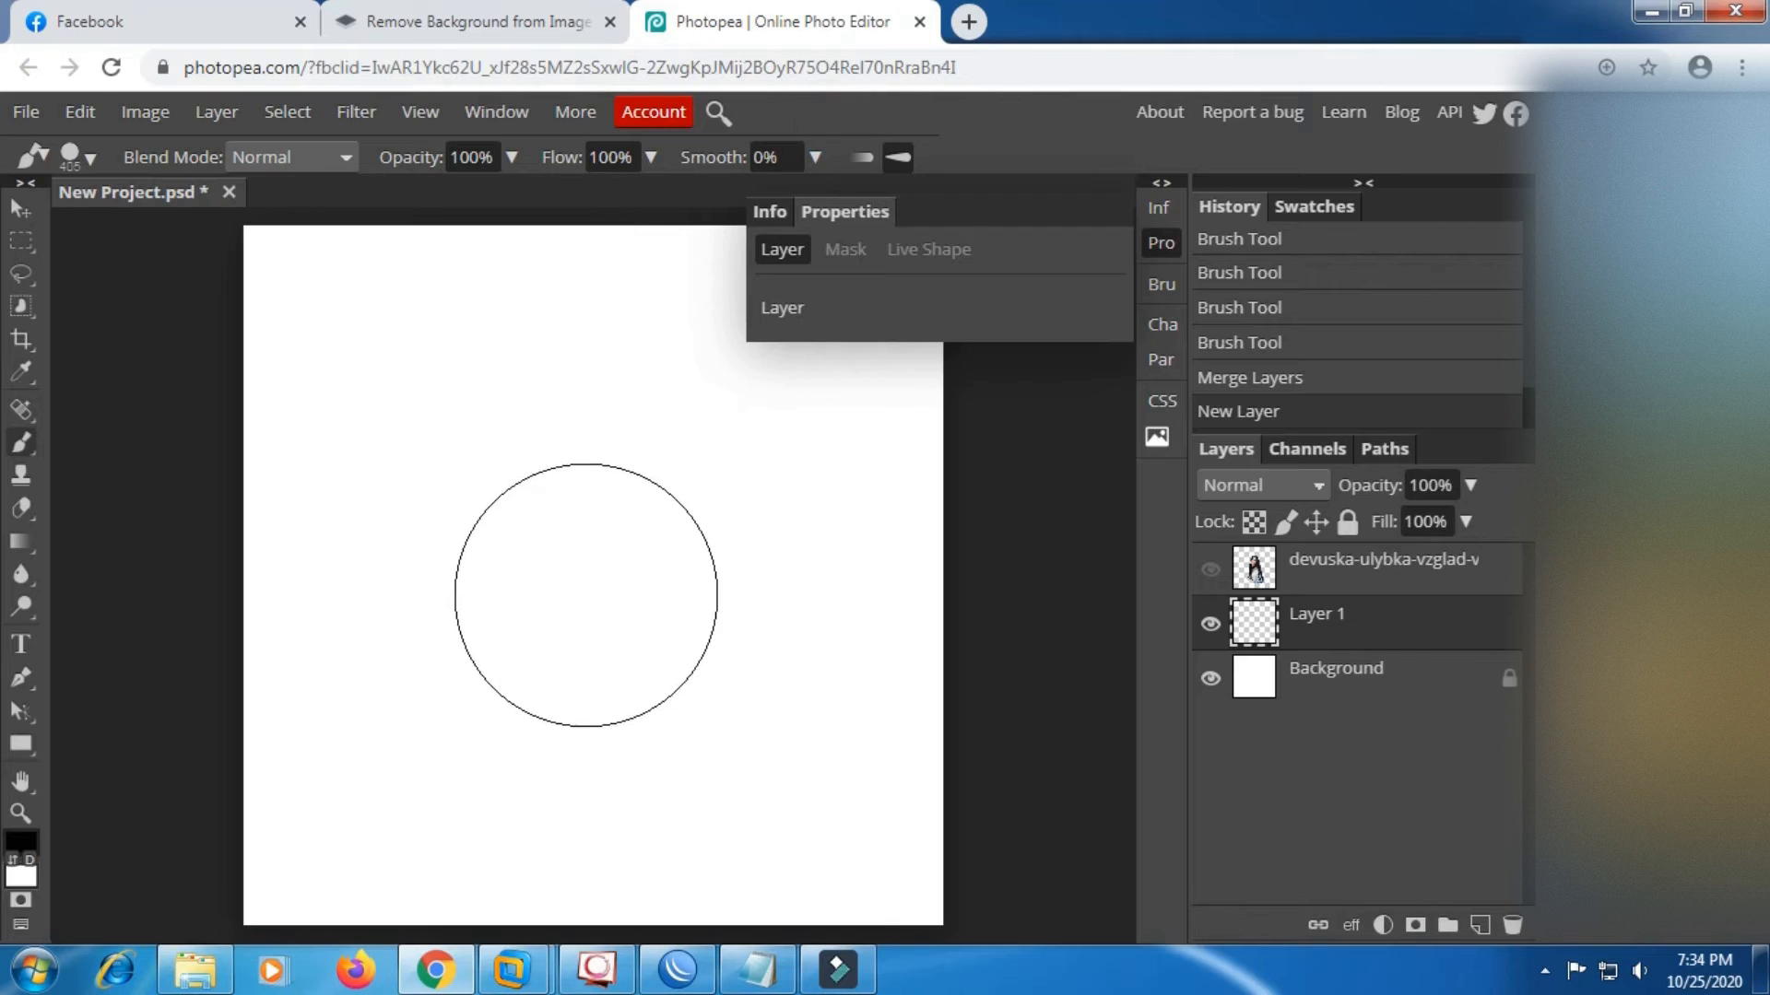
pyautogui.click(583, 568)
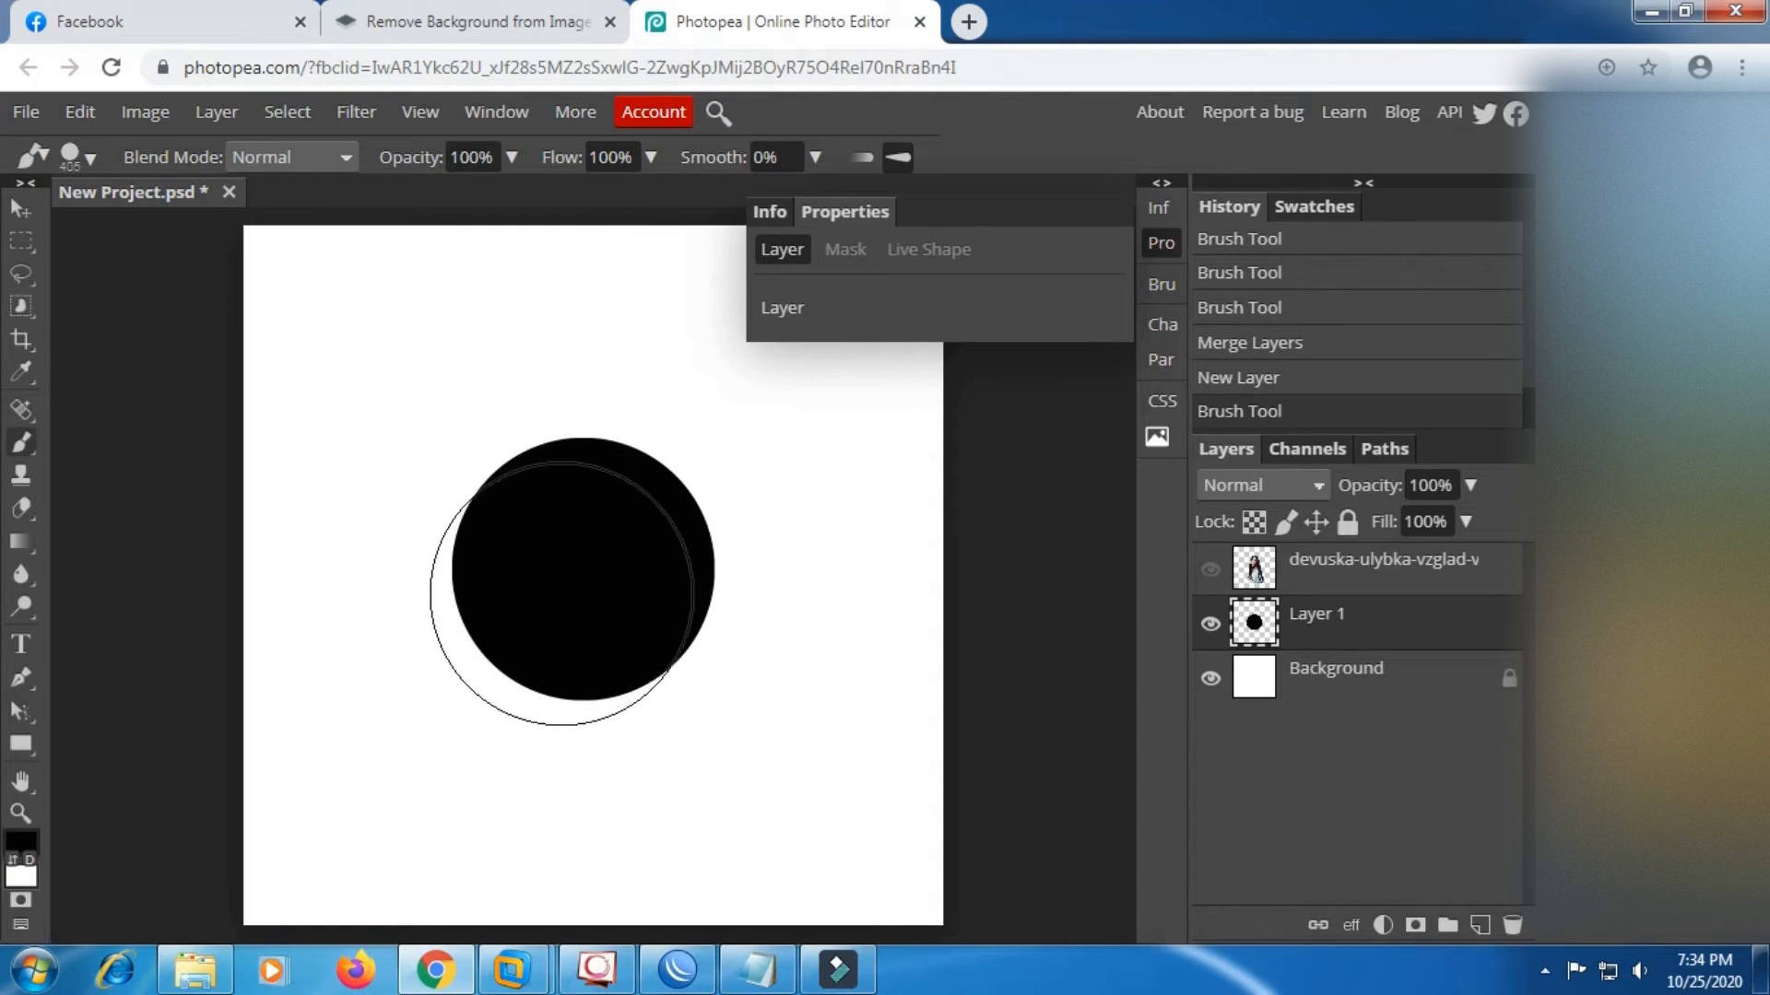
# Free-transform the black circle to about 174% of its size, centred at about X 540 px, Y 586 px.
pyautogui.click(21, 242)
pyautogui.rightClick(506, 486)
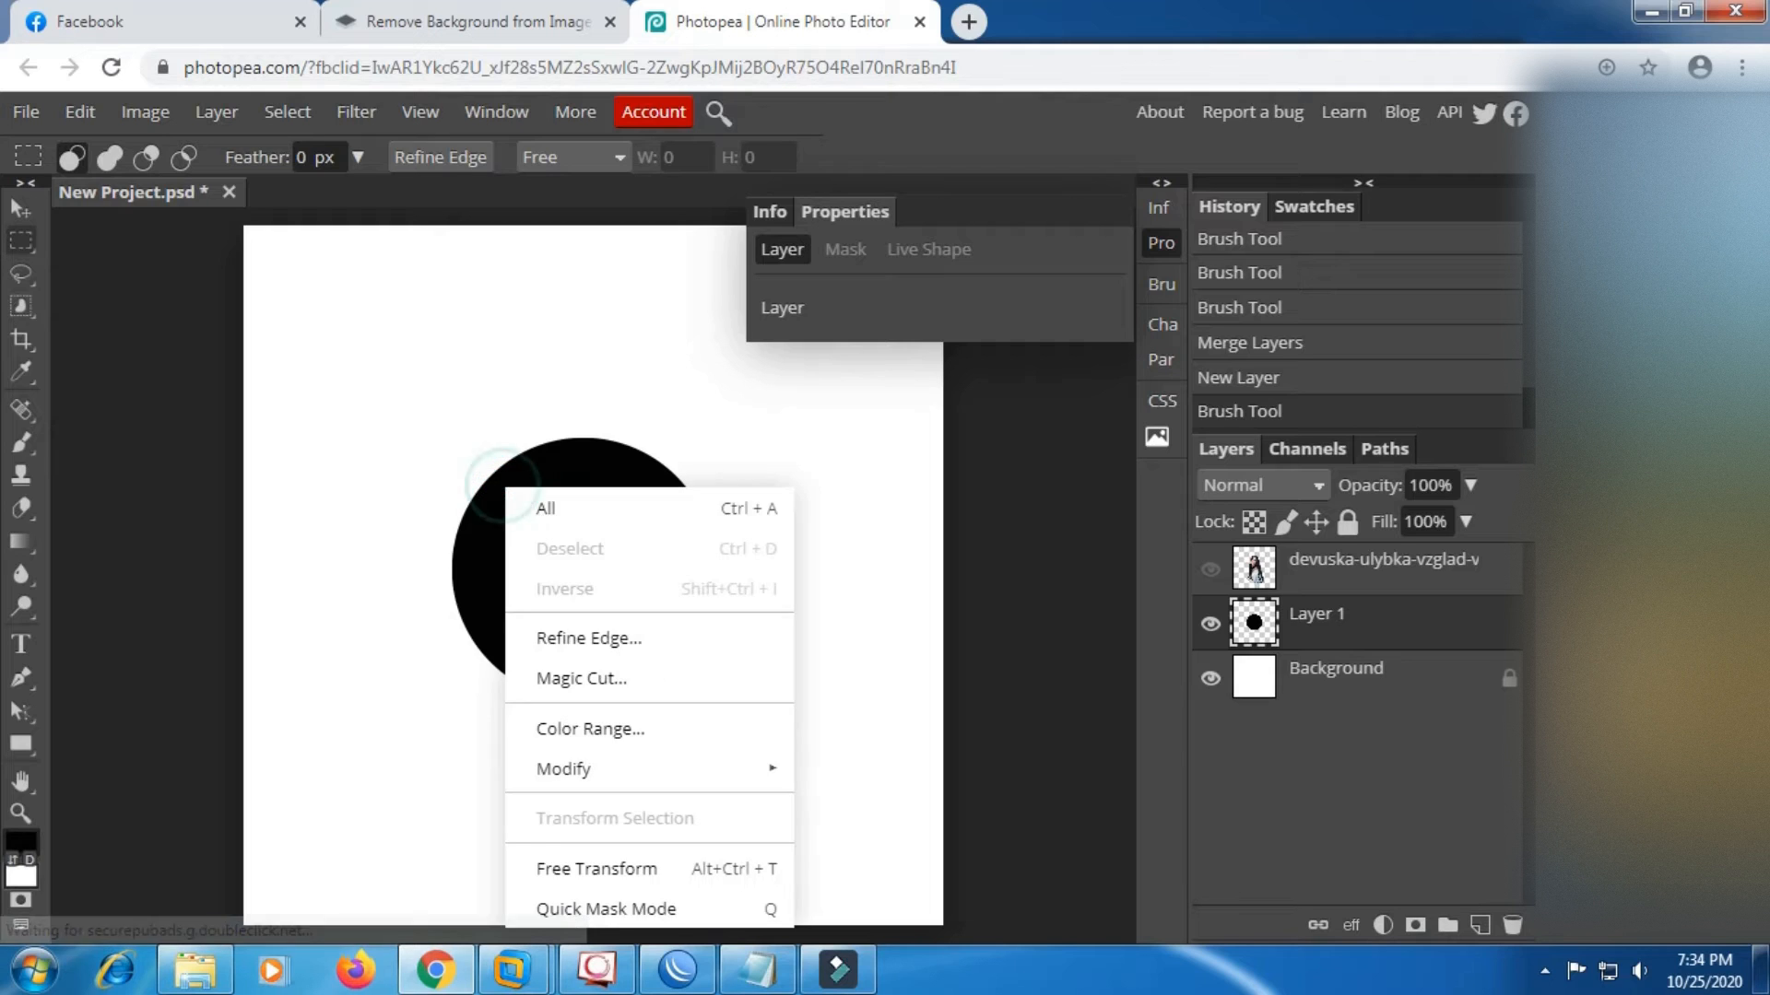
pyautogui.click(622, 867)
pyautogui.moveTo(714, 700); pyautogui.dragTo(892, 878)
pyautogui.moveTo(823, 726); pyautogui.dragTo(746, 689)
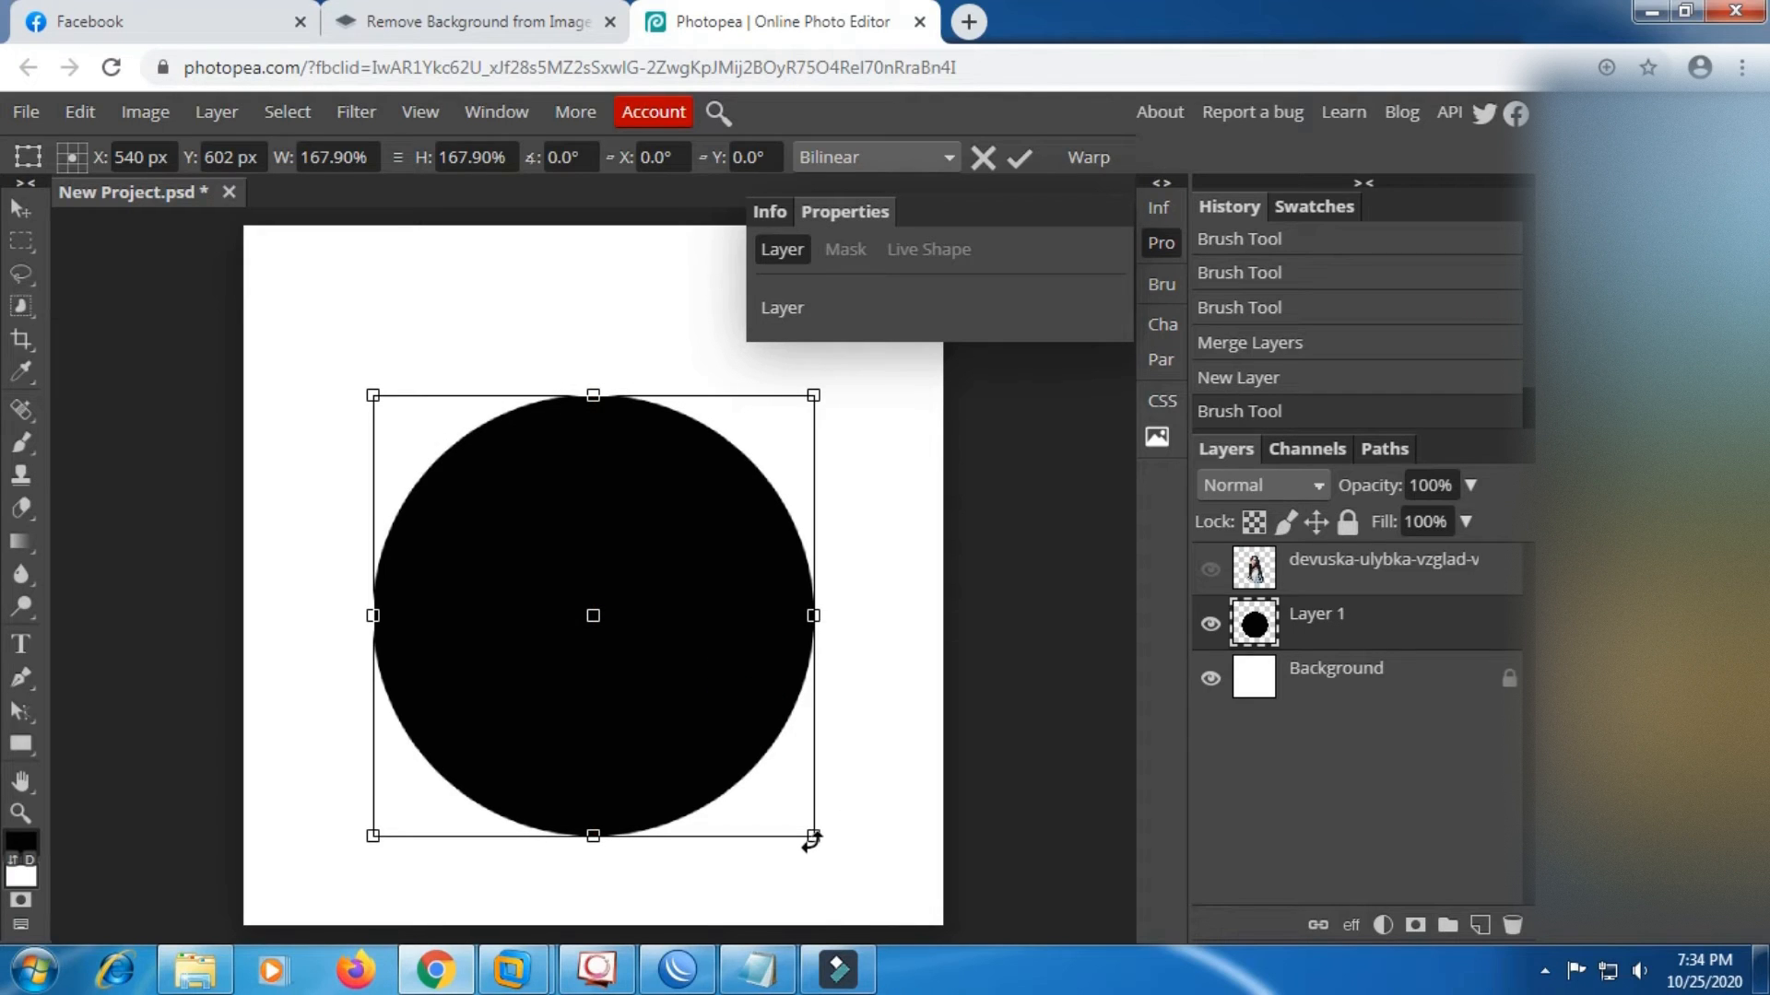
pyautogui.moveTo(813, 836)
pyautogui.mouseDown()
pyautogui.moveTo(842, 860)
pyautogui.moveTo(828, 852)
pyautogui.mouseUp()
pyautogui.moveTo(735, 746); pyautogui.dragTo(729, 726)
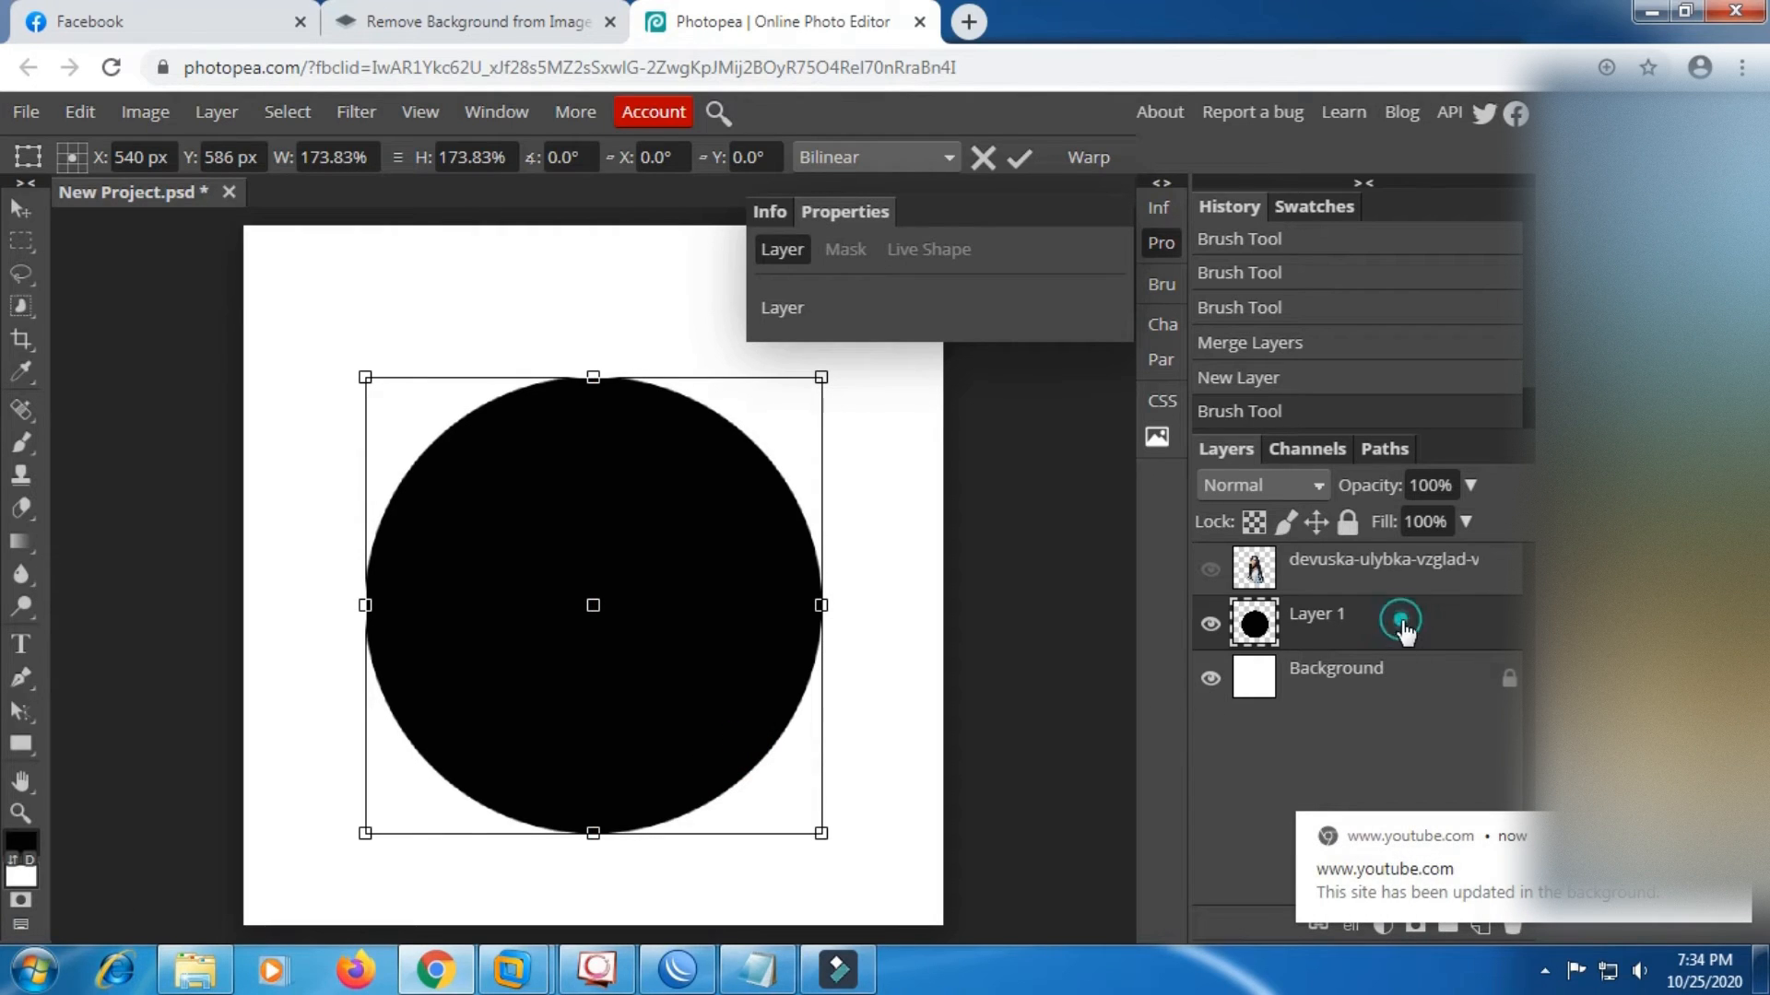
pyautogui.press('Return')
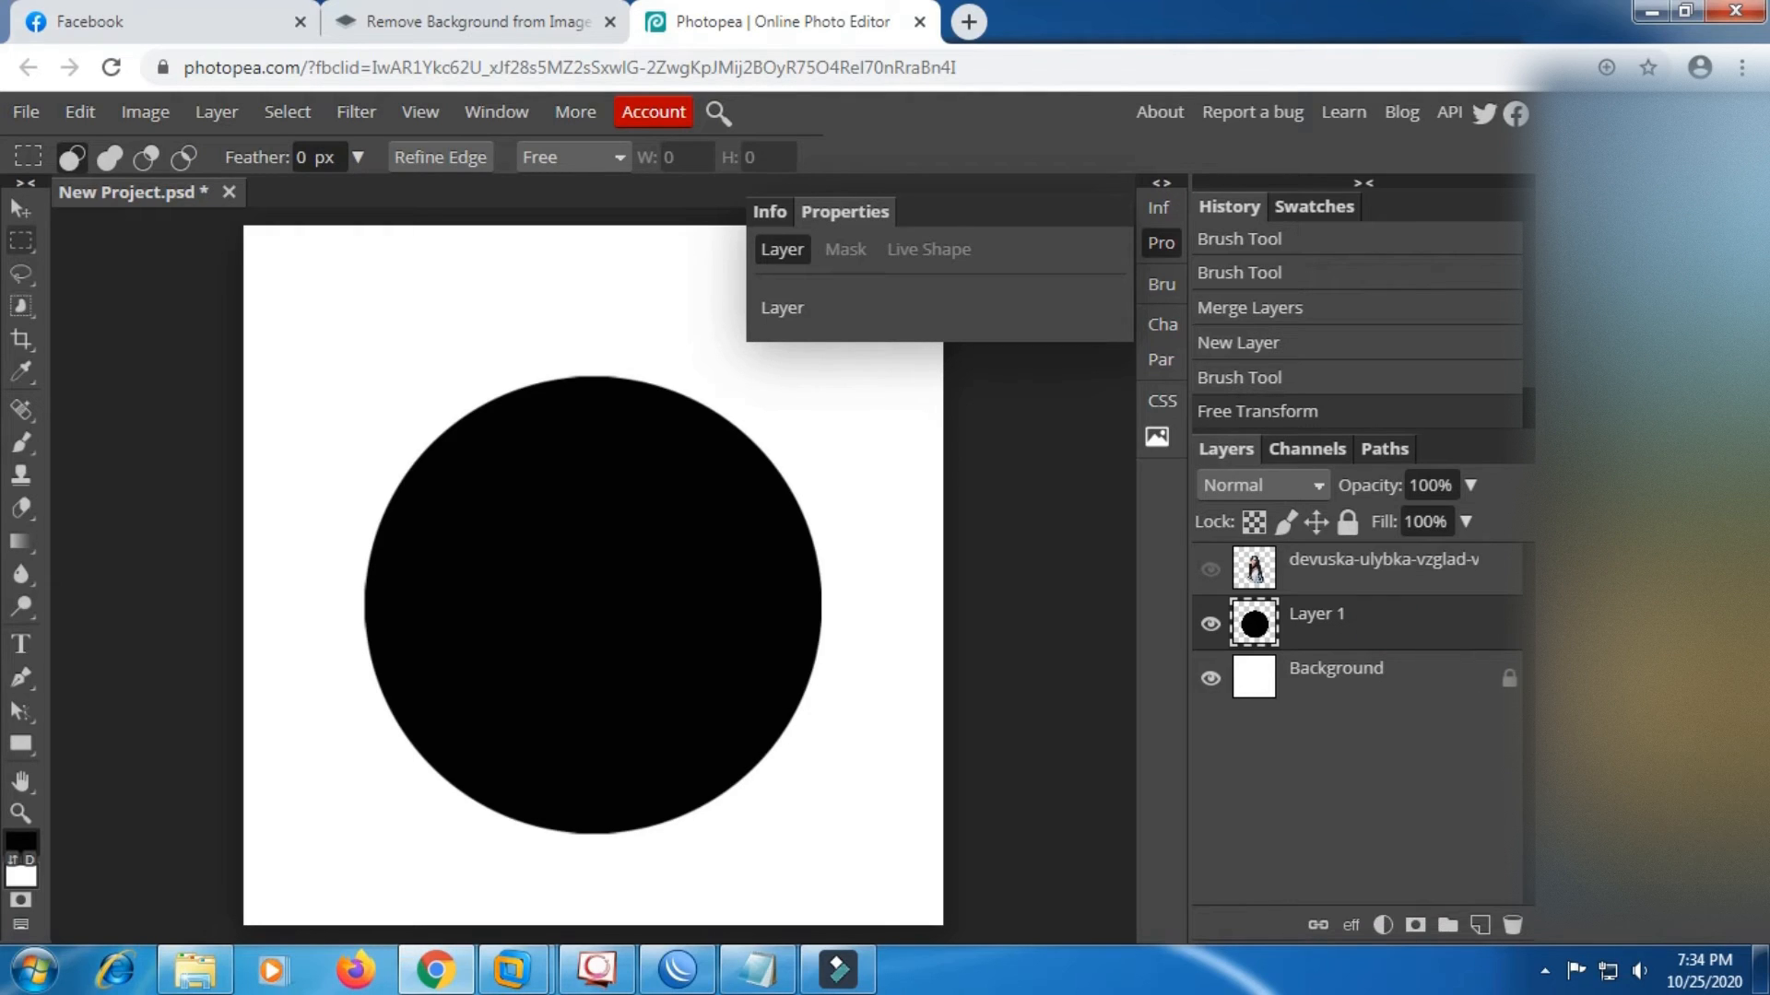
# Add a layer above the circle and make it a Color Fill in light yellow, hex fcf27a.
pyautogui.click(1481, 923)
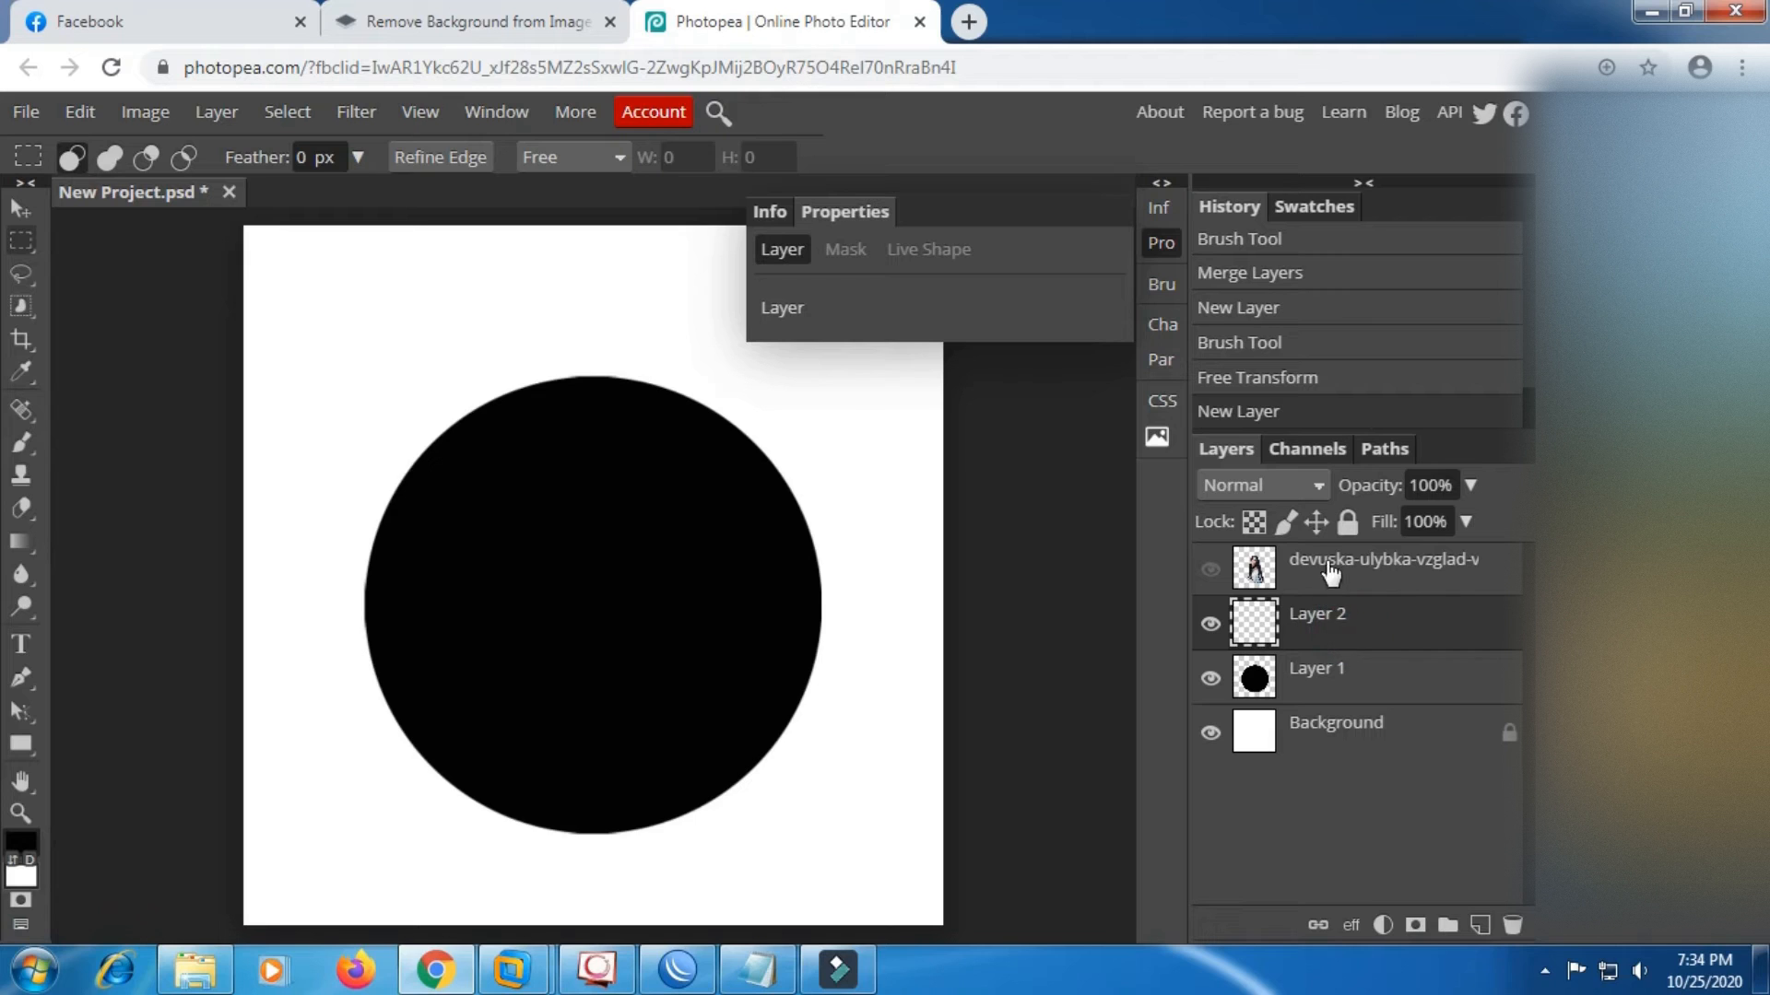
pyautogui.click(1383, 923)
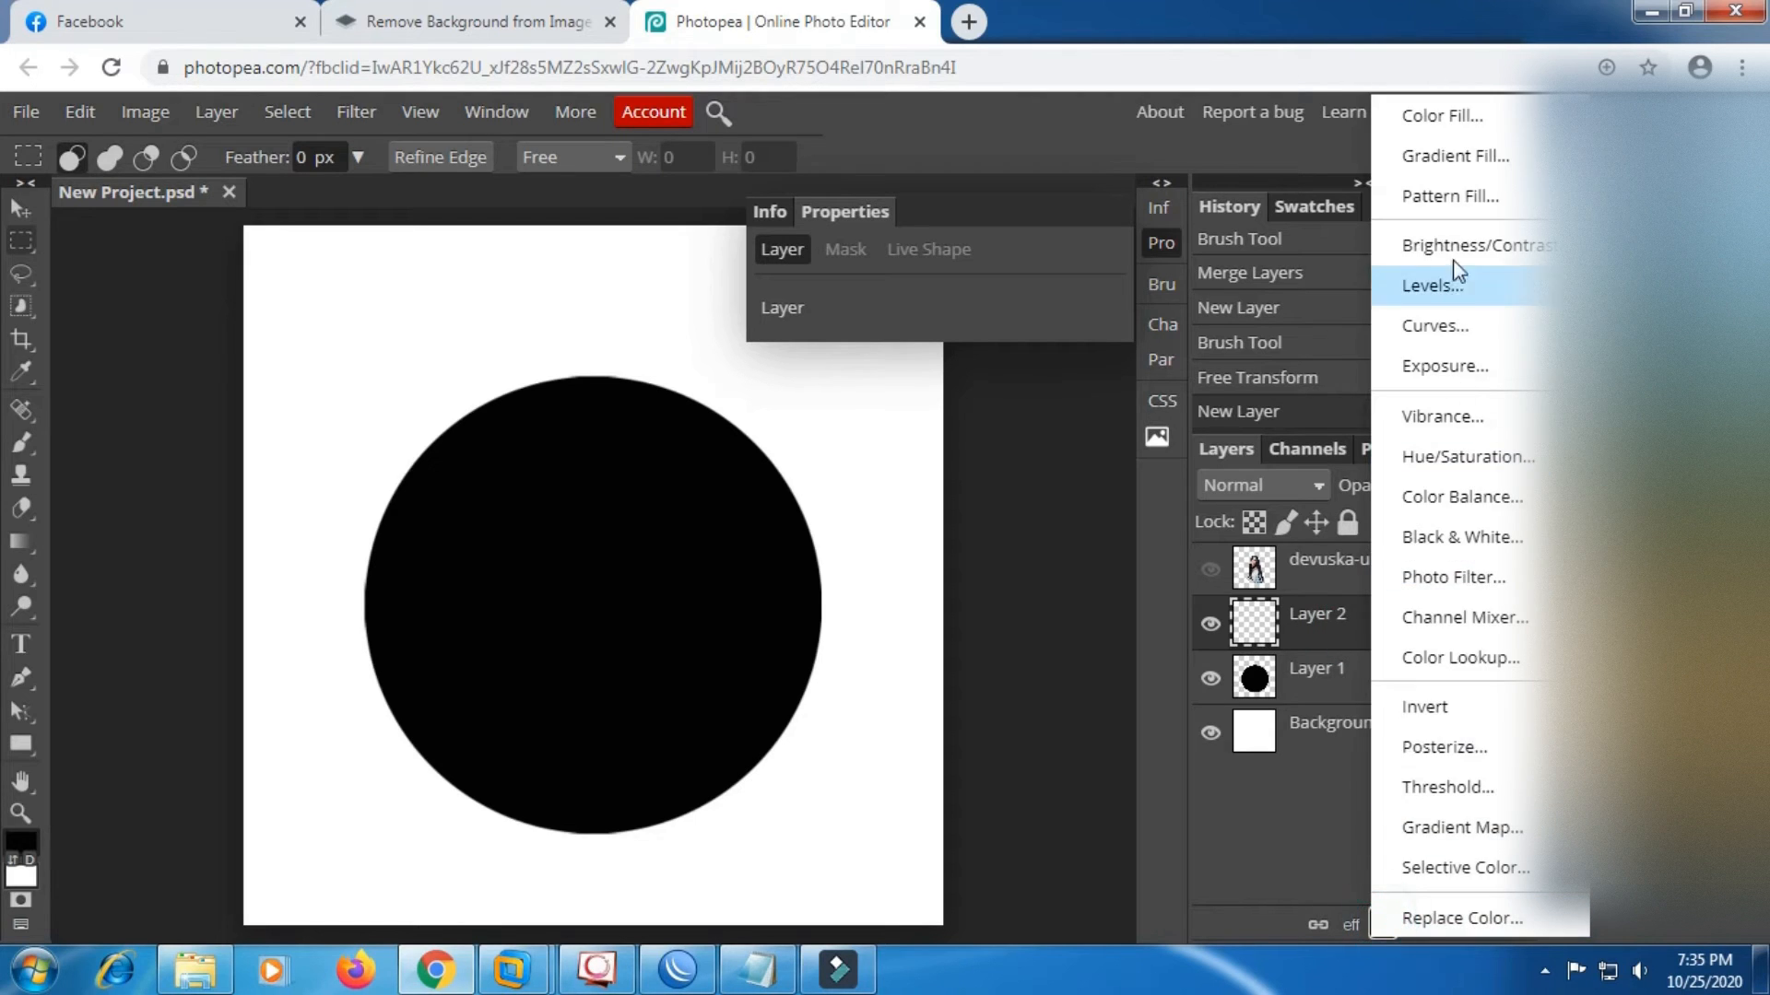
pyautogui.click(1444, 118)
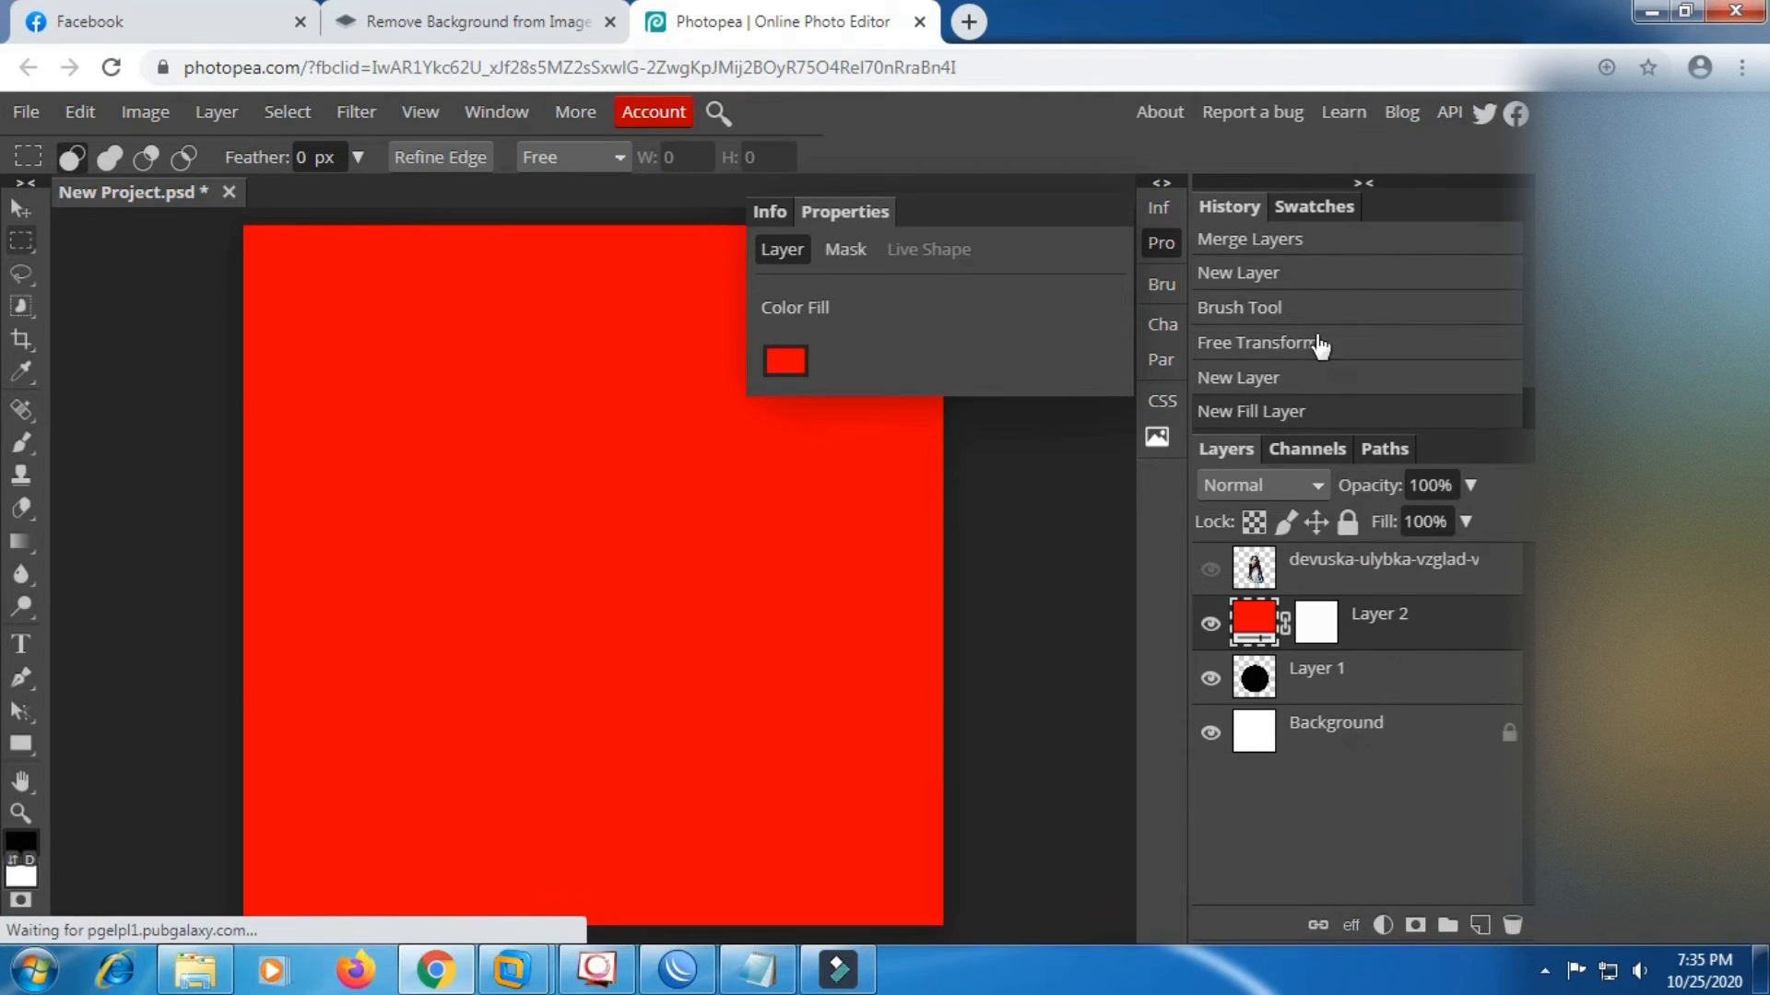
pyautogui.click(786, 362)
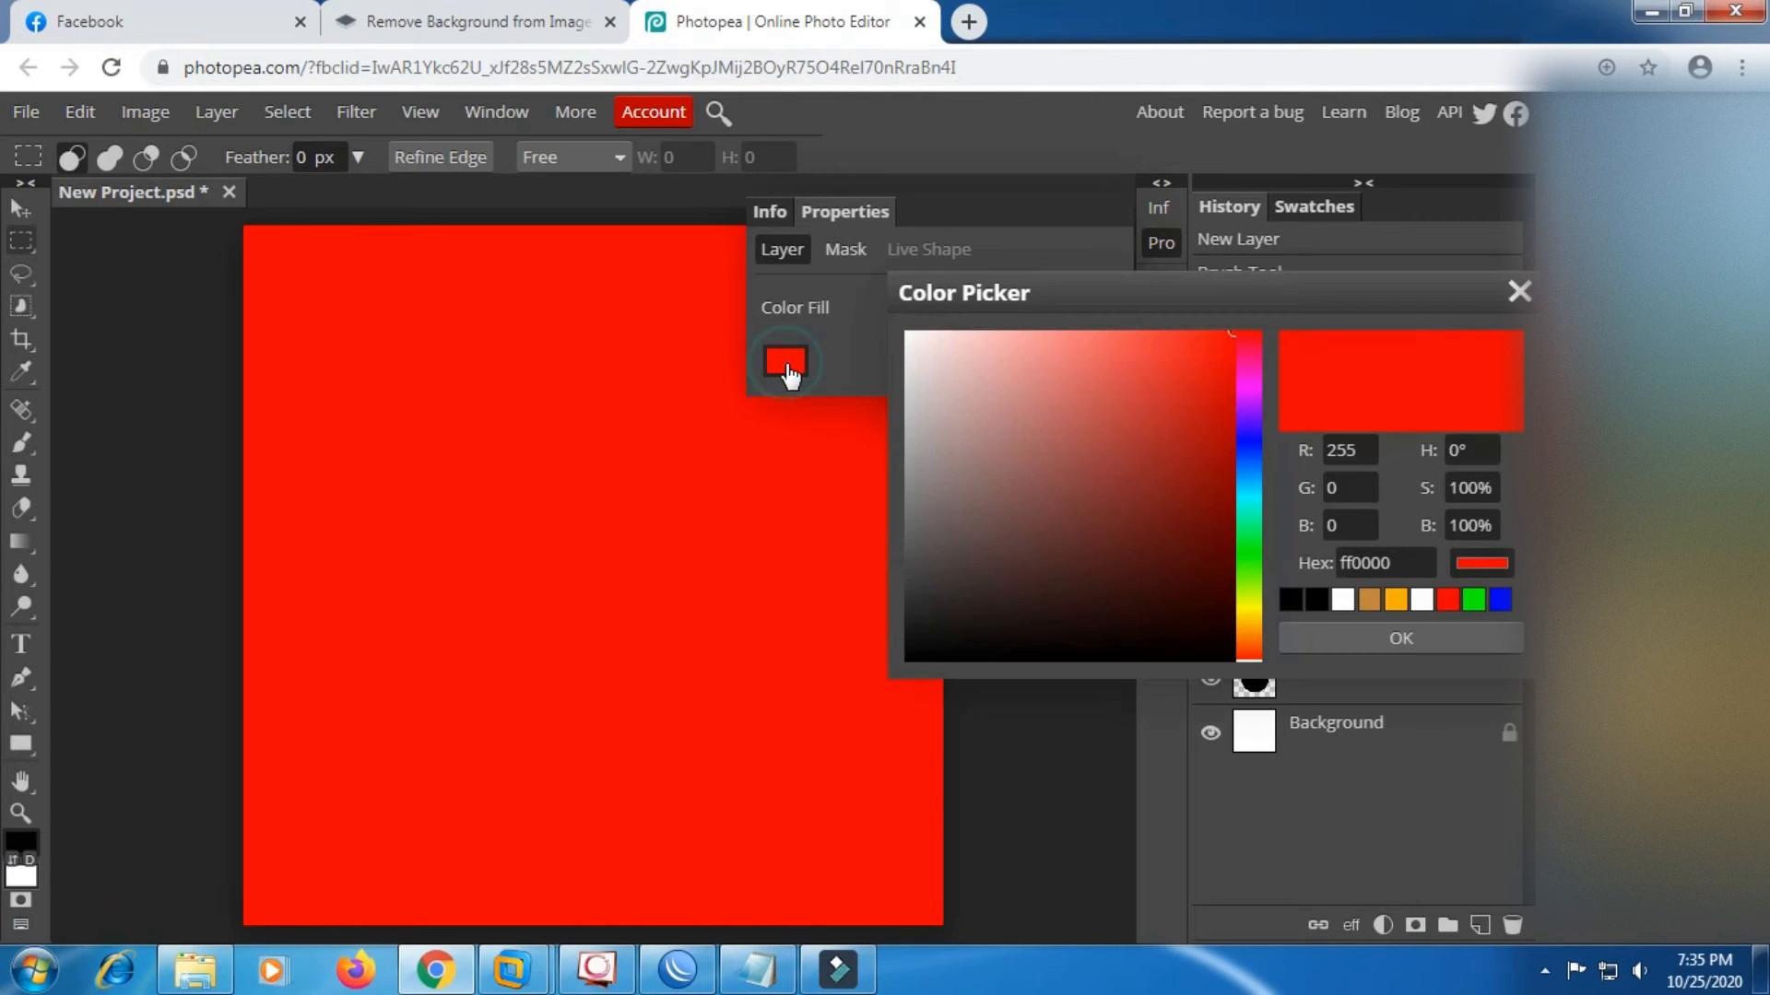
pyautogui.click(1252, 608)
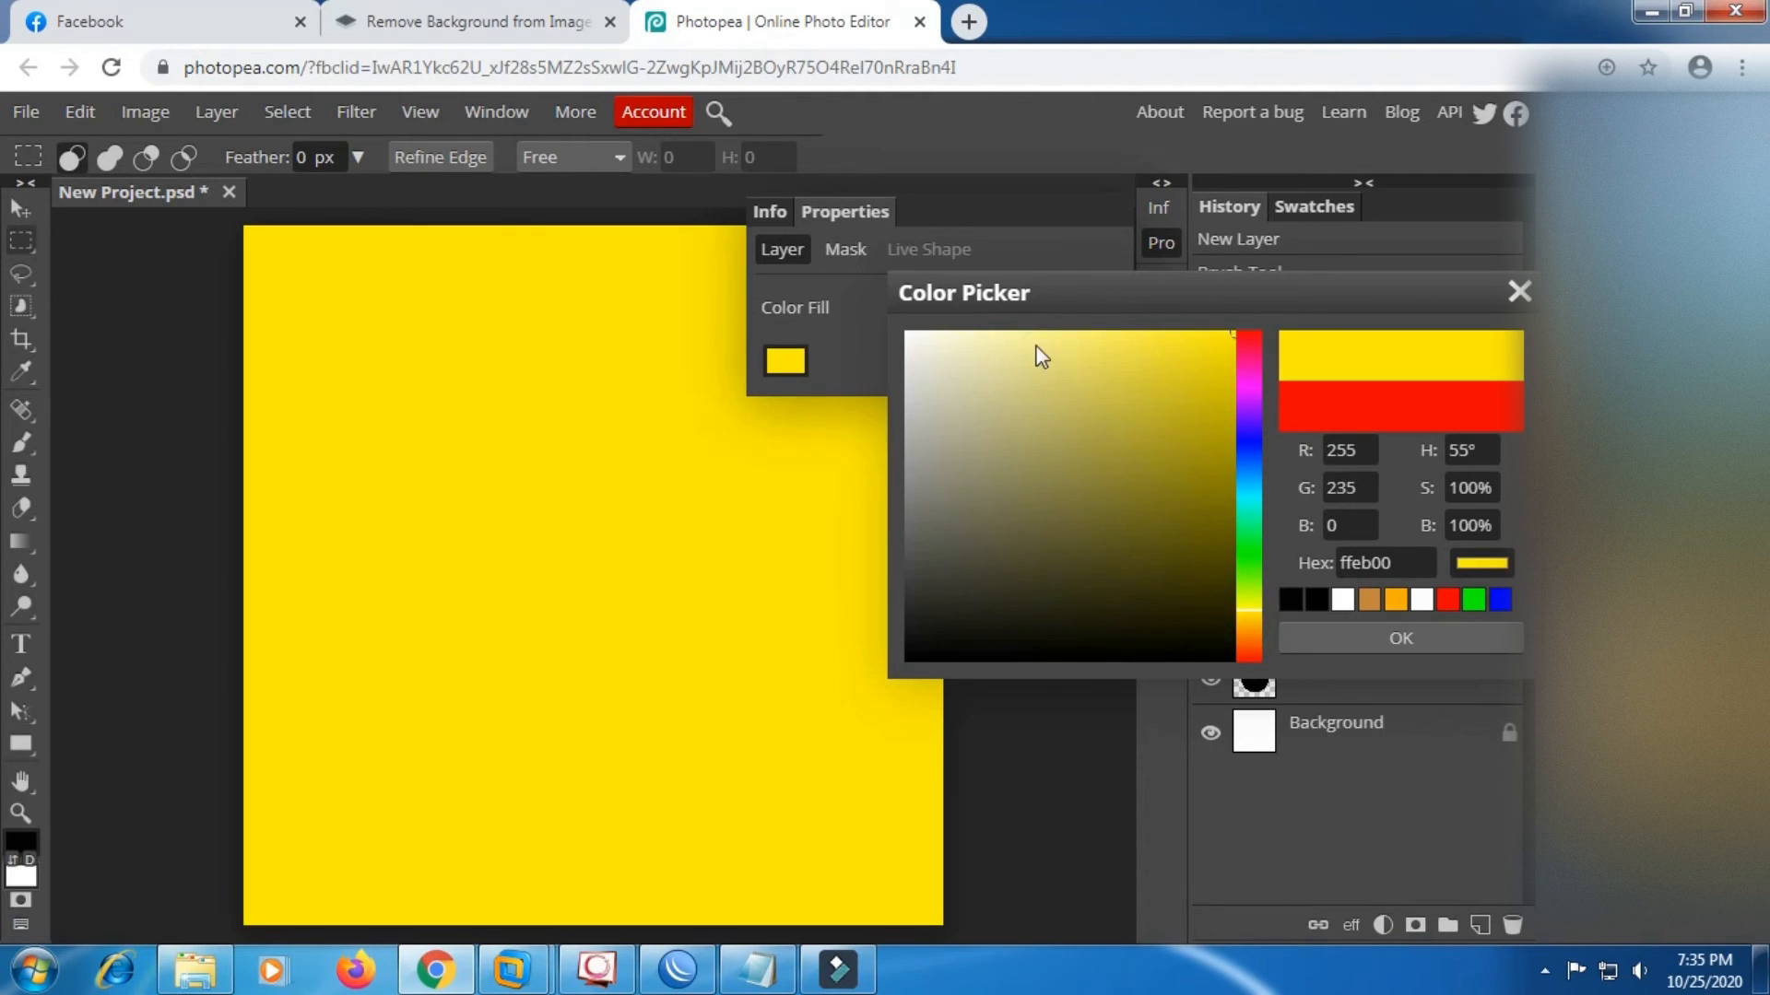
pyautogui.click(1037, 347)
pyautogui.moveTo(1075, 339); pyautogui.dragTo(1075, 335)
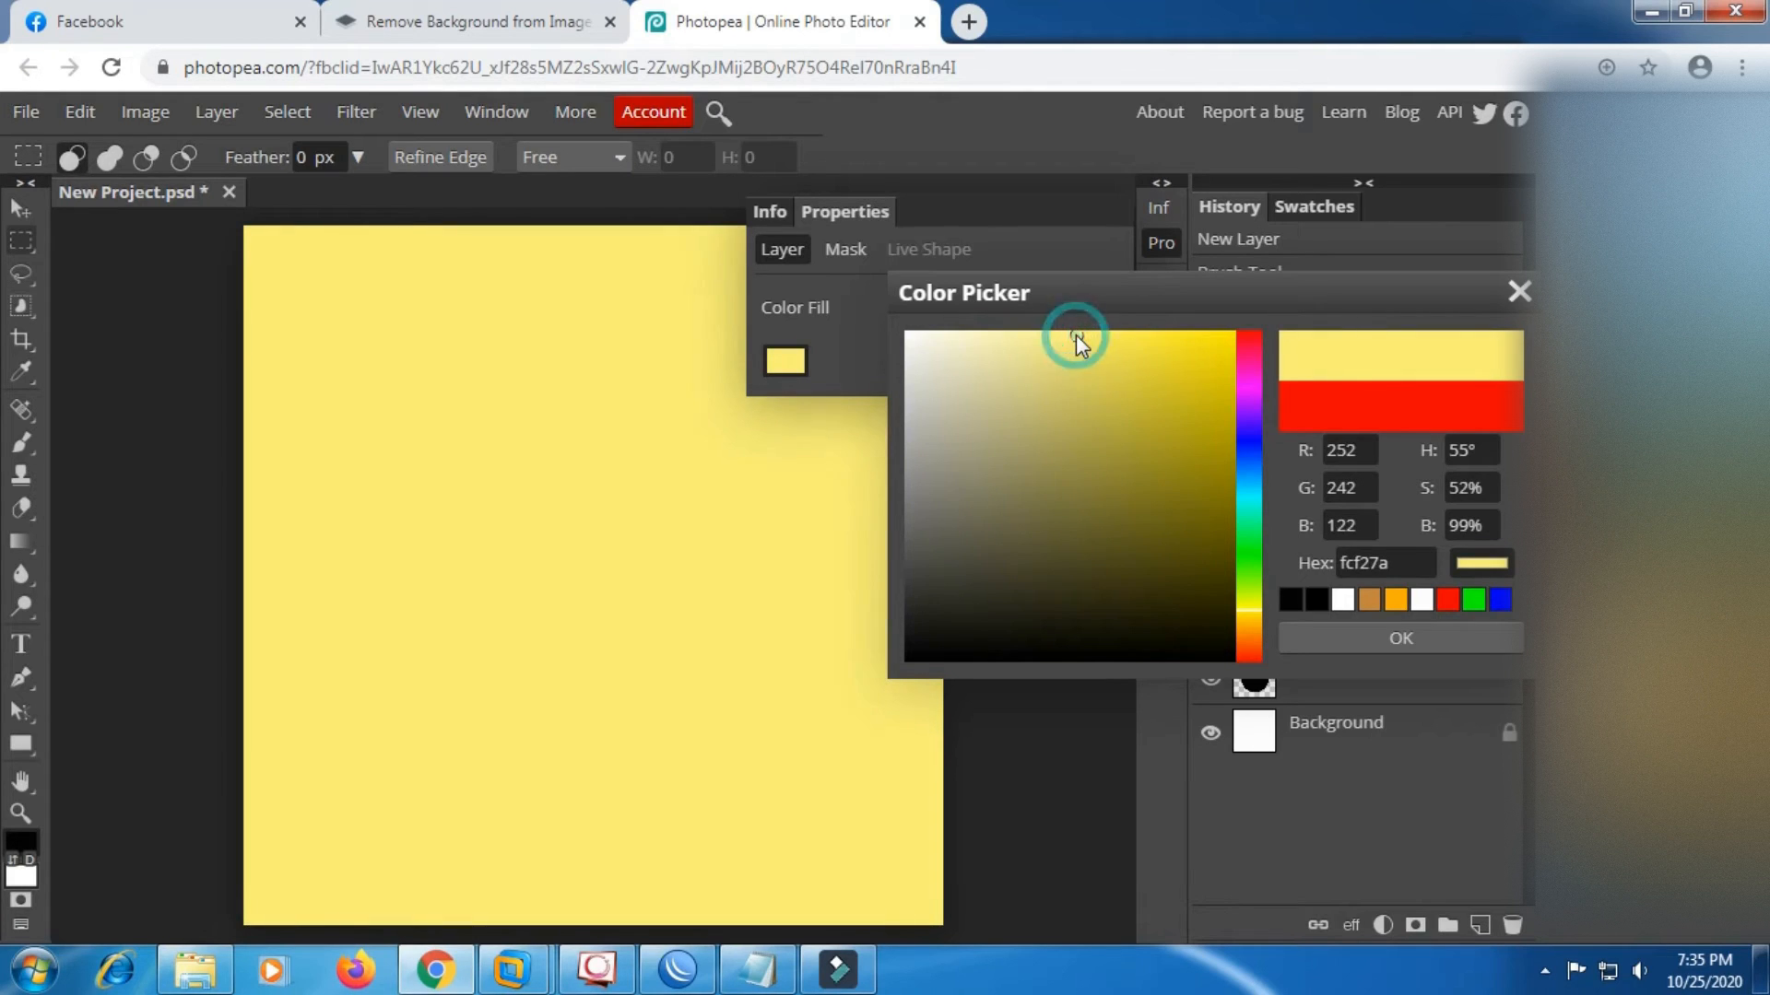
pyautogui.click(1388, 639)
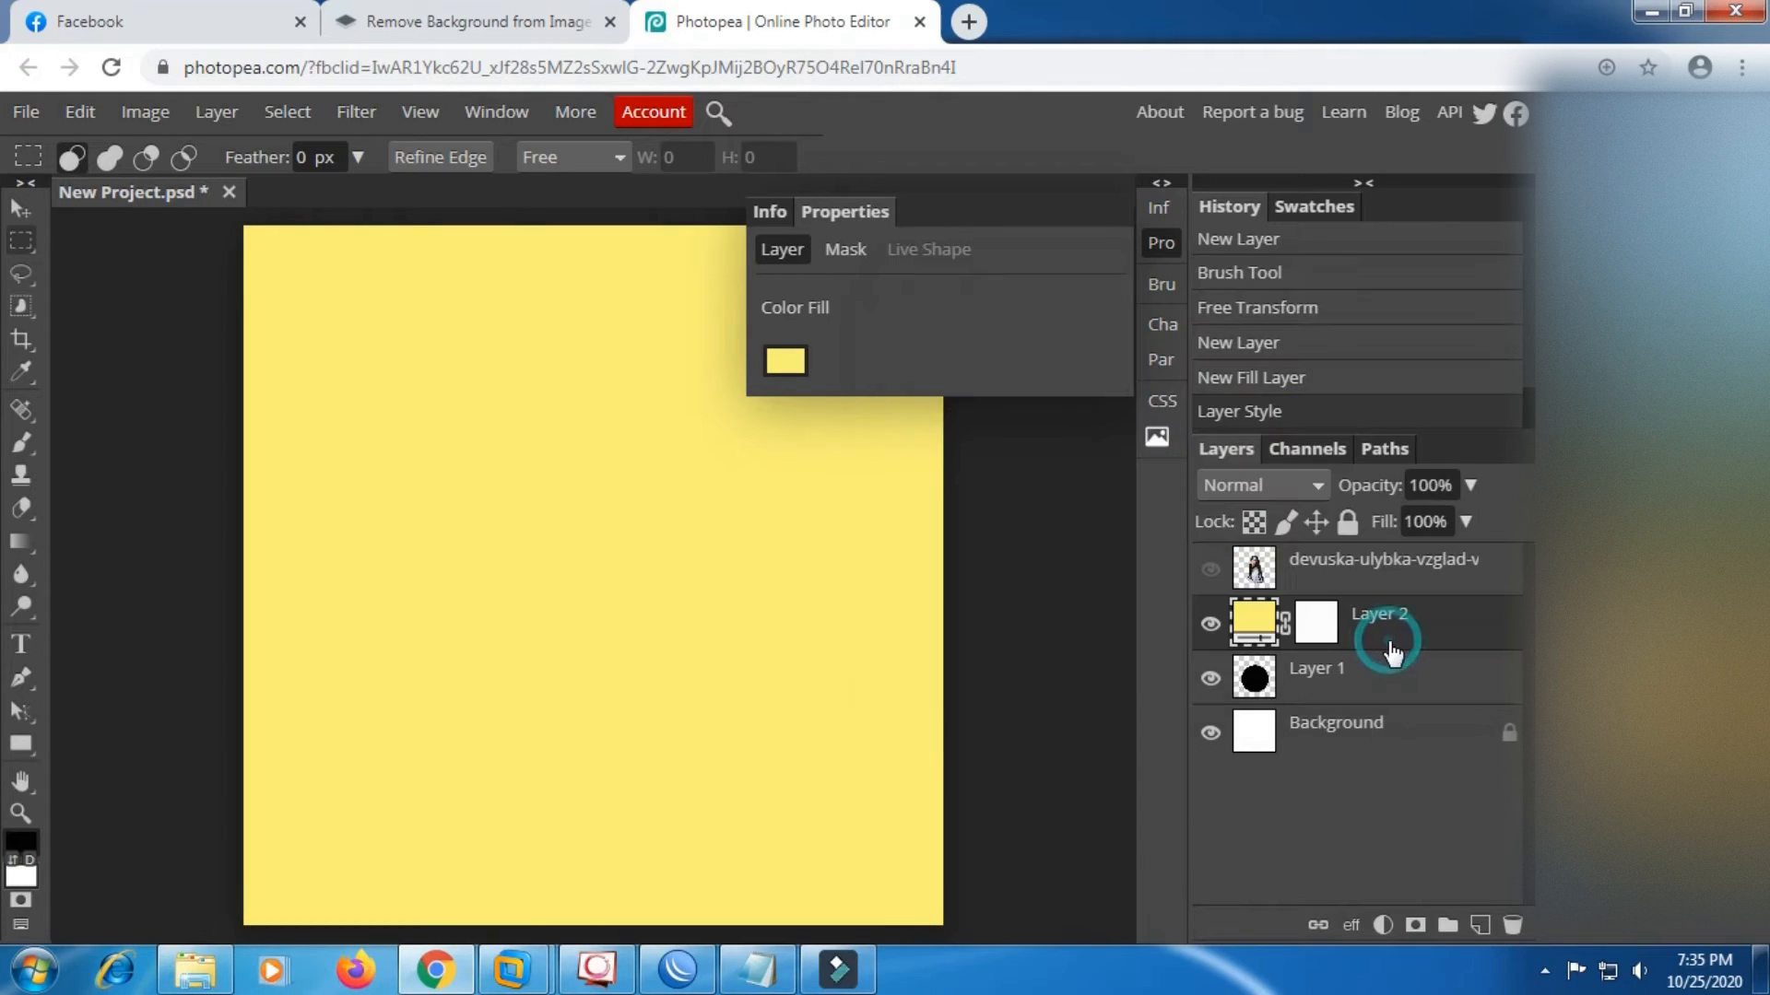
# Clip the yellow fill layer to the circle layer and check it by toggling the fill's visibility.
pyautogui.click(1447, 630)
pyautogui.rightClick(1447, 630)
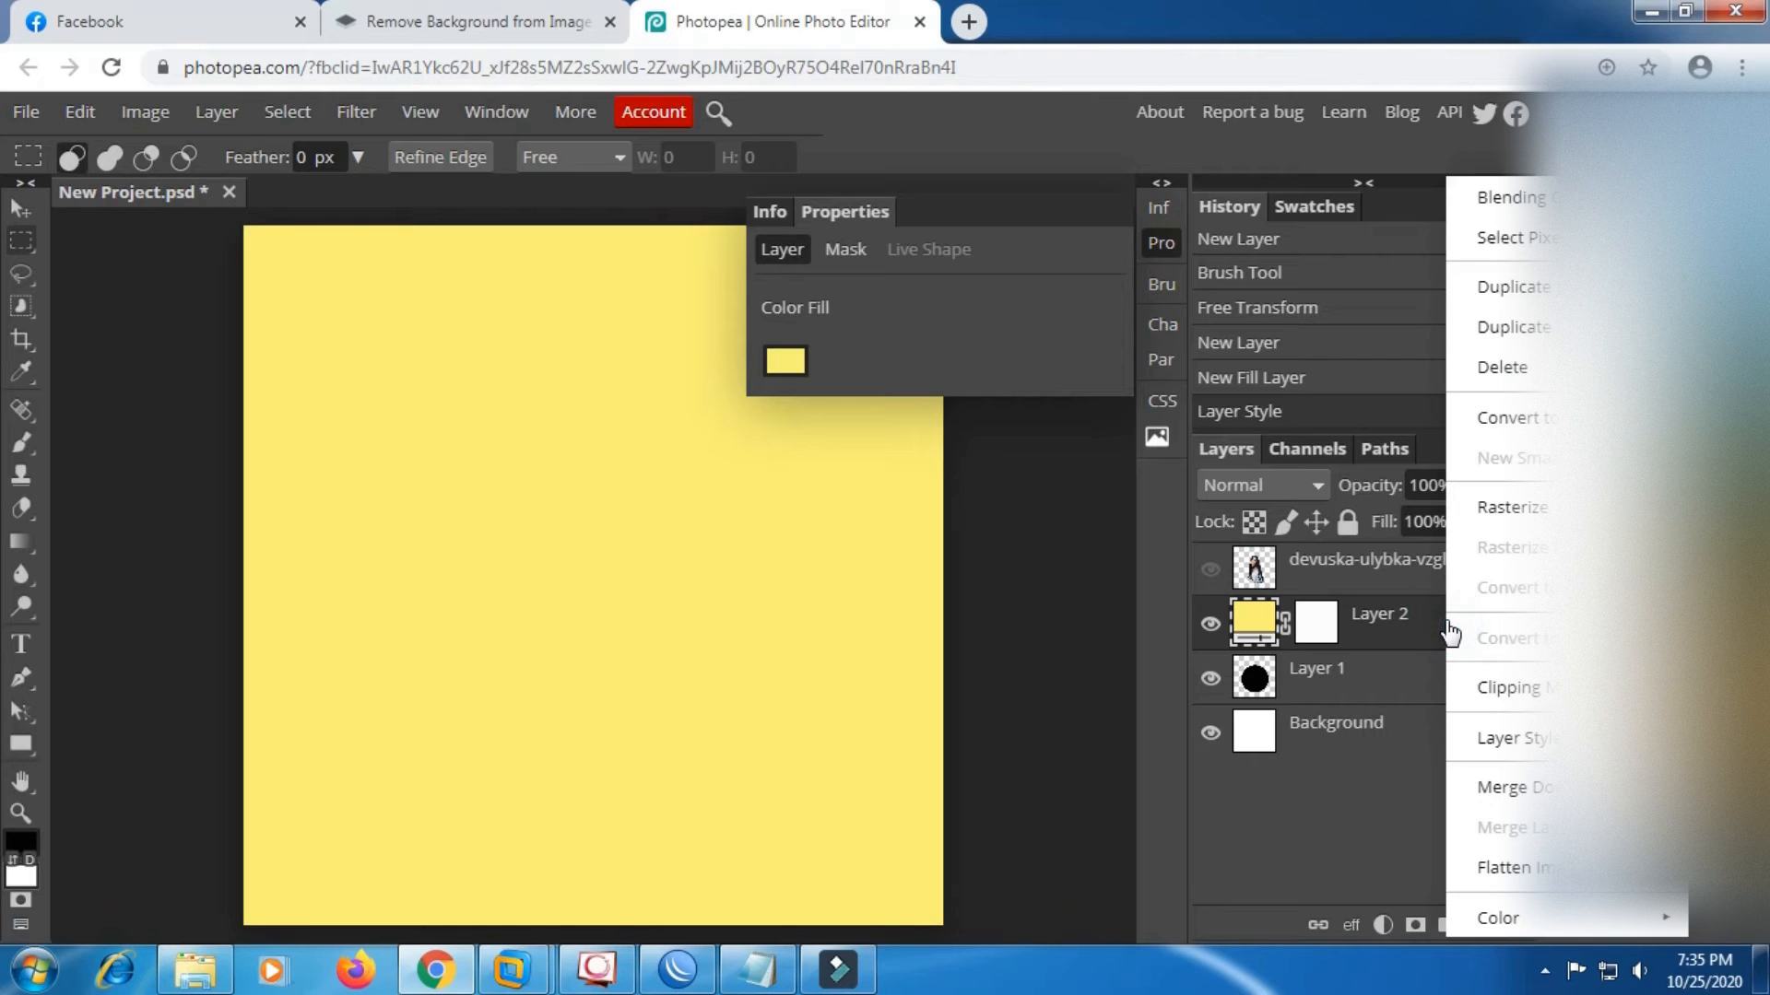
pyautogui.click(1494, 689)
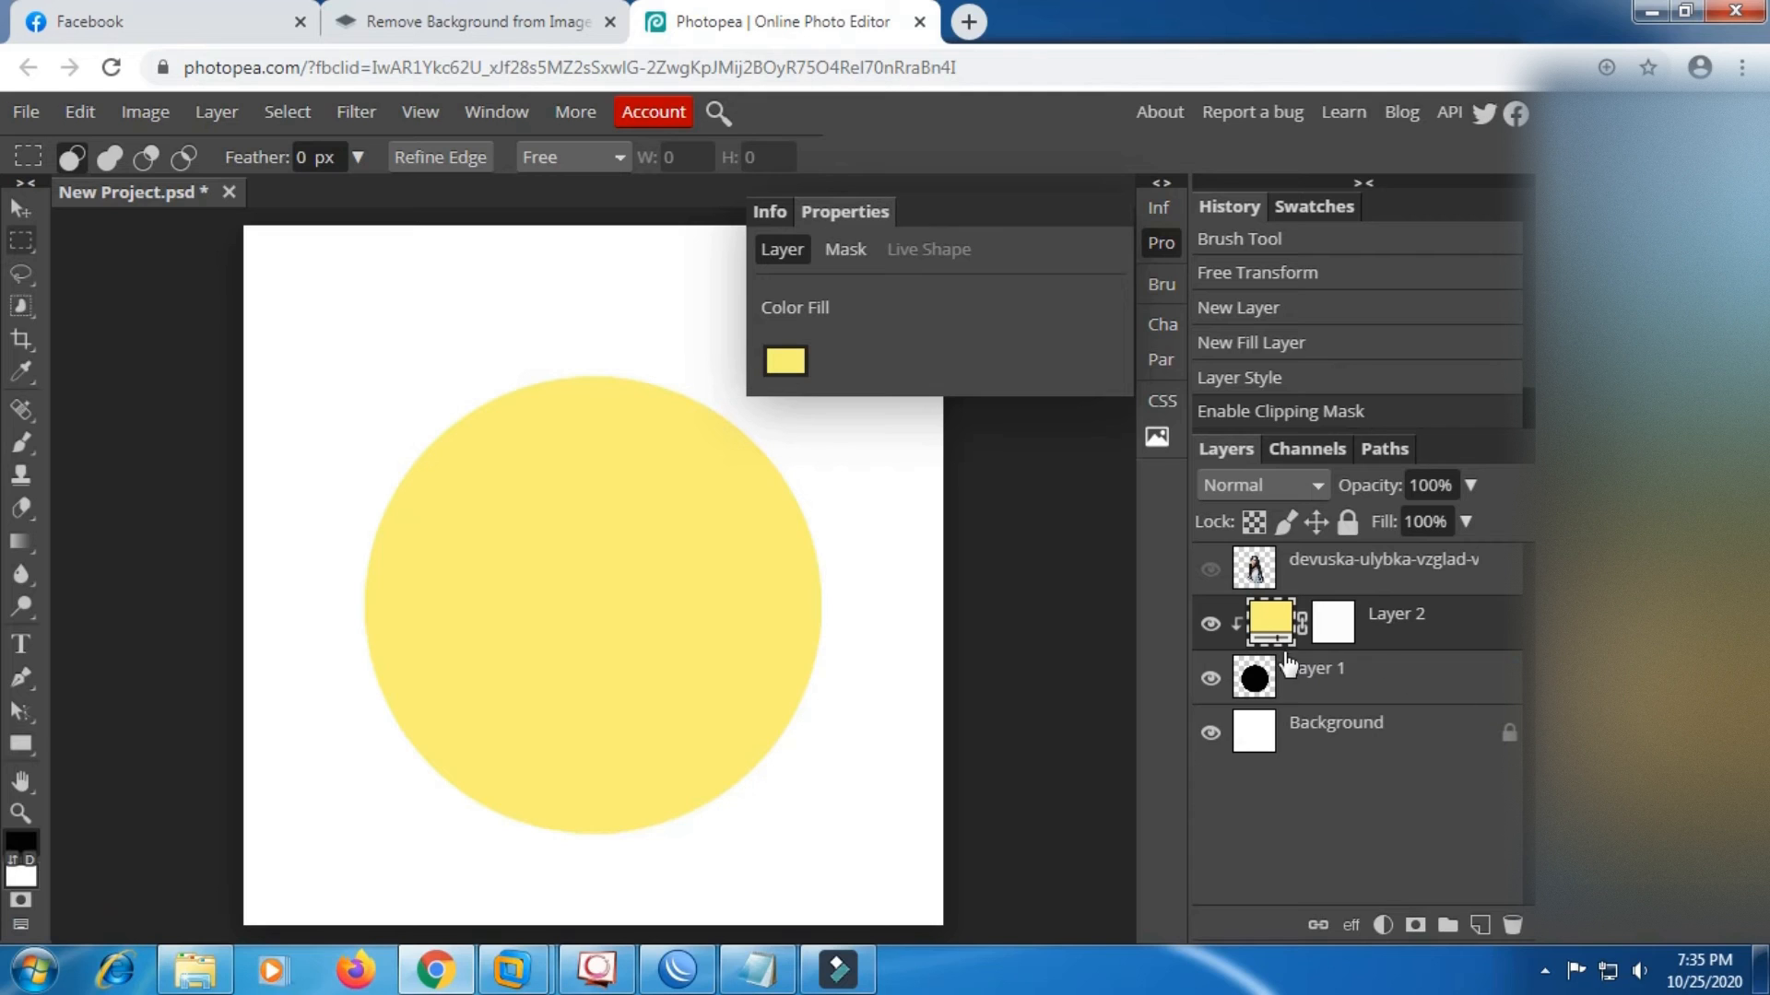
pyautogui.click(1210, 624)
pyautogui.click(1211, 625)
# Show the portrait layer and move the woman slightly down and to the right over the yellow circle.
pyautogui.click(1209, 570)
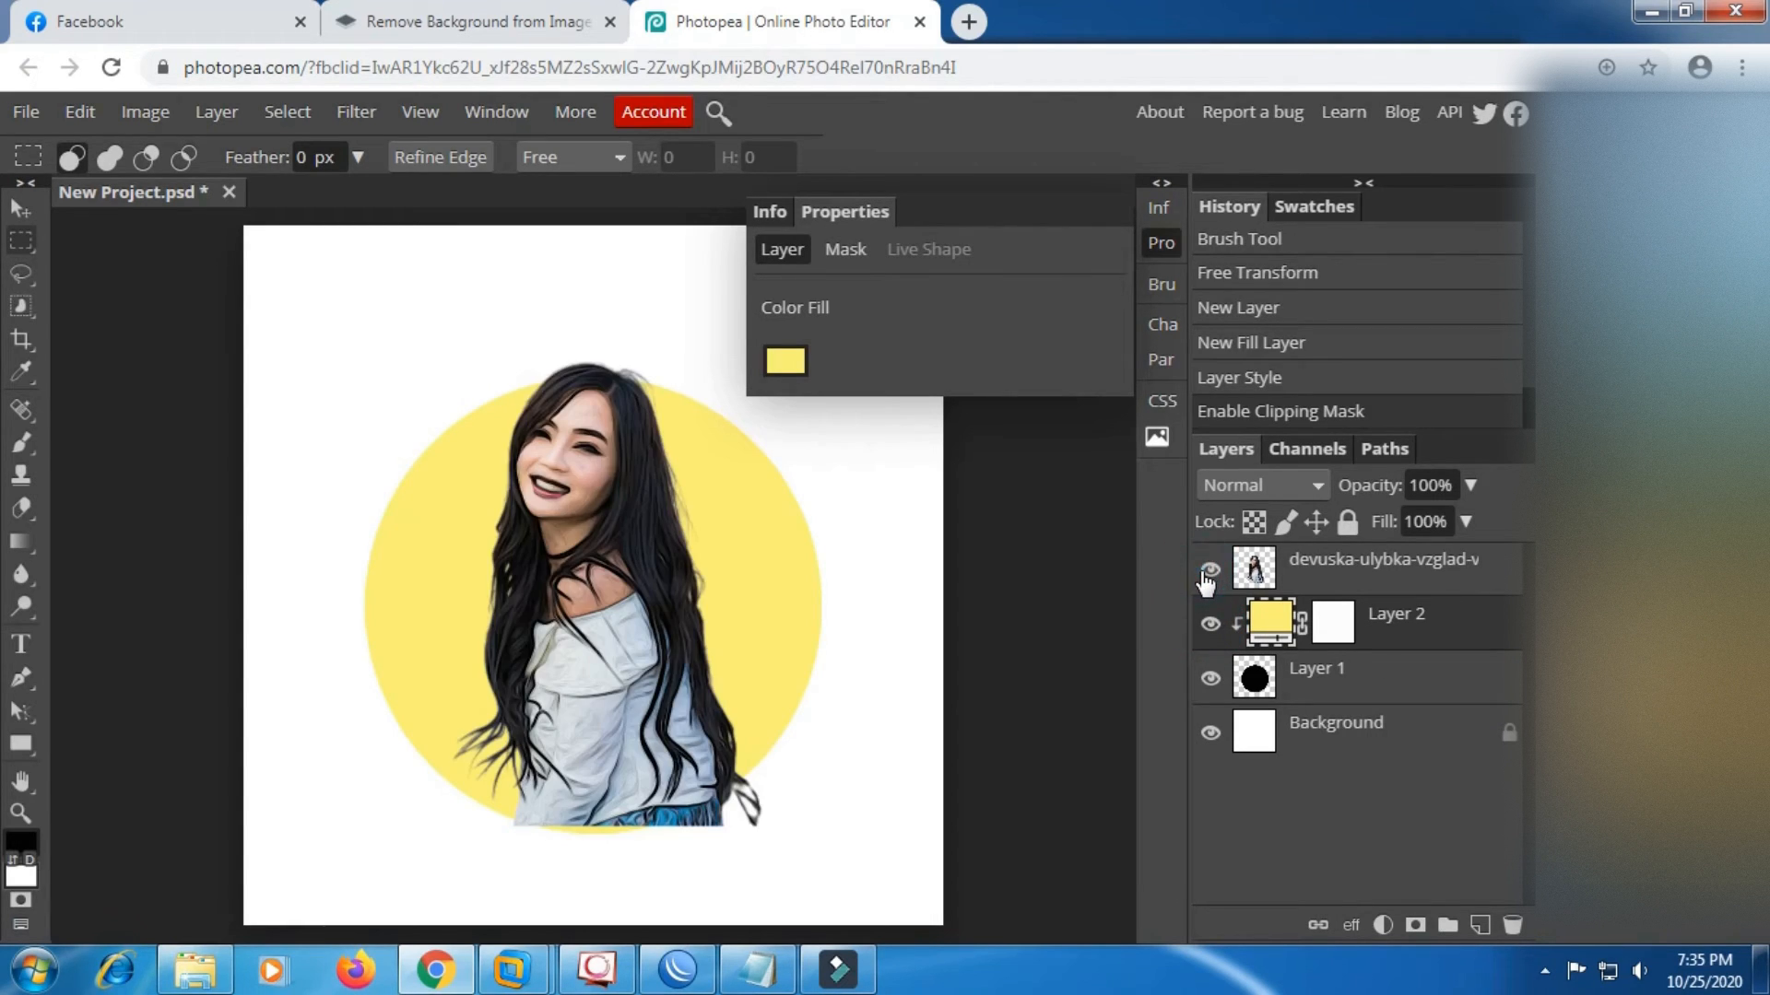
pyautogui.click(16, 208)
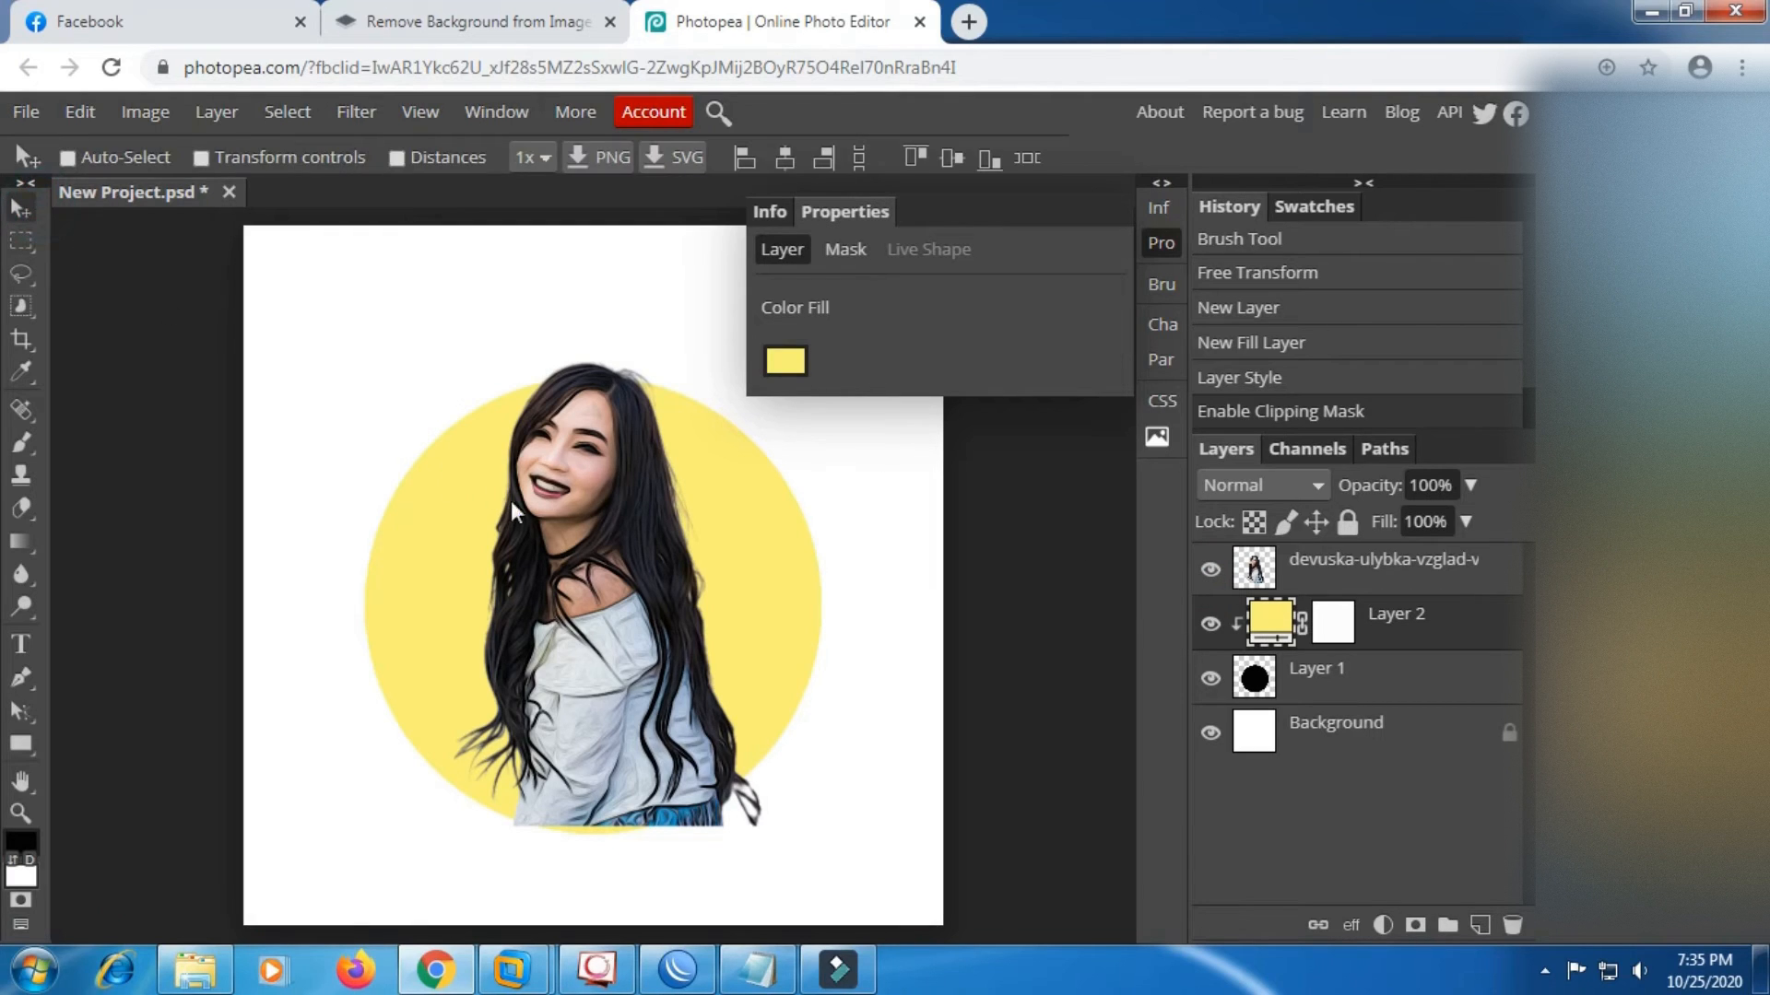
pyautogui.click(590, 544)
pyautogui.click(1398, 587)
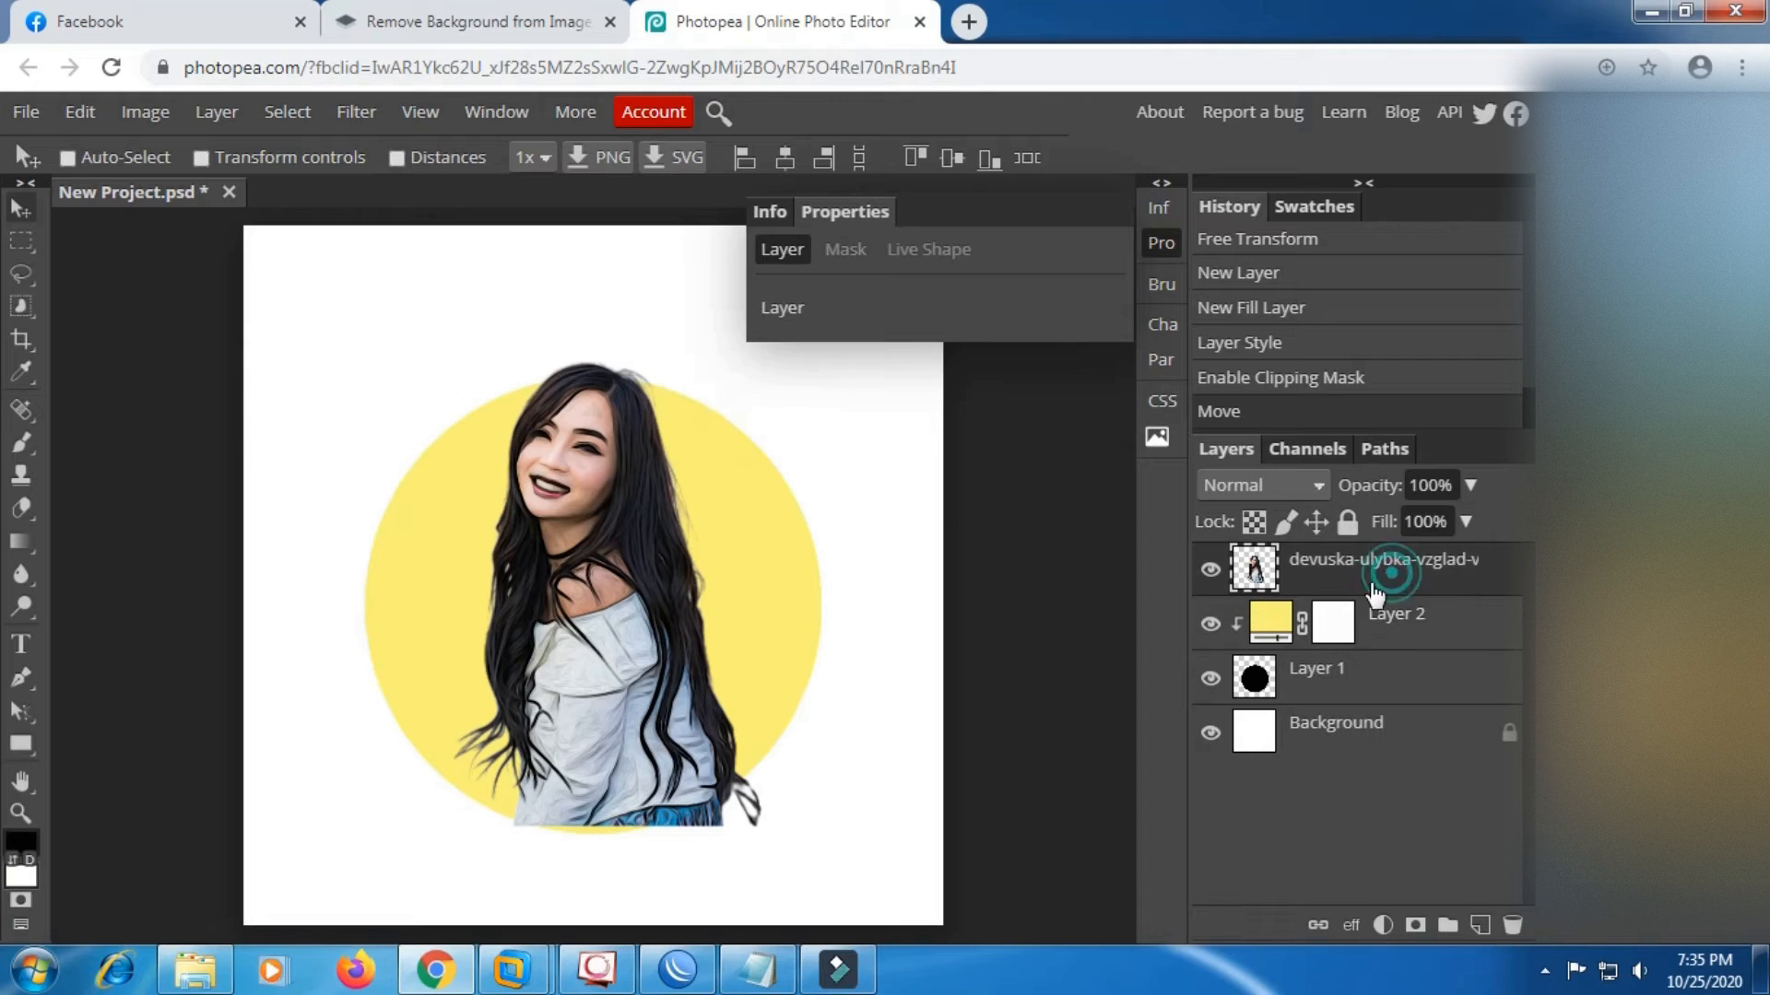
pyautogui.moveTo(588, 629); pyautogui.dragTo(624, 660)
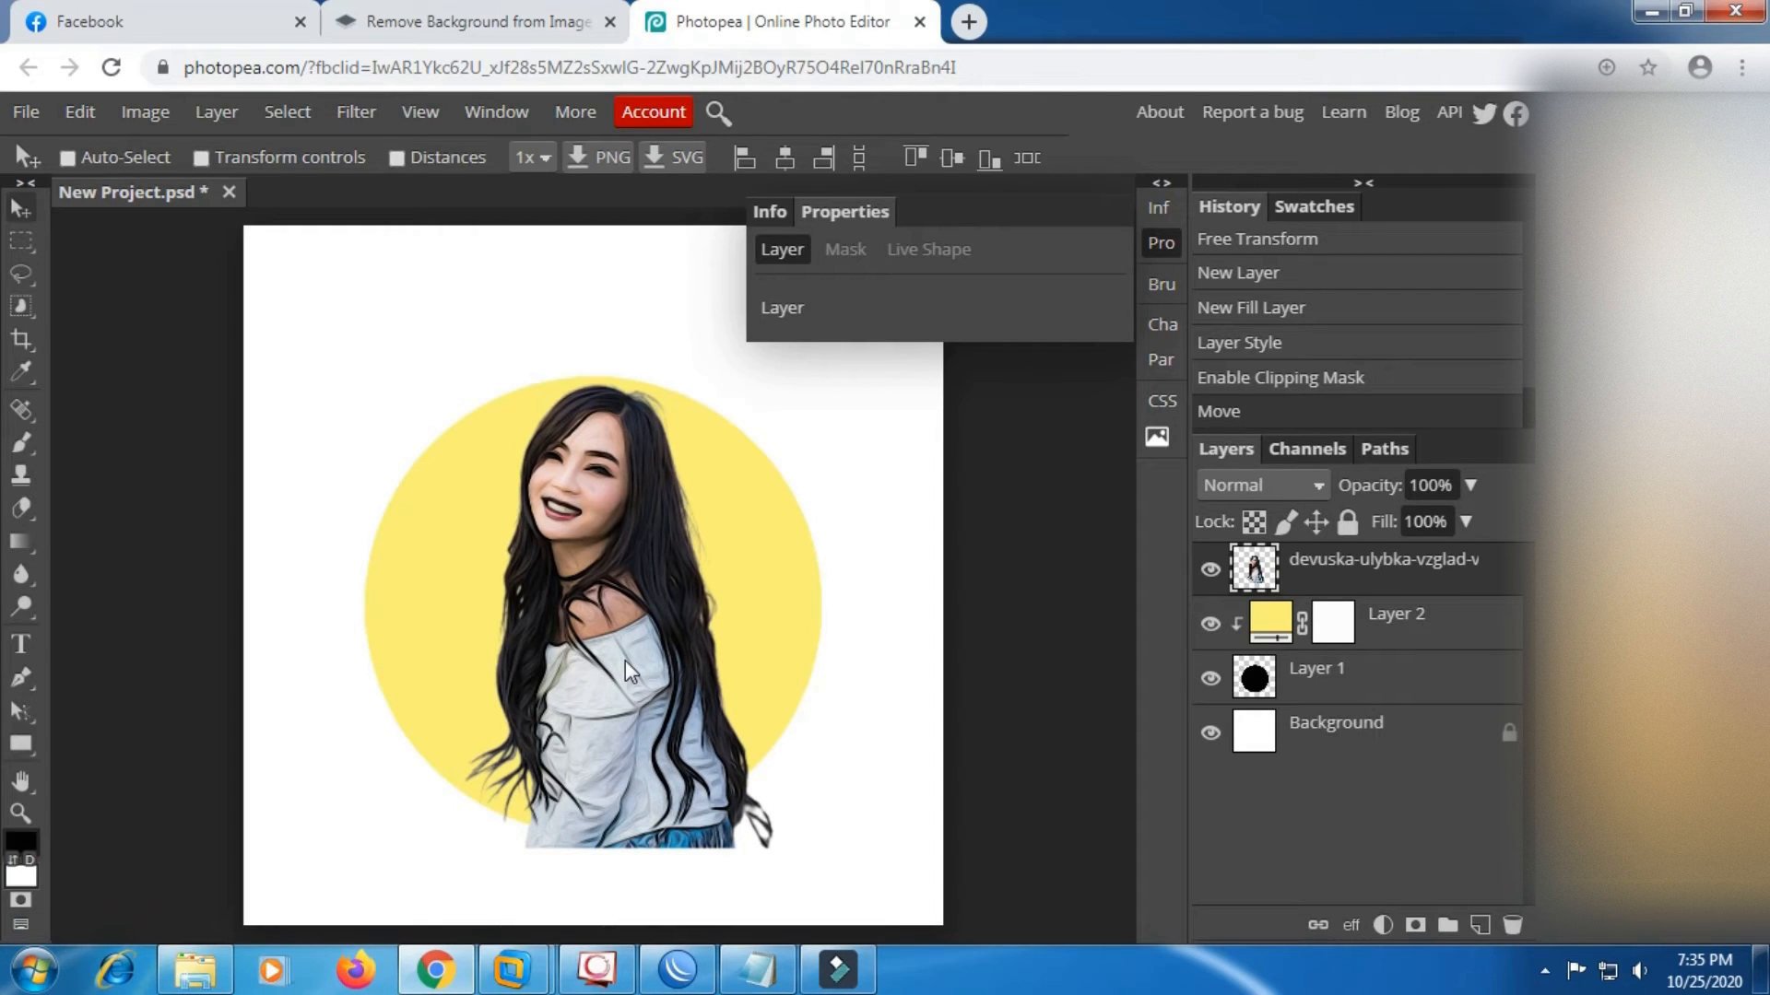
pyautogui.moveTo(625, 660); pyautogui.dragTo(629, 667)
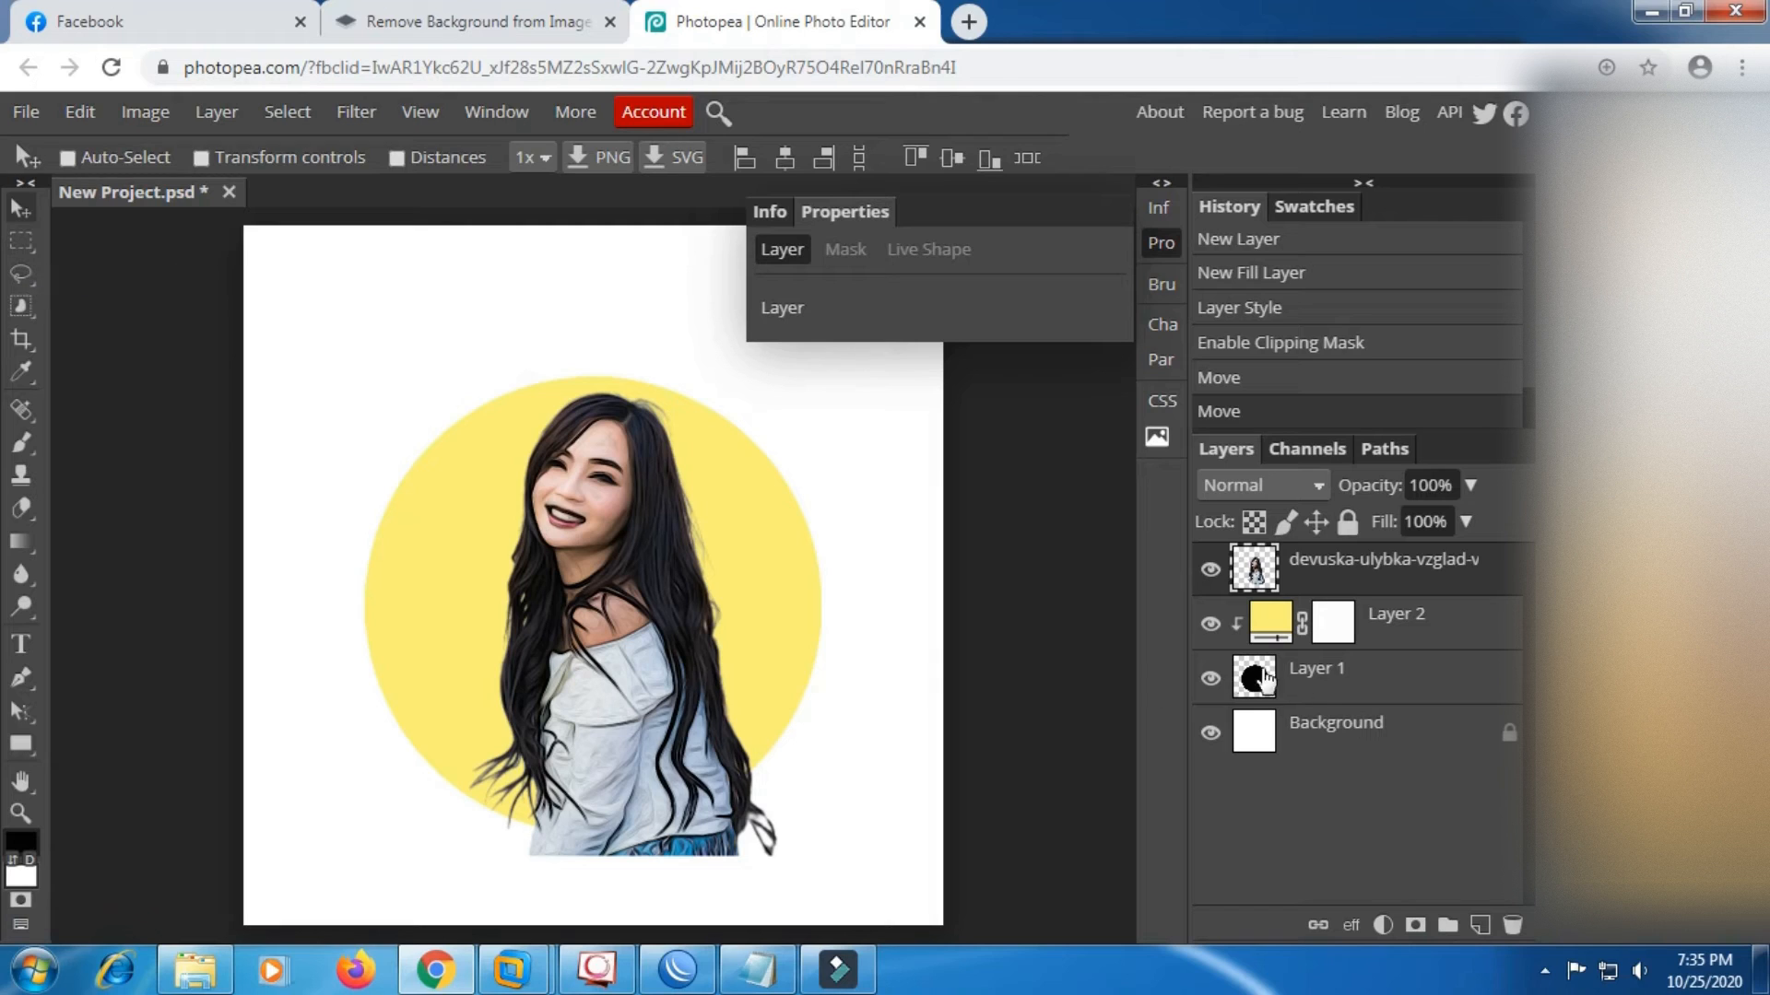
# Move the circle layer straight down so that its lower edge sits just below the bottom of the portrait.
pyautogui.click(1313, 683)
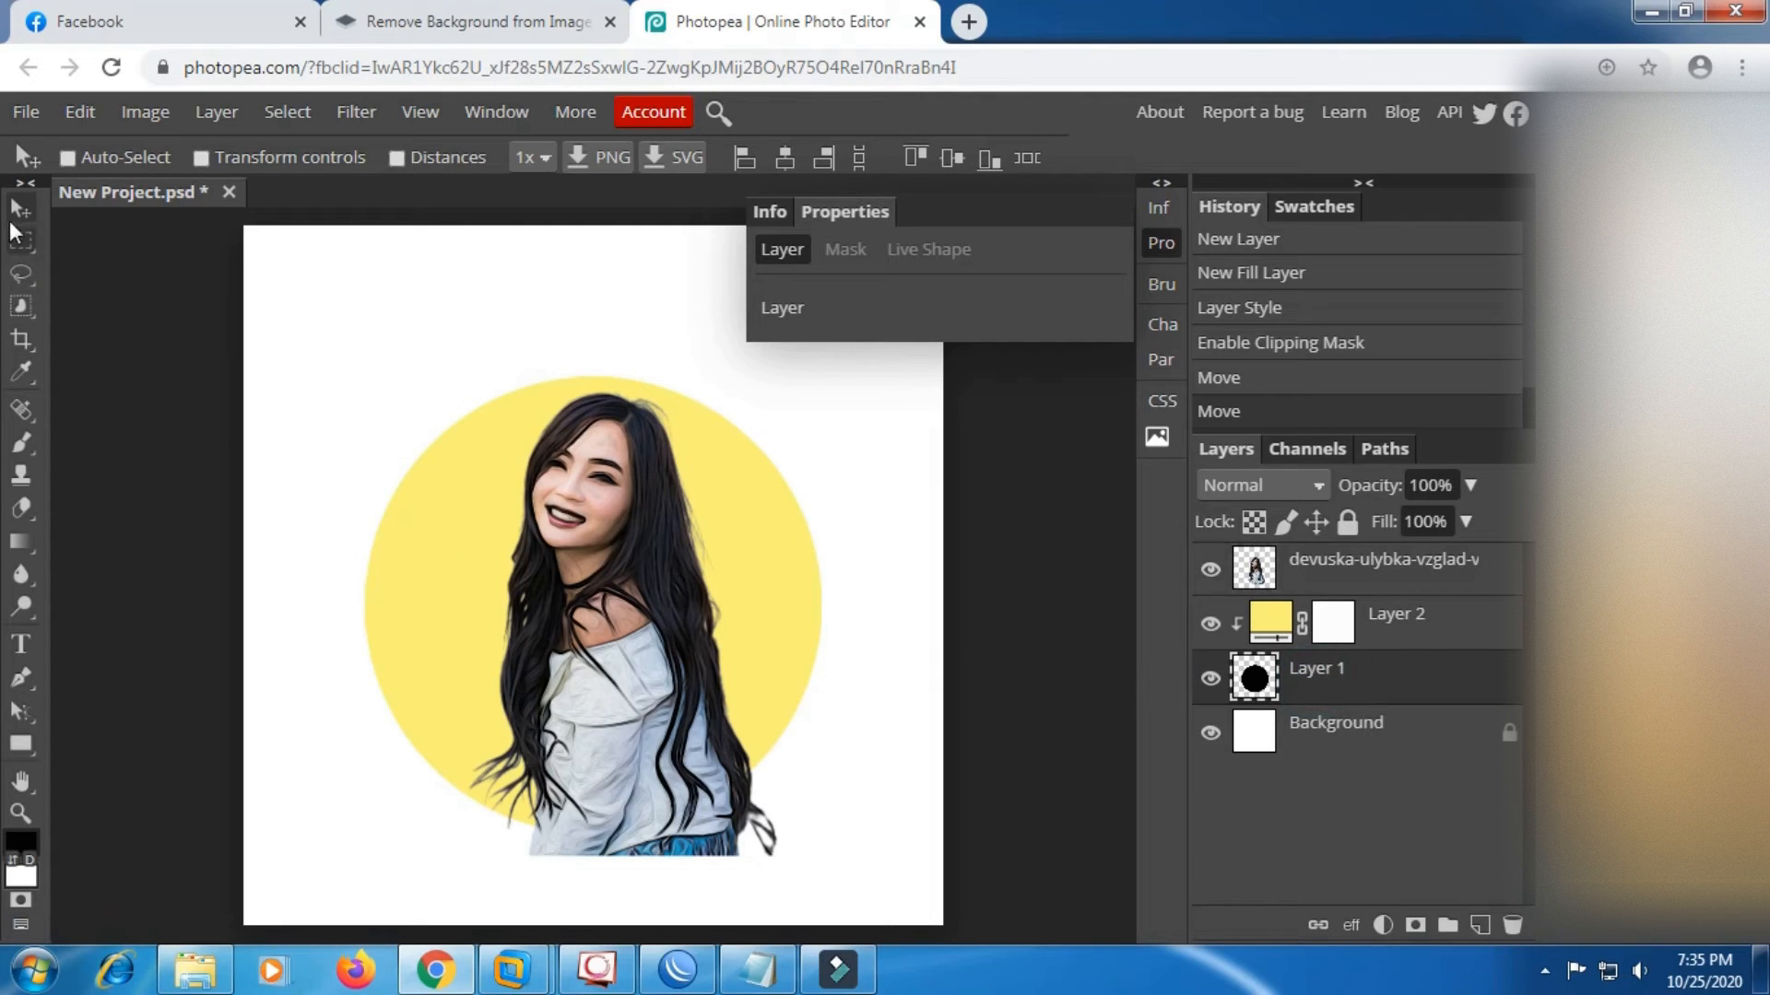
pyautogui.click(37, 208)
pyautogui.moveTo(513, 462); pyautogui.dragTo(490, 540)
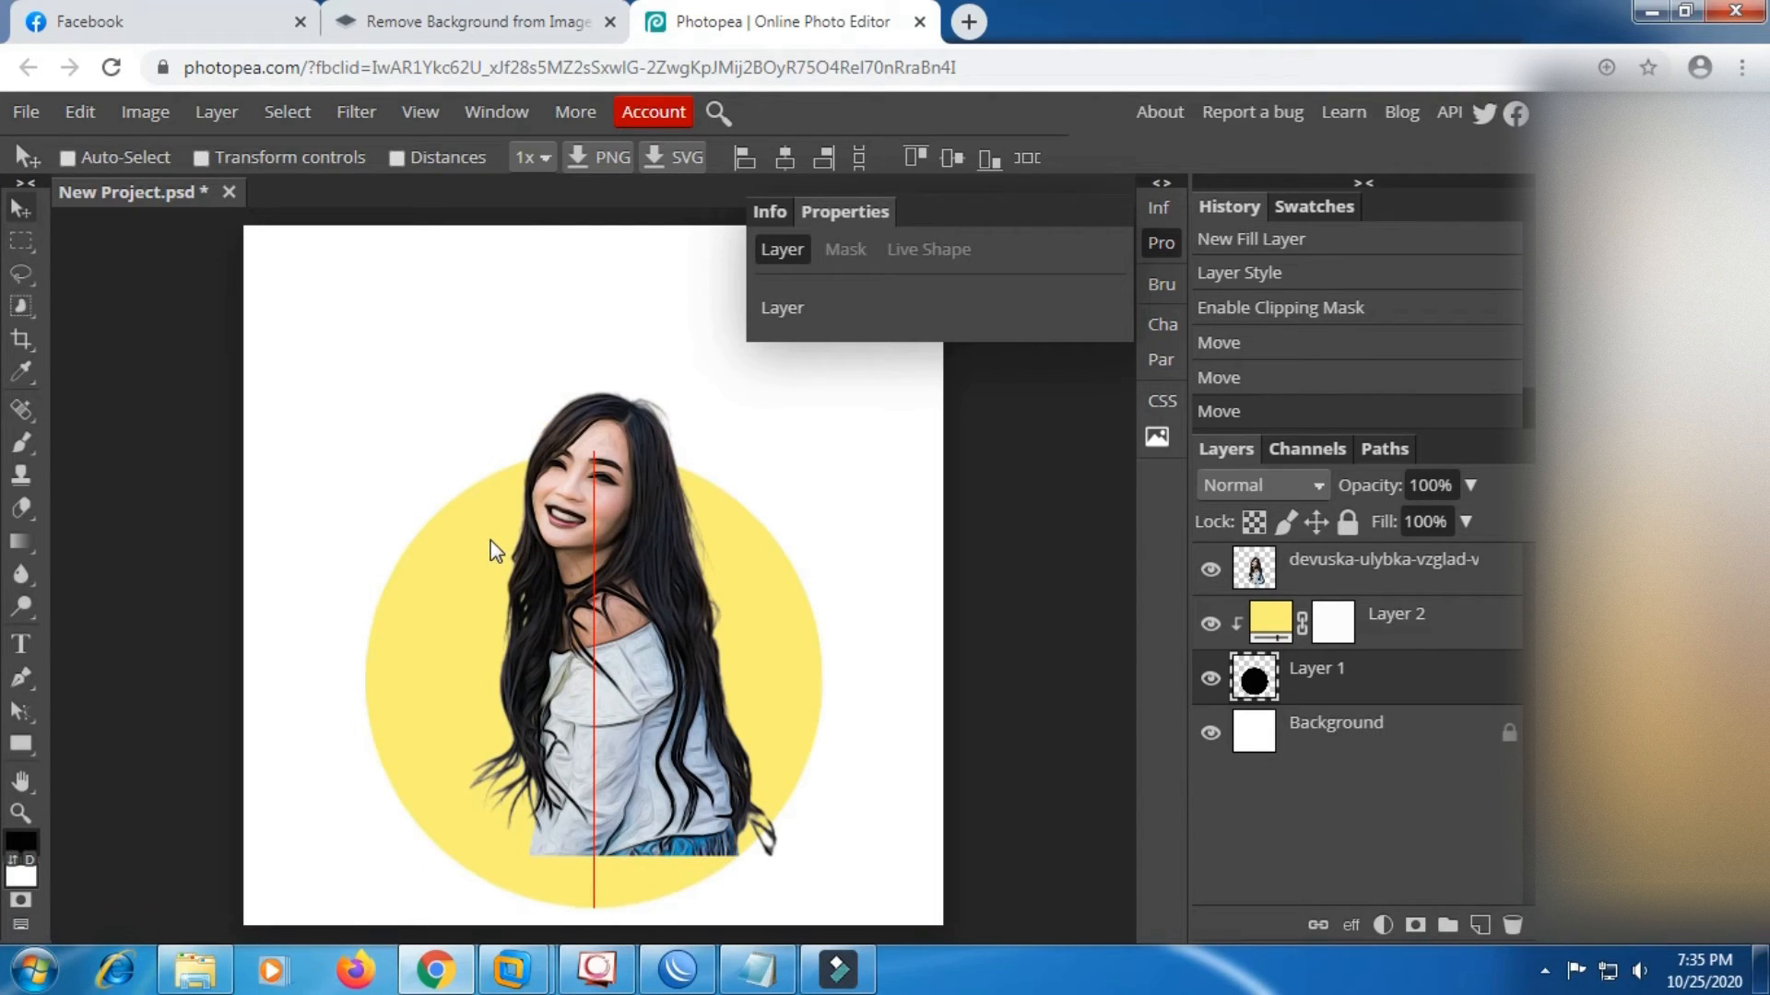
pyautogui.moveTo(491, 540); pyautogui.dragTo(490, 499)
# Free-transform the portrait to about 112% and place it at about X 619 px, Y 578 px over the circle.
pyautogui.click(1320, 582)
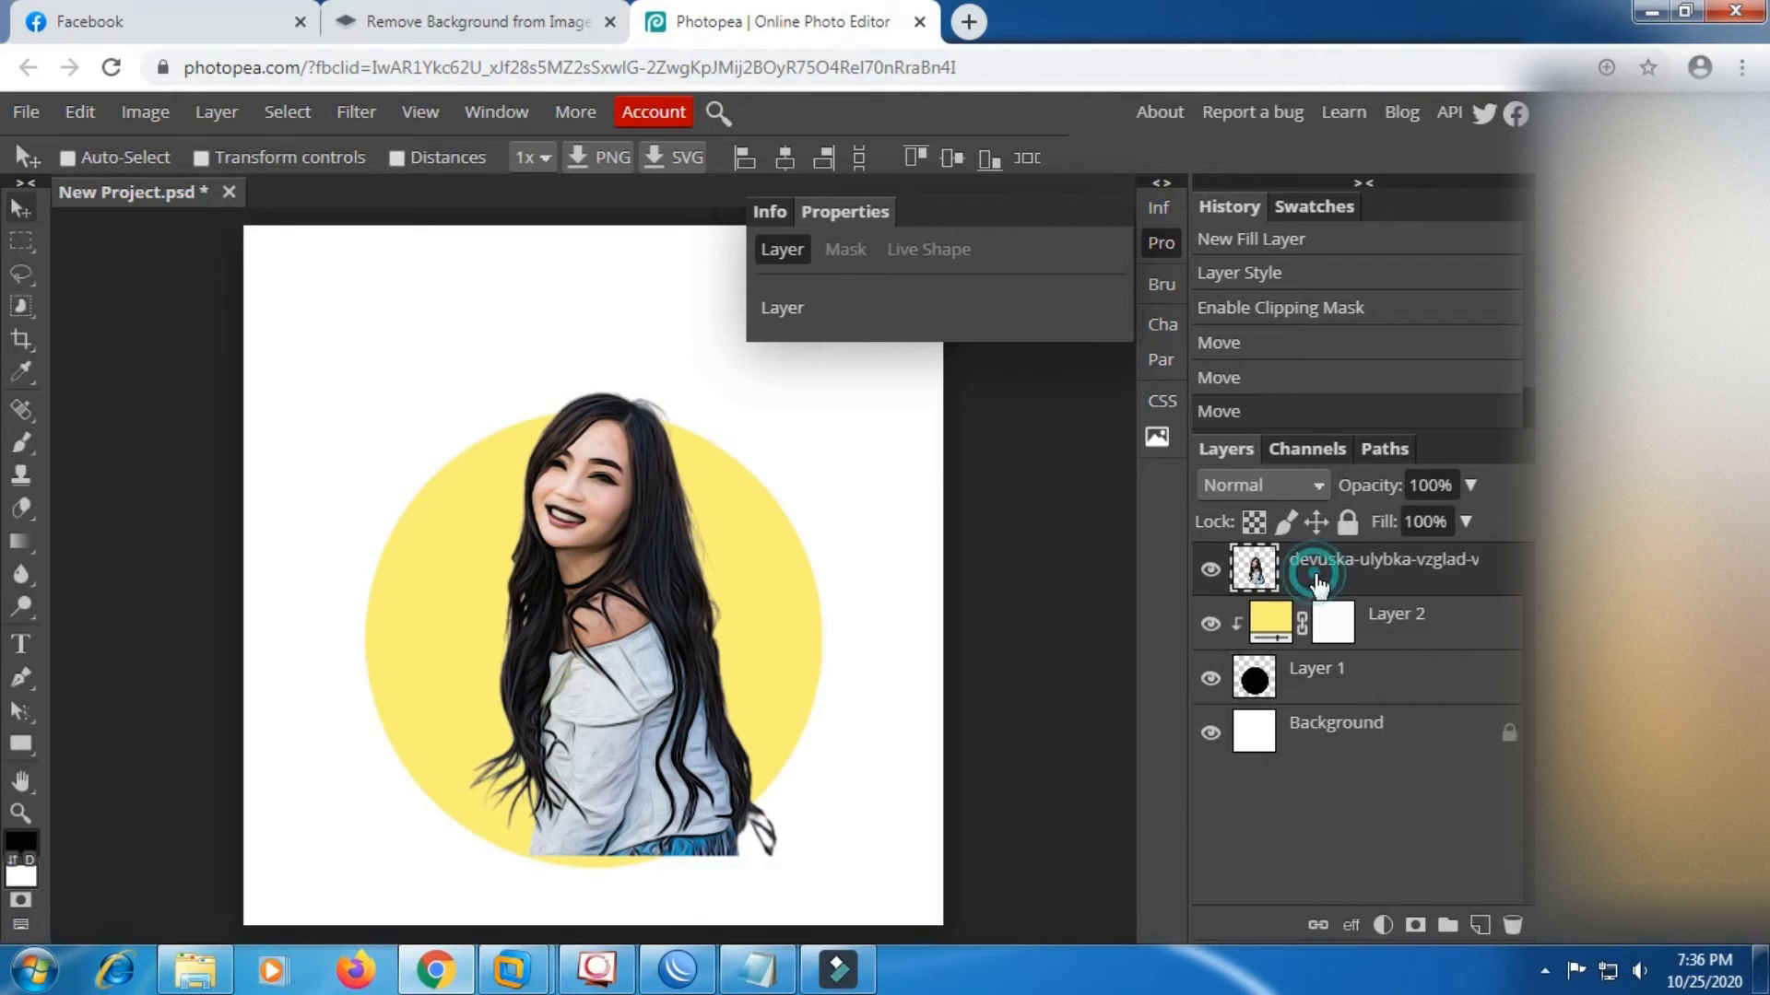
pyautogui.click(28, 243)
pyautogui.rightClick(515, 462)
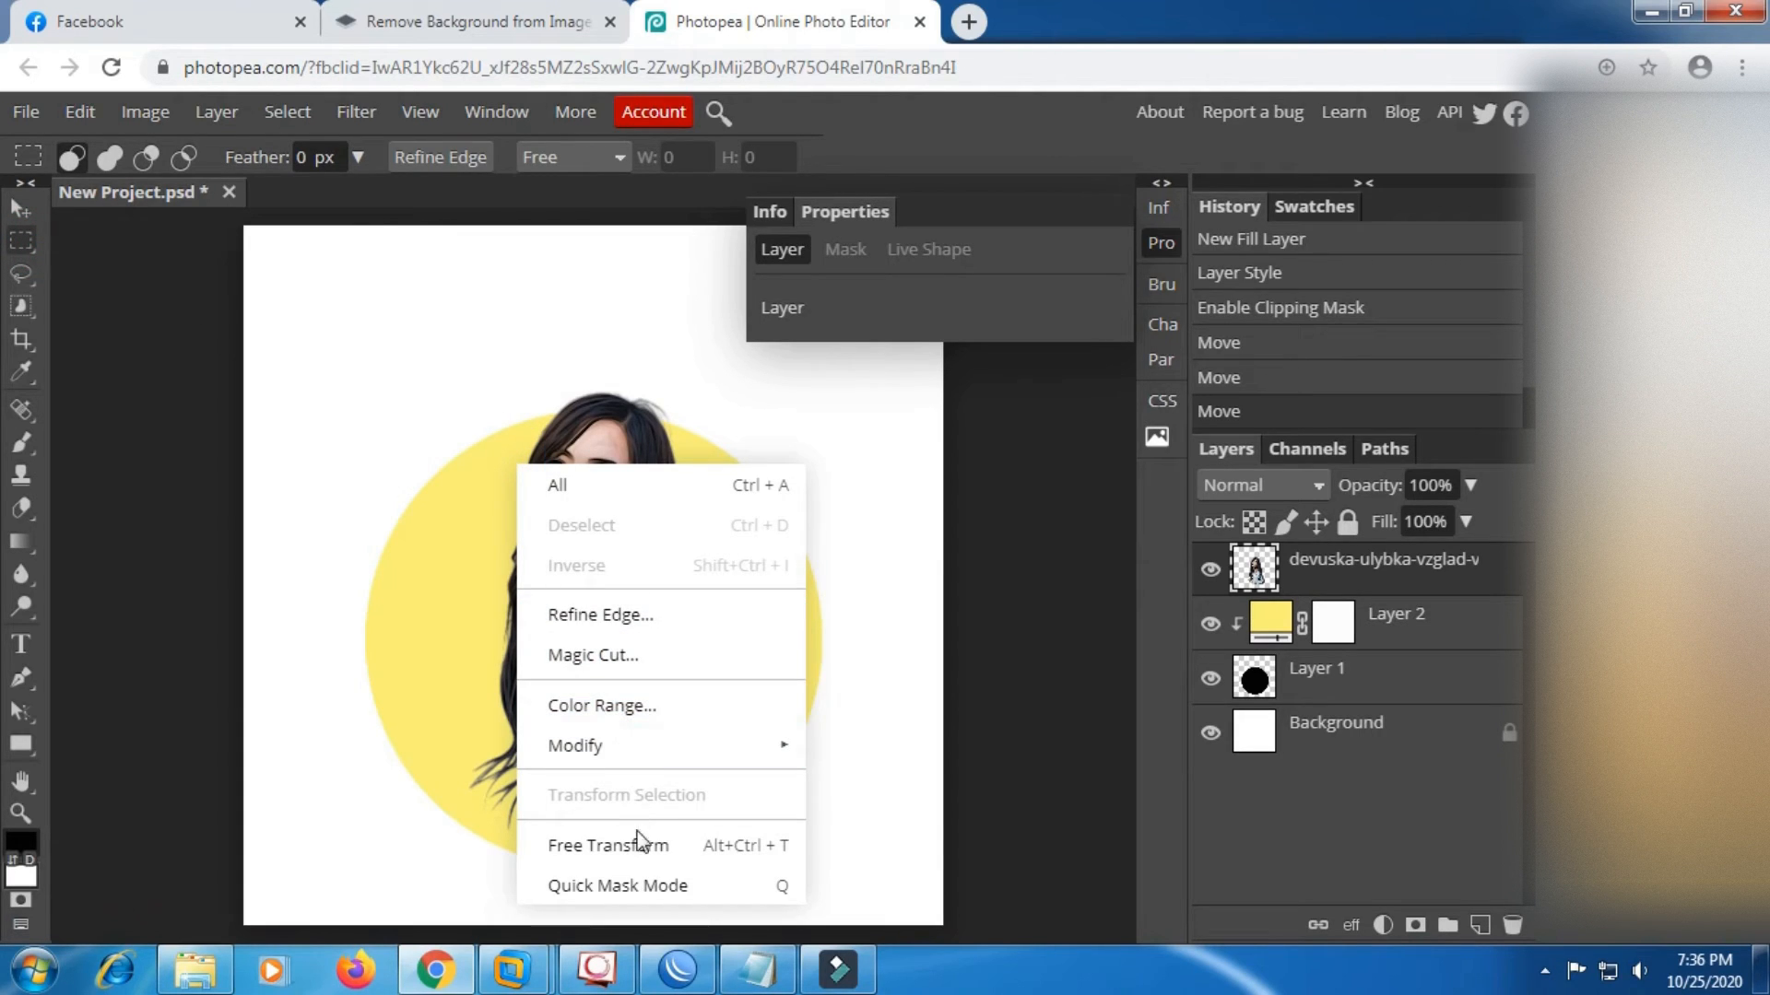
pyautogui.click(607, 845)
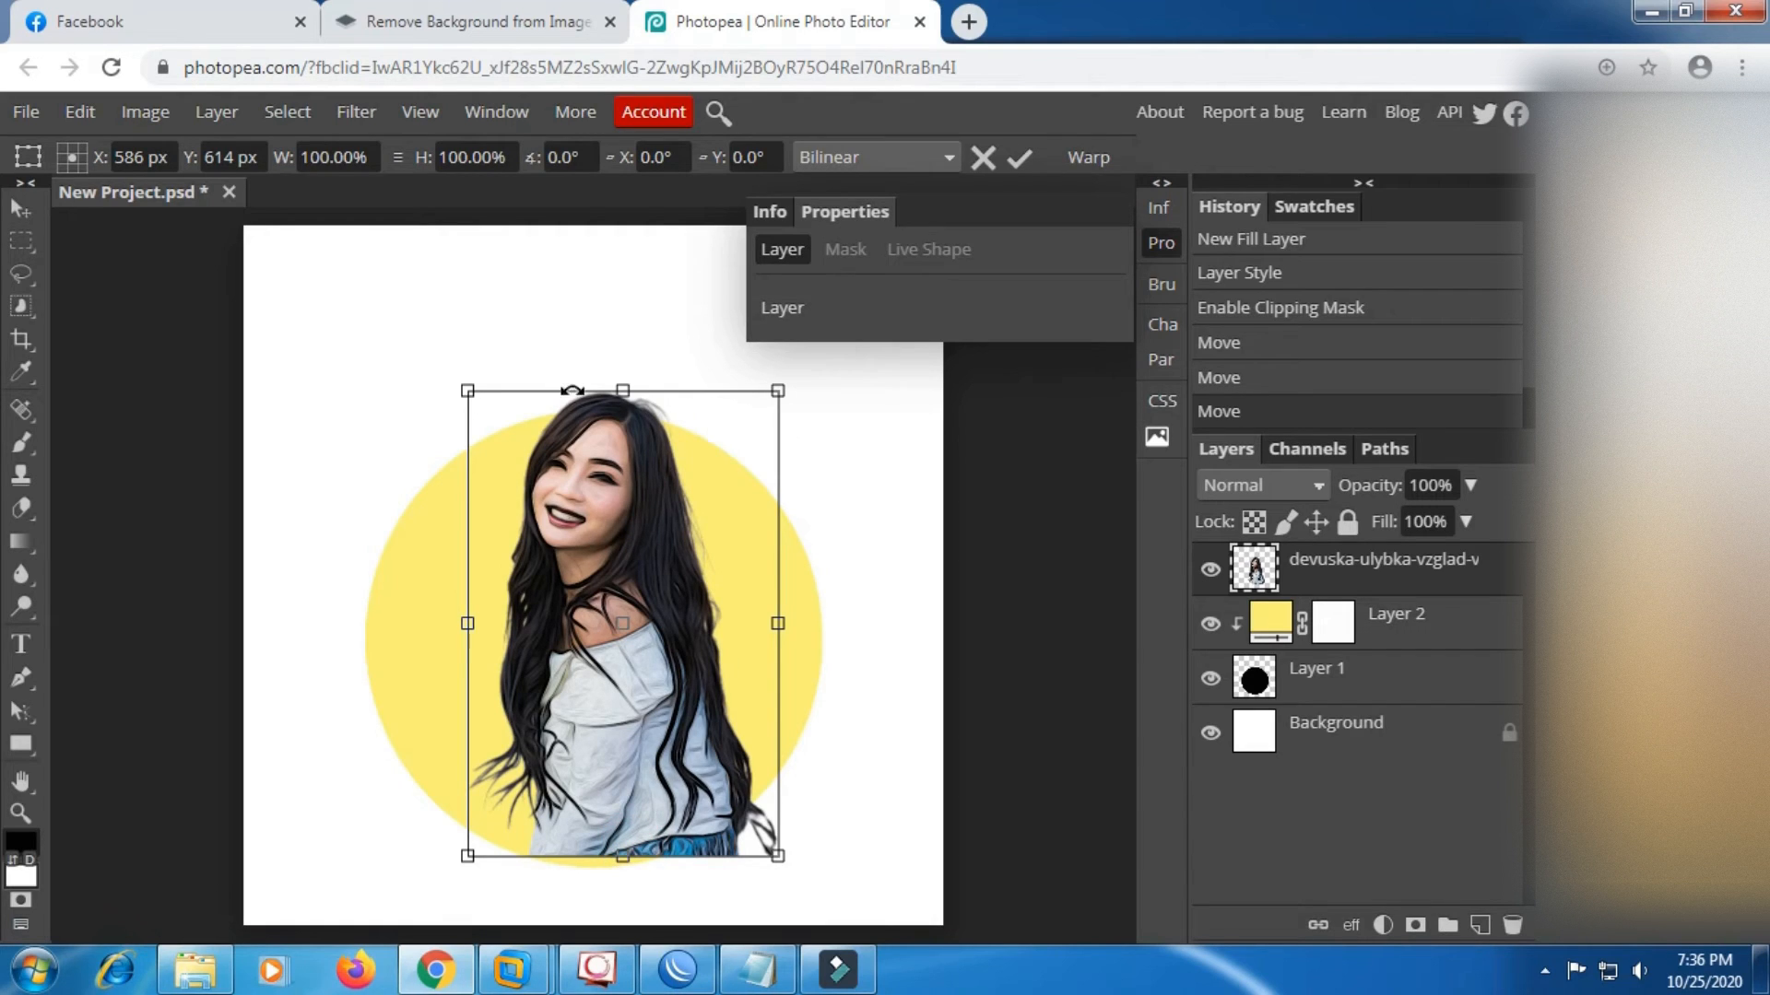
pyautogui.moveTo(470, 389); pyautogui.dragTo(427, 350)
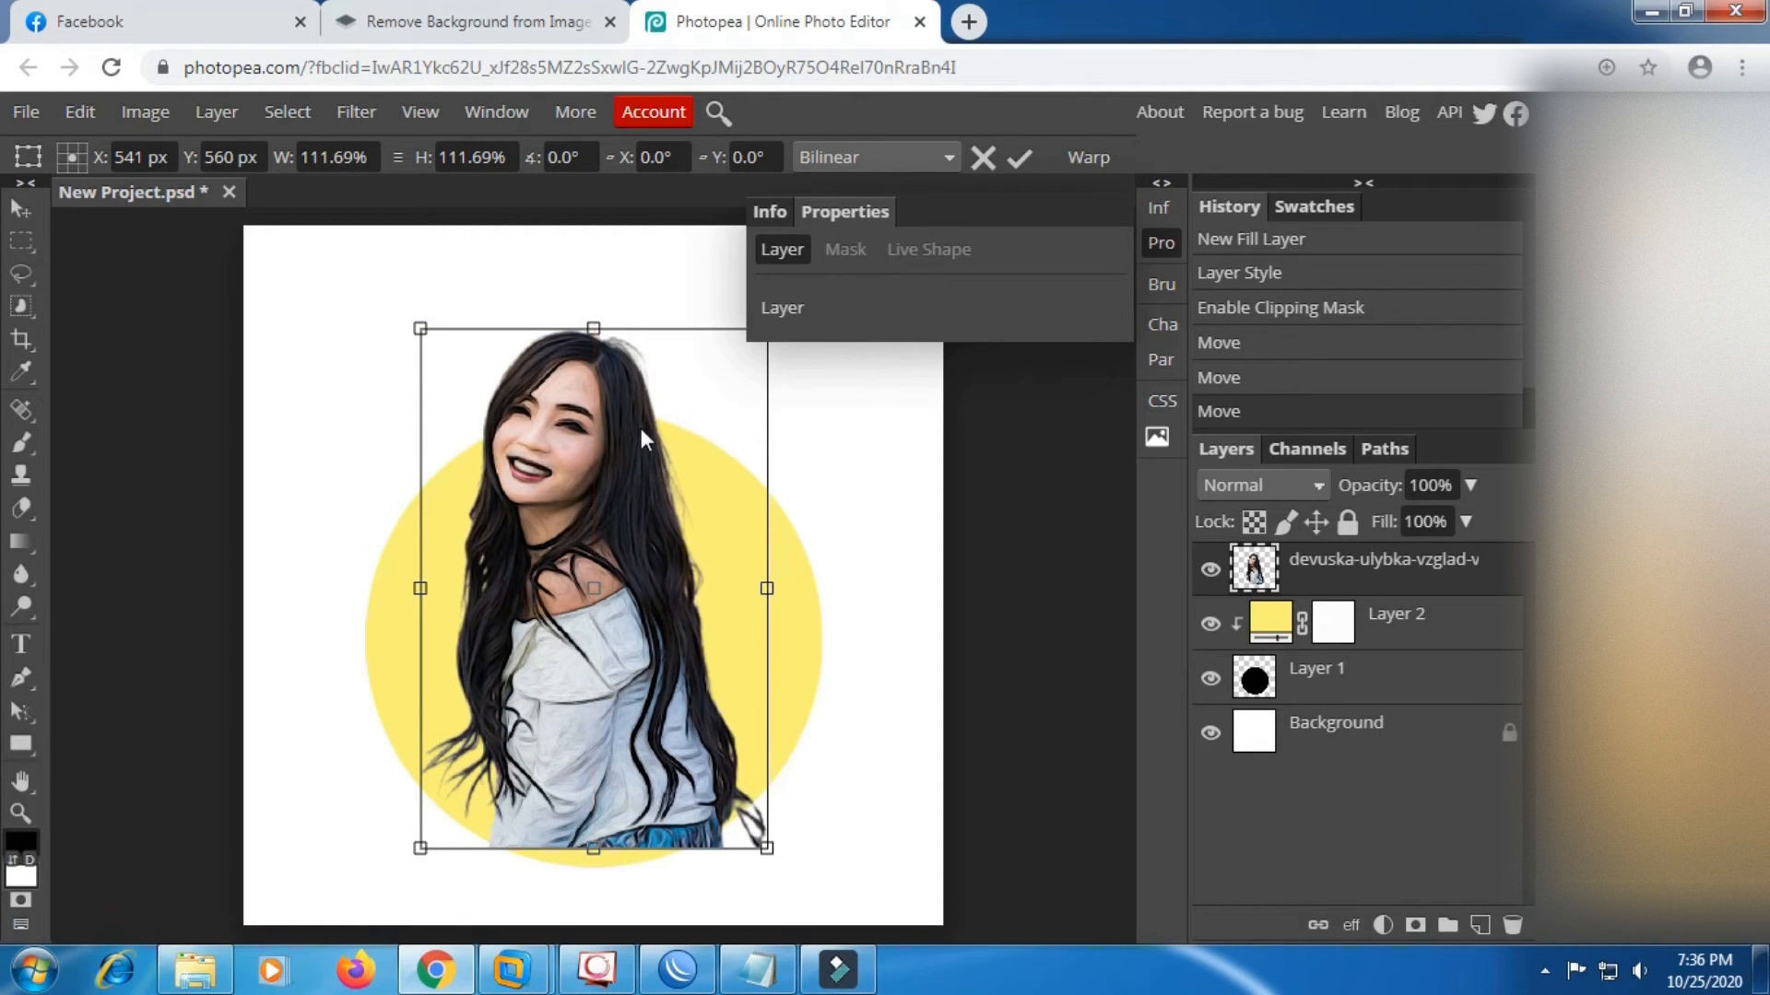
pyautogui.moveTo(639, 428); pyautogui.dragTo(689, 439)
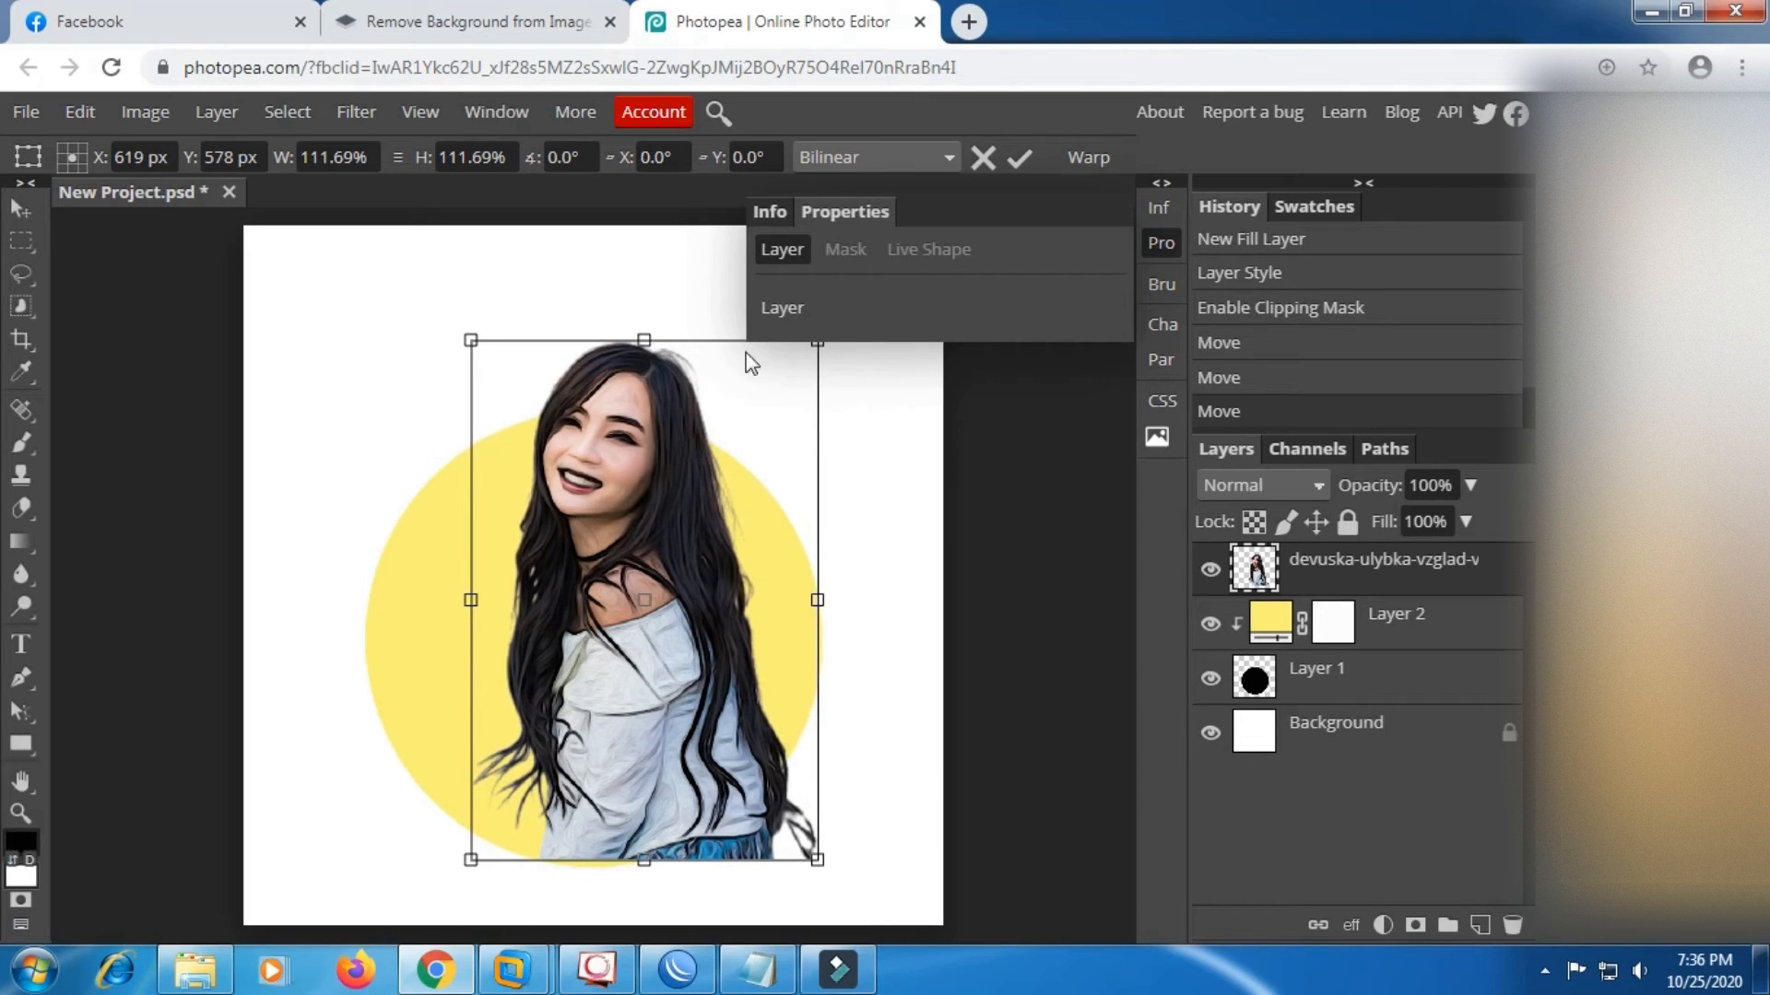
pyautogui.click(1019, 160)
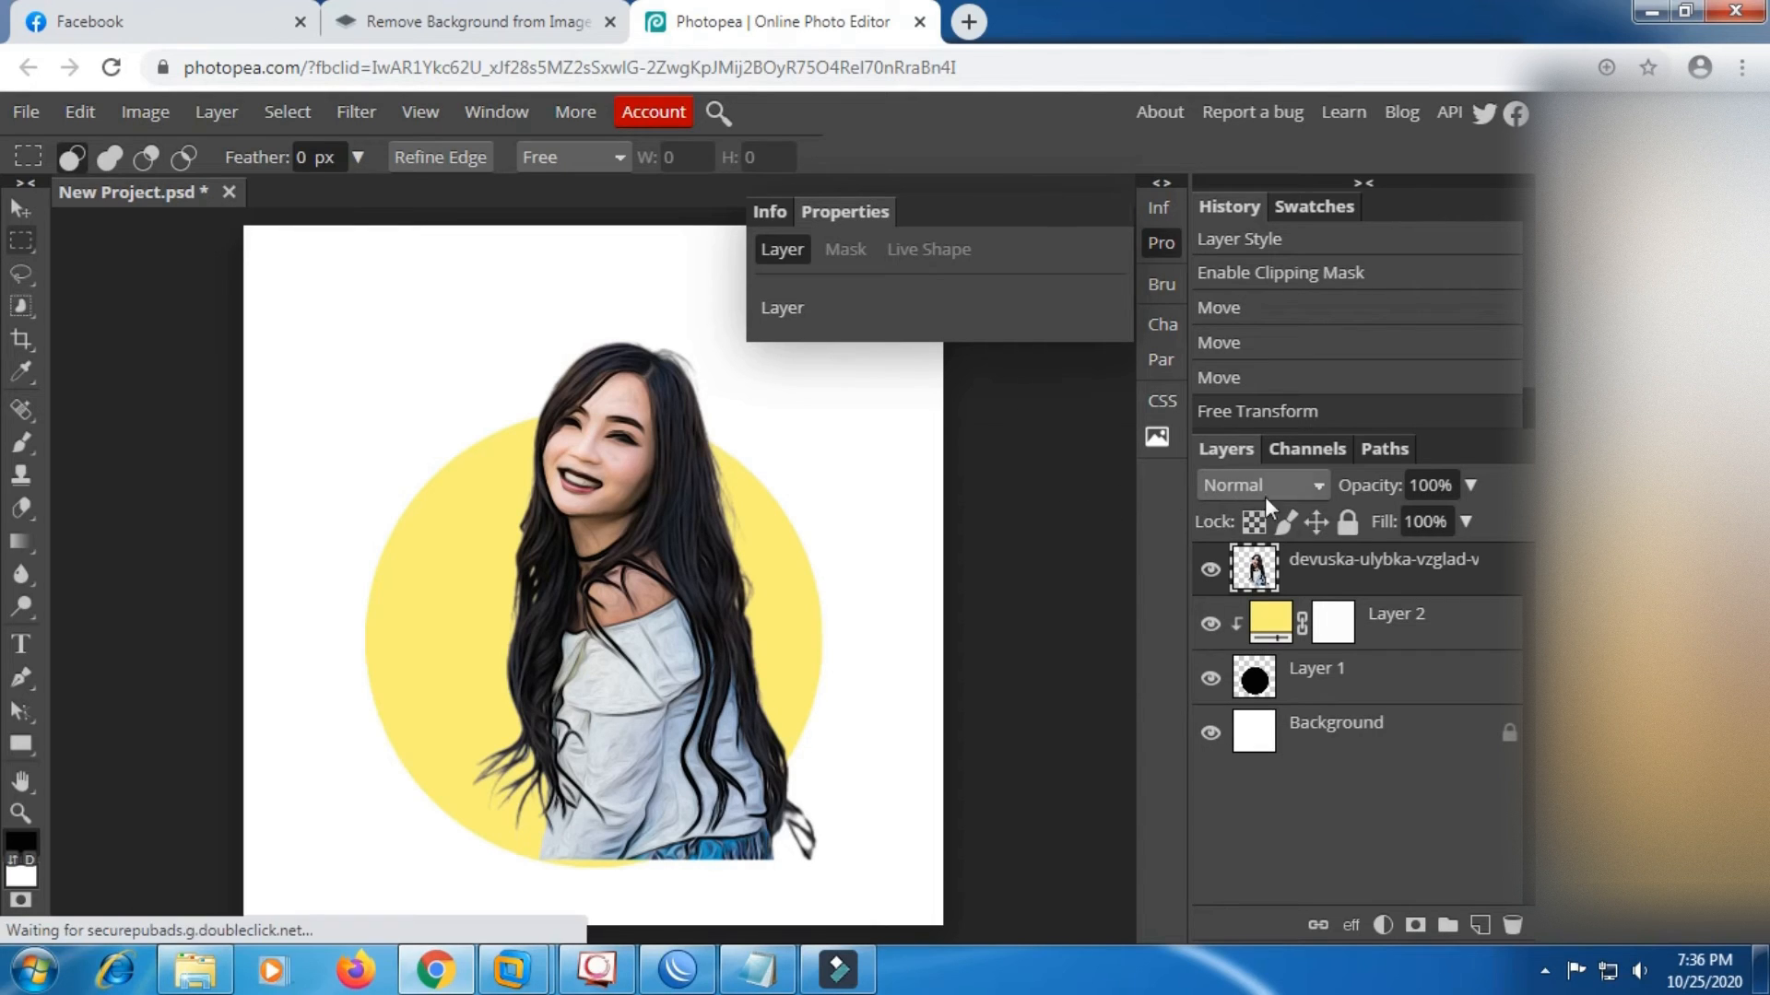
# Duplicate the portrait layer and clip the lower copy to the circle, with the upper copy hidden.
pyautogui.rightClick(1370, 571)
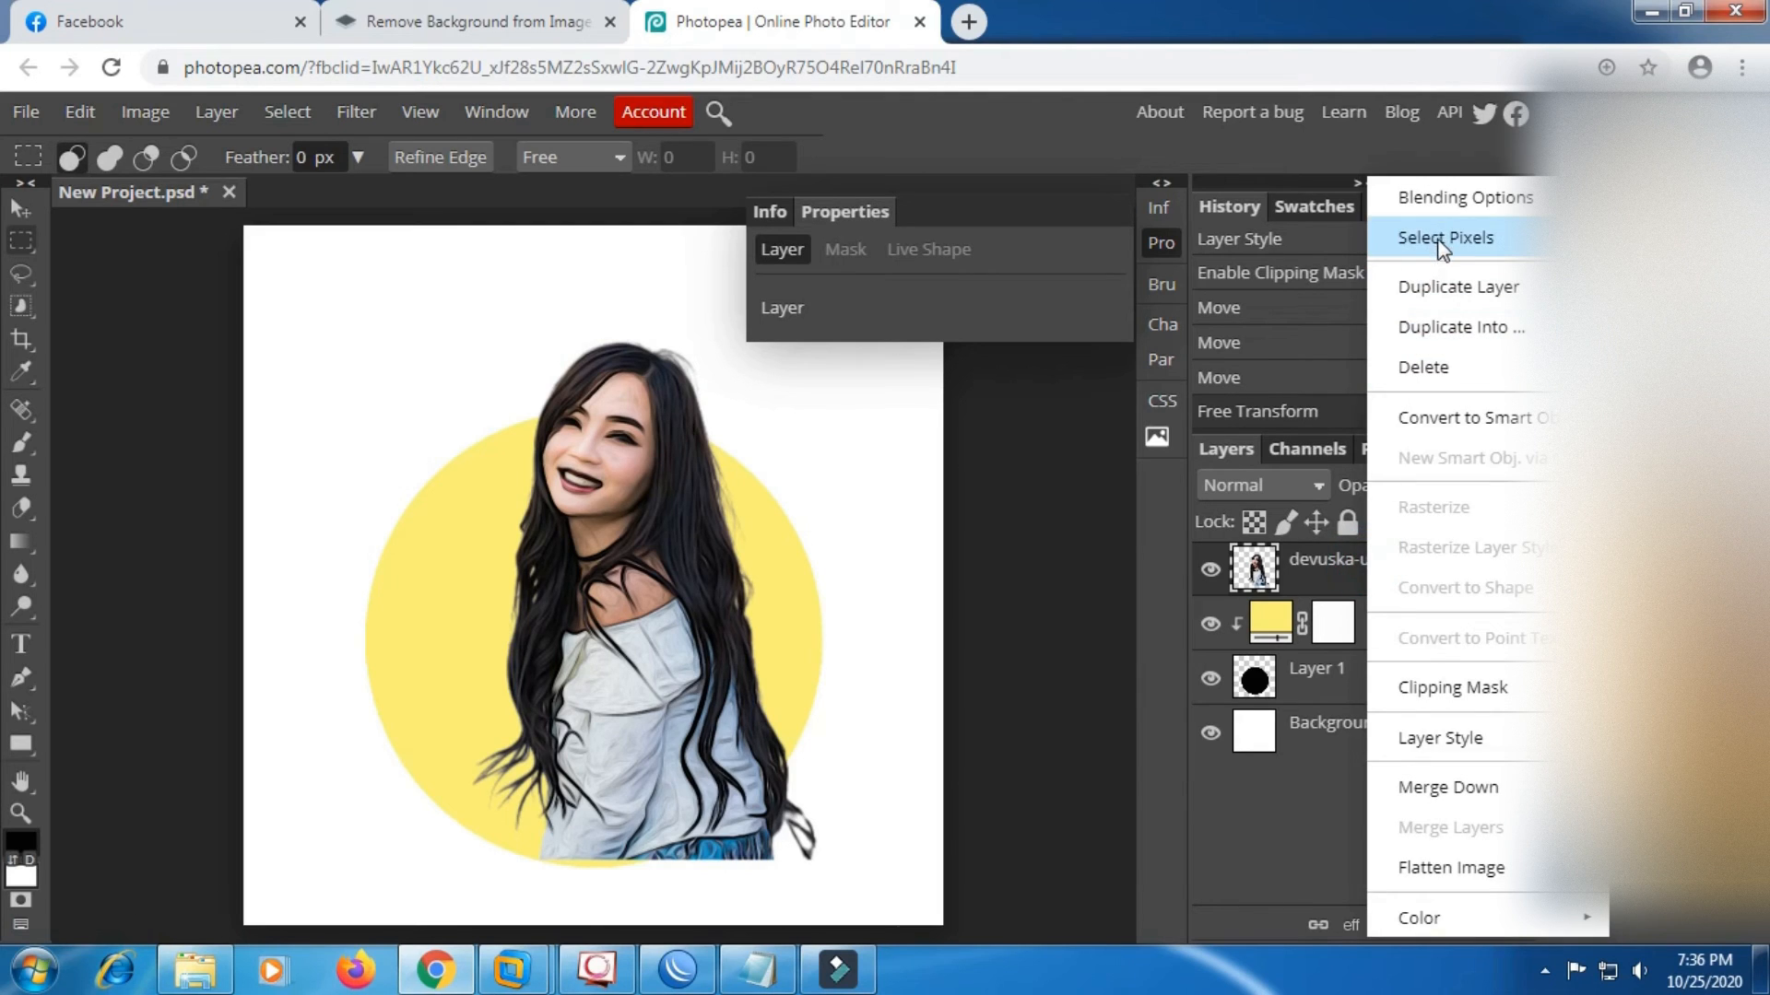
pyautogui.click(1457, 293)
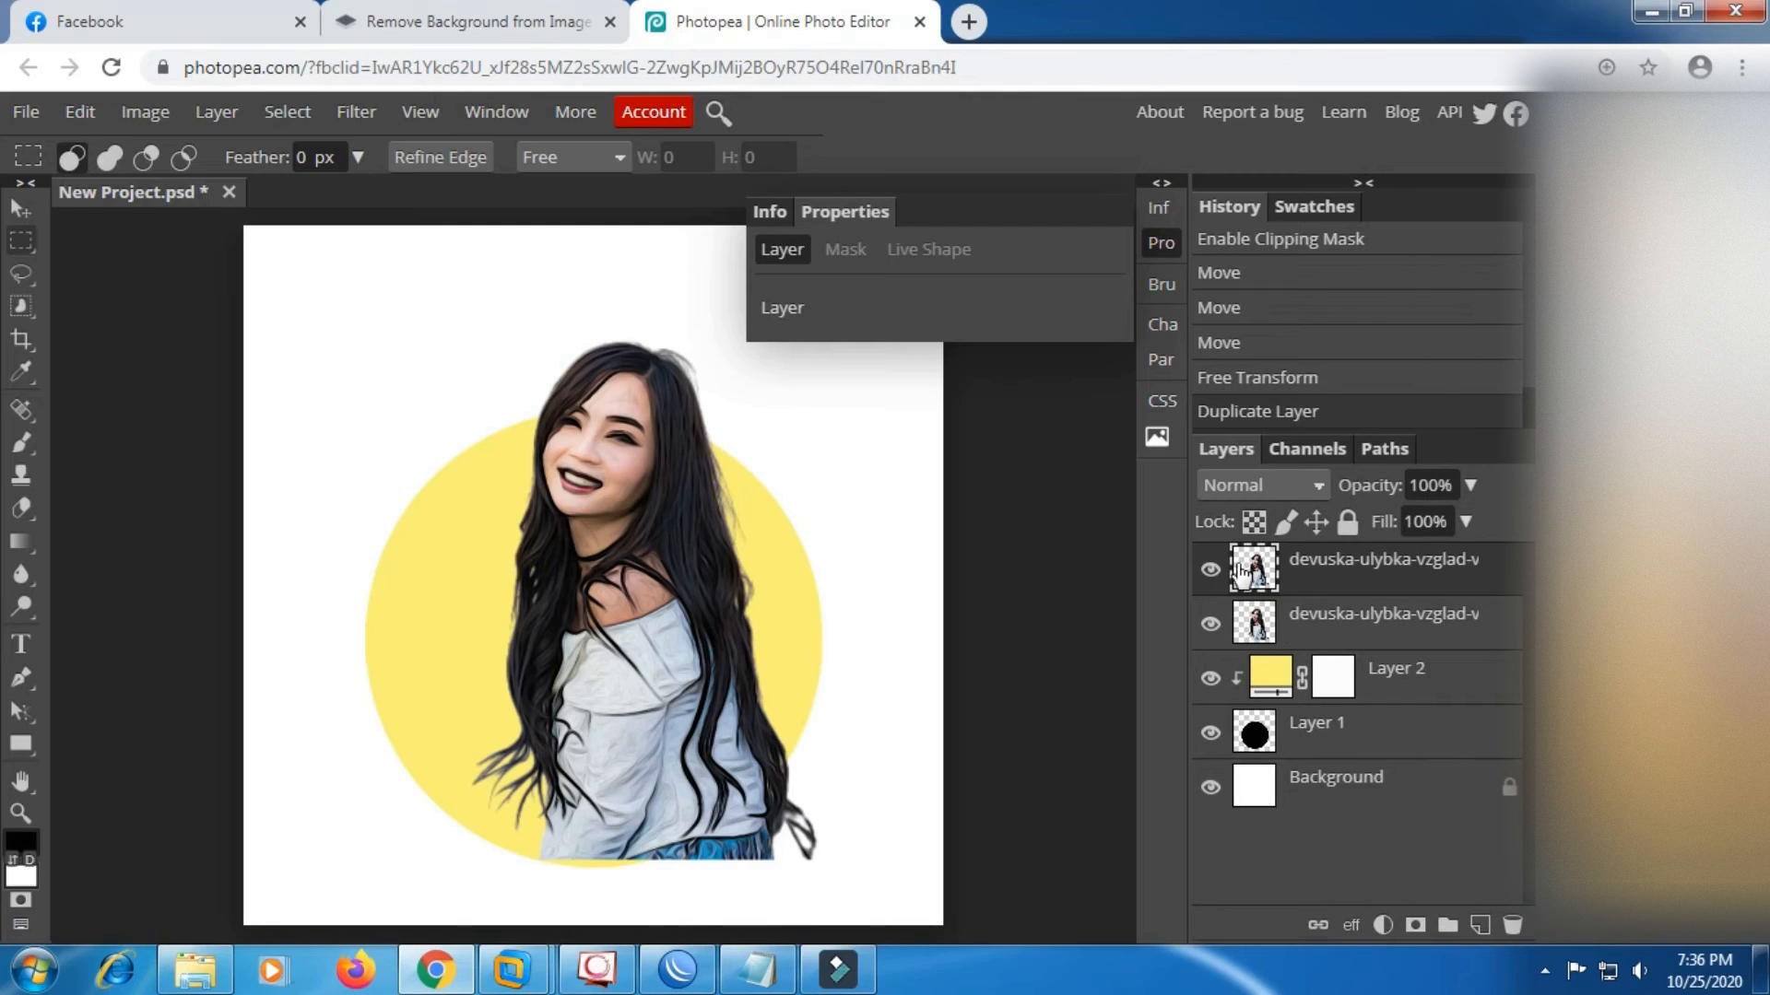
pyautogui.click(1298, 614)
pyautogui.rightClick(1298, 615)
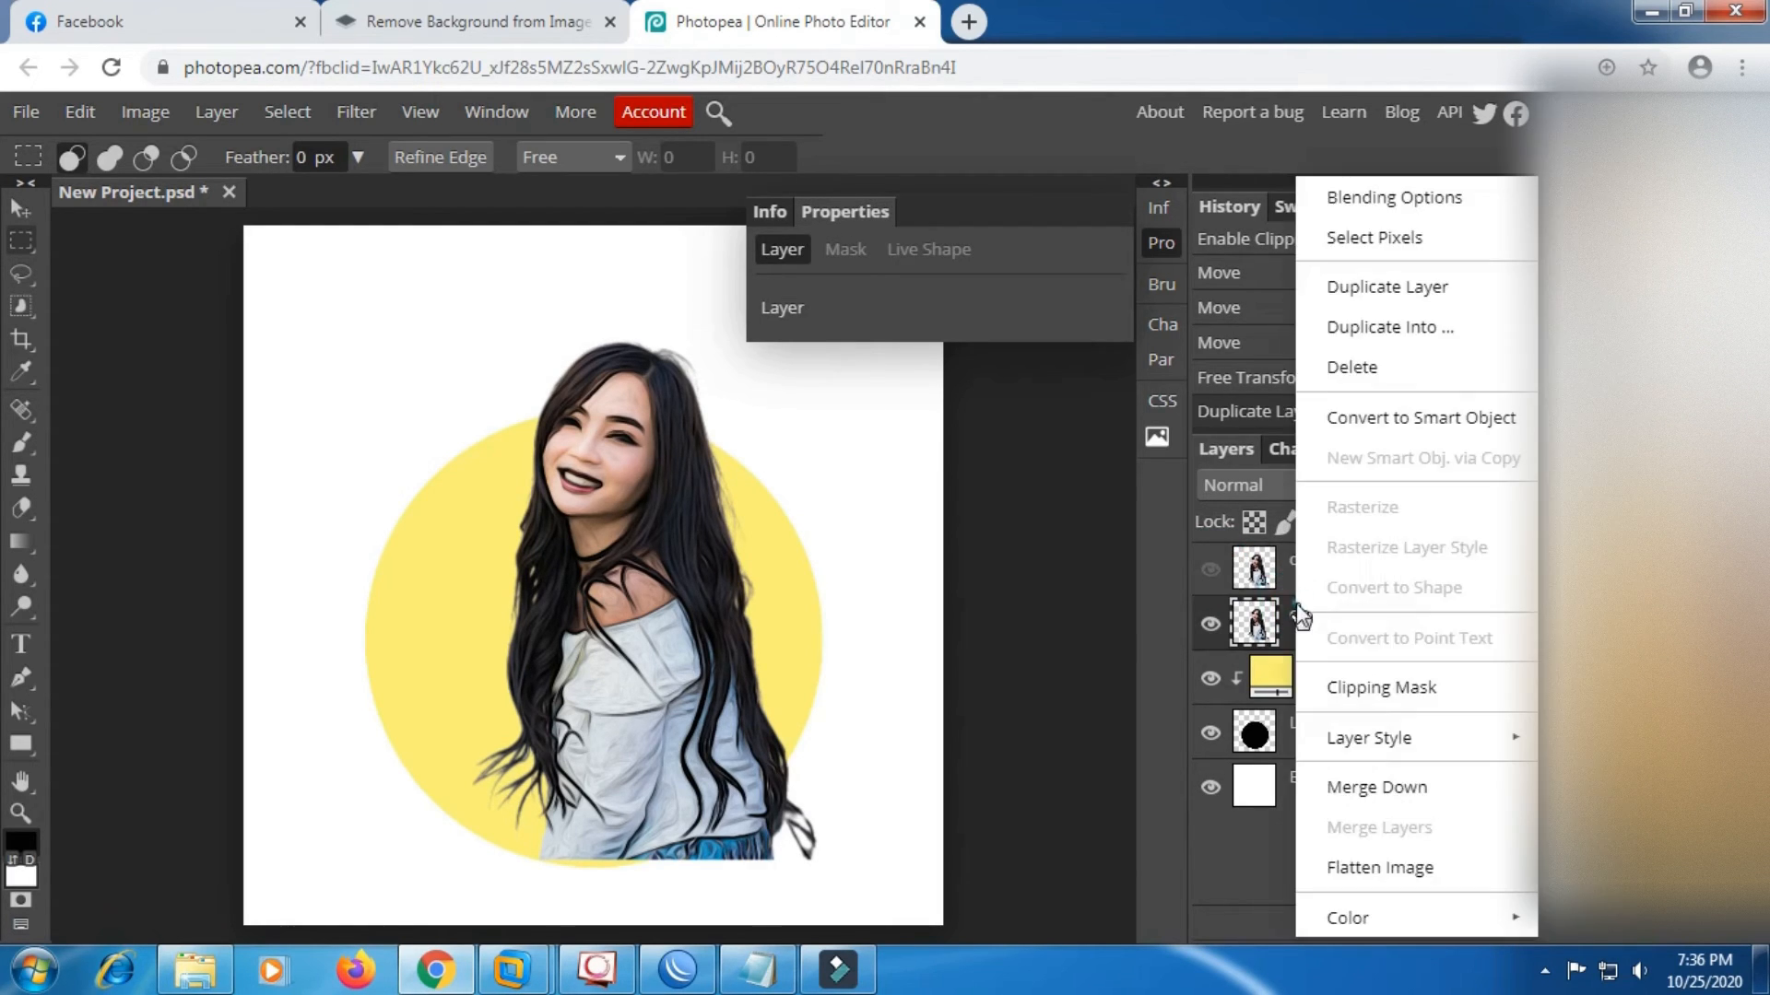
pyautogui.click(1365, 691)
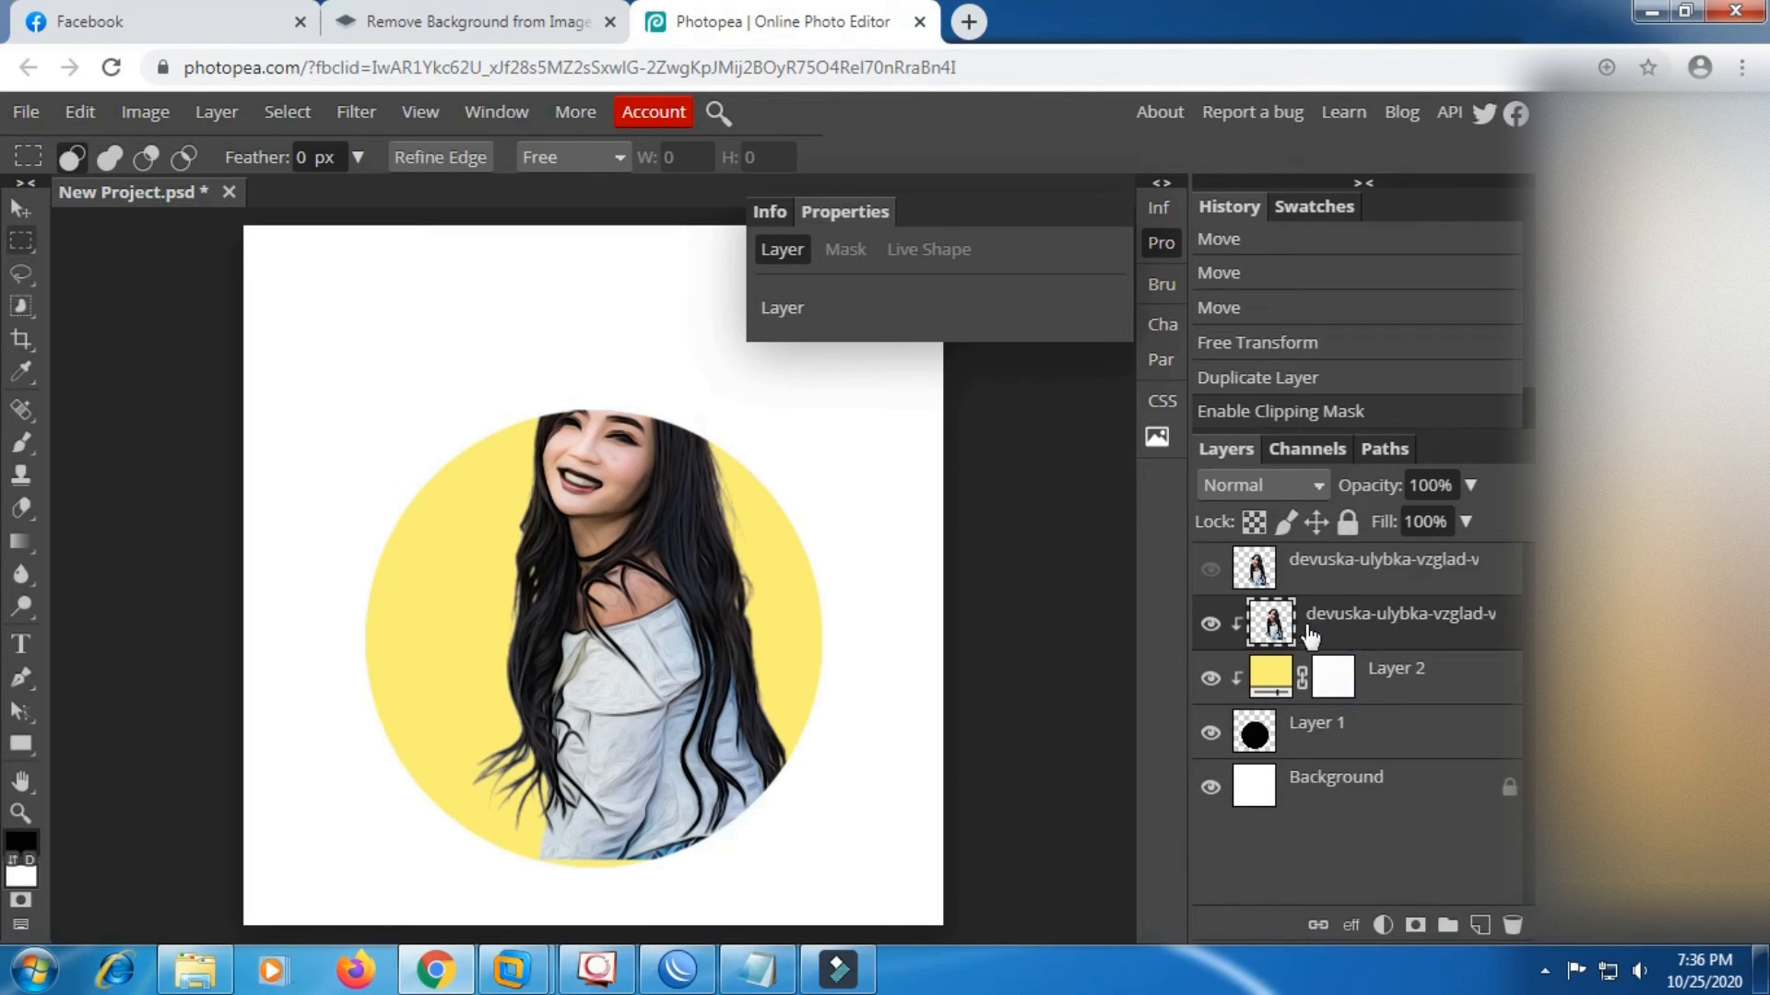
# Show the upper portrait copy and erase its lower part that extends outside the circle with the Eraser.
pyautogui.click(1210, 570)
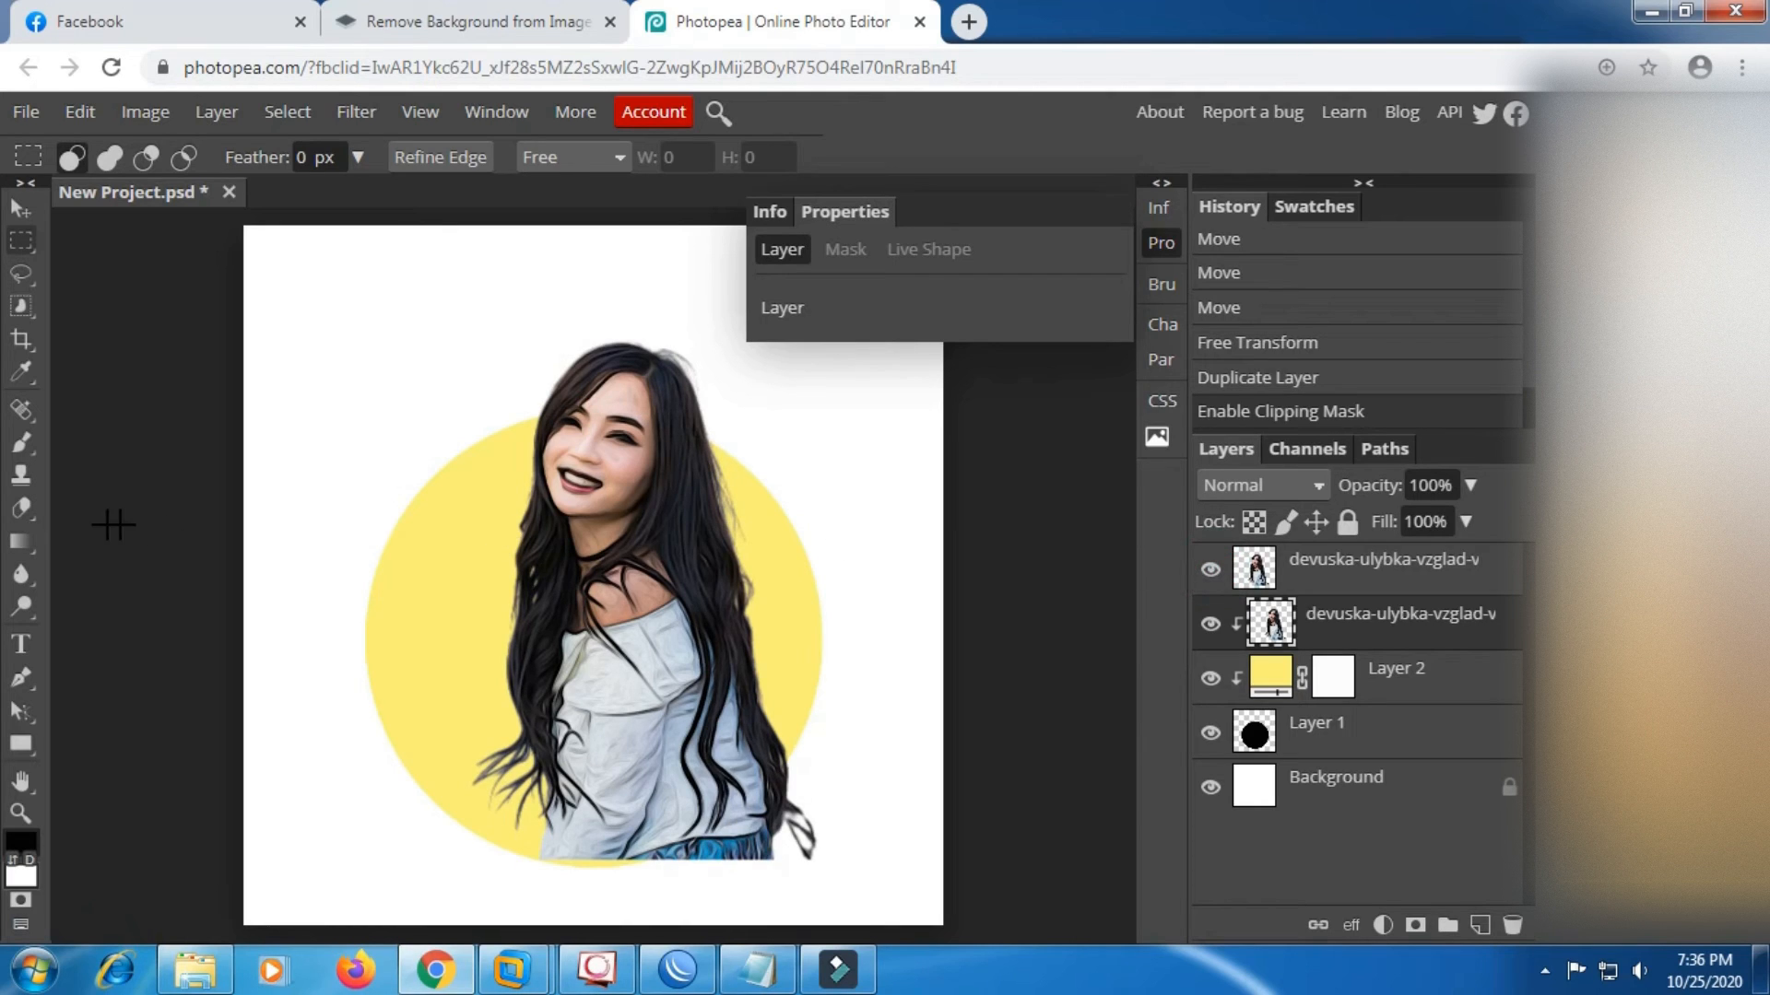
pyautogui.click(25, 517)
pyautogui.click(1373, 571)
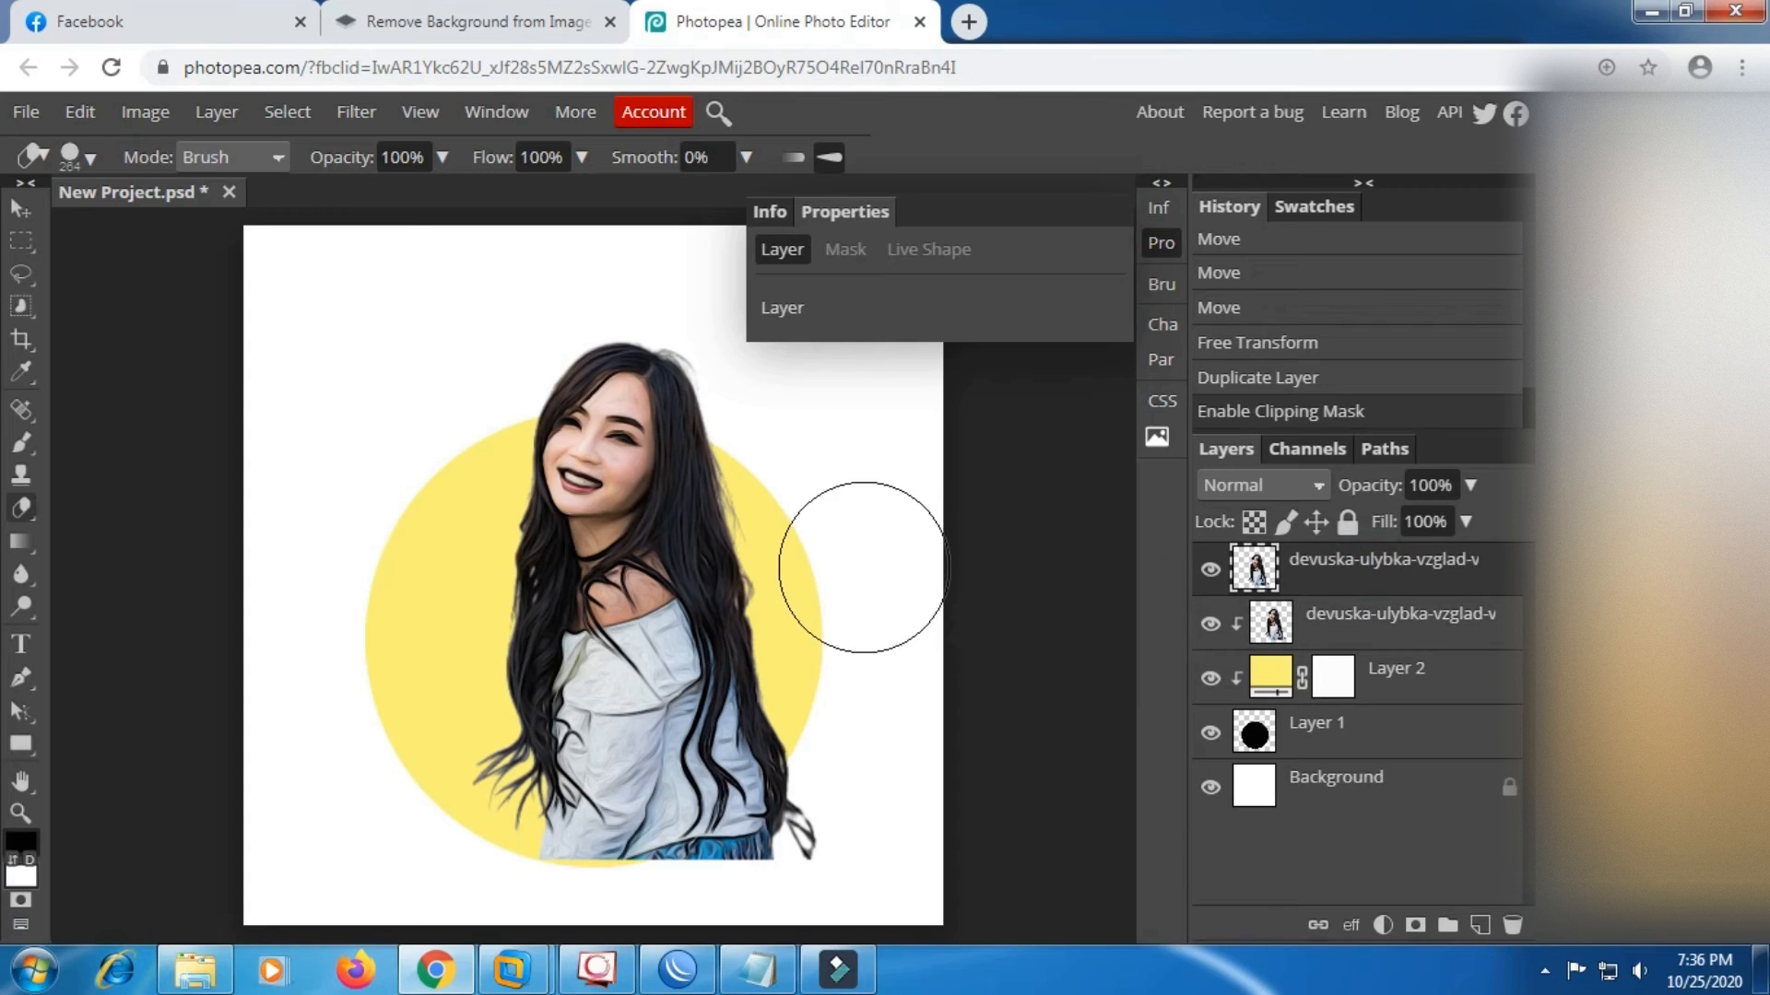
pyautogui.click(864, 747)
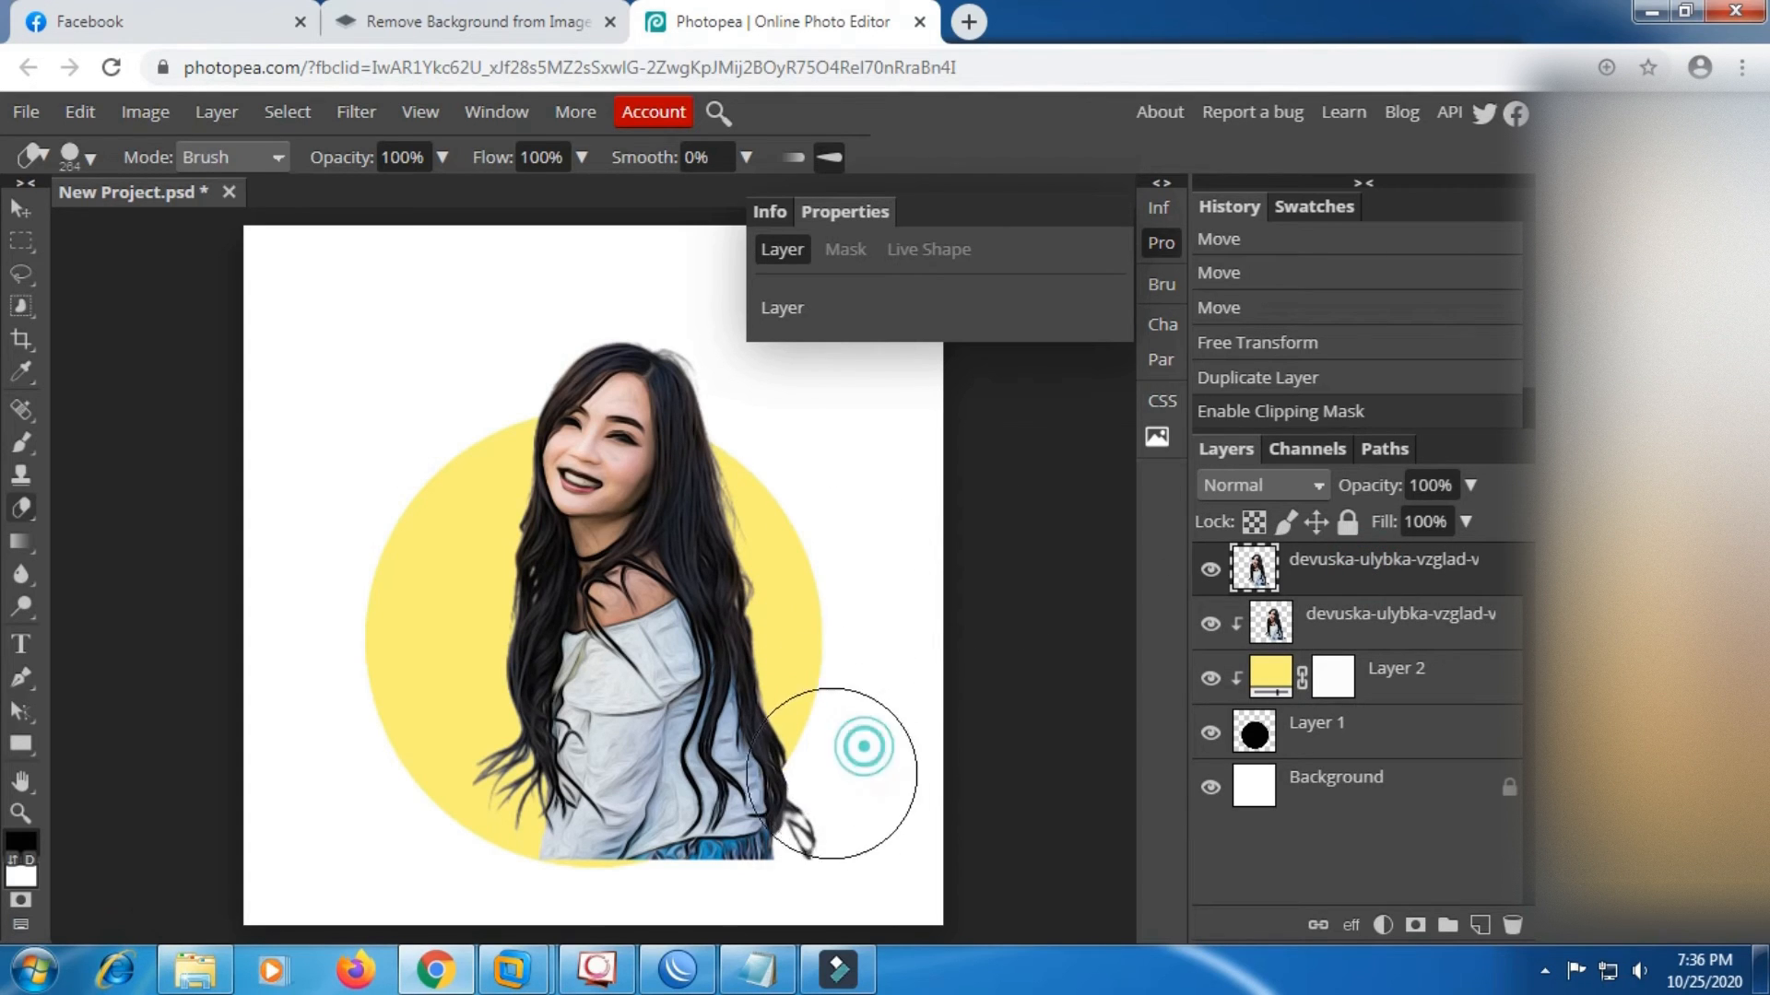
pyautogui.moveTo(832, 775)
pyautogui.mouseDown()
pyautogui.moveTo(721, 828)
pyautogui.moveTo(634, 844)
pyautogui.moveTo(416, 846)
pyautogui.moveTo(795, 764)
pyautogui.moveTo(440, 825)
pyautogui.moveTo(328, 817)
pyautogui.mouseUp()
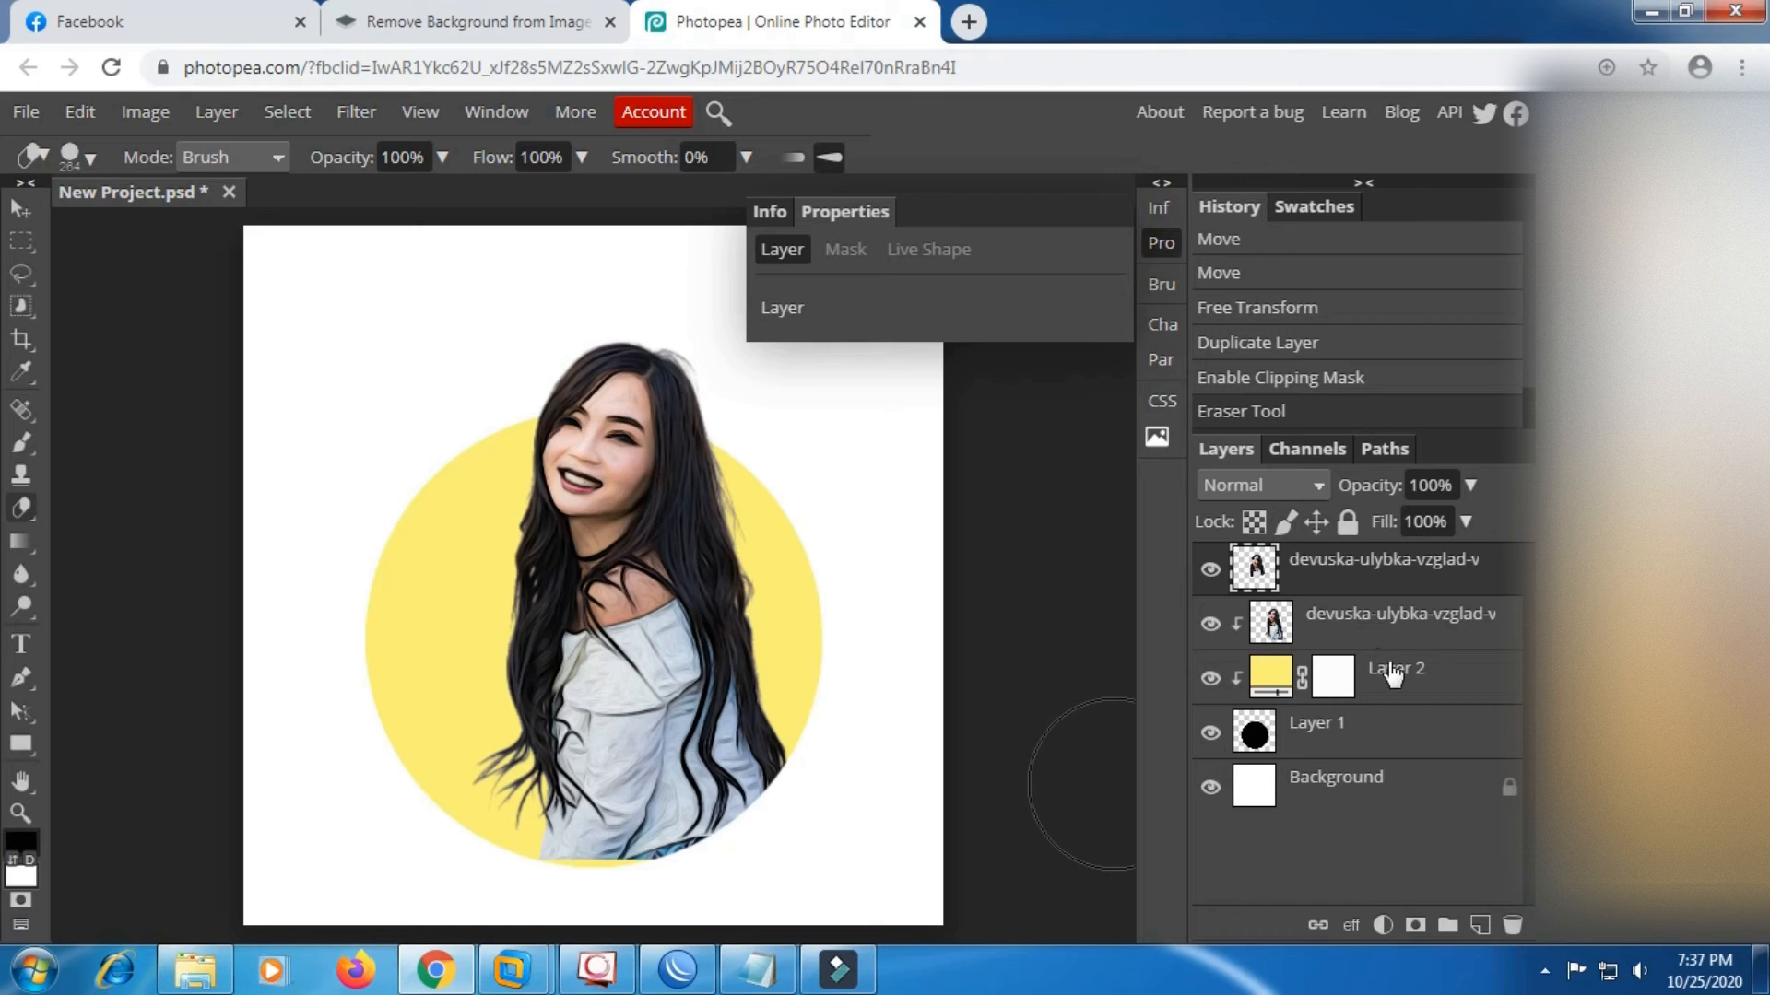
# Add a 14 px stroke to the black circle on Layer 1, positioned inside.
pyautogui.click(1355, 726)
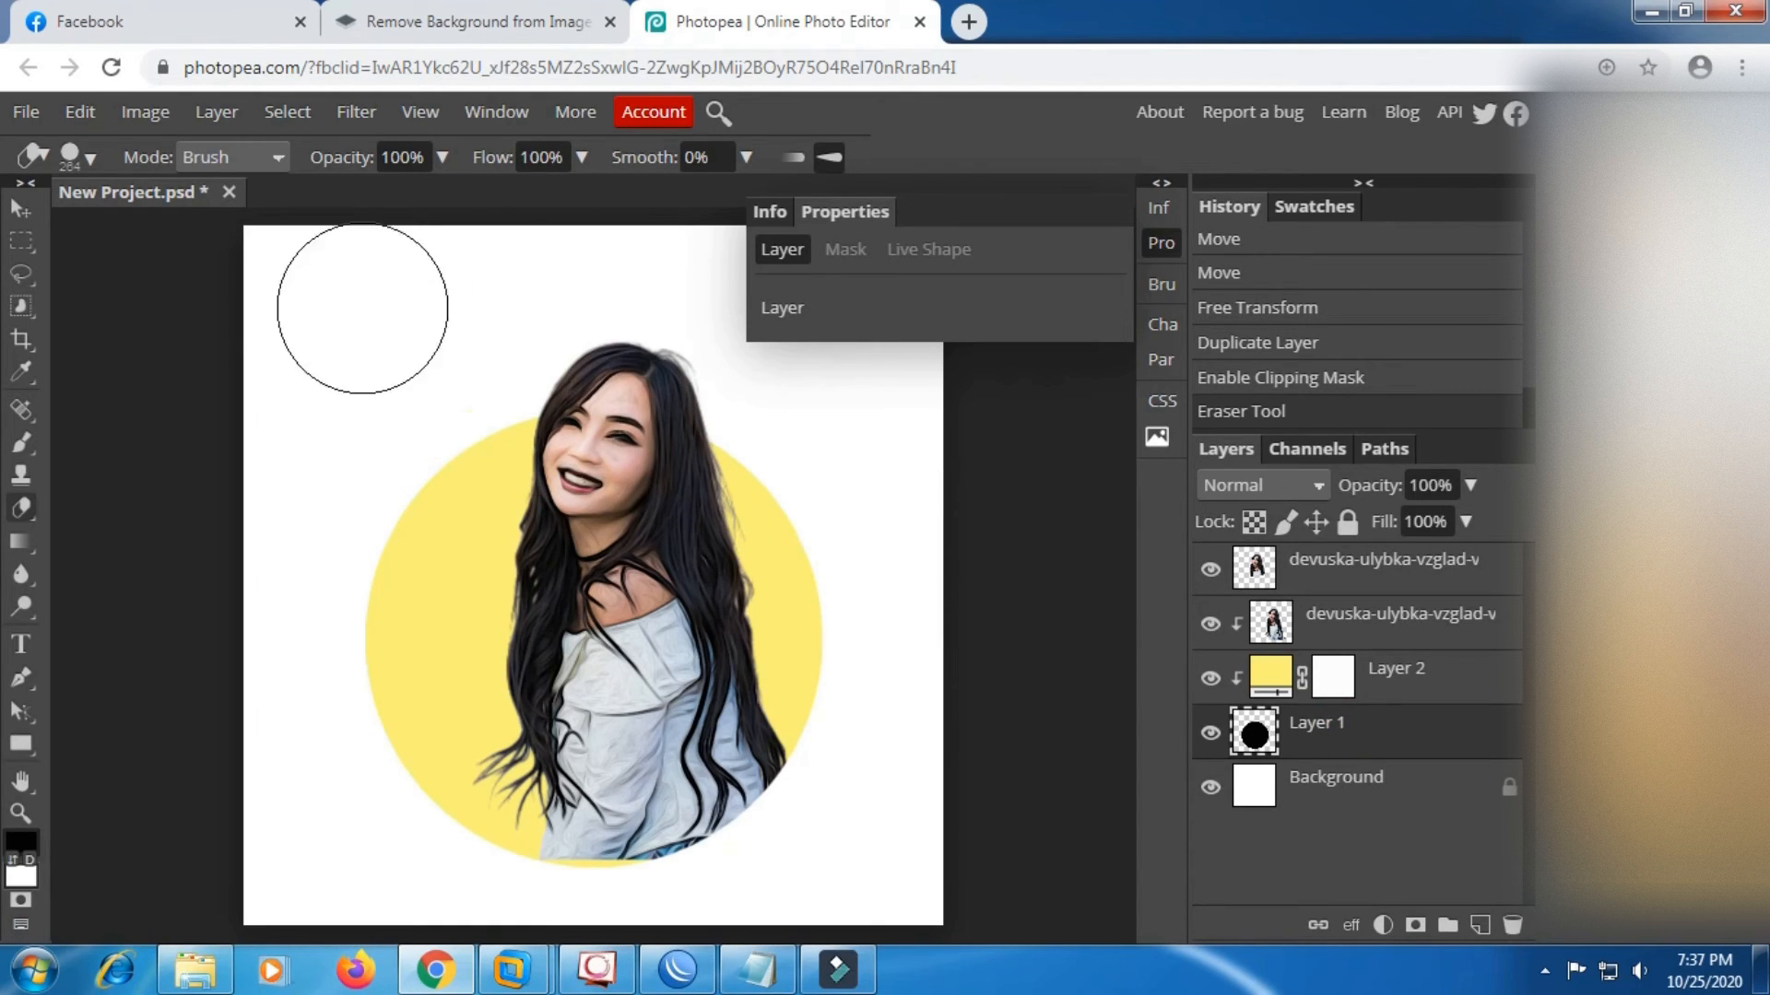
pyautogui.click(20, 209)
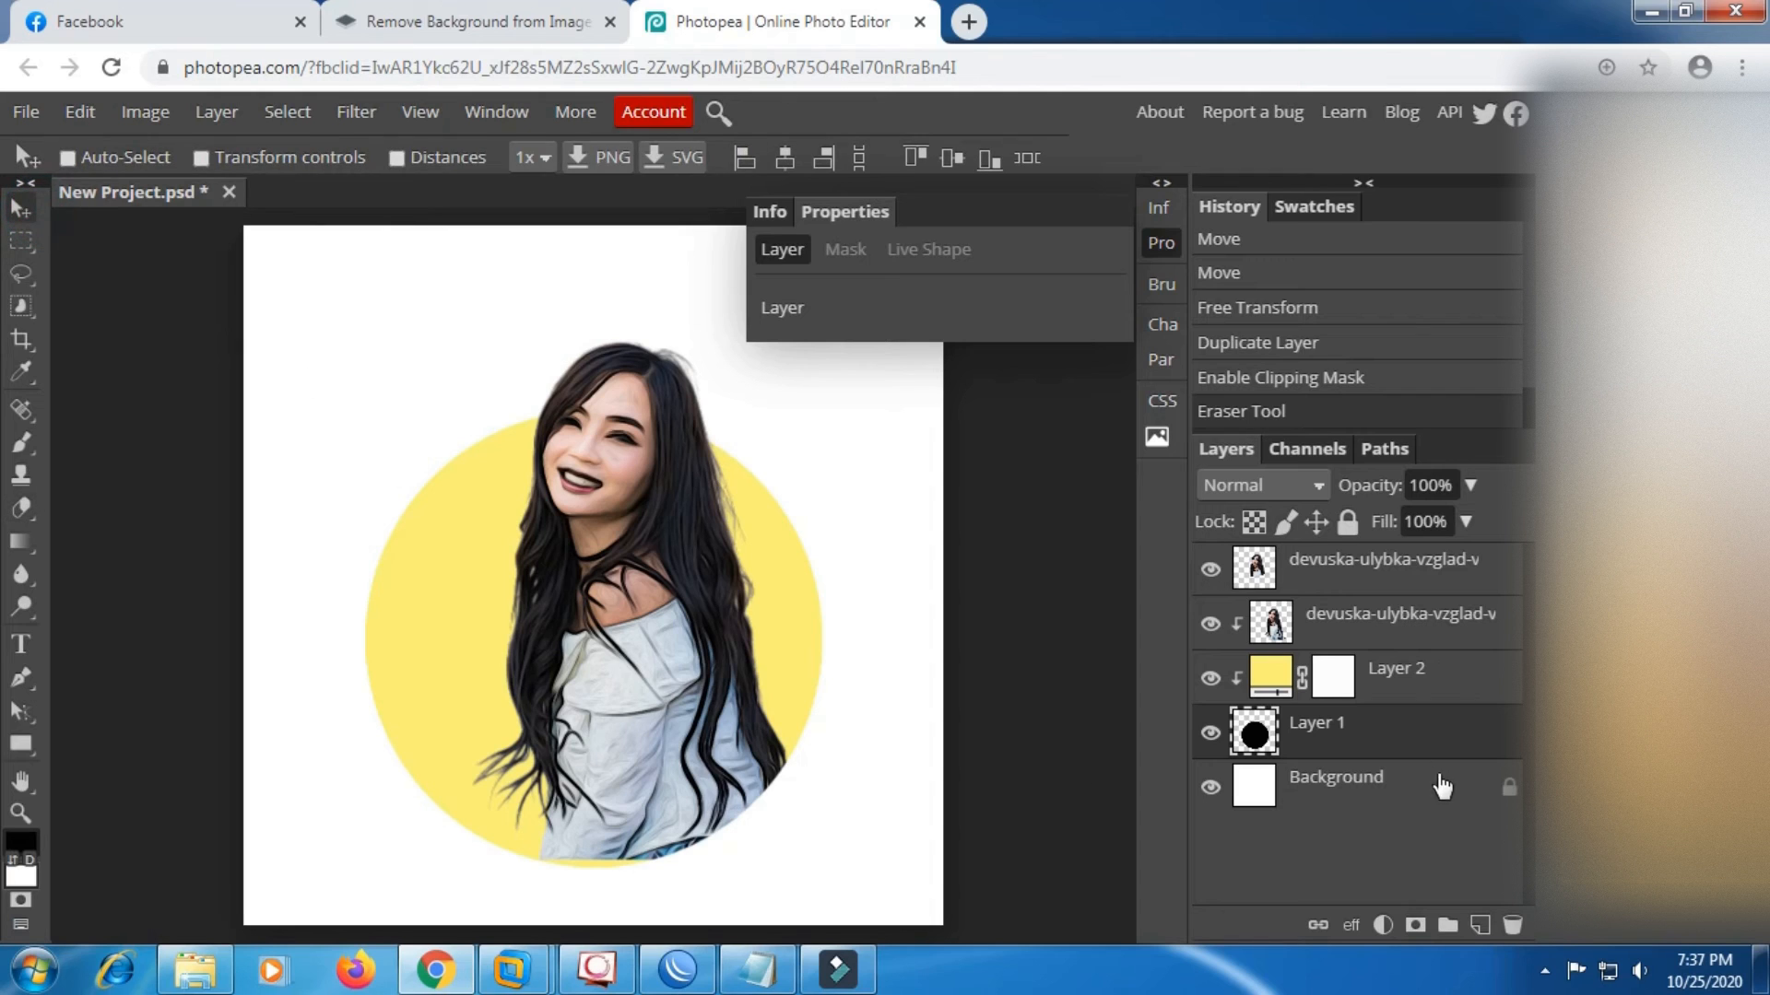
pyautogui.rightClick(1387, 745)
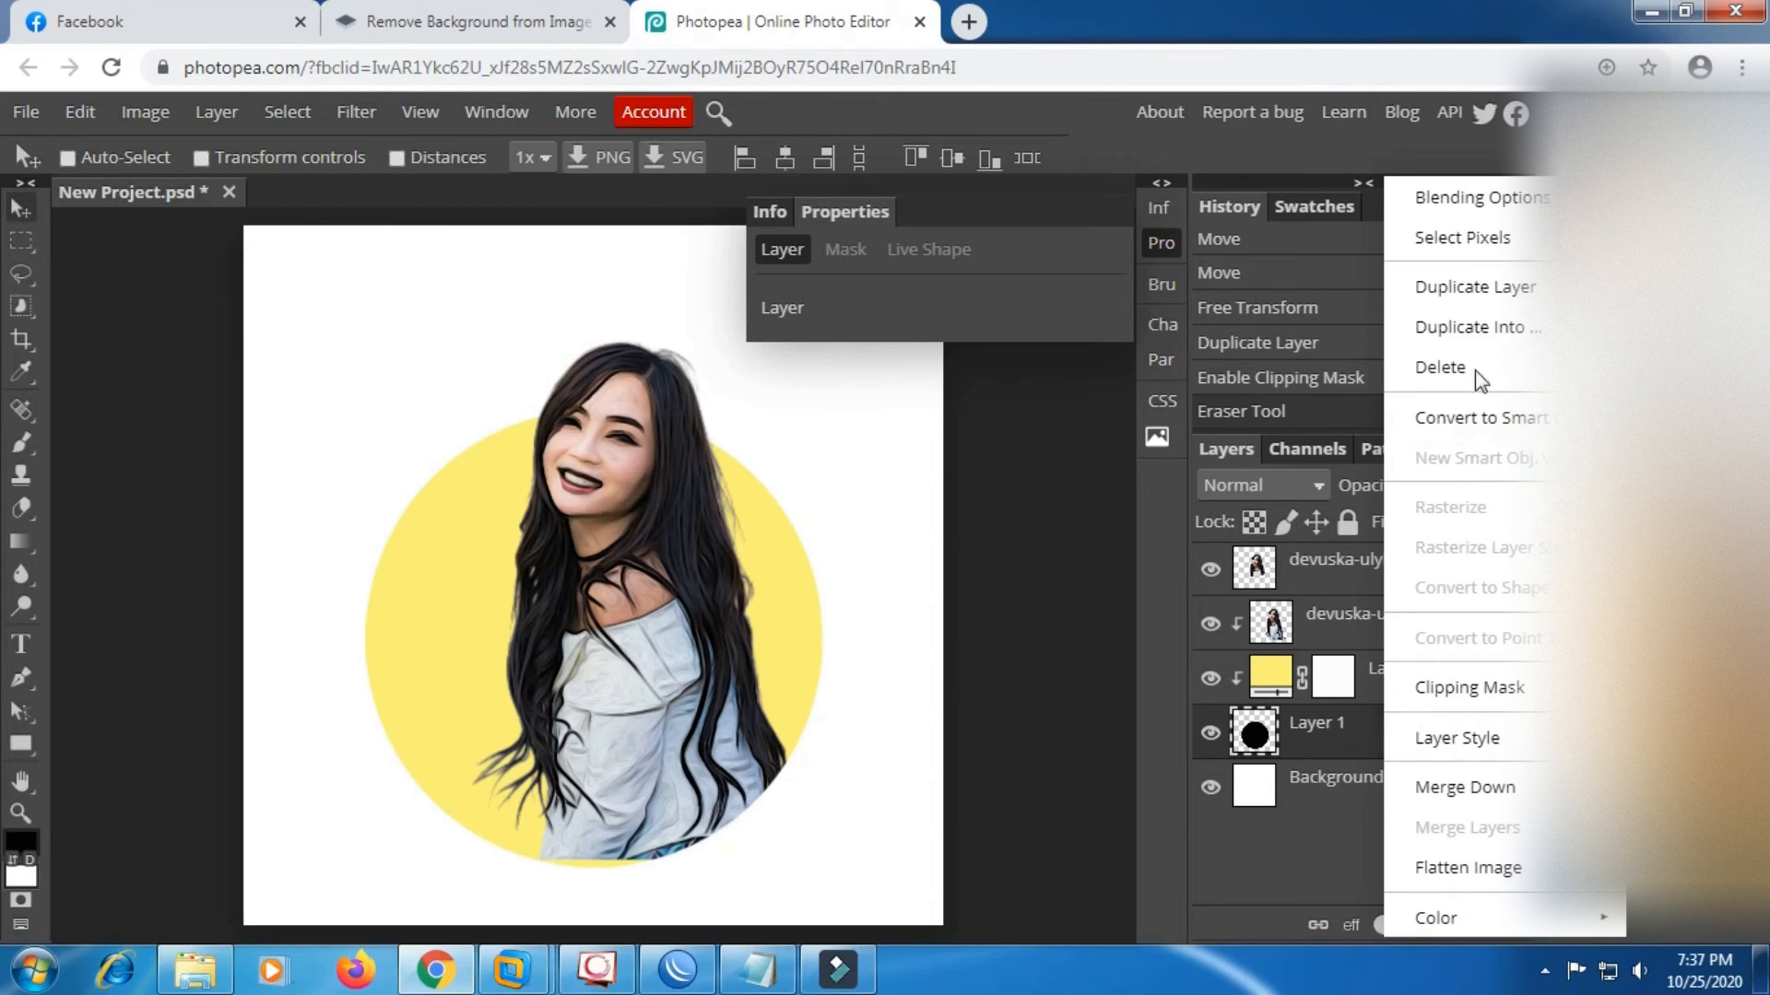
pyautogui.click(1484, 209)
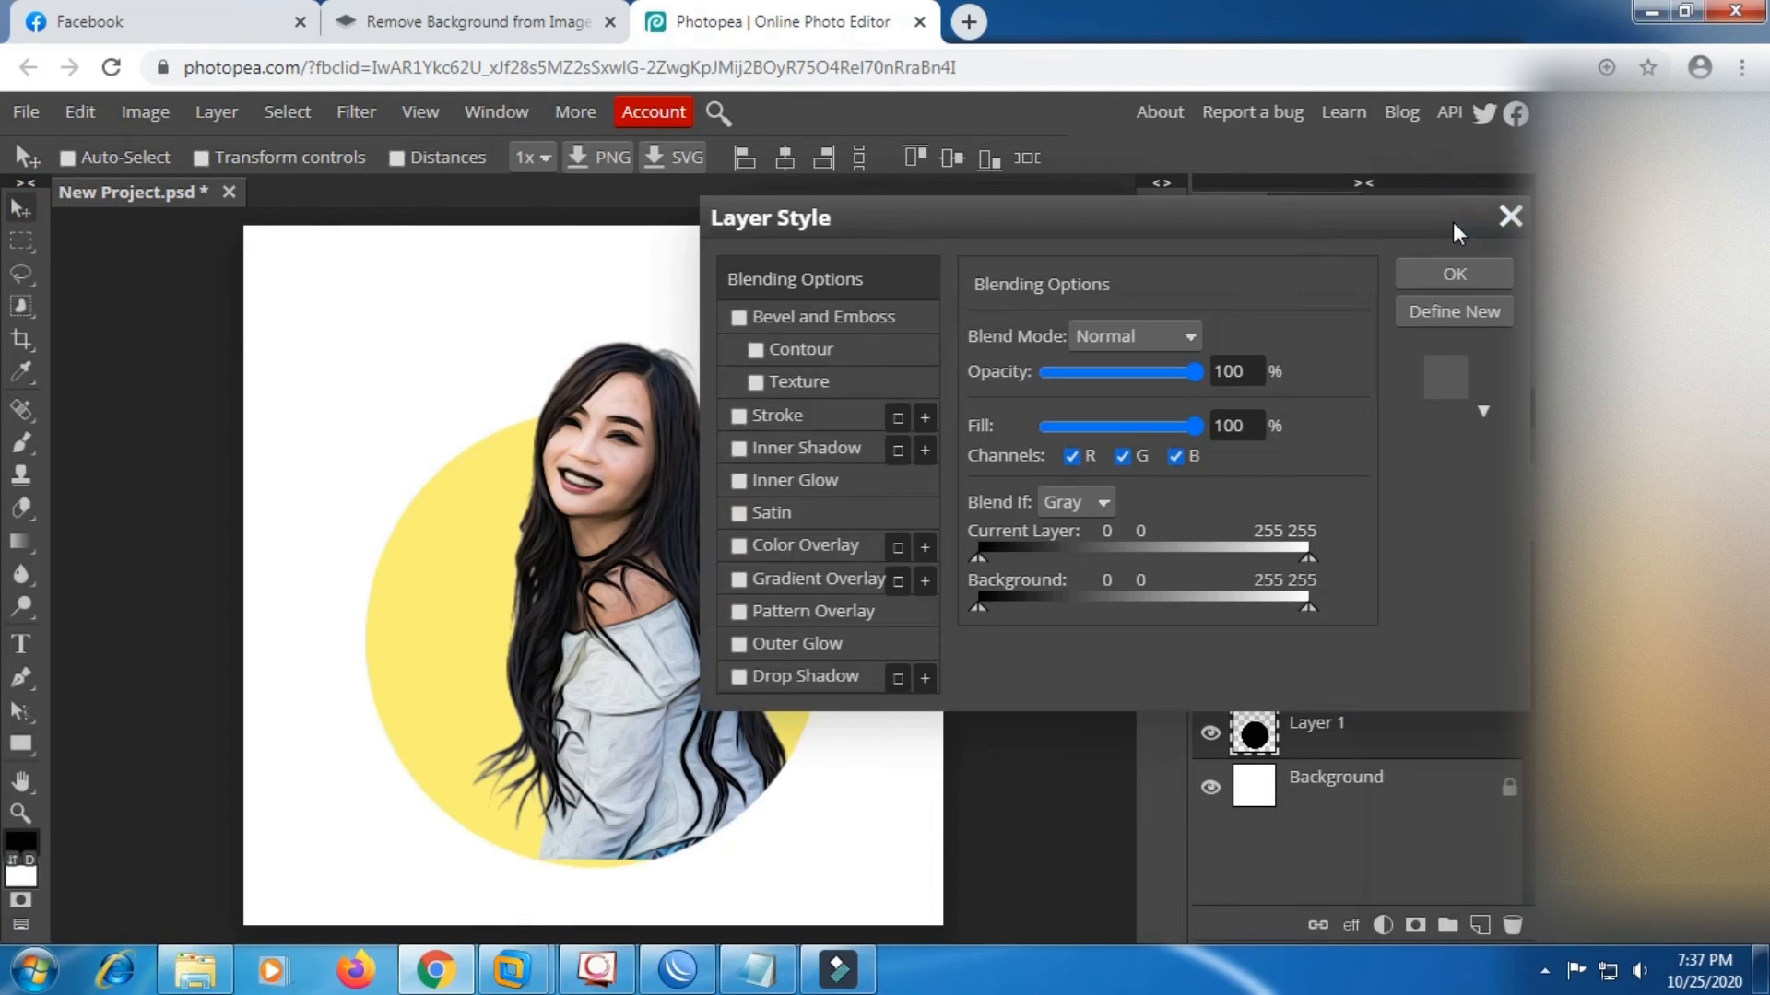
pyautogui.click(774, 416)
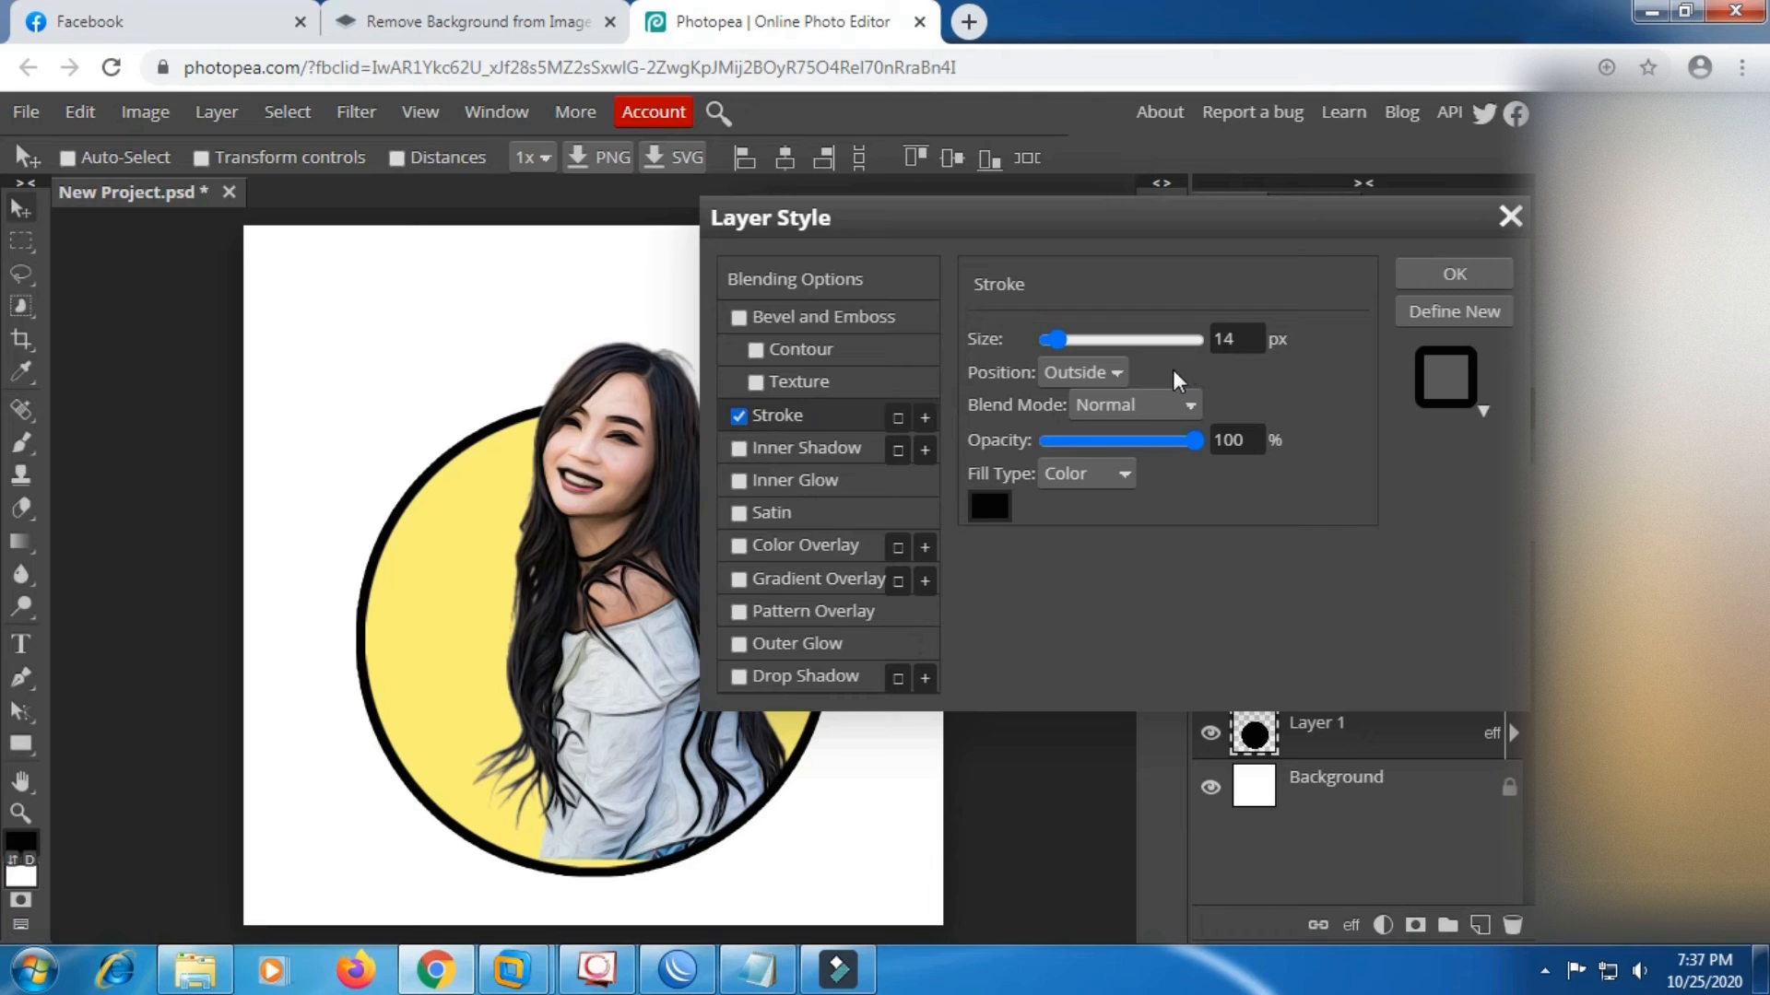
pyautogui.click(1112, 370)
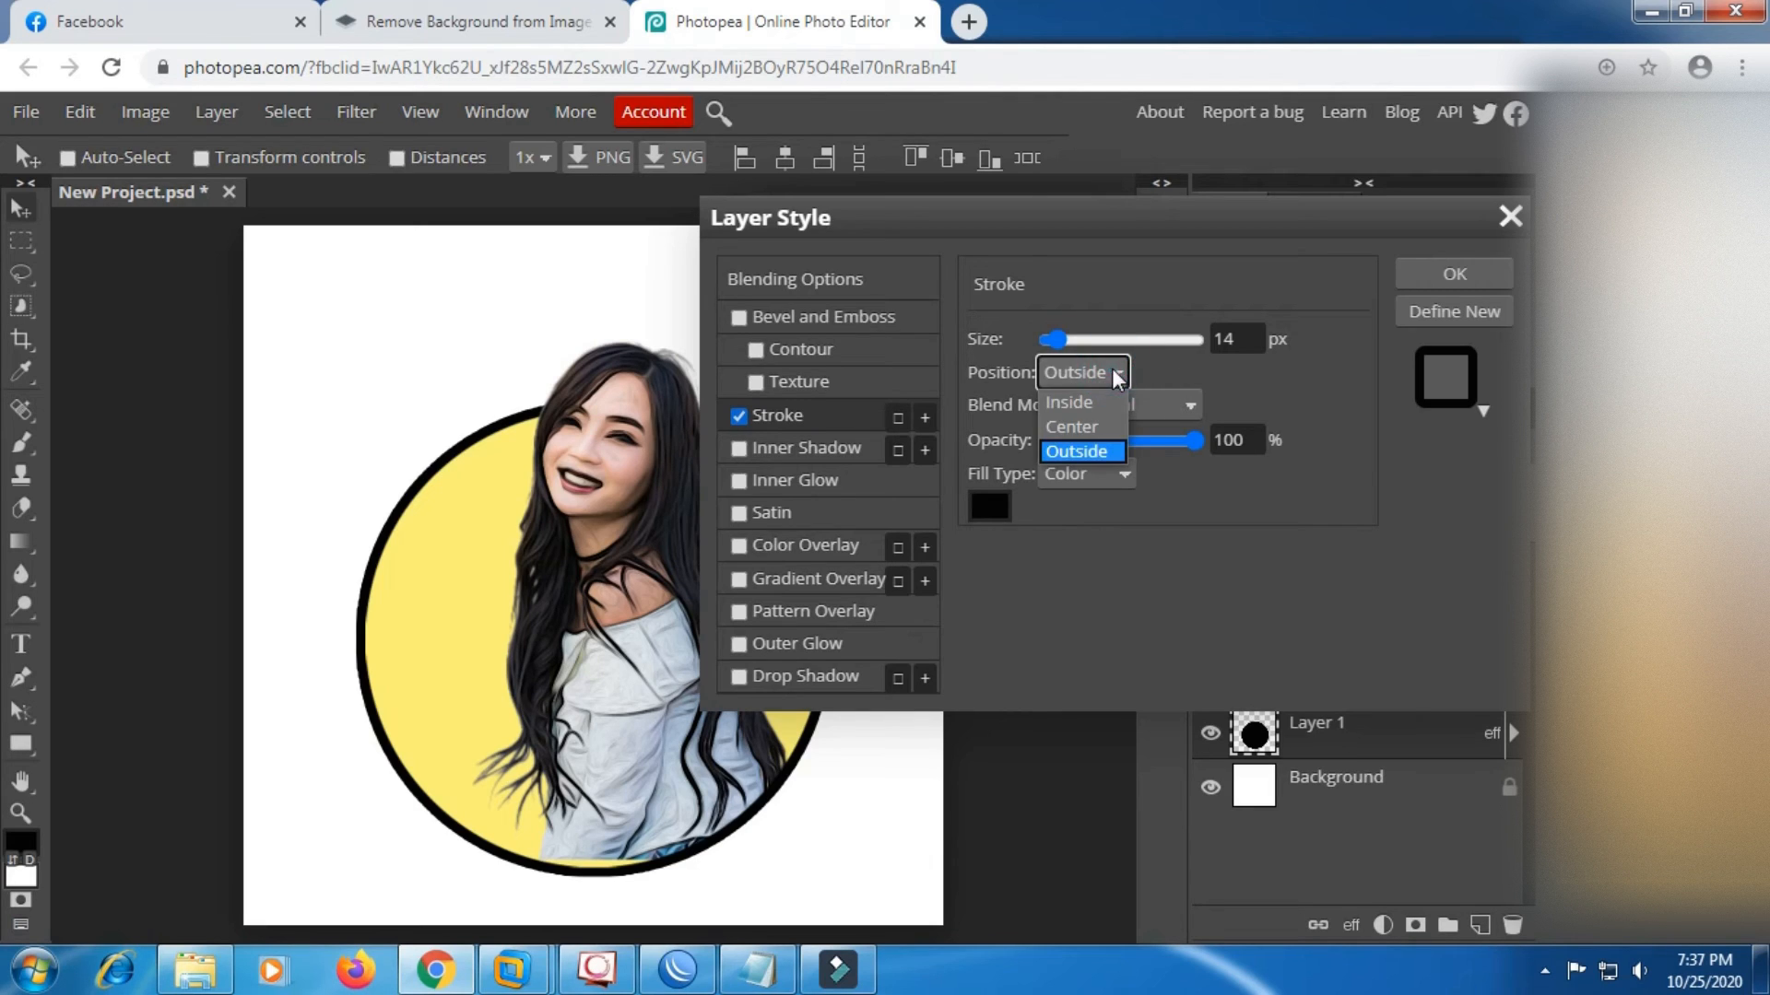
pyautogui.click(1097, 402)
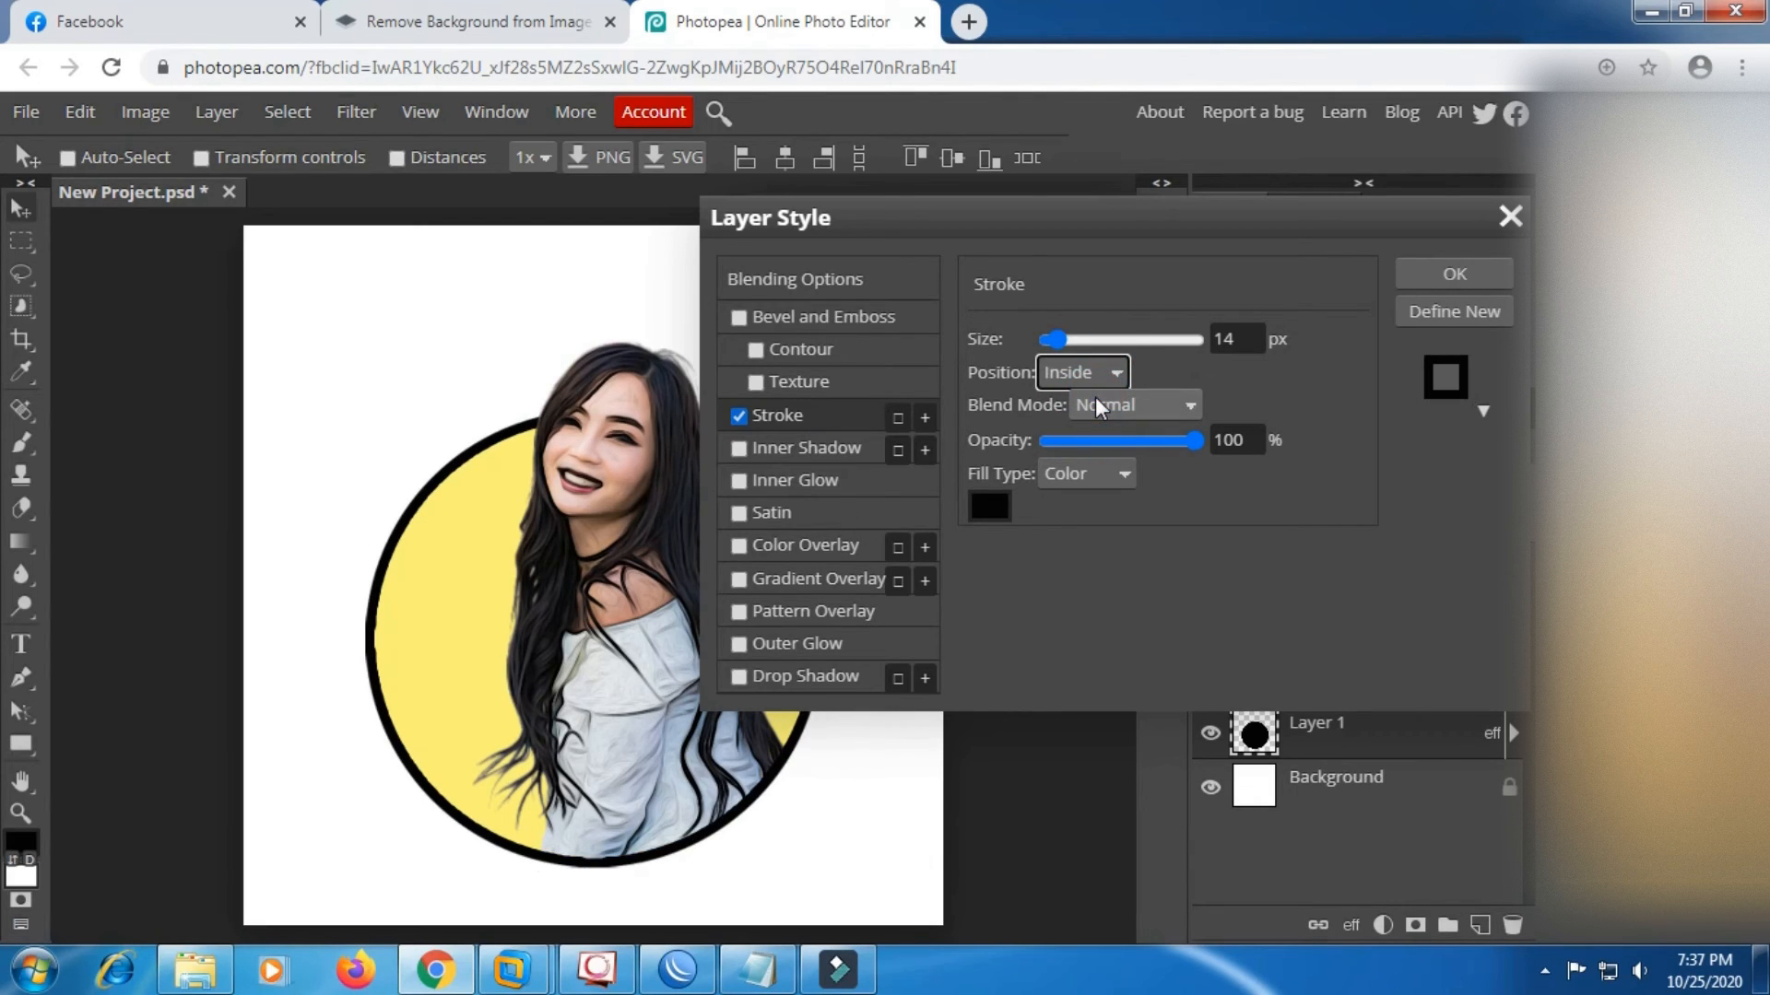
# Set the circle's stroke color to near-black 010101 and apply the layer style.
pyautogui.click(989, 505)
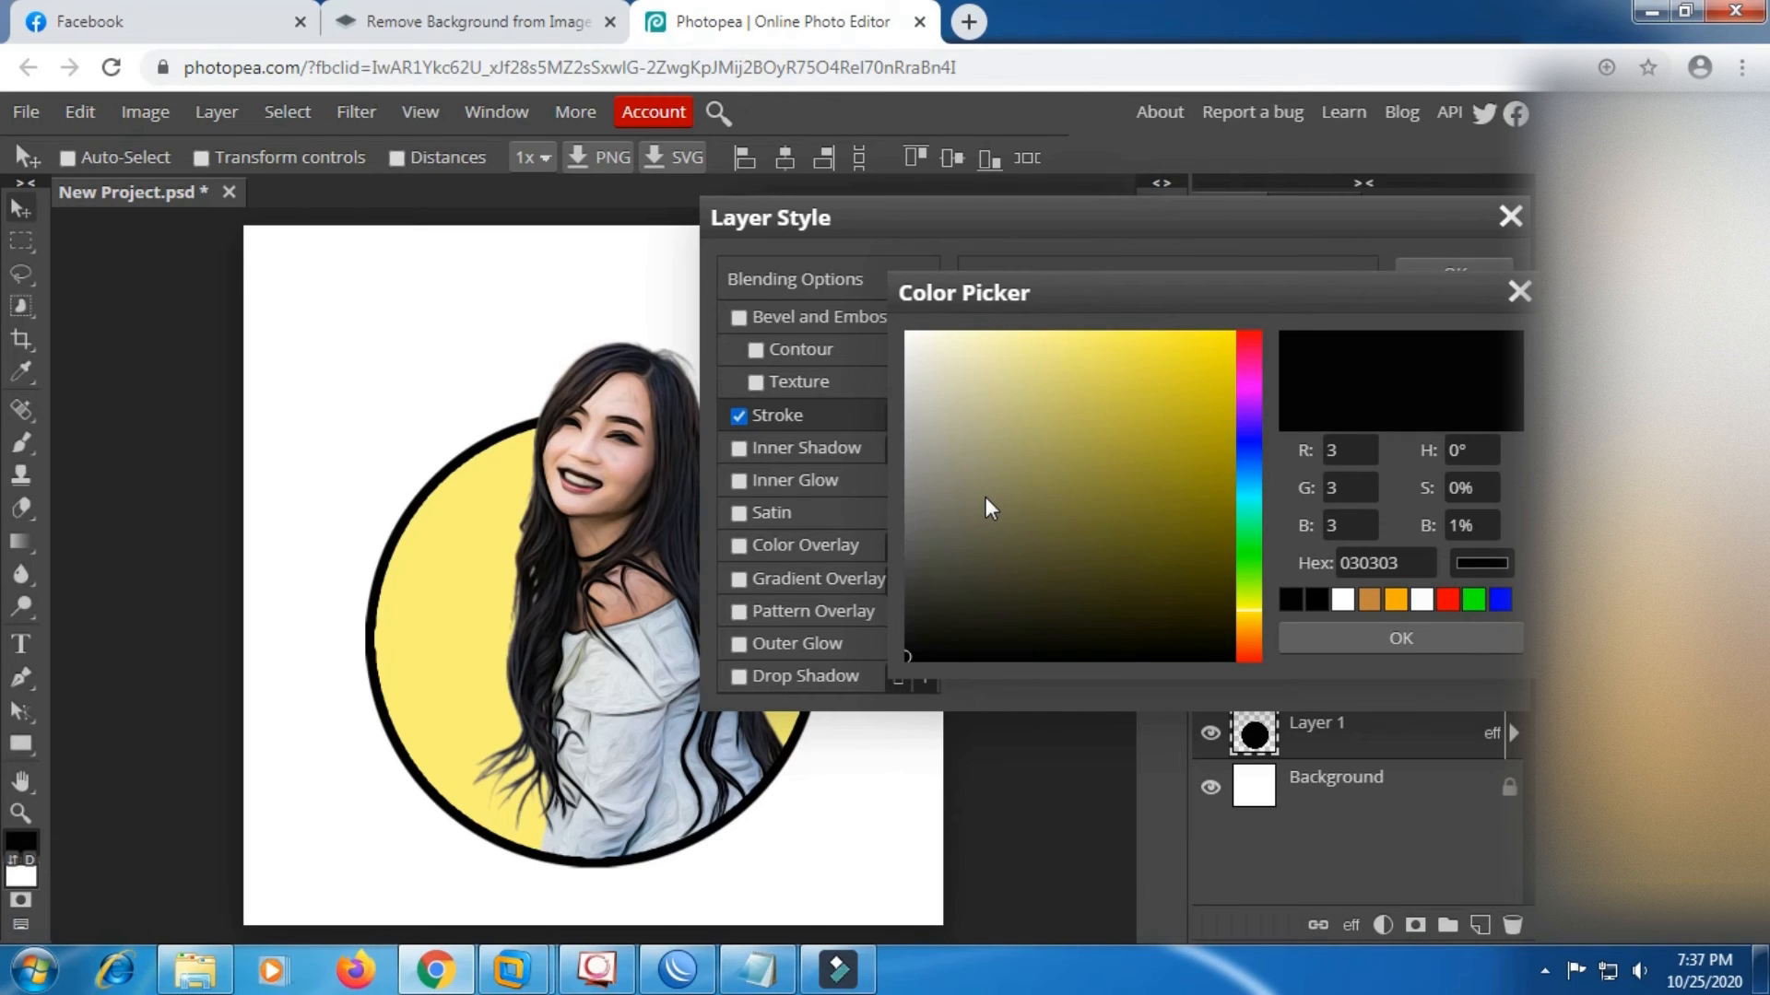
pyautogui.click(928, 546)
pyautogui.click(982, 578)
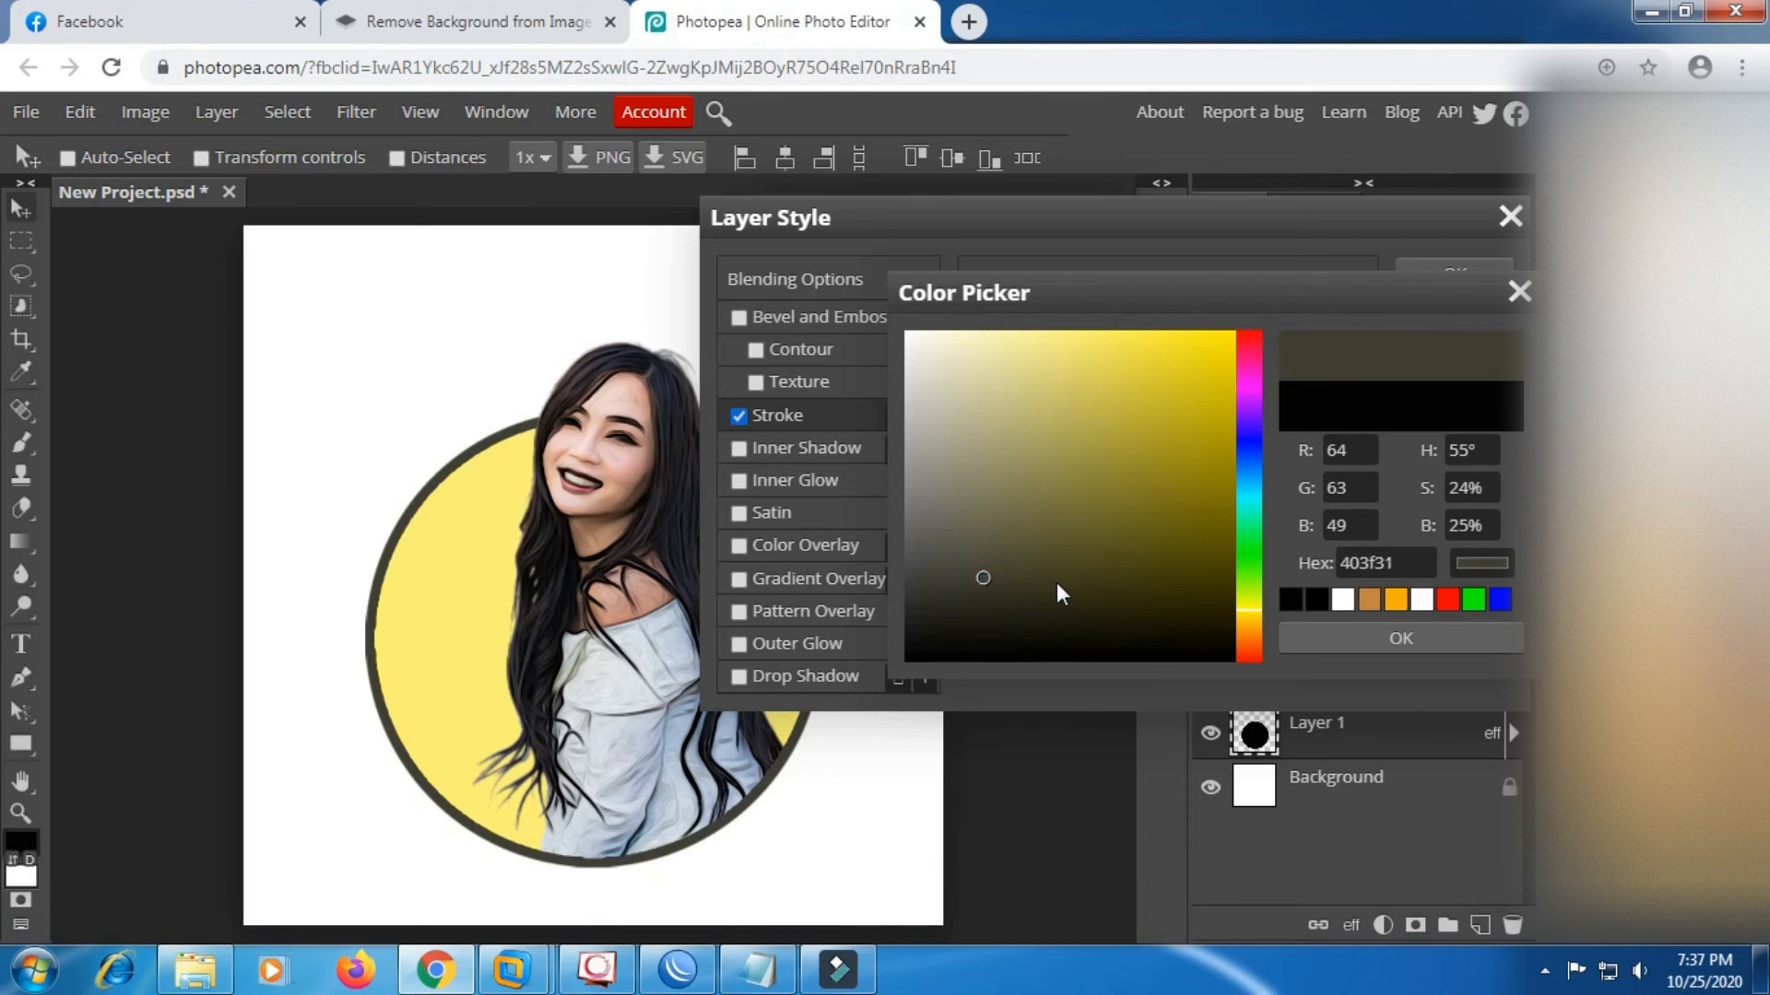
pyautogui.click(1069, 582)
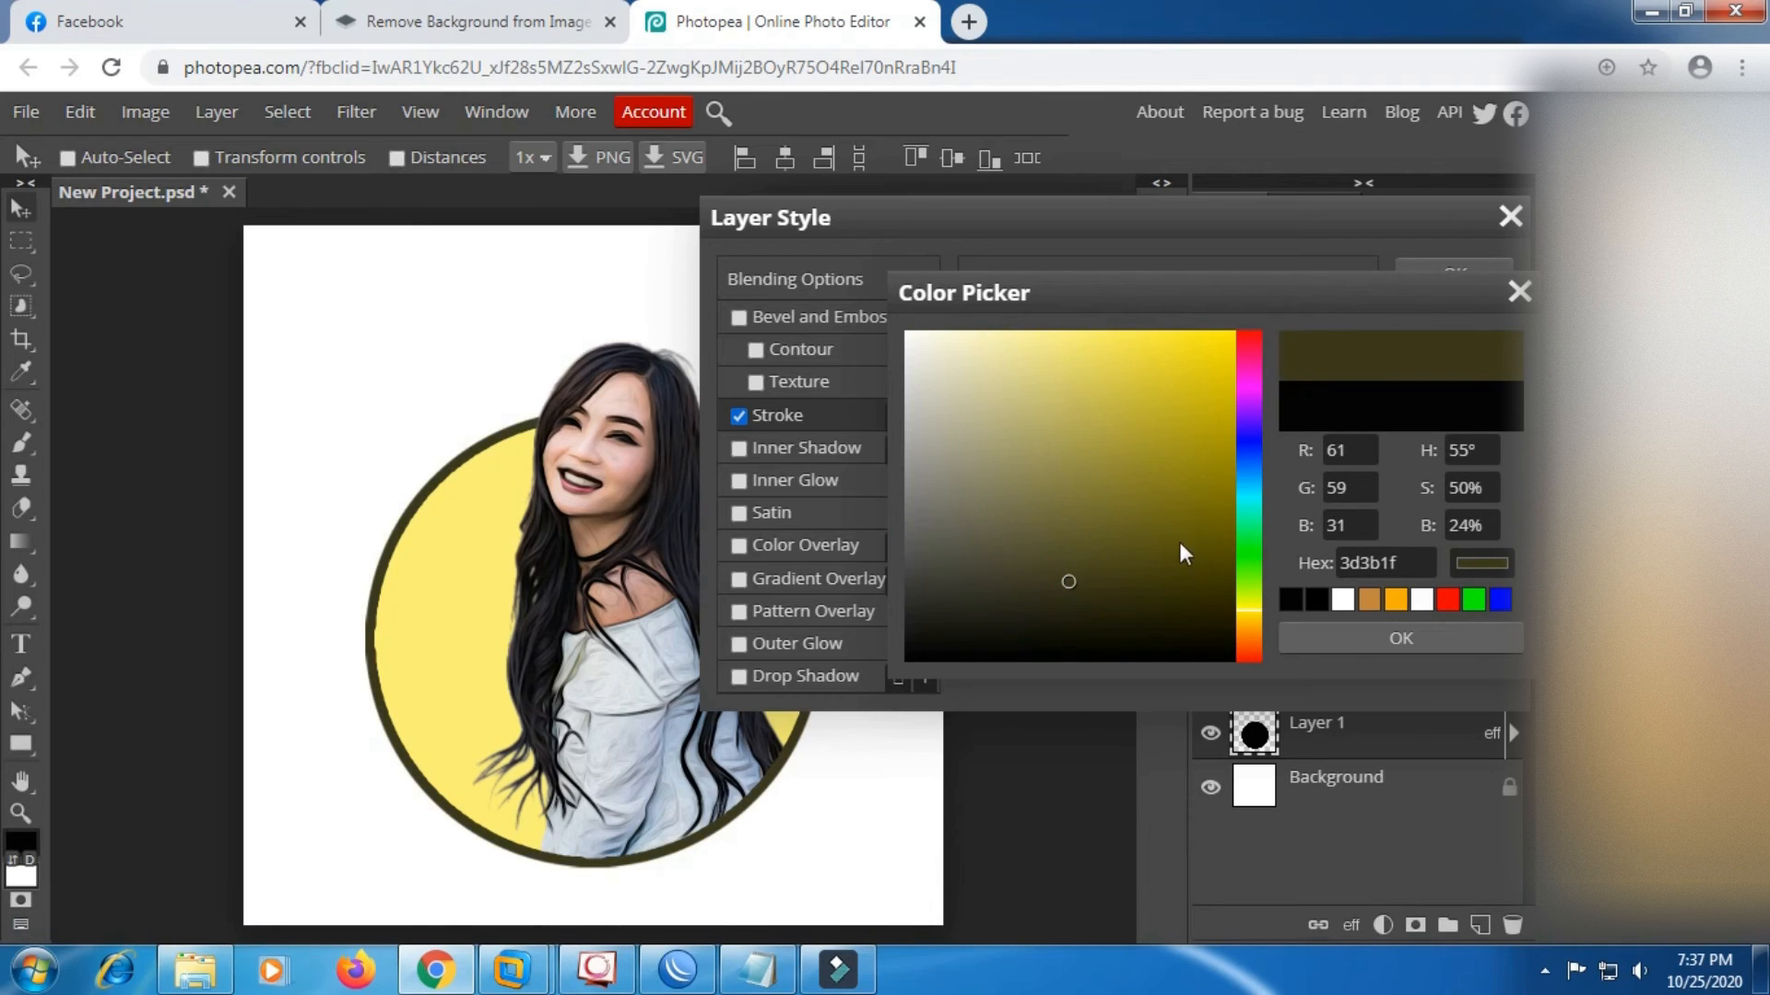
pyautogui.moveTo(920, 632); pyautogui.dragTo(899, 660)
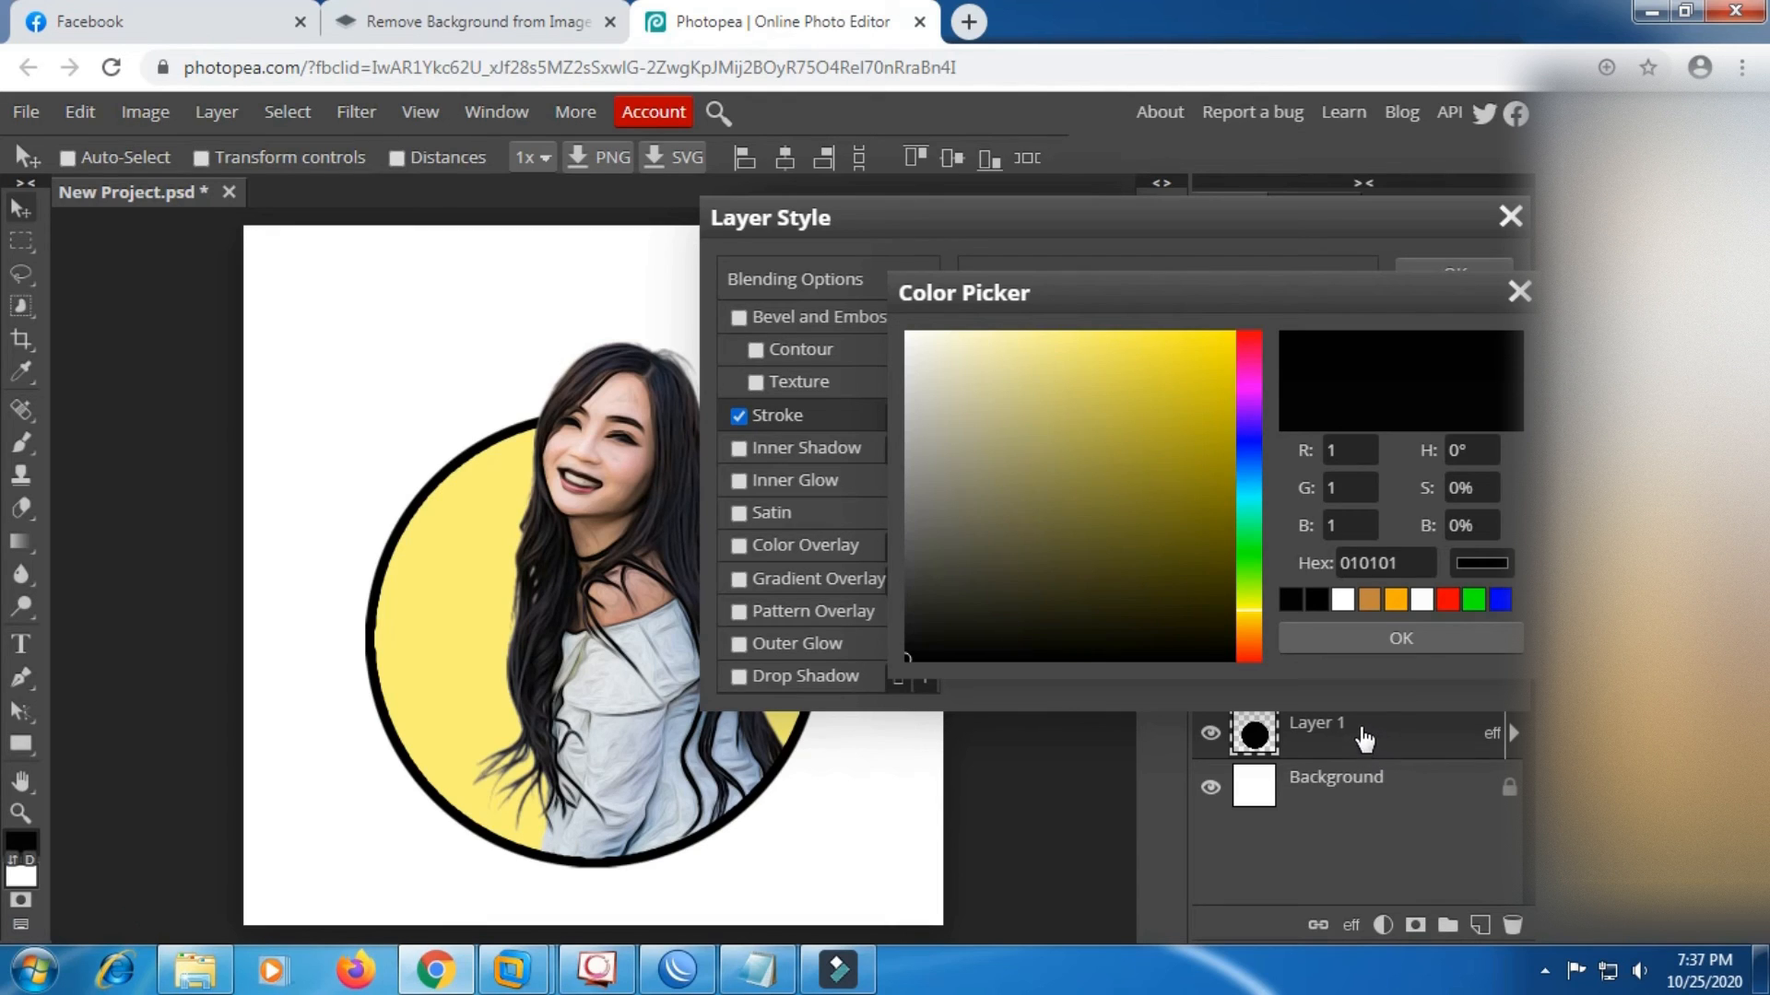
pyautogui.click(1406, 639)
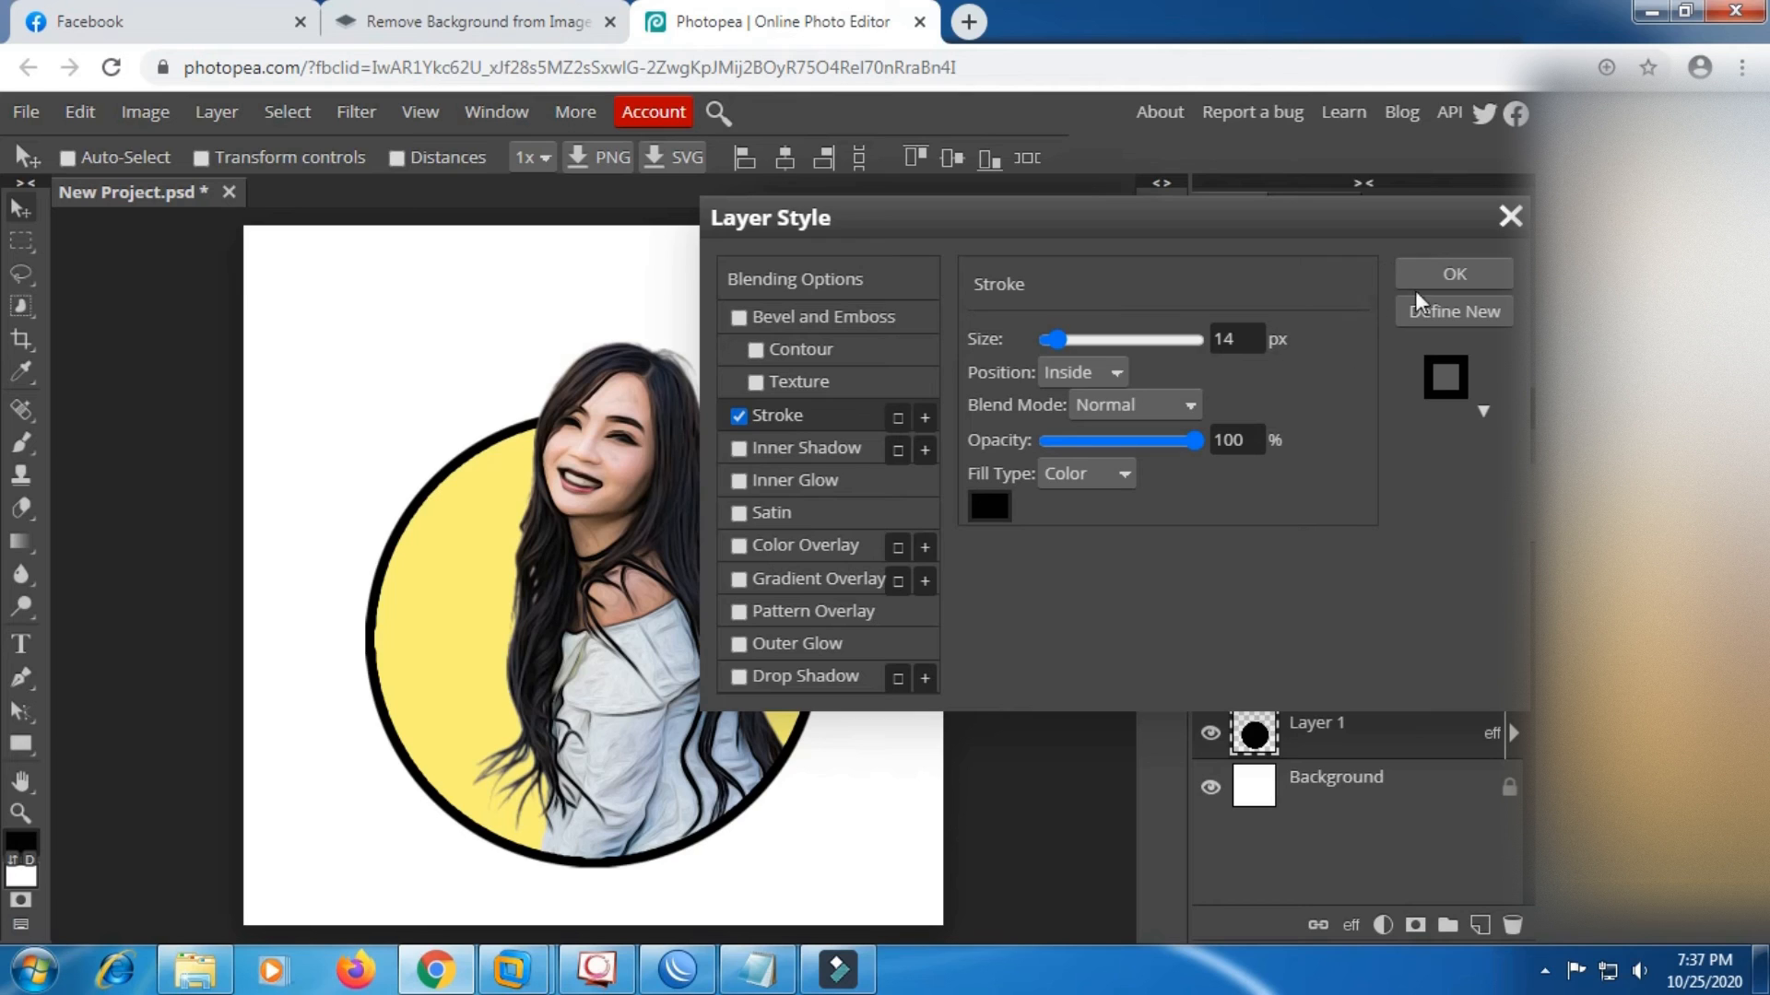
pyautogui.click(1453, 276)
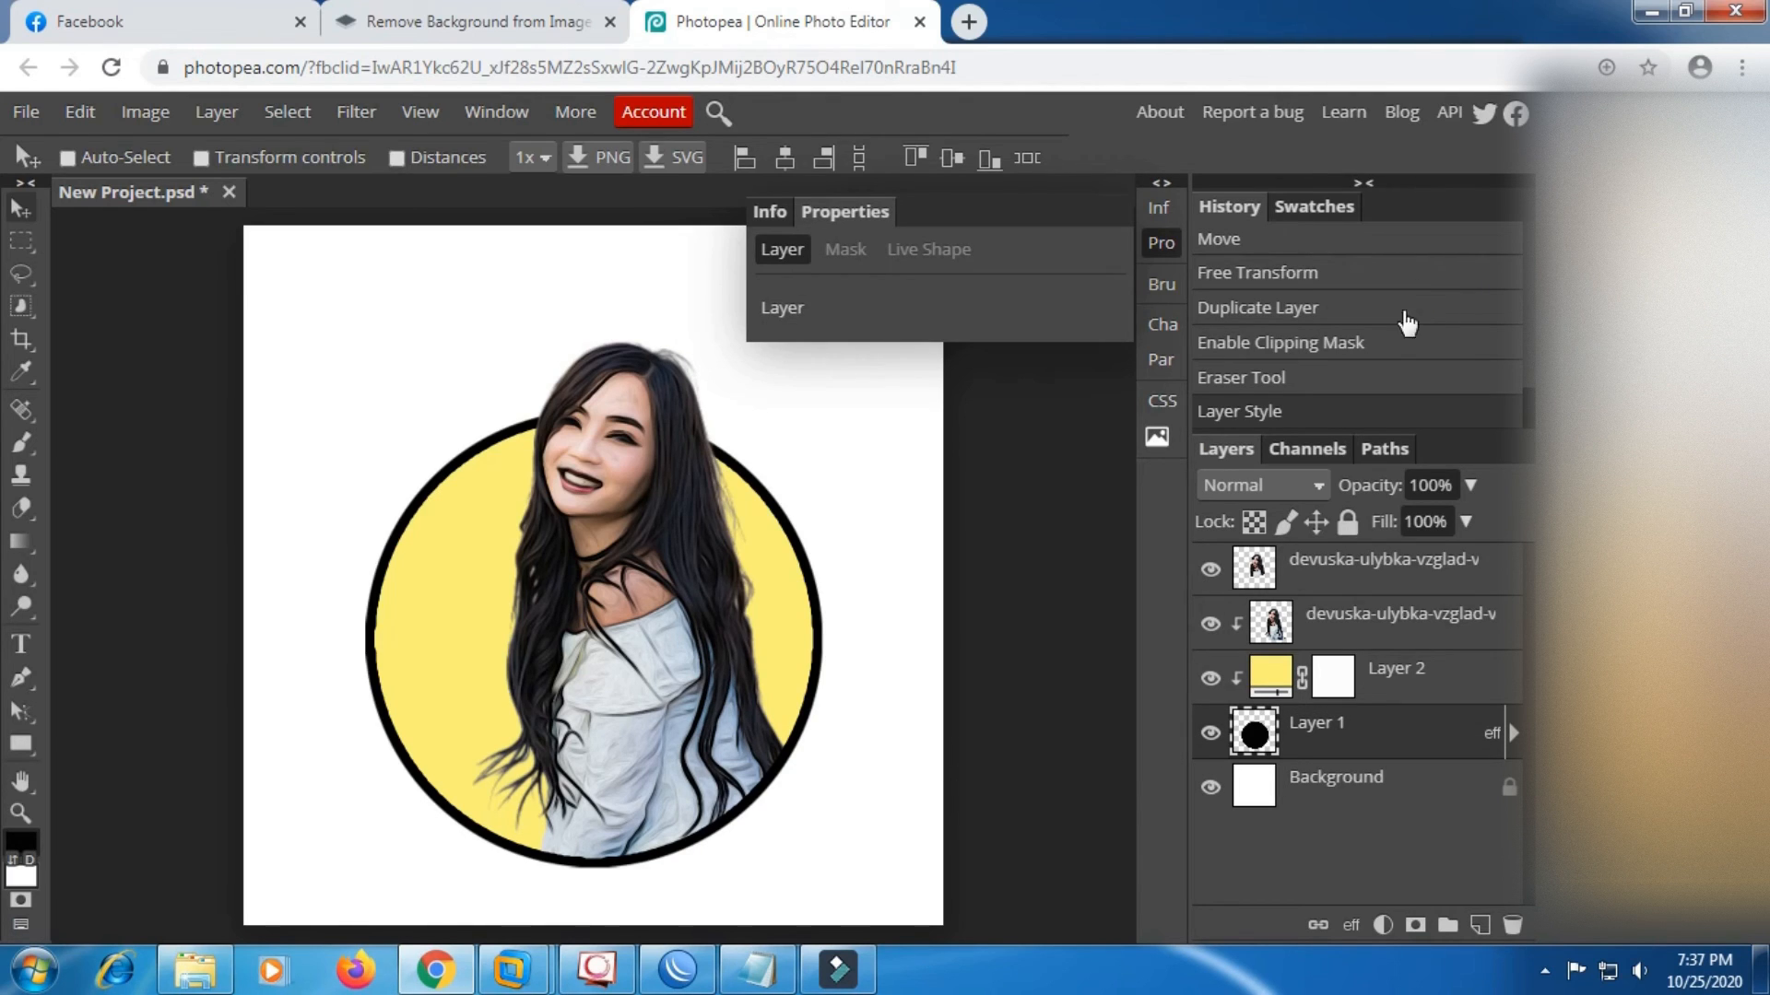
# Shift the hue of the yellow color fill on Layer 2 to blue at 208°.
pyautogui.click(1210, 679)
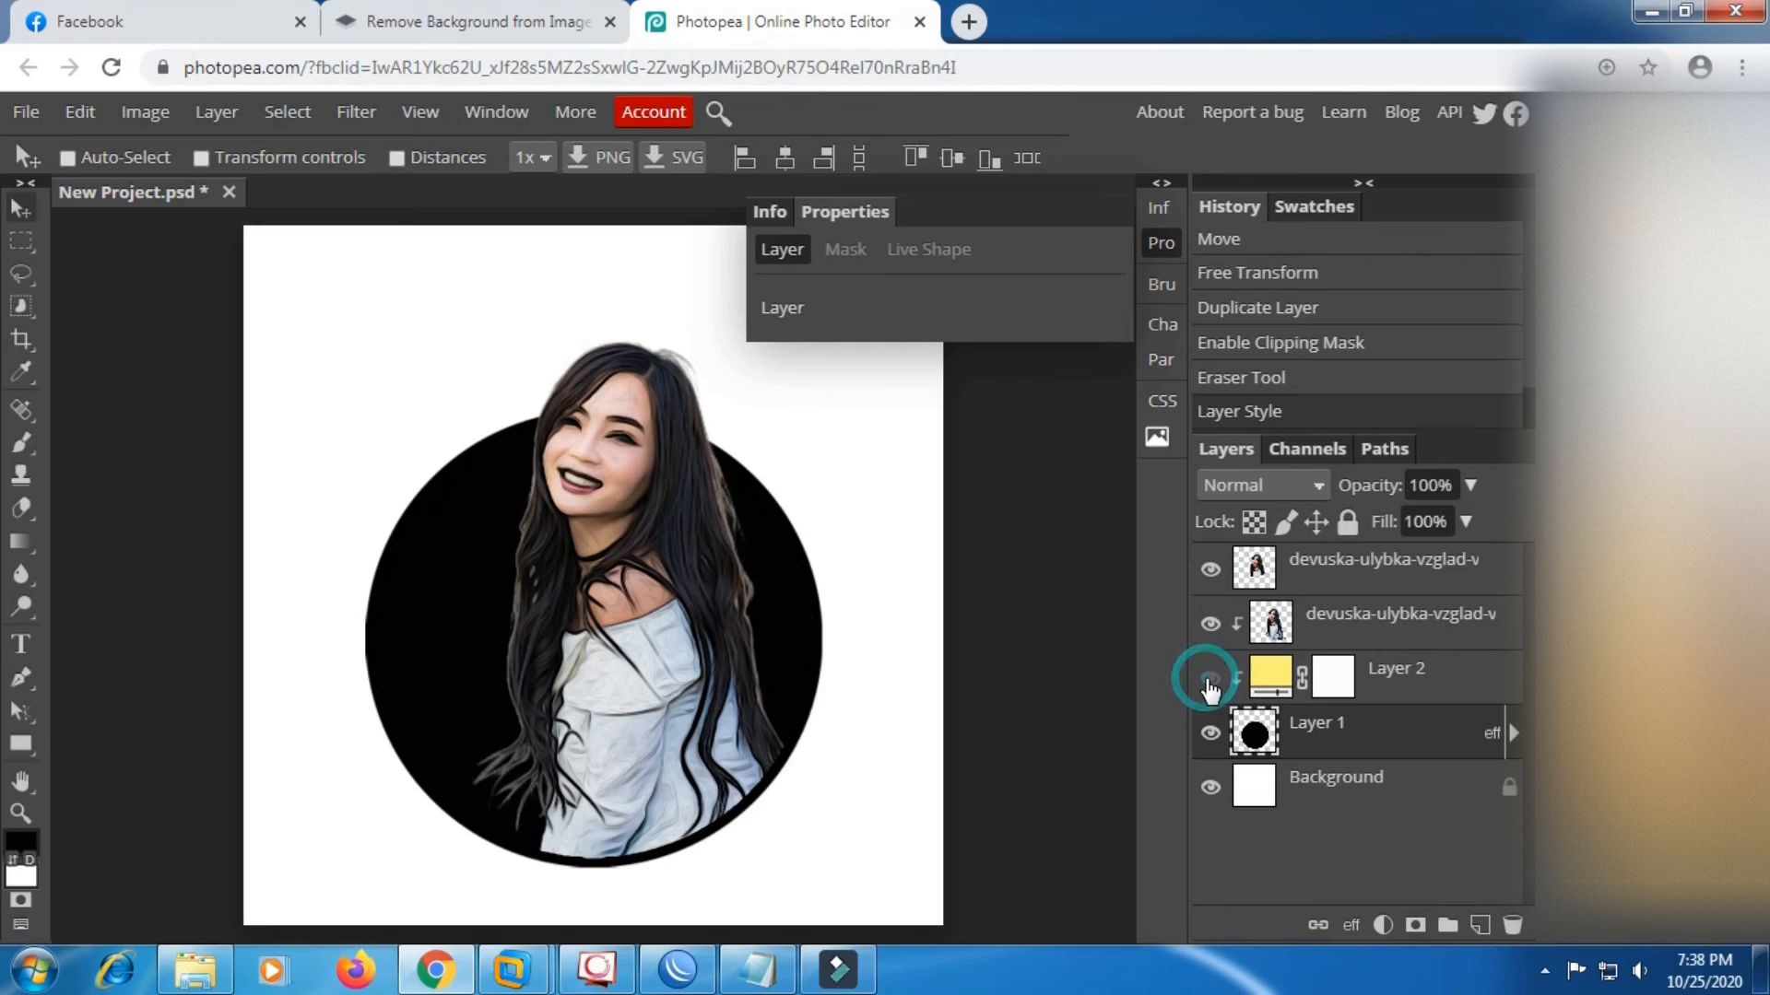
pyautogui.click(1210, 679)
pyautogui.click(1261, 671)
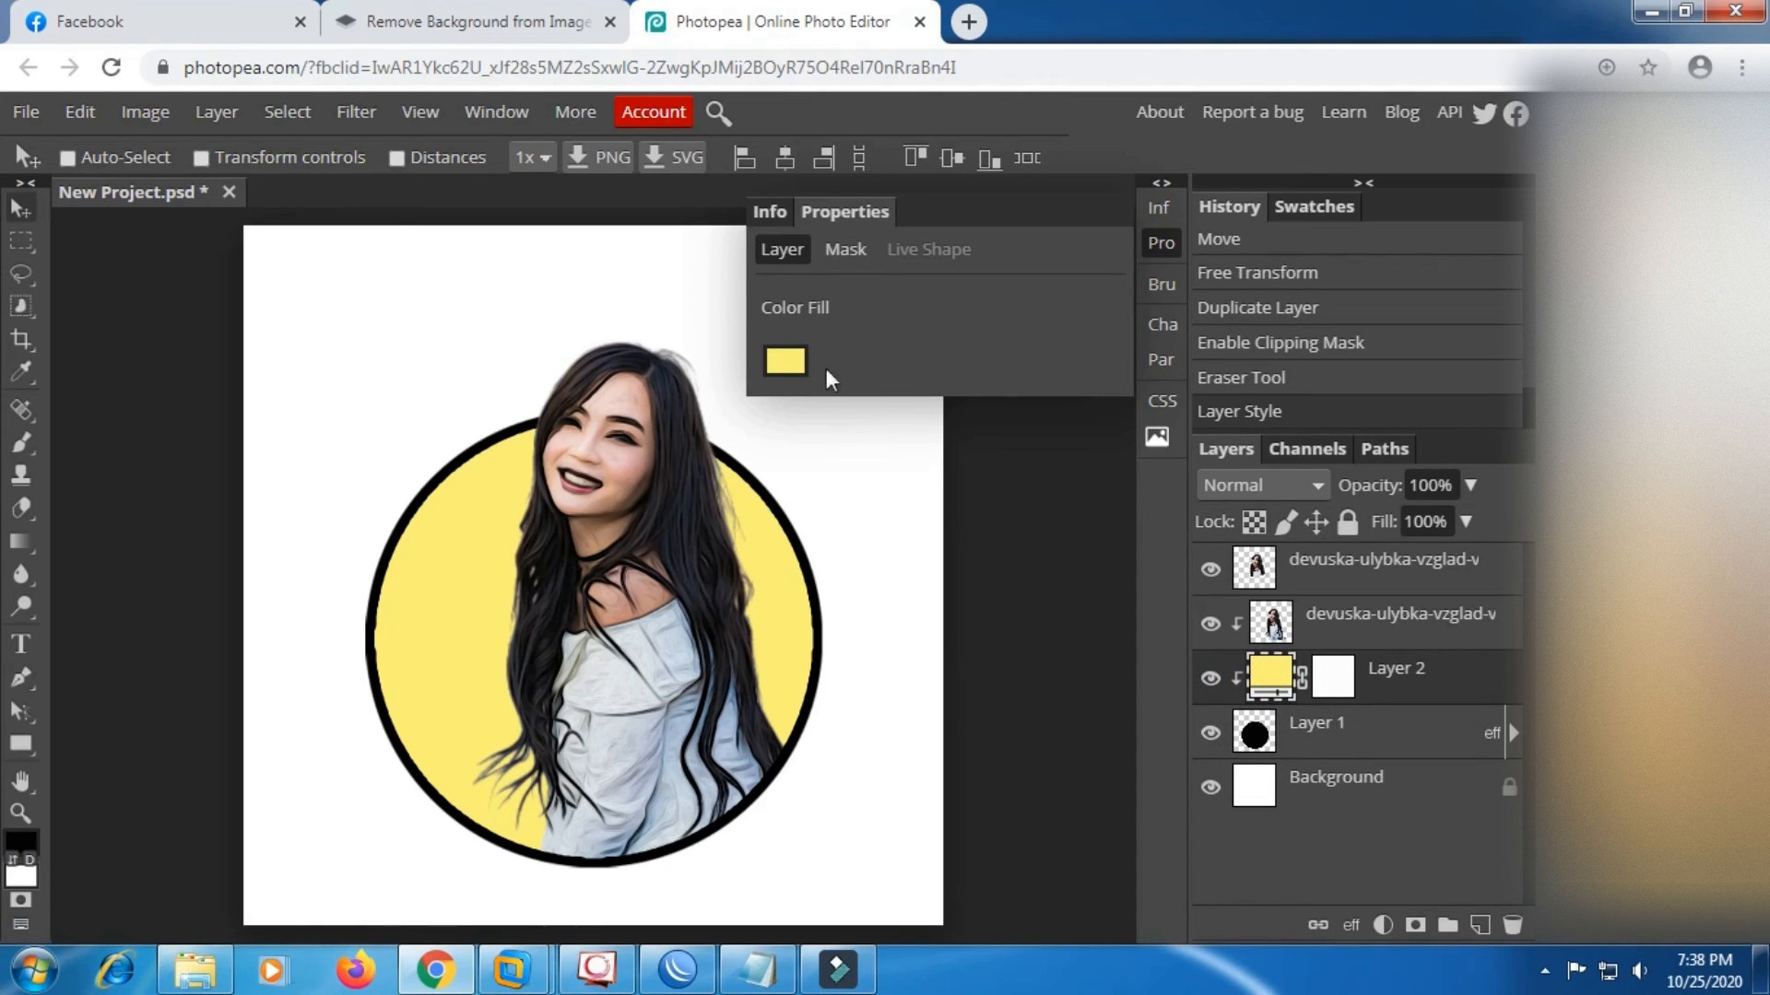
pyautogui.click(794, 364)
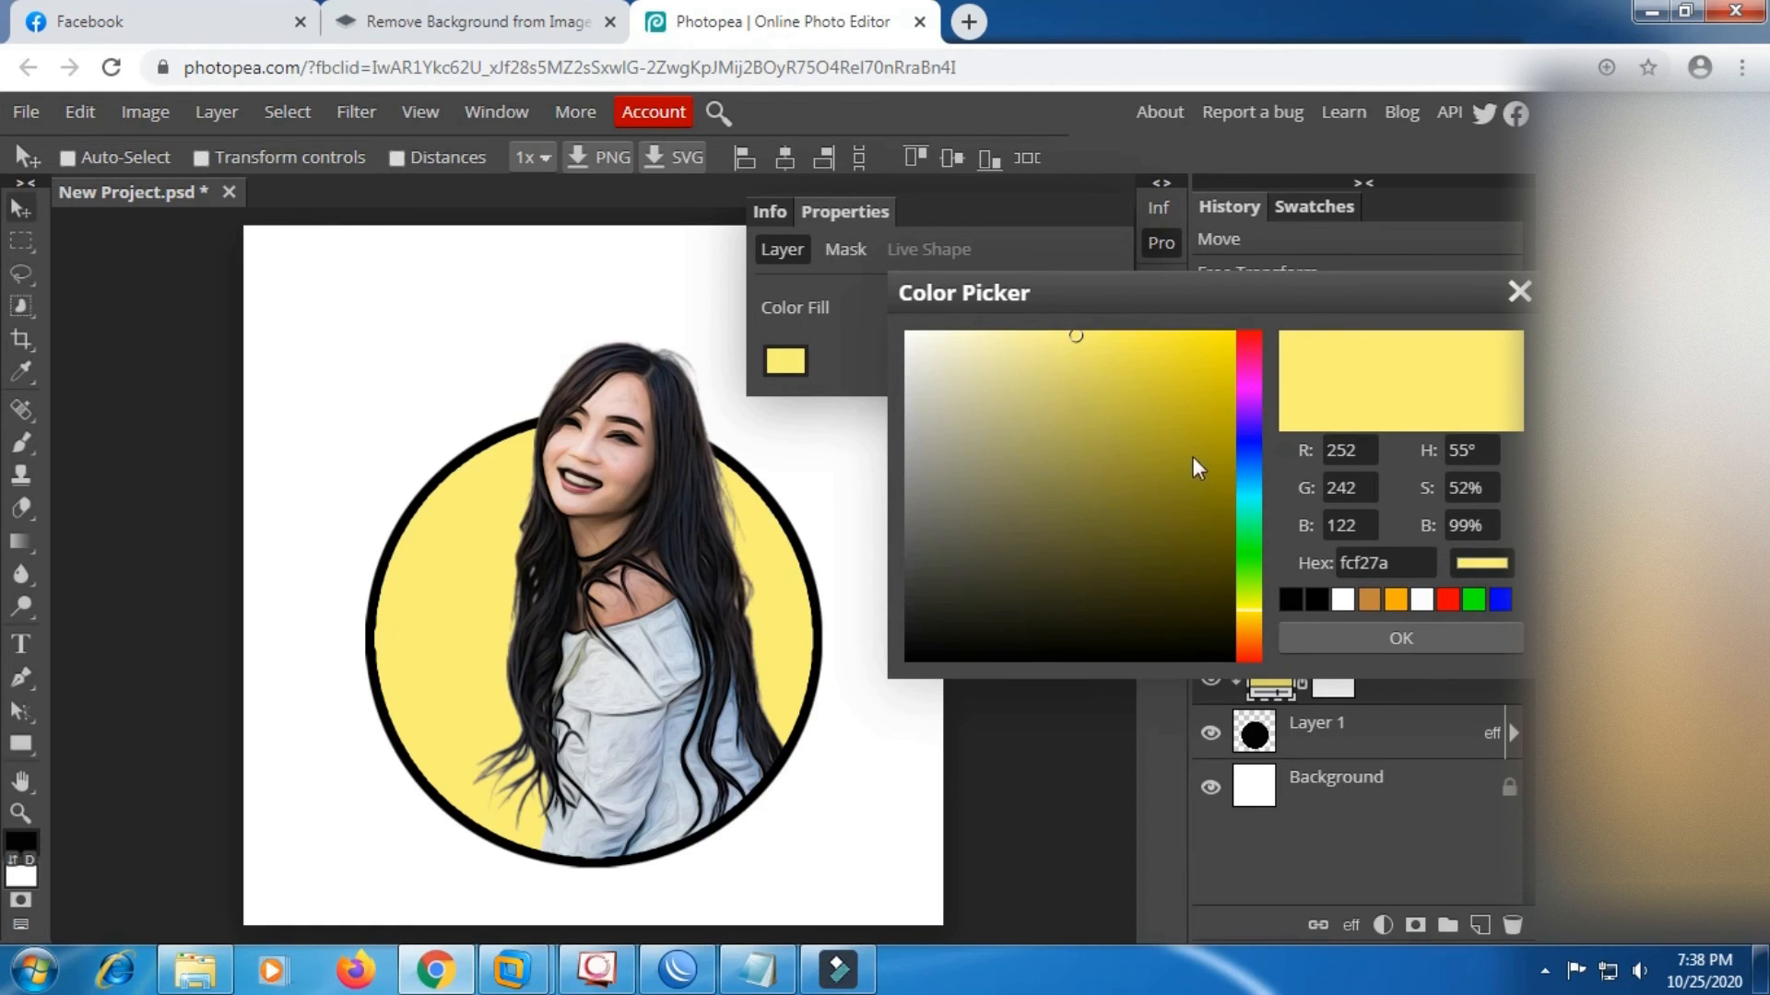
pyautogui.click(1247, 468)
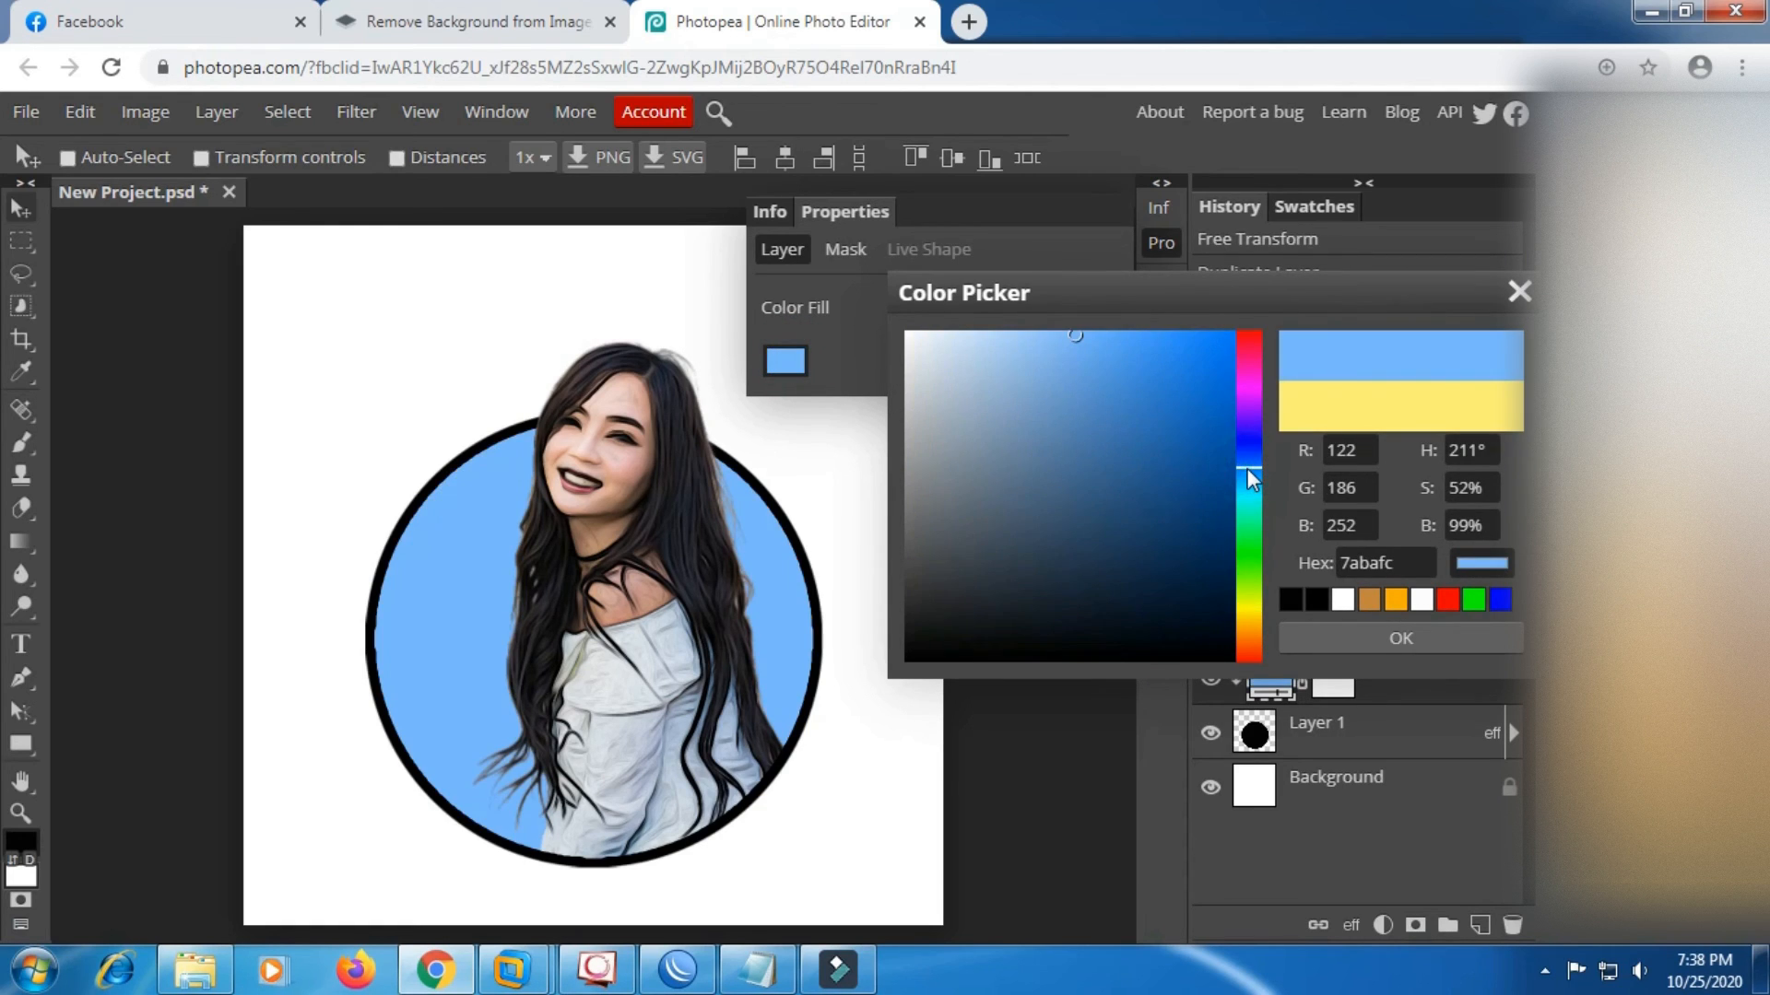
pyautogui.click(1243, 472)
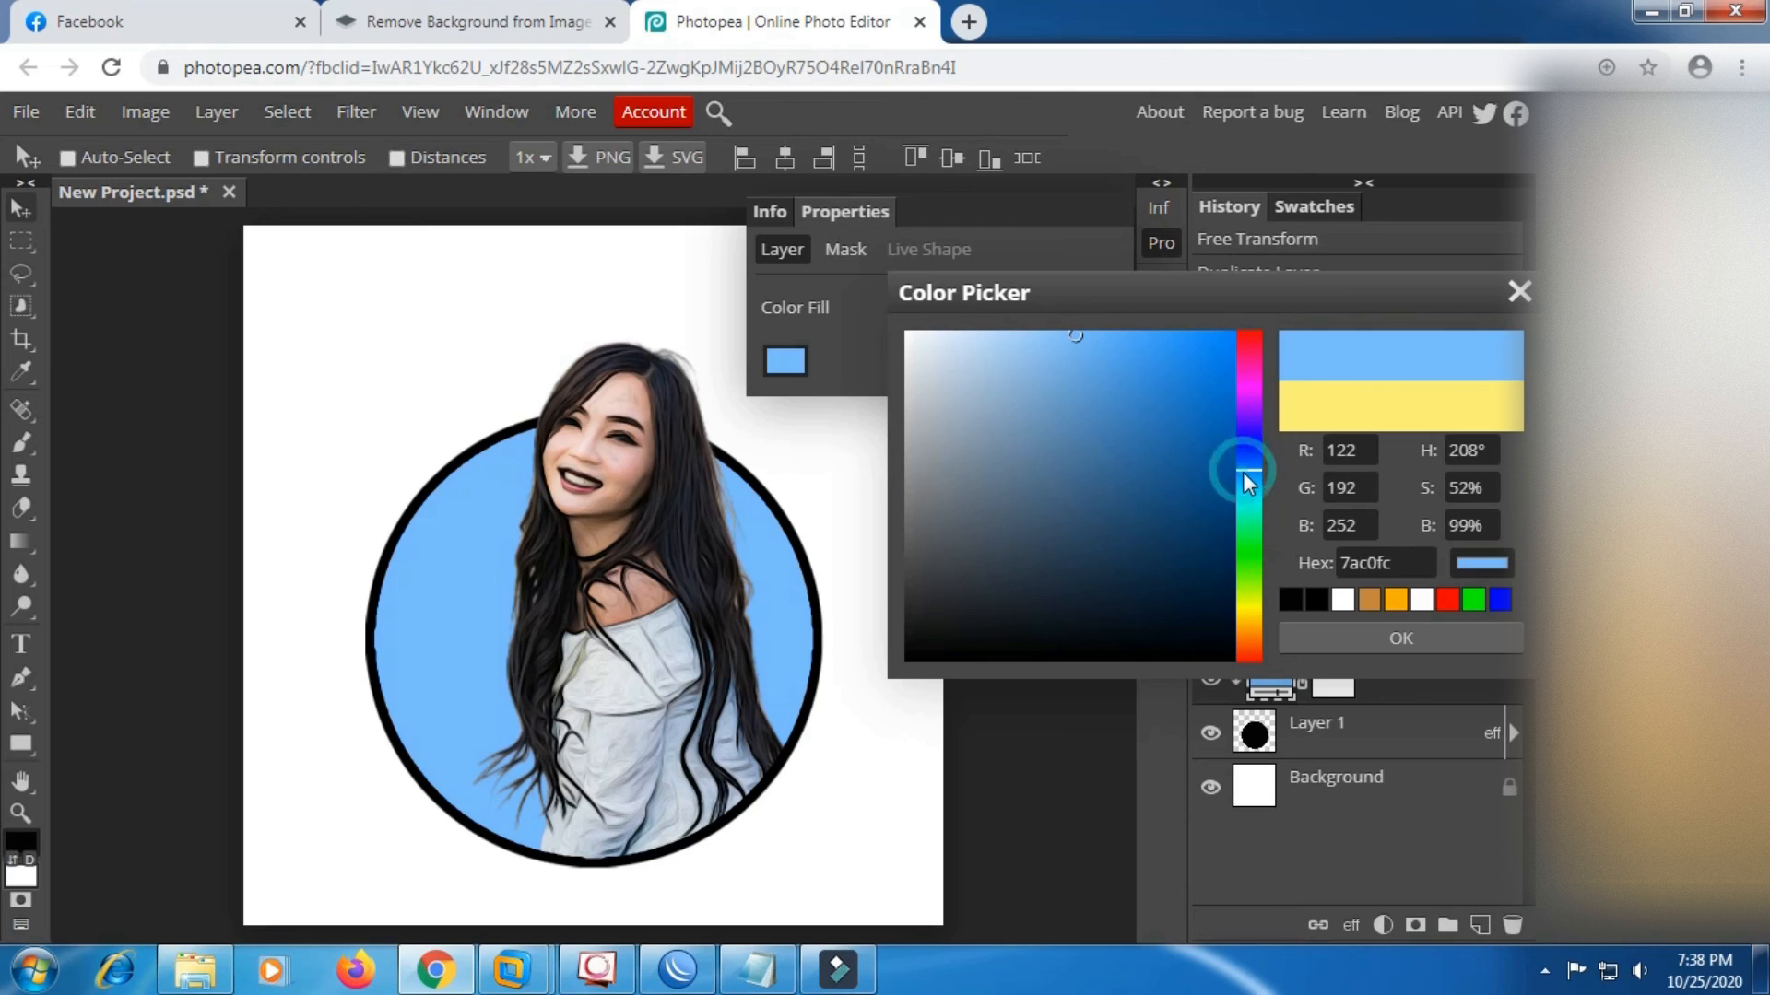
# Try several shades of blue for the Layer 2 fill and apply 41a5fb.
pyautogui.moveTo(1088, 346); pyautogui.dragTo(1169, 348)
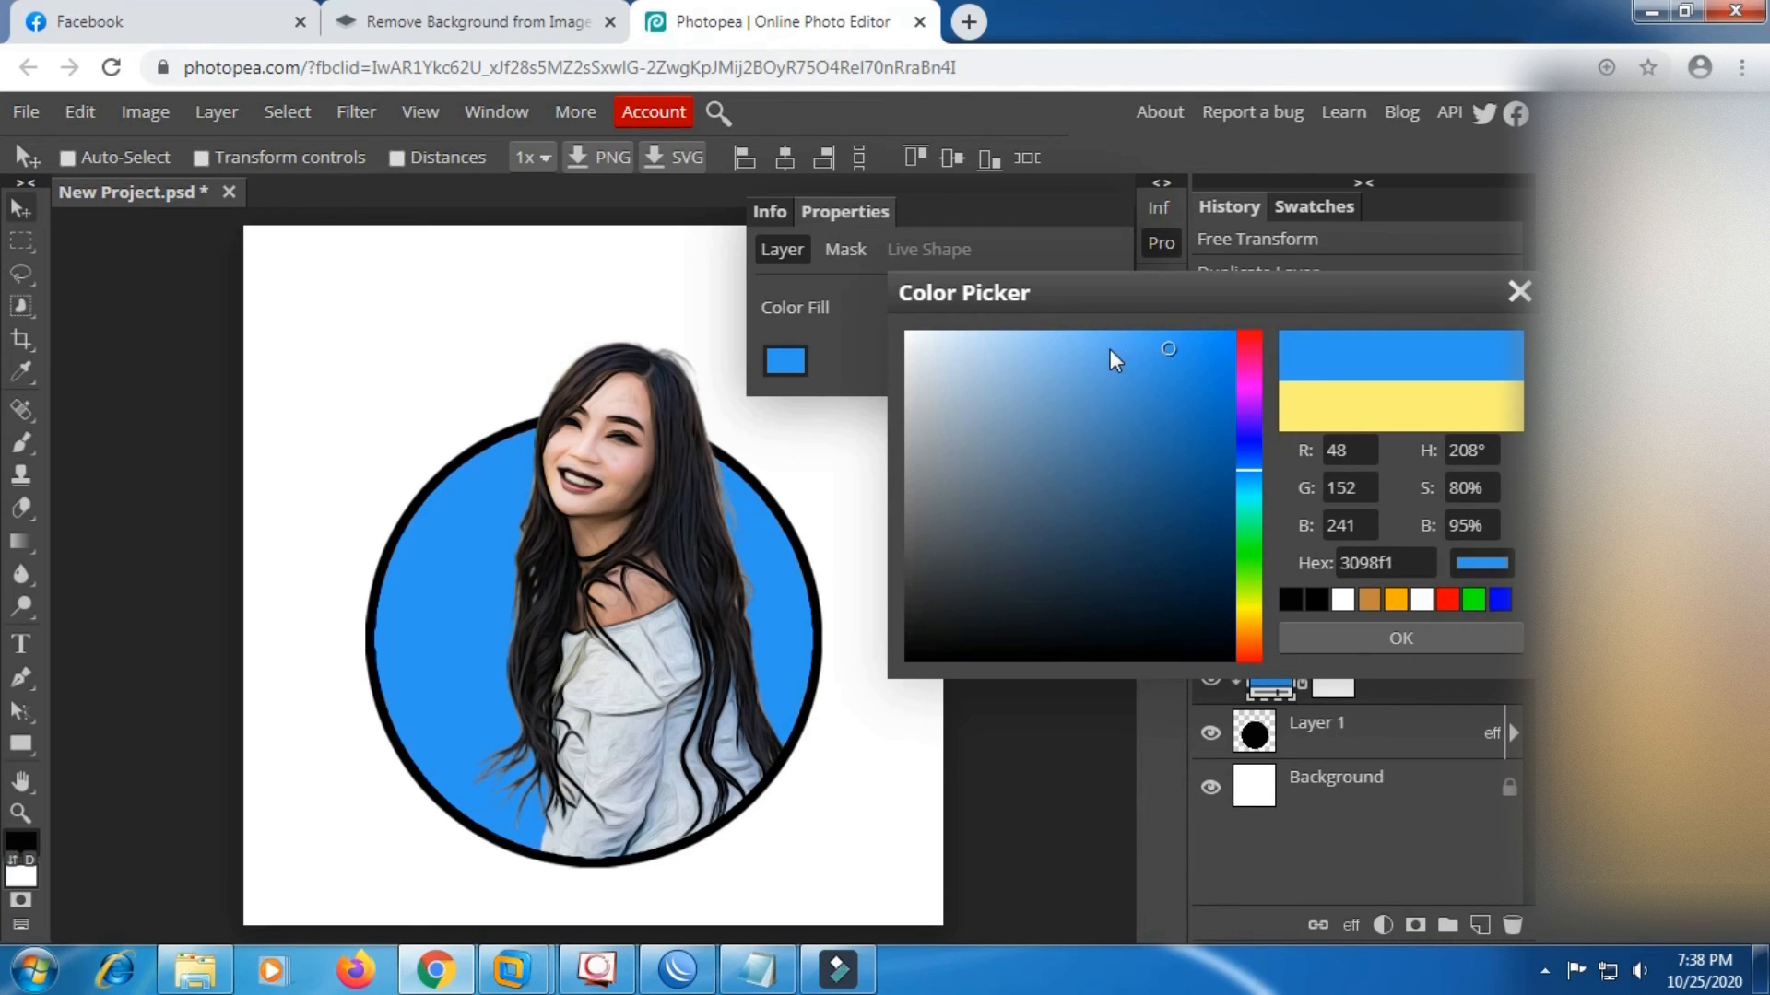
pyautogui.click(1109, 348)
pyautogui.click(1180, 339)
pyautogui.click(1208, 339)
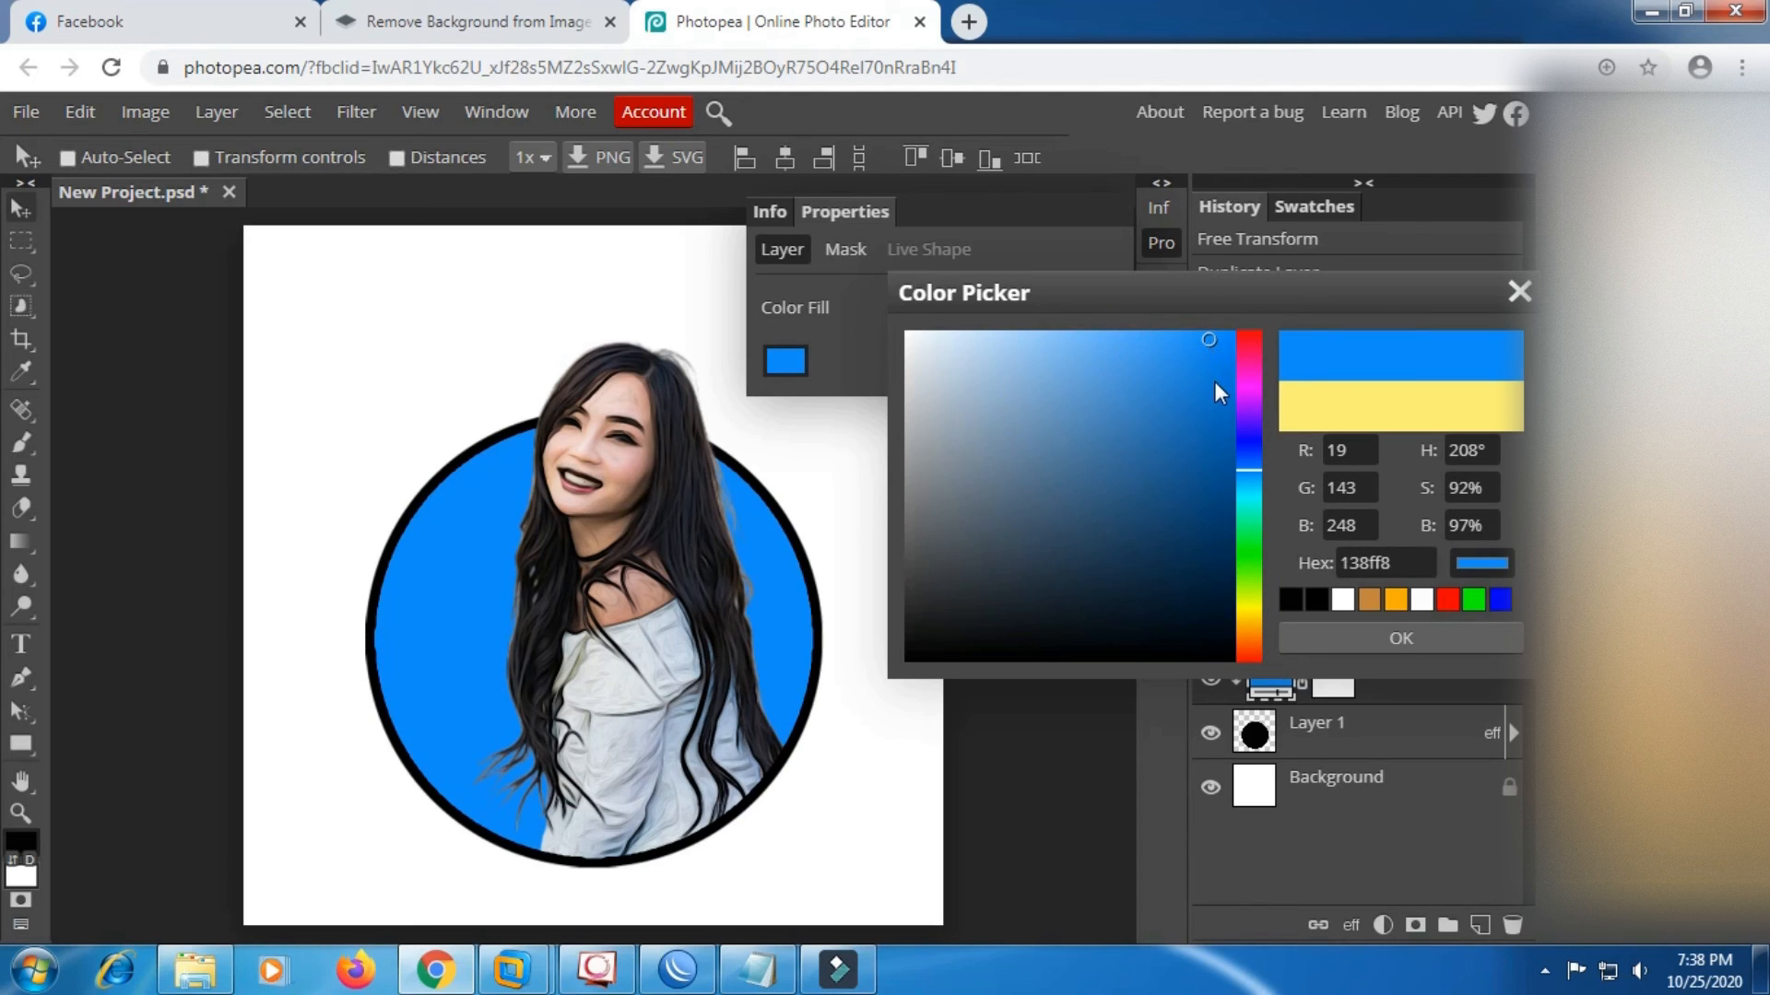
pyautogui.click(1214, 382)
pyautogui.moveTo(1223, 338); pyautogui.dragTo(1230, 332)
pyautogui.click(1158, 333)
pyautogui.click(1201, 334)
pyautogui.click(1165, 334)
pyautogui.click(1149, 335)
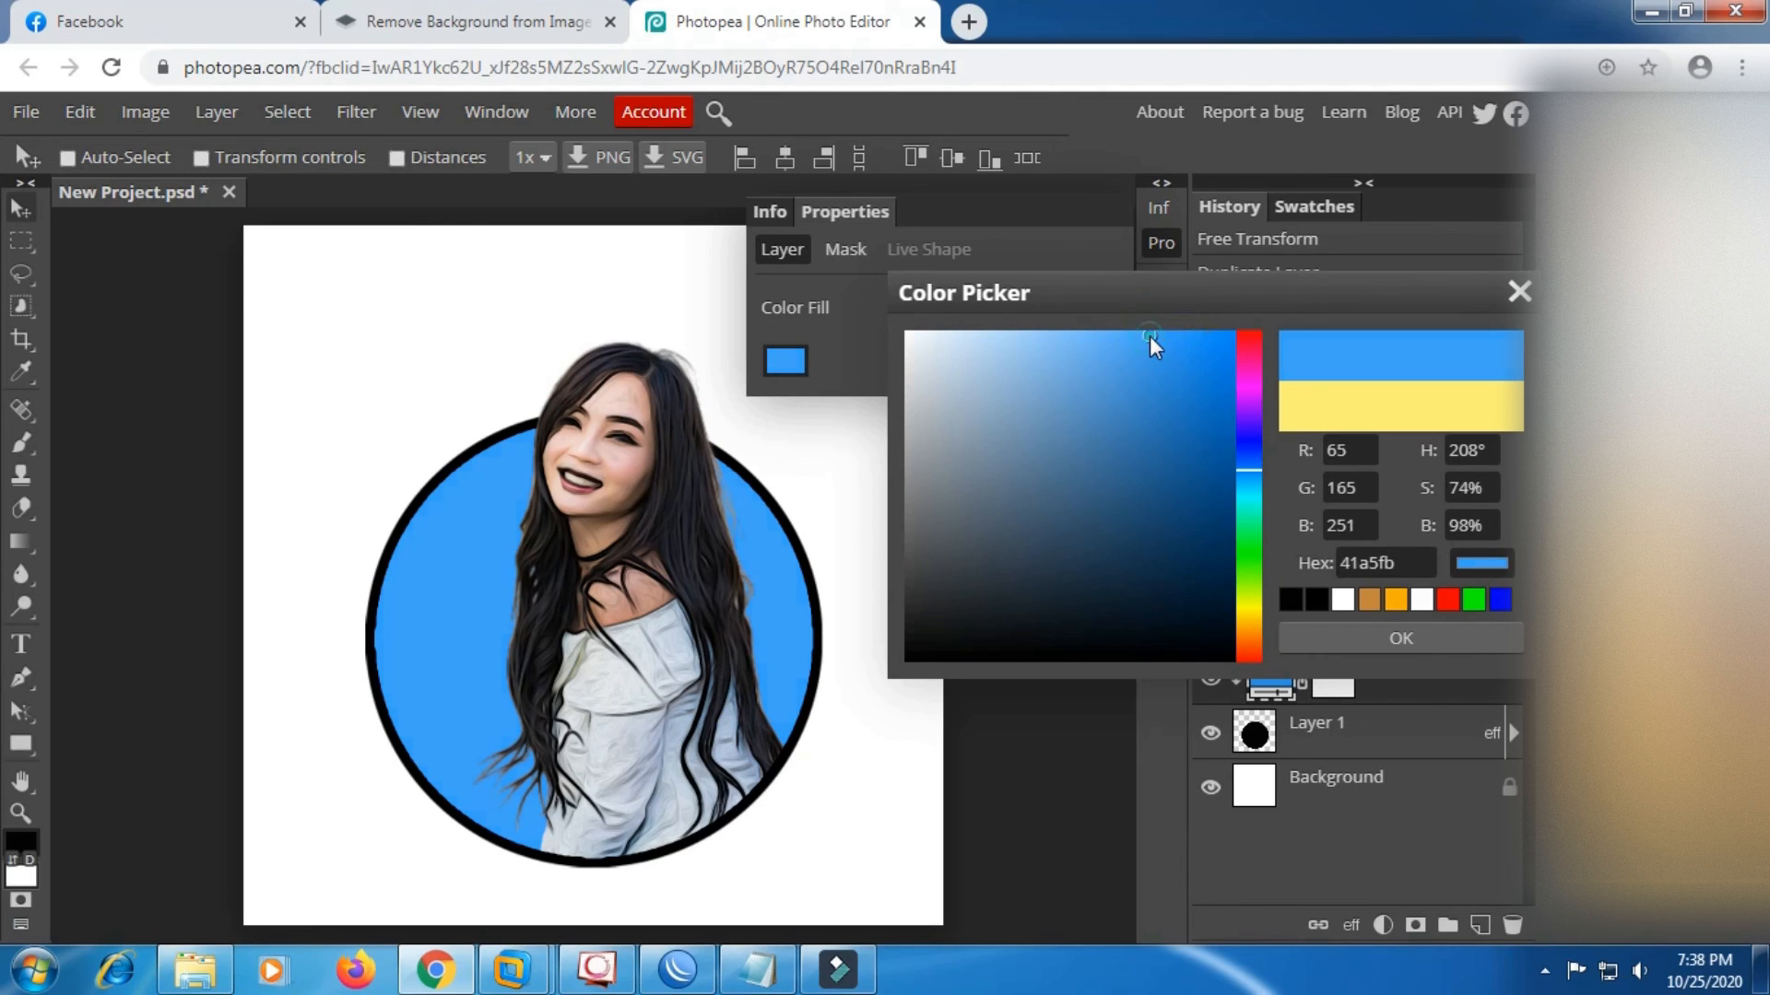
pyautogui.click(1385, 639)
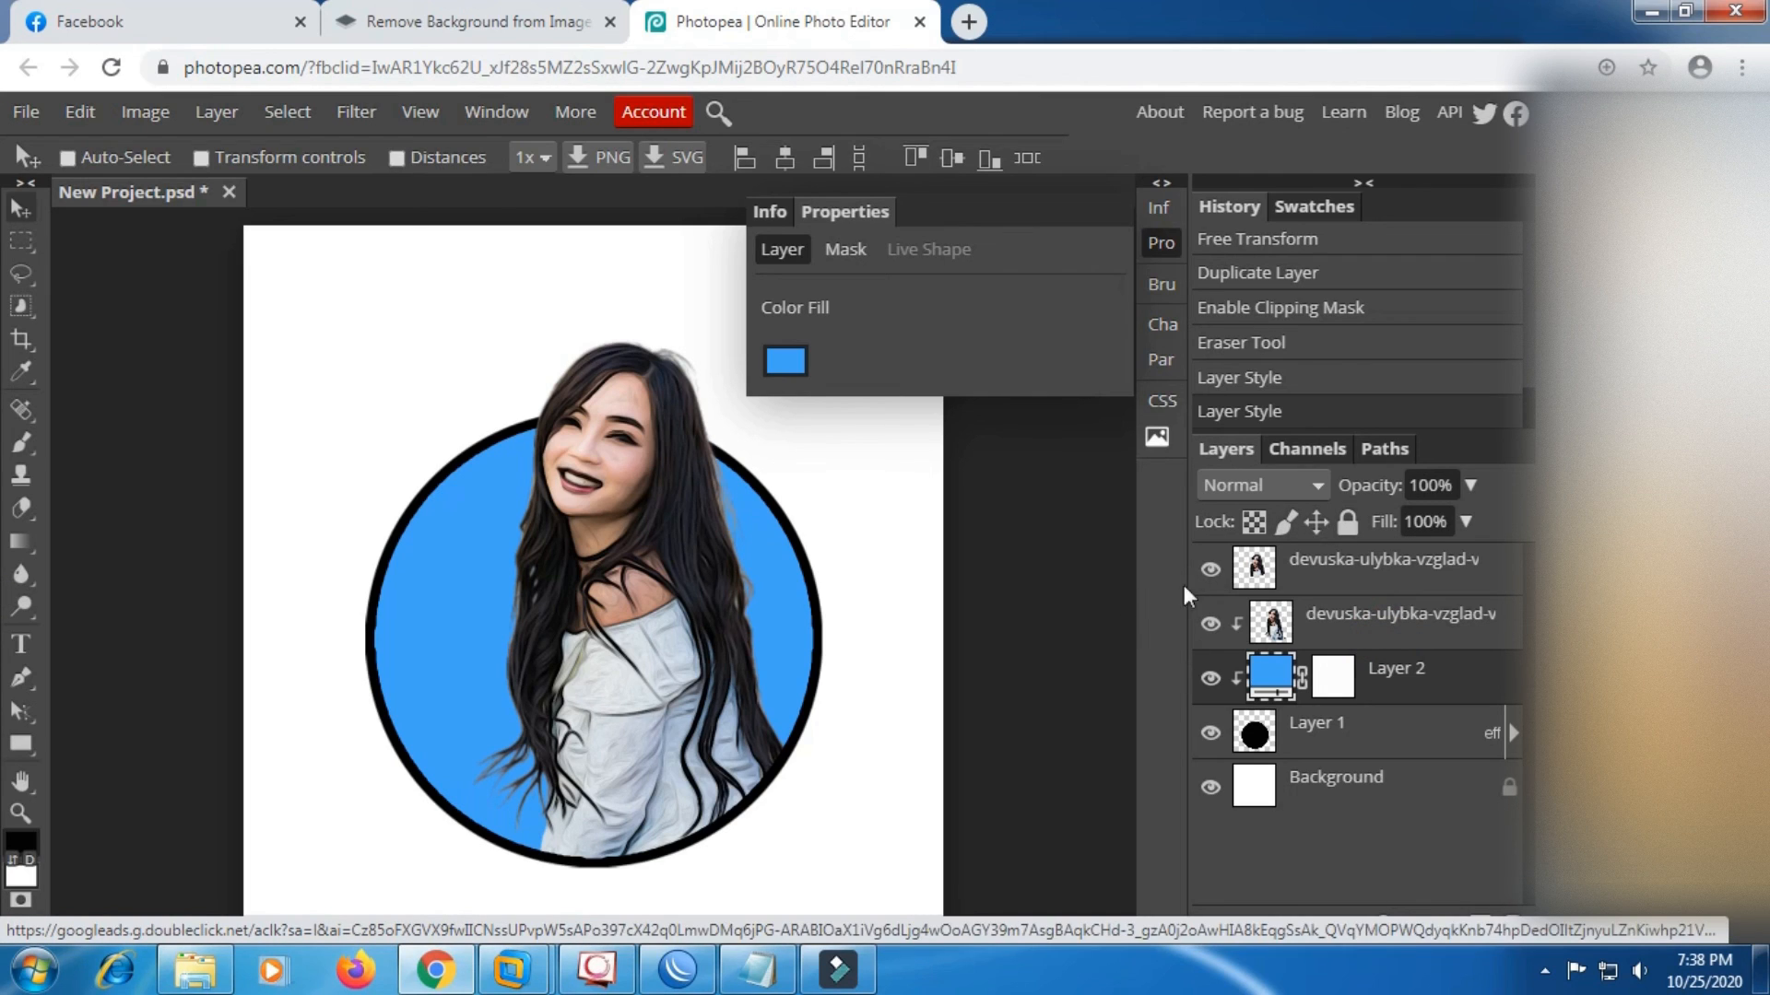
pyautogui.click(20, 813)
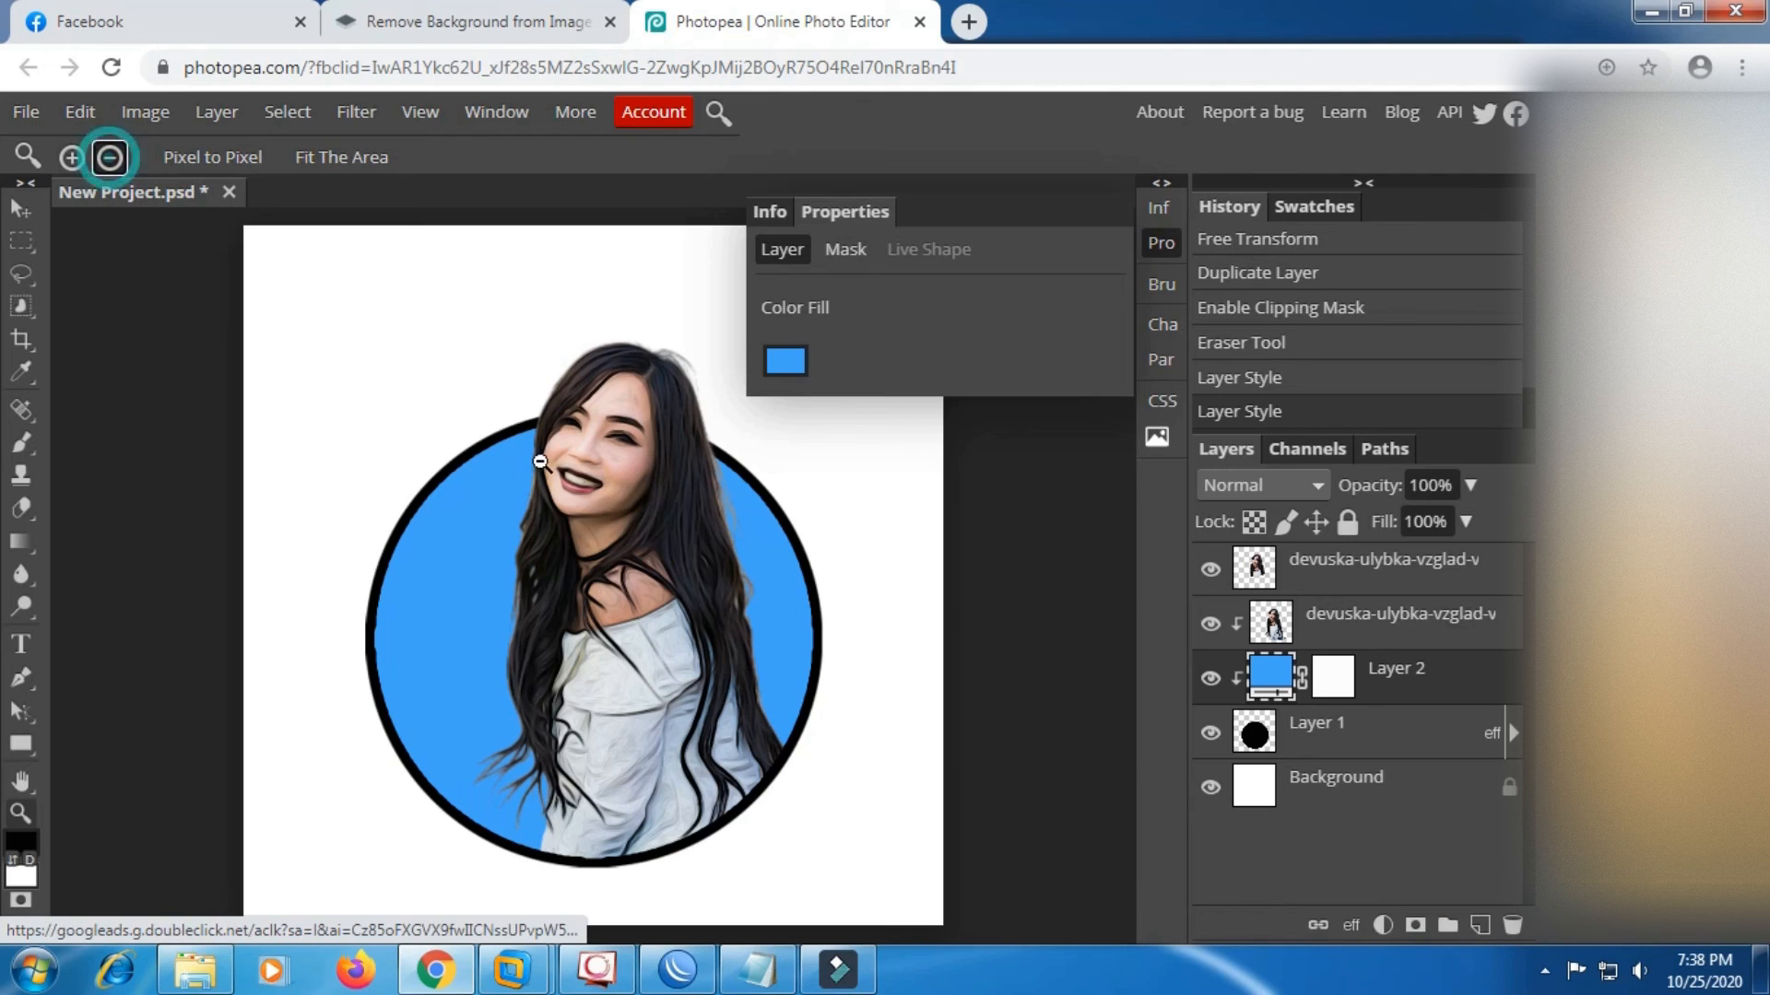
pyautogui.click(109, 158)
pyautogui.click(539, 465)
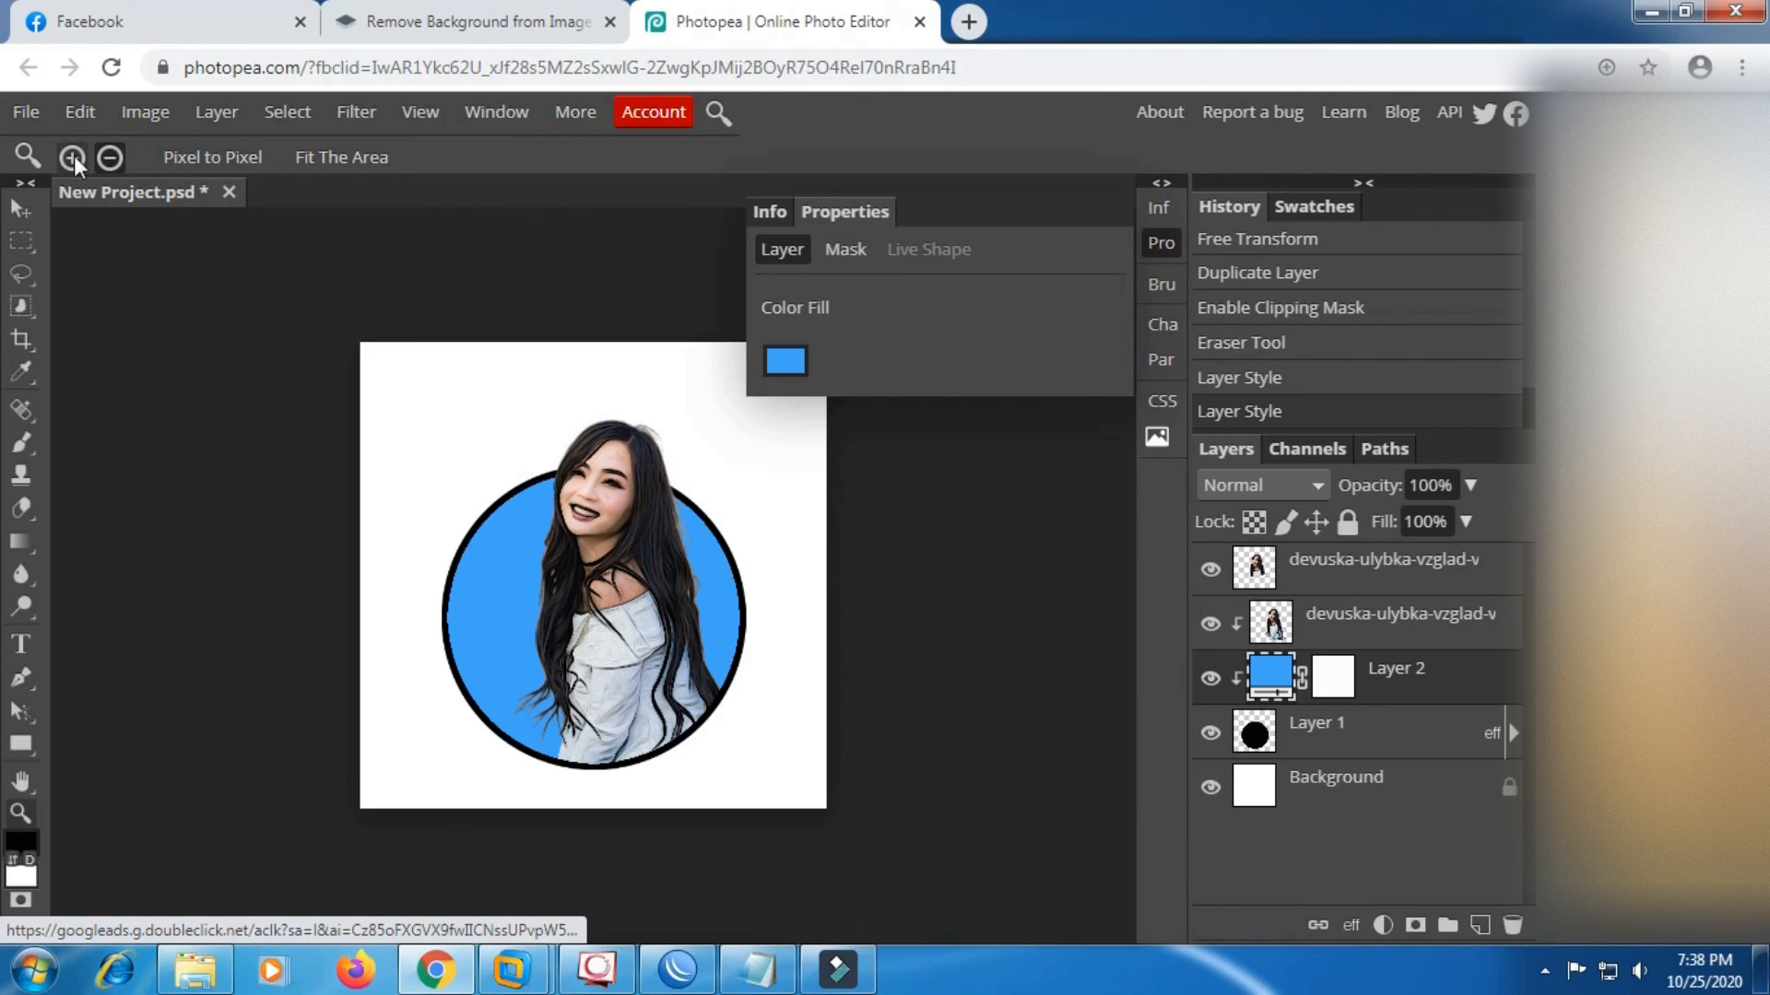
pyautogui.click(569, 536)
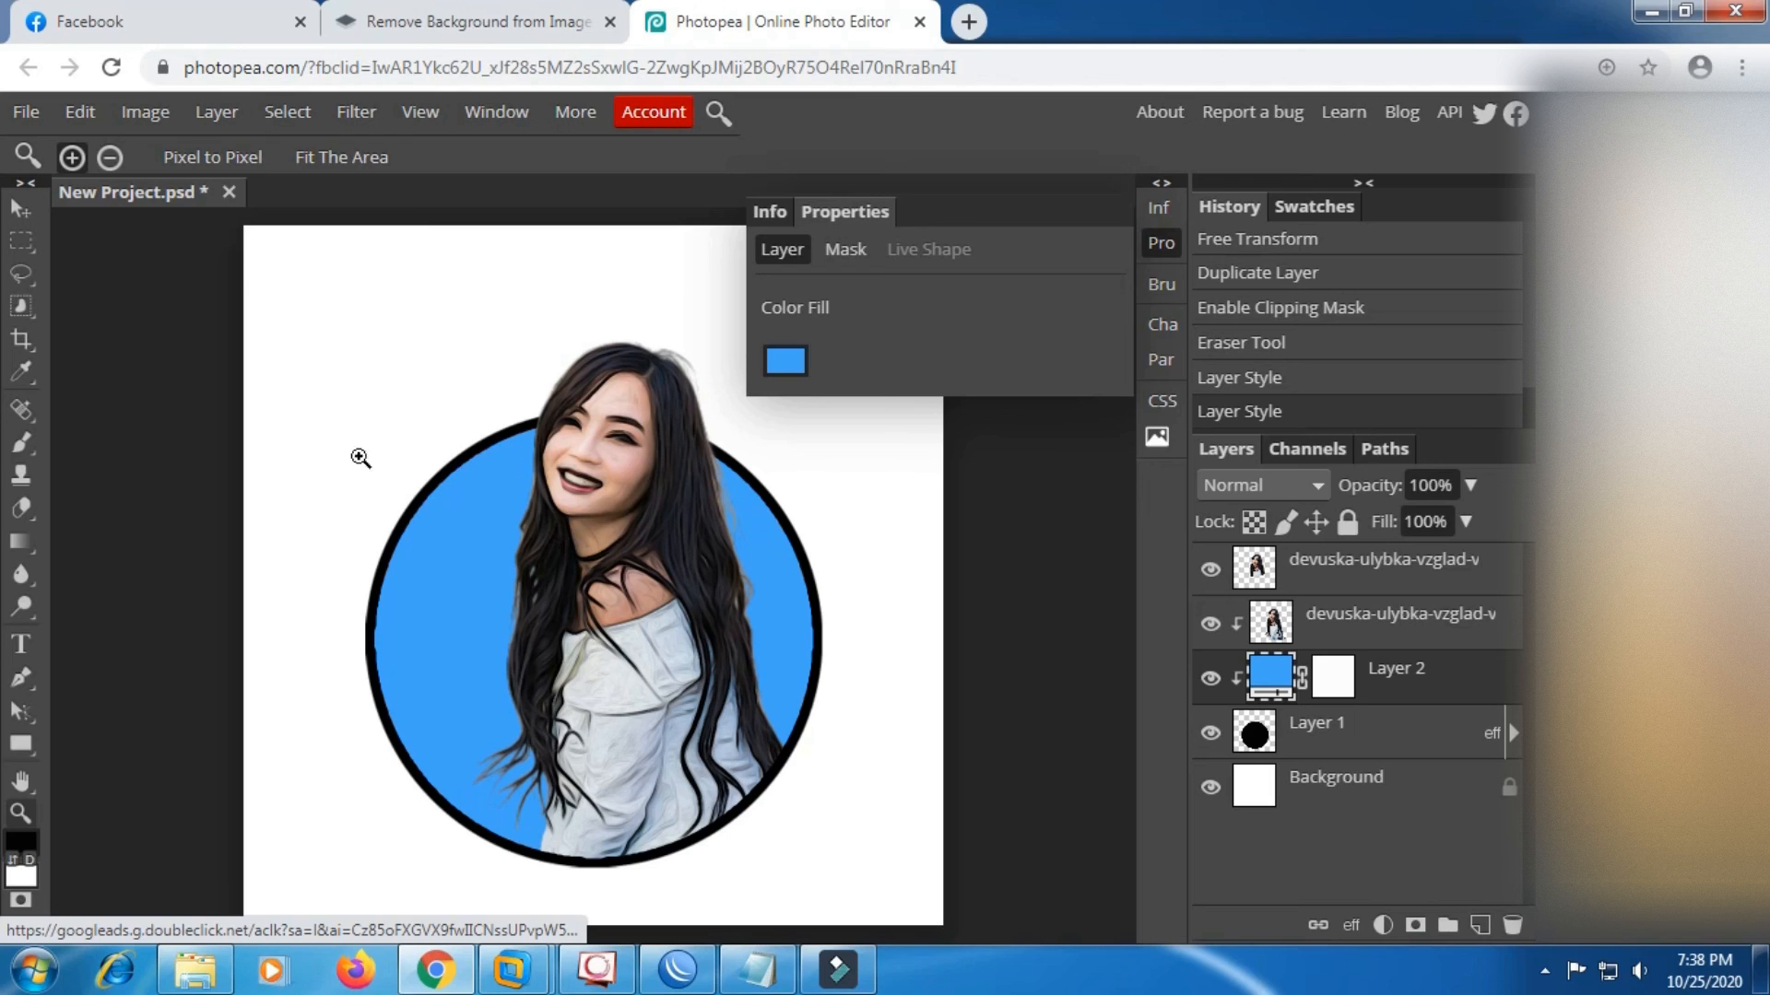
# Export the image as a JPG at 100% quality and dismiss the download notice.
pyautogui.click(33, 112)
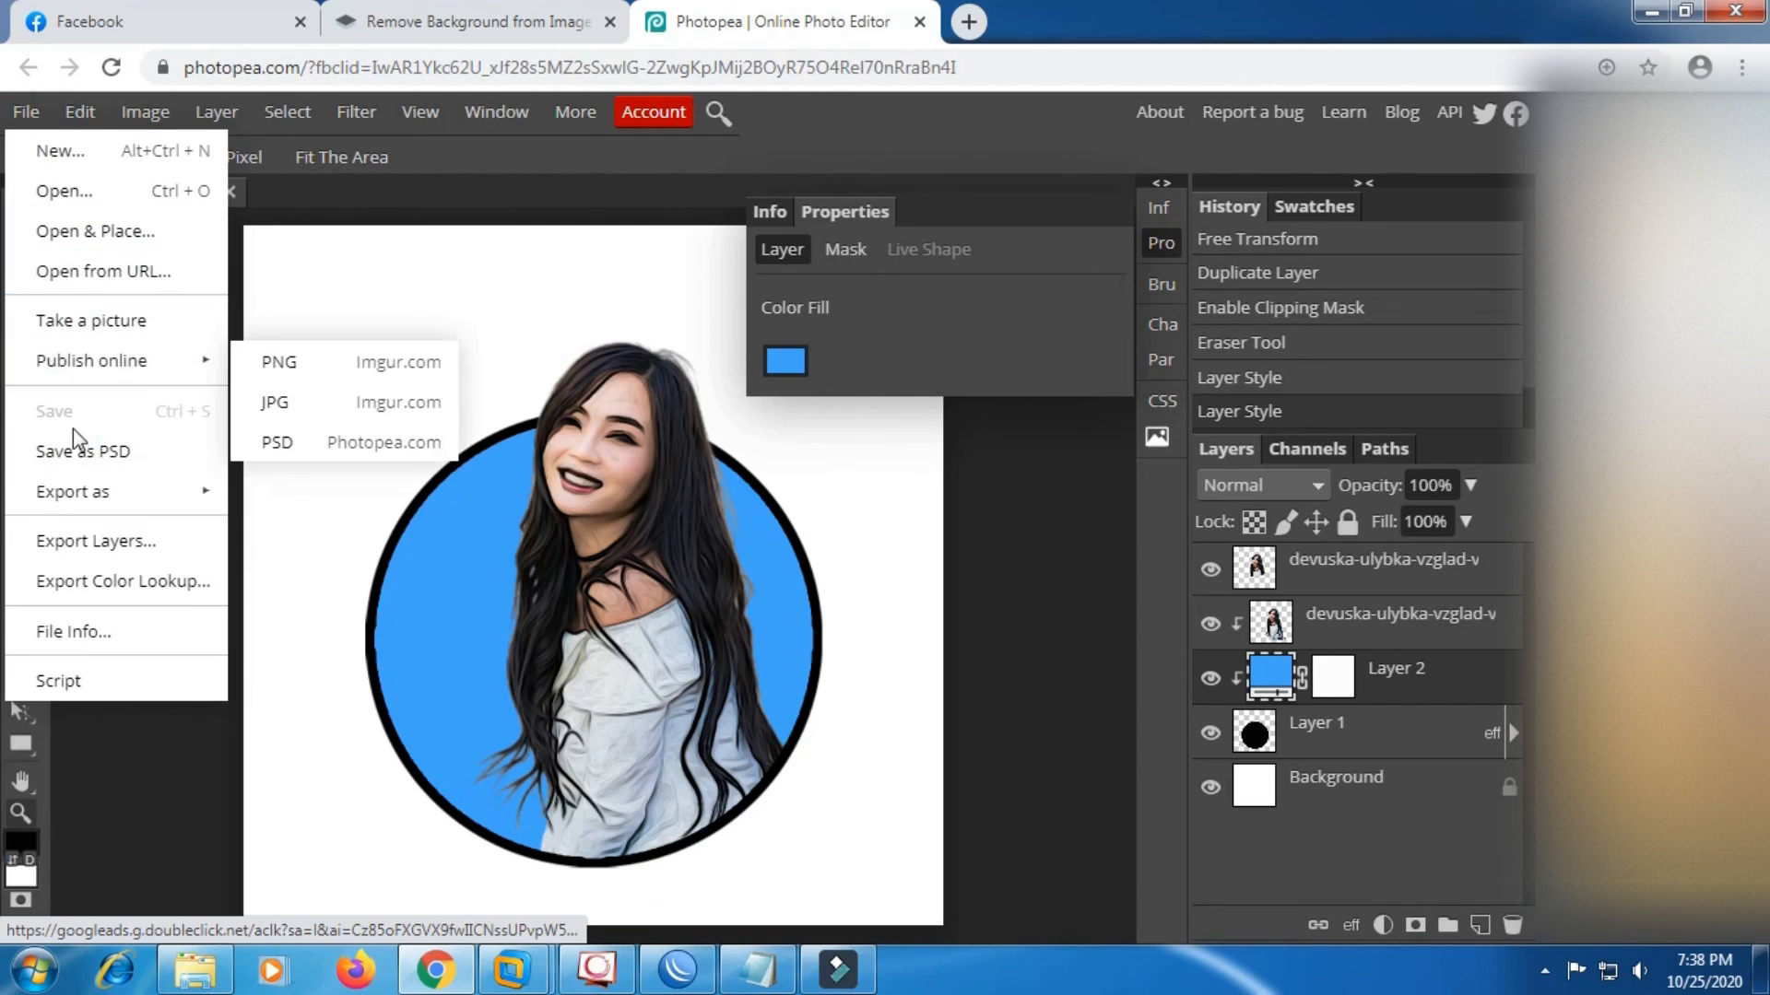
pyautogui.moveTo(83, 492)
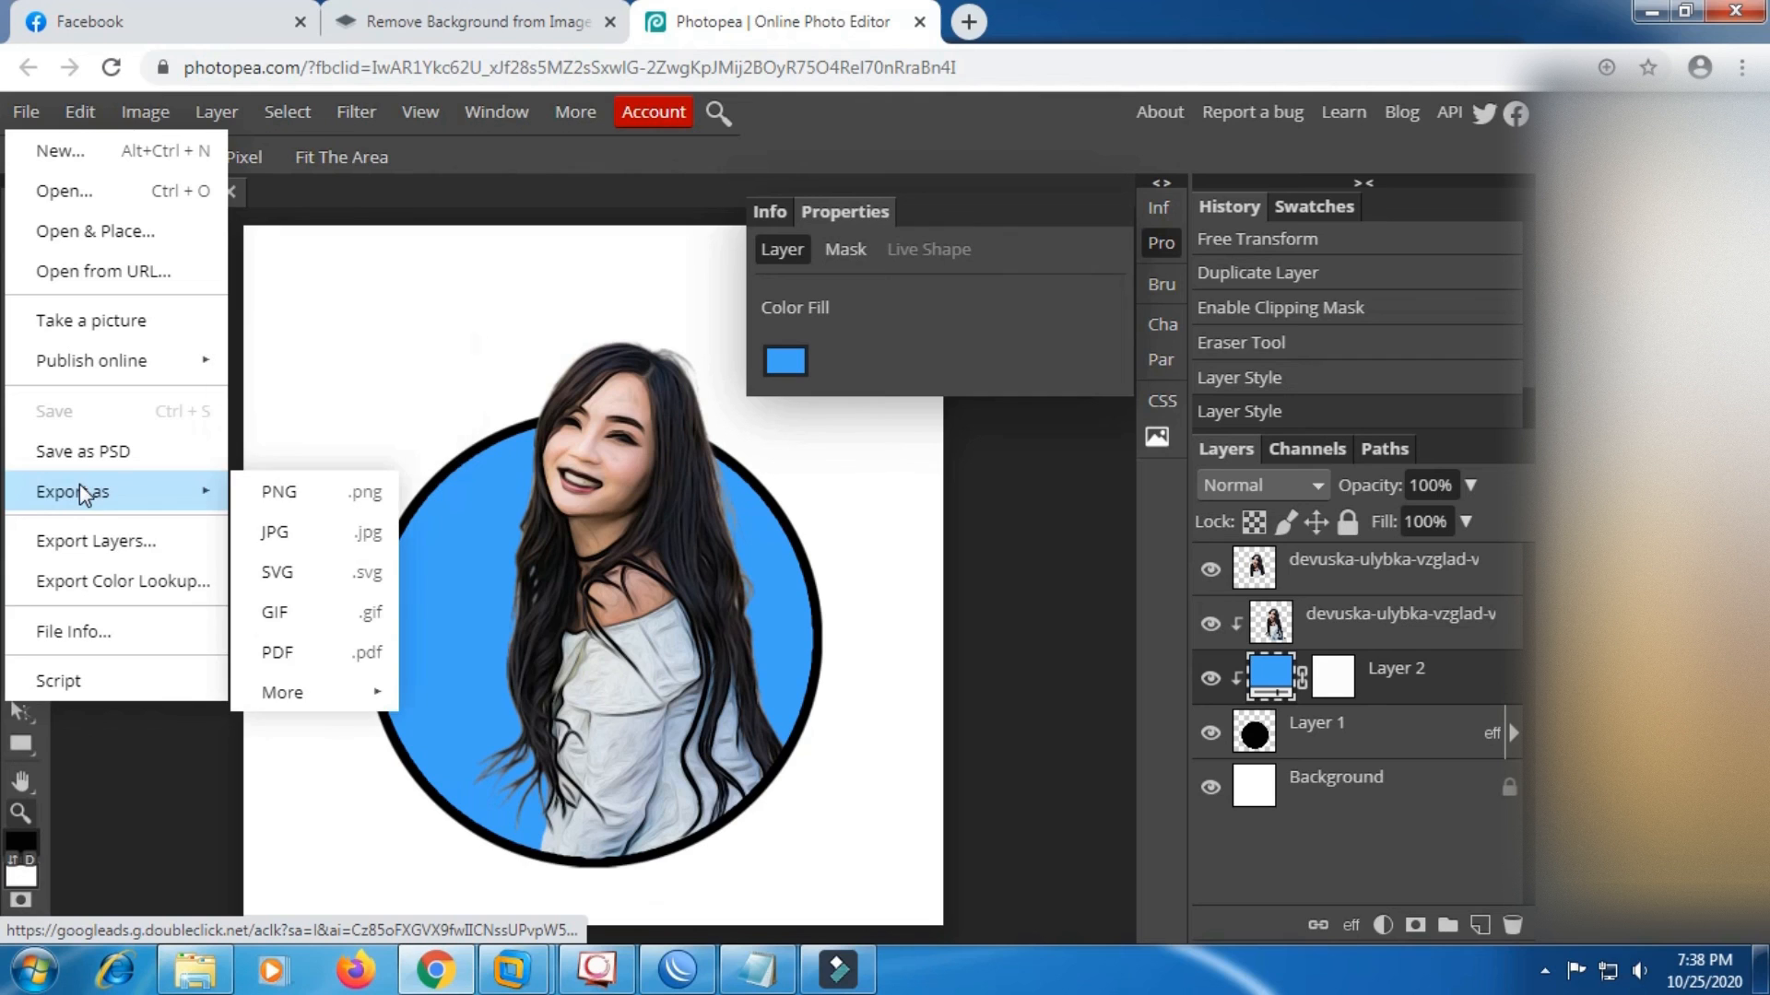
pyautogui.click(284, 530)
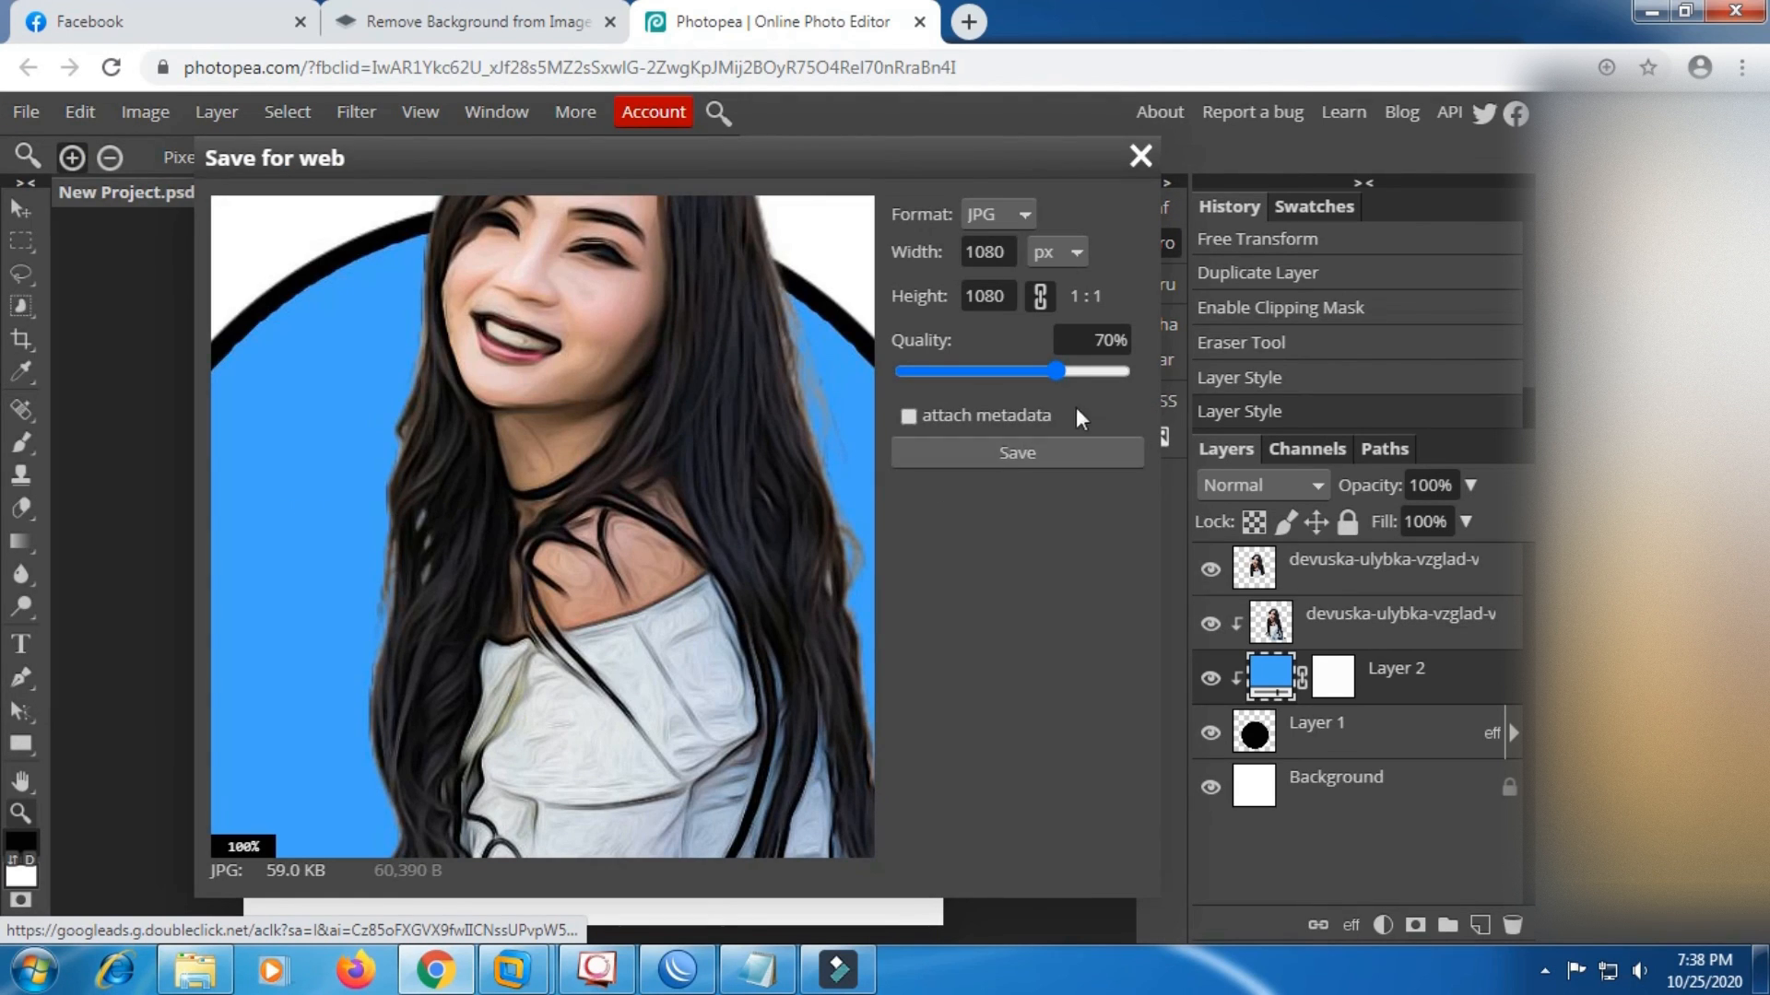
pyautogui.moveTo(1058, 372); pyautogui.dragTo(1153, 372)
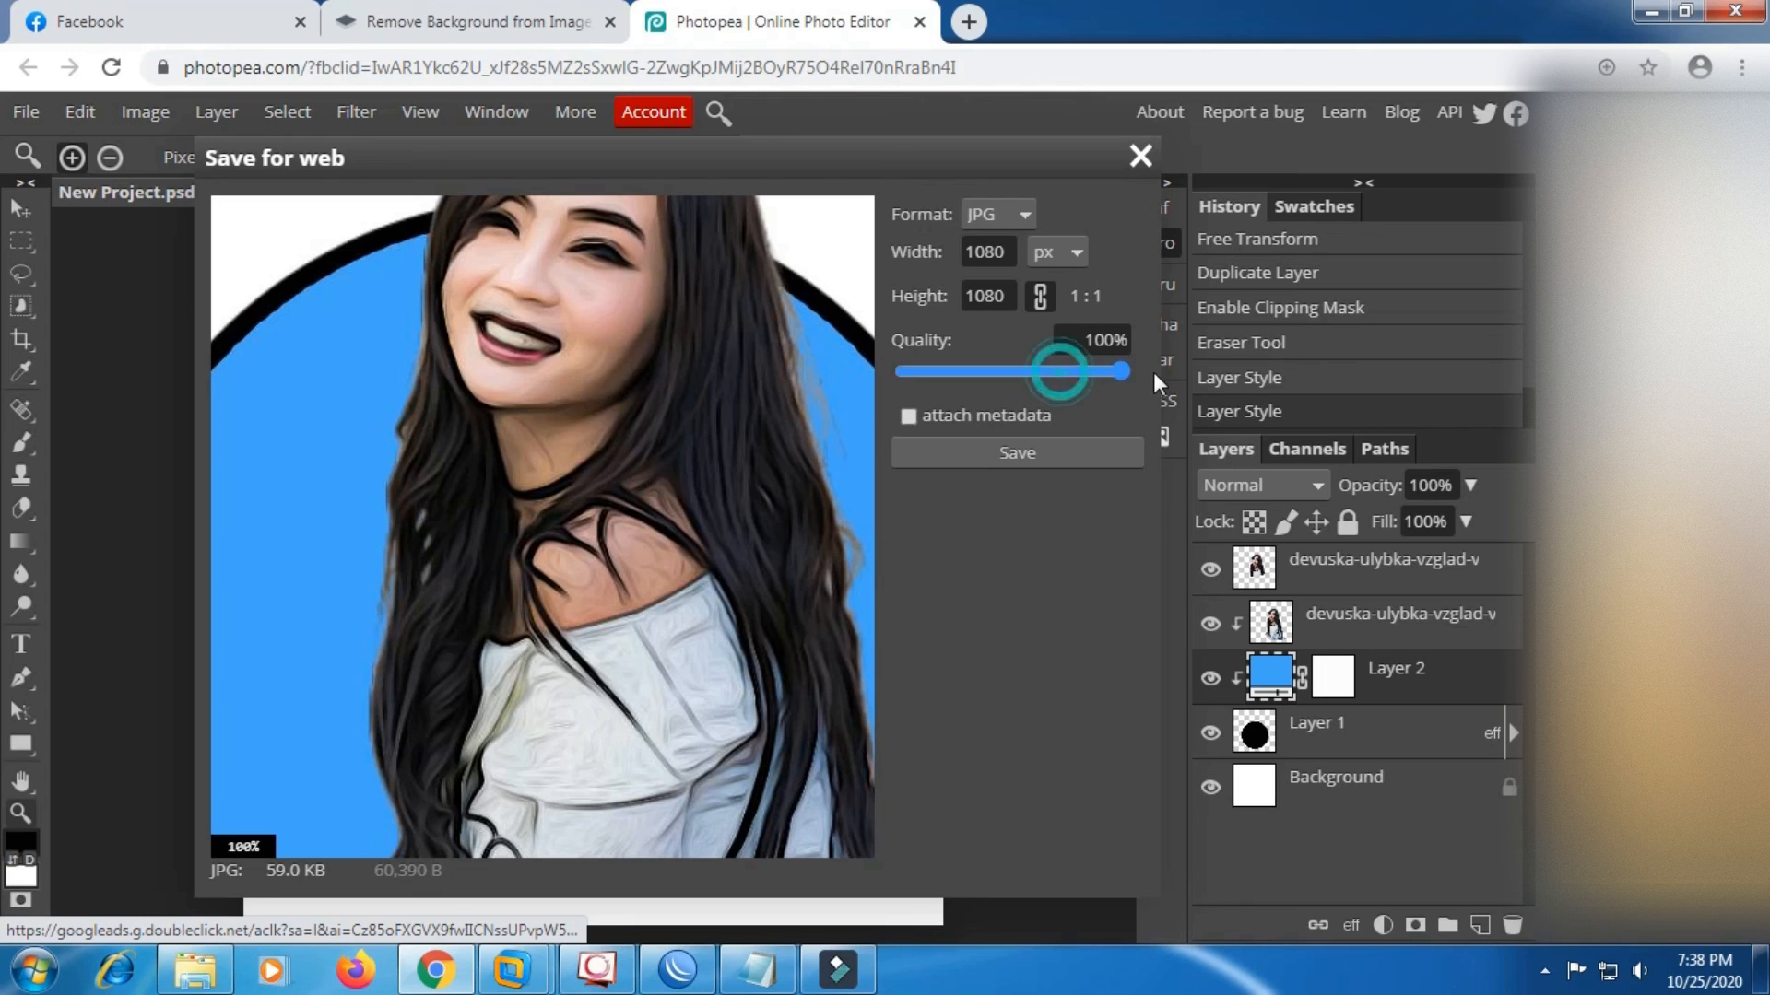
pyautogui.click(1040, 456)
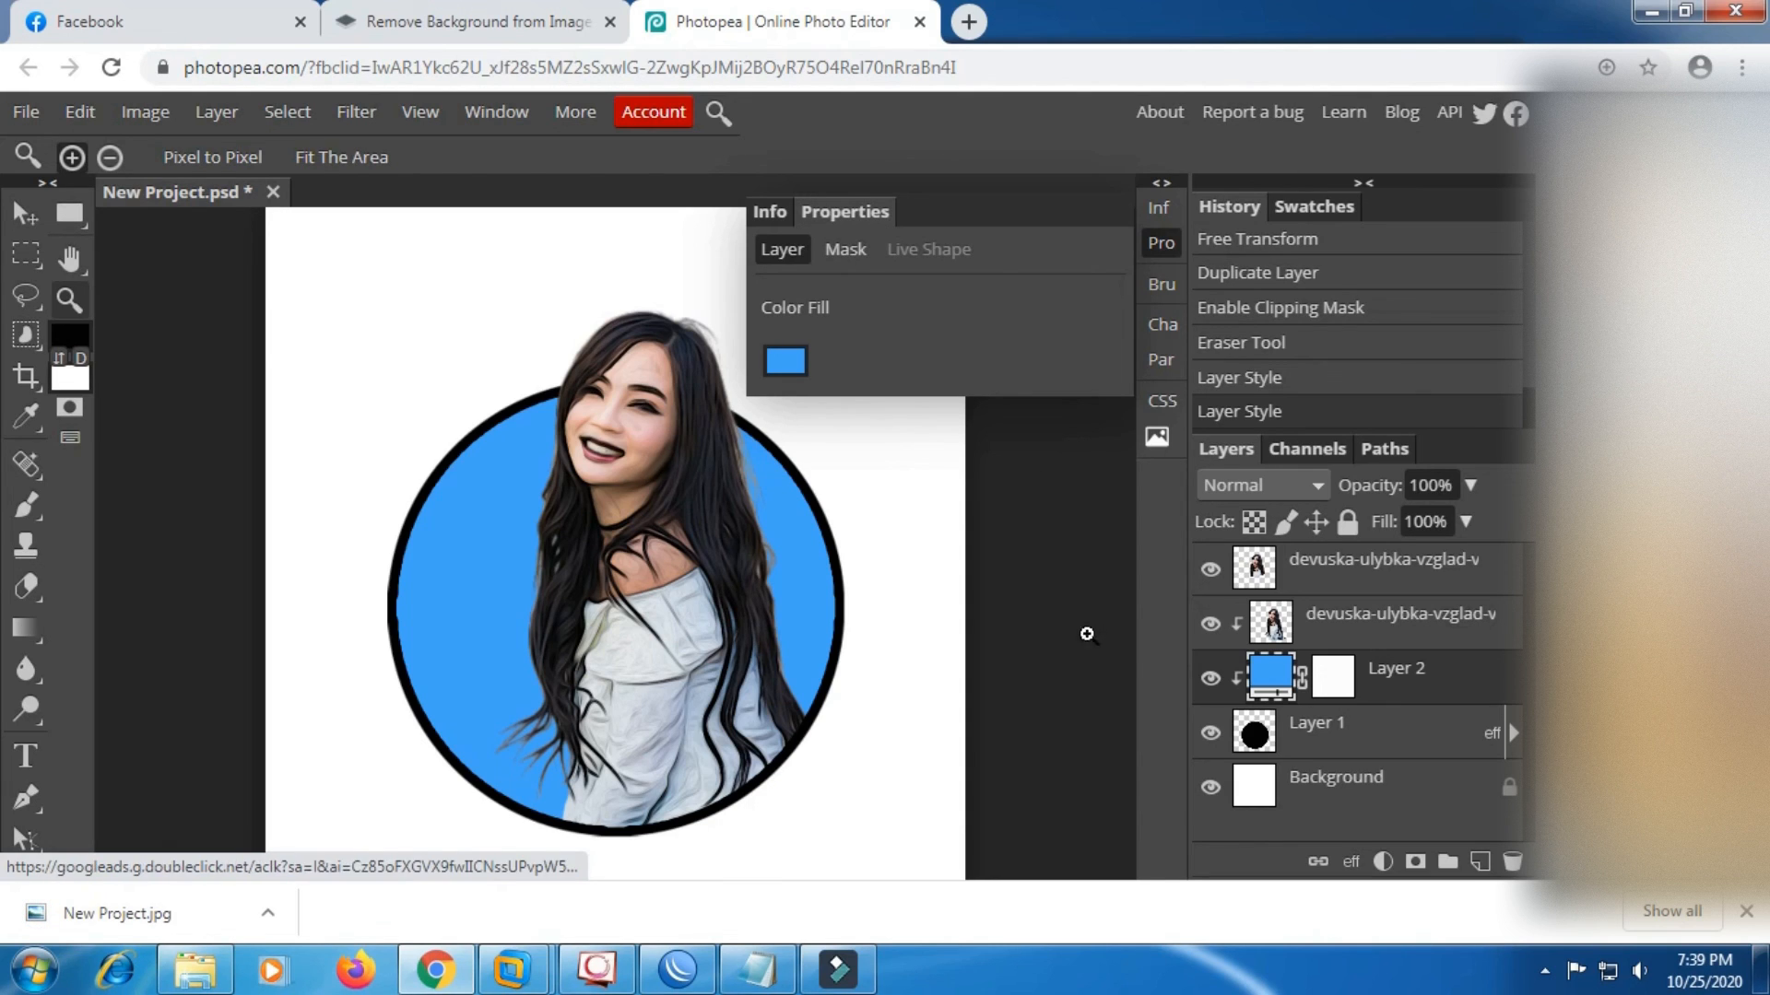
pyautogui.click(1739, 913)
pyautogui.click(1542, 972)
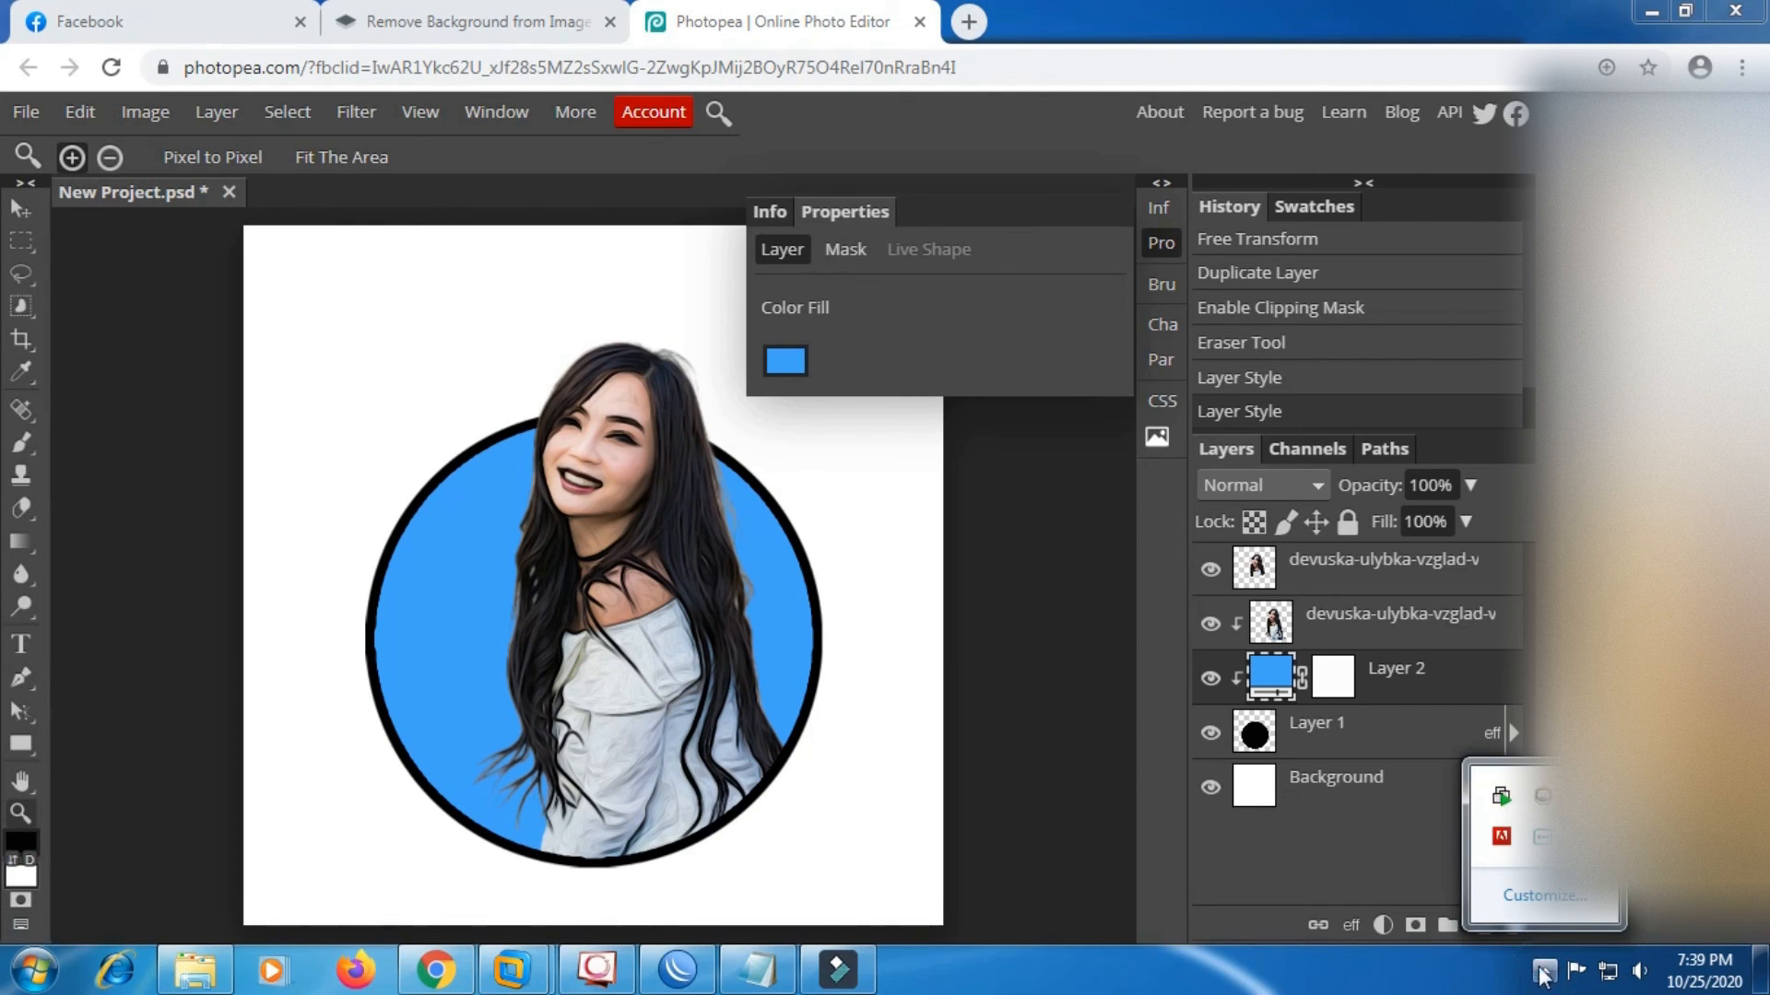
pyautogui.rightClick(1541, 855)
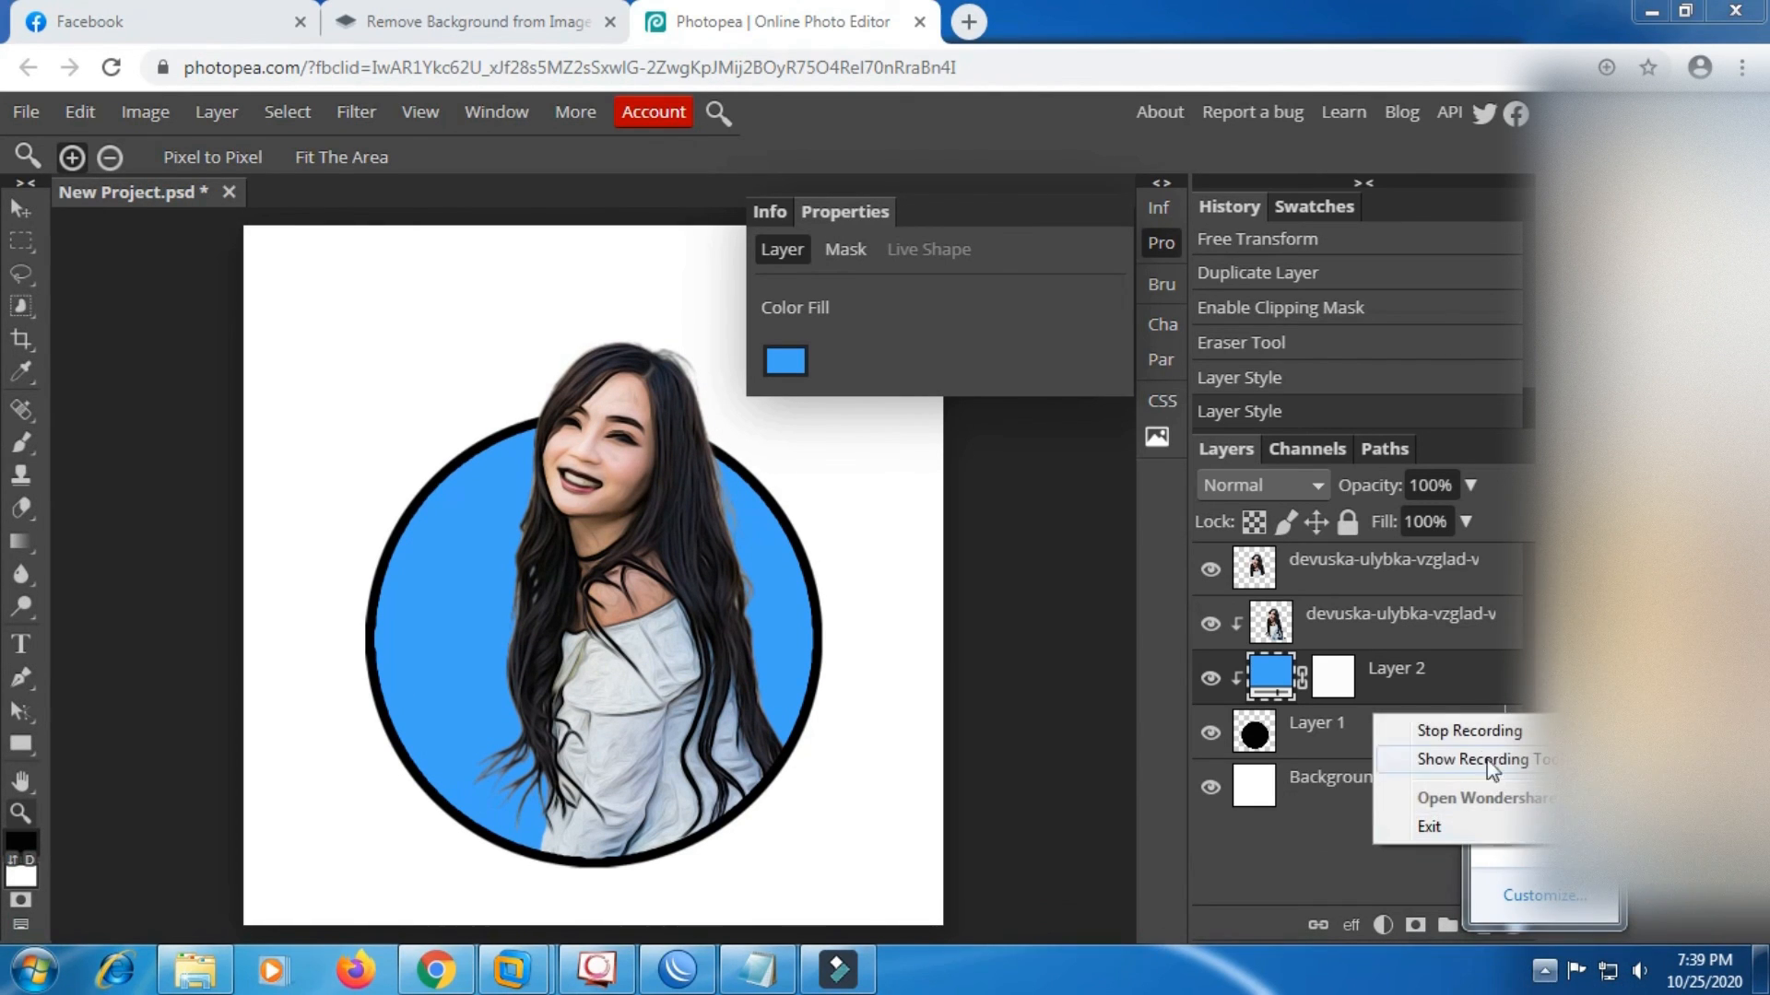